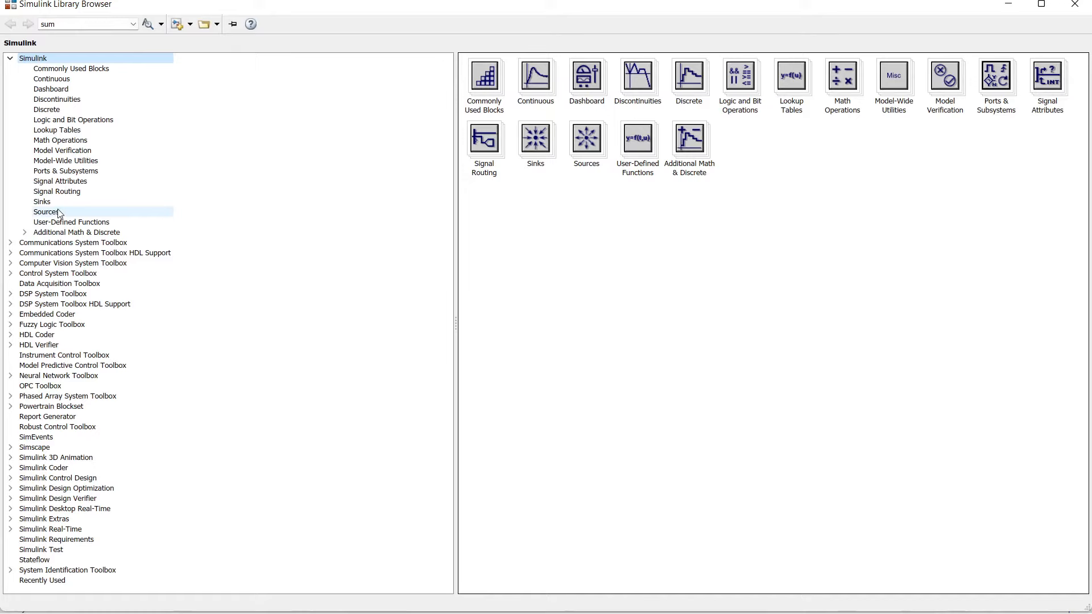
# Add a Sine Wave block from the Simulink Sources library to the My_simulation model
pyautogui.click(59, 213)
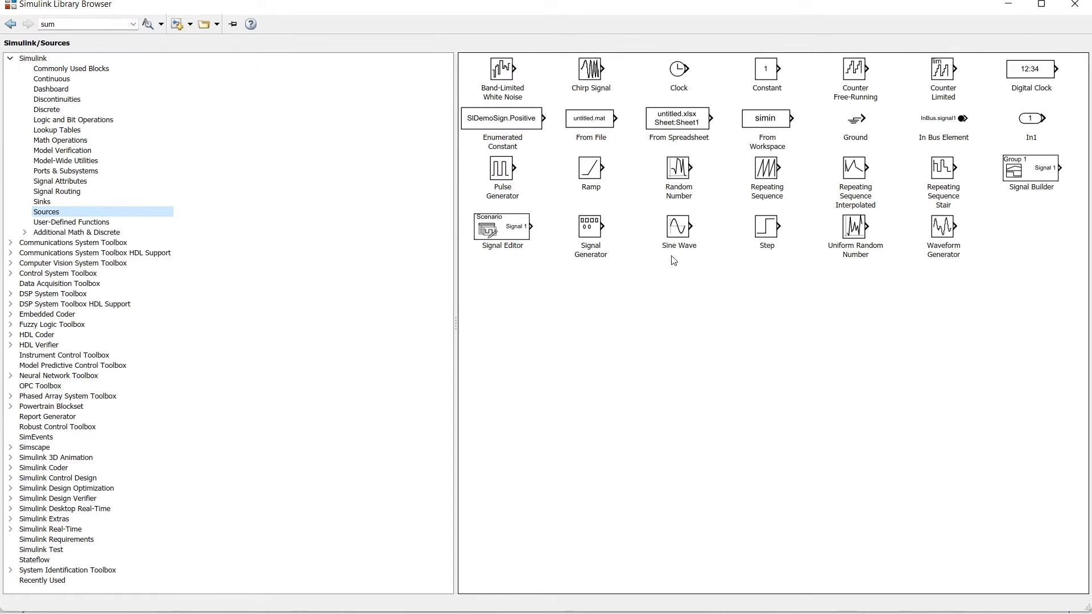
pyautogui.click(683, 233)
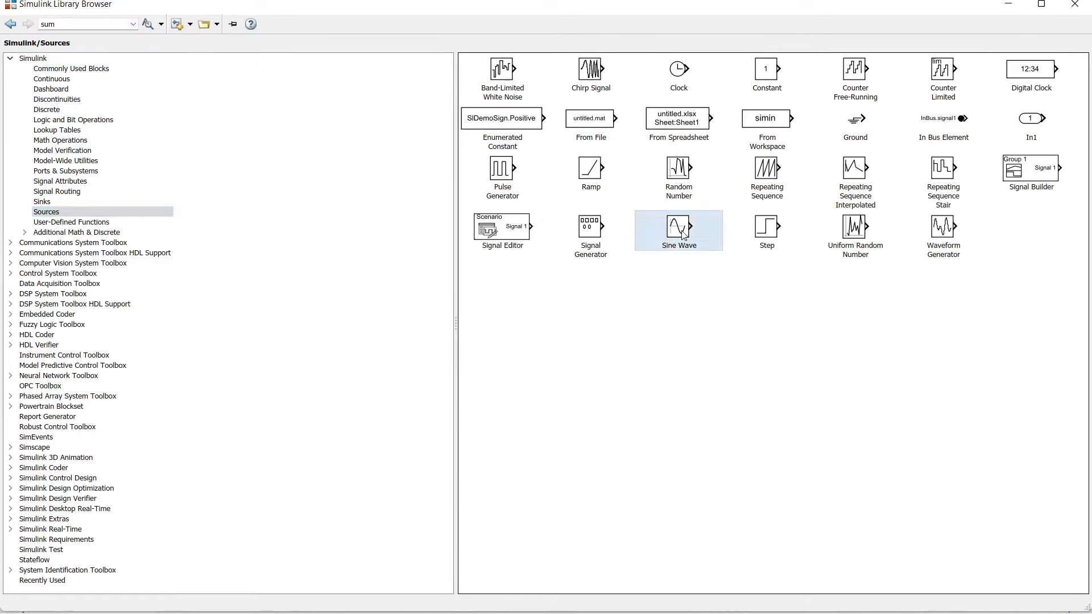
pyautogui.rightClick(685, 233)
pyautogui.click(693, 234)
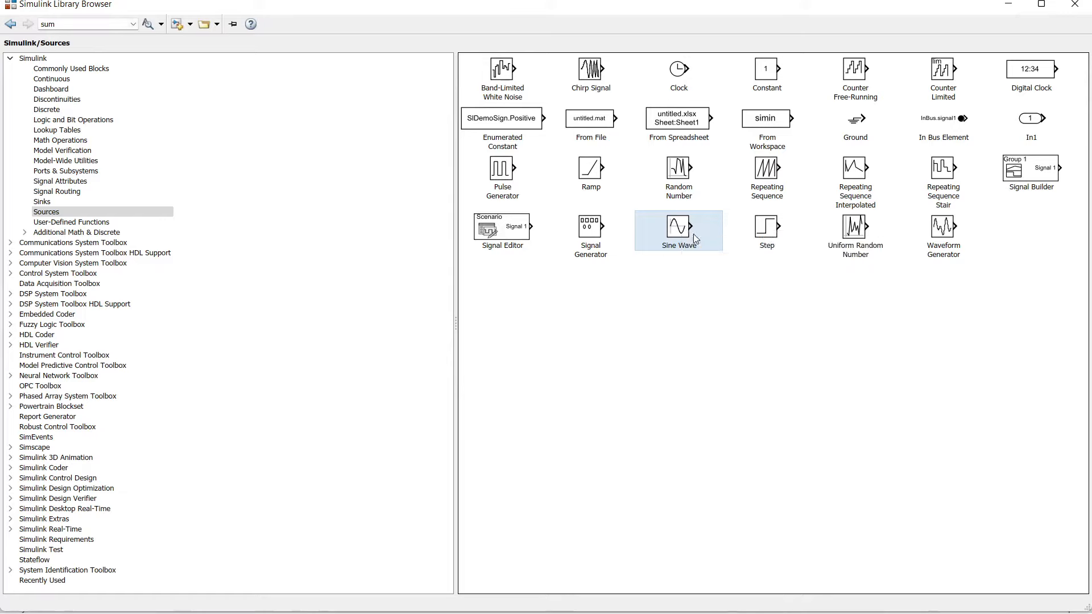
pyautogui.click(1007, 5)
pyautogui.moveTo(560, 348); pyautogui.dragTo(201, 278)
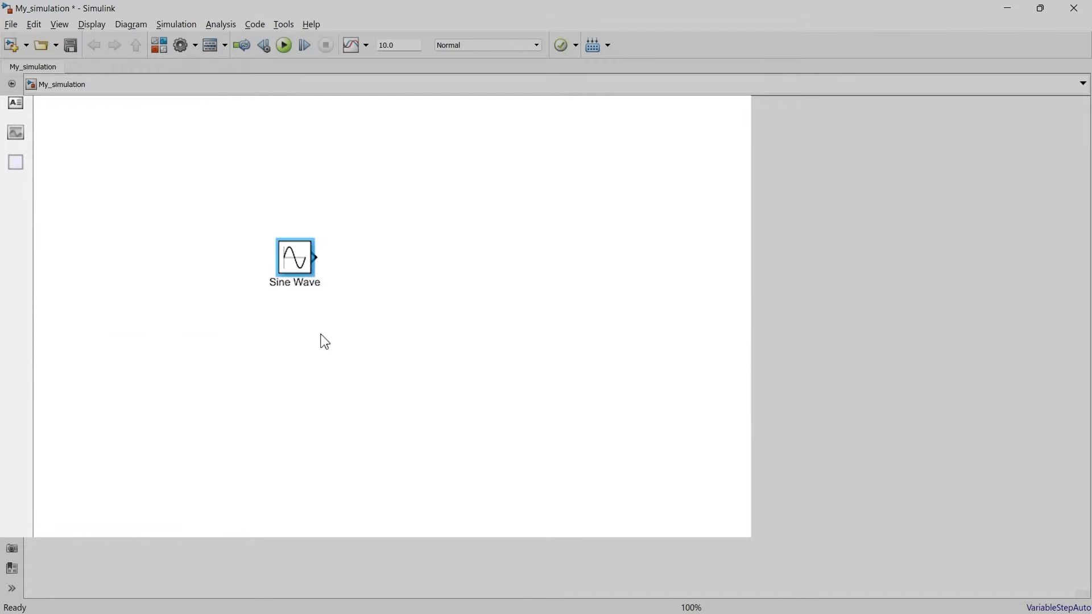
# Insert a second Simulink/Sources Sine Wave block through the canvas quick search and align it directly below the first
pyautogui.doubleClick(354, 304)
pyautogui.write('sin')
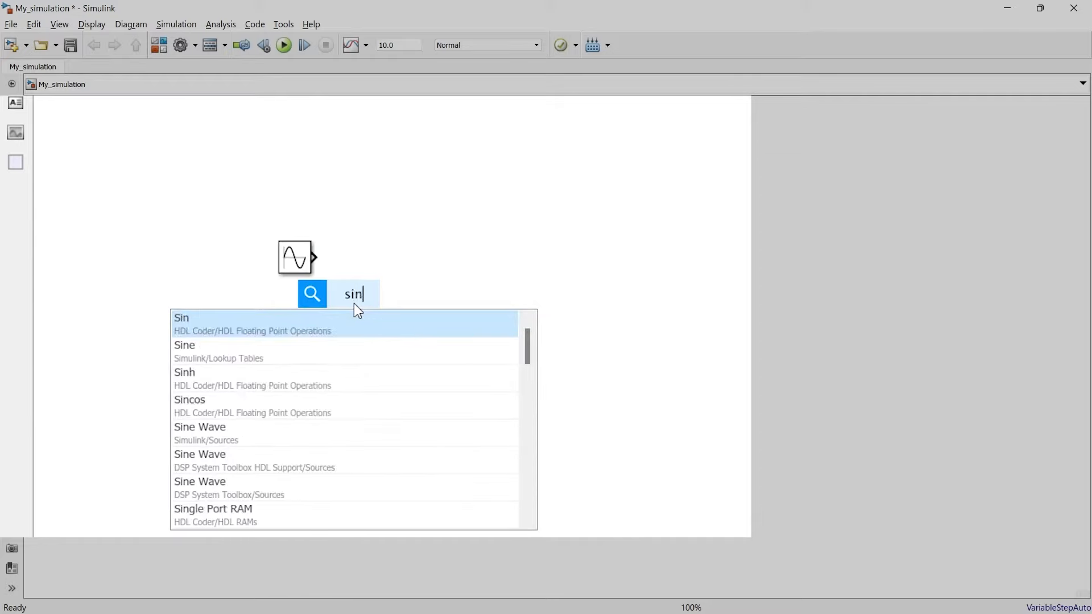
pyautogui.write('ew')
pyautogui.press('BackSpace')
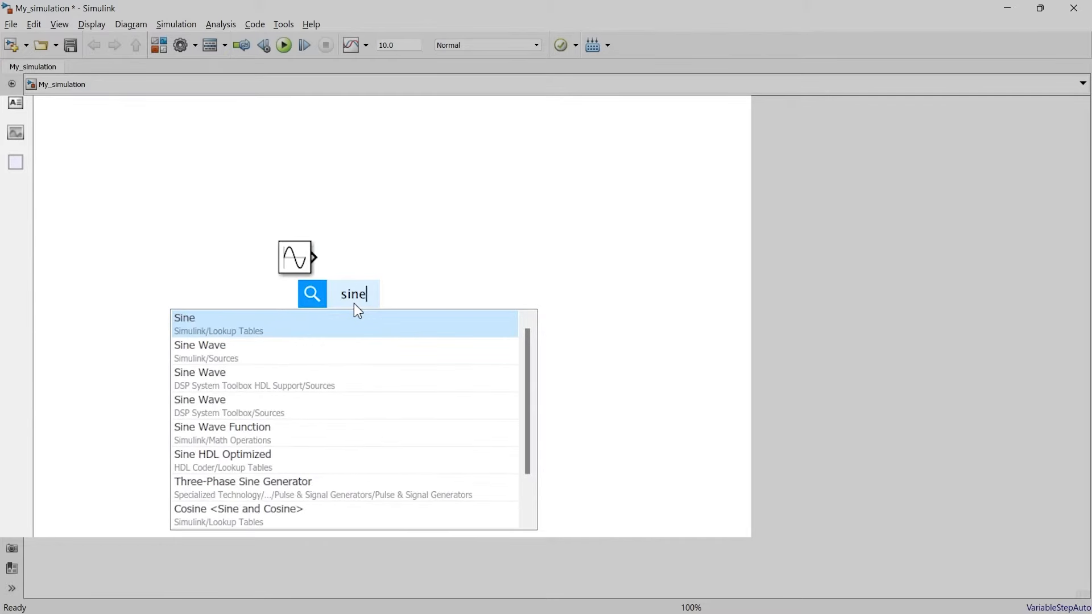
pyautogui.press('Down')
pyautogui.press('Return')
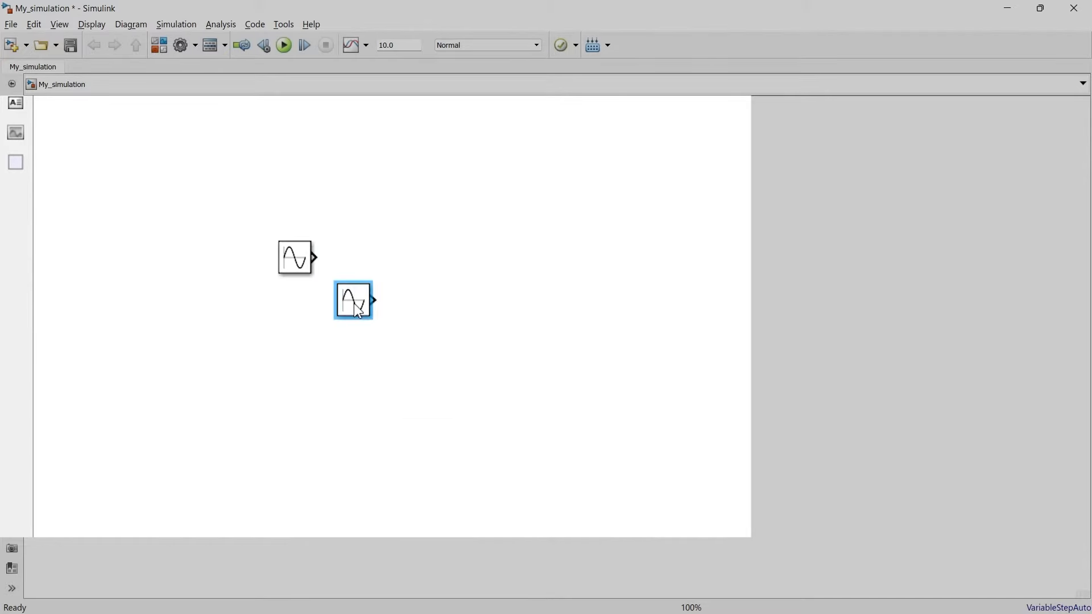
pyautogui.moveTo(354, 302); pyautogui.dragTo(296, 311)
pyautogui.click(463, 312)
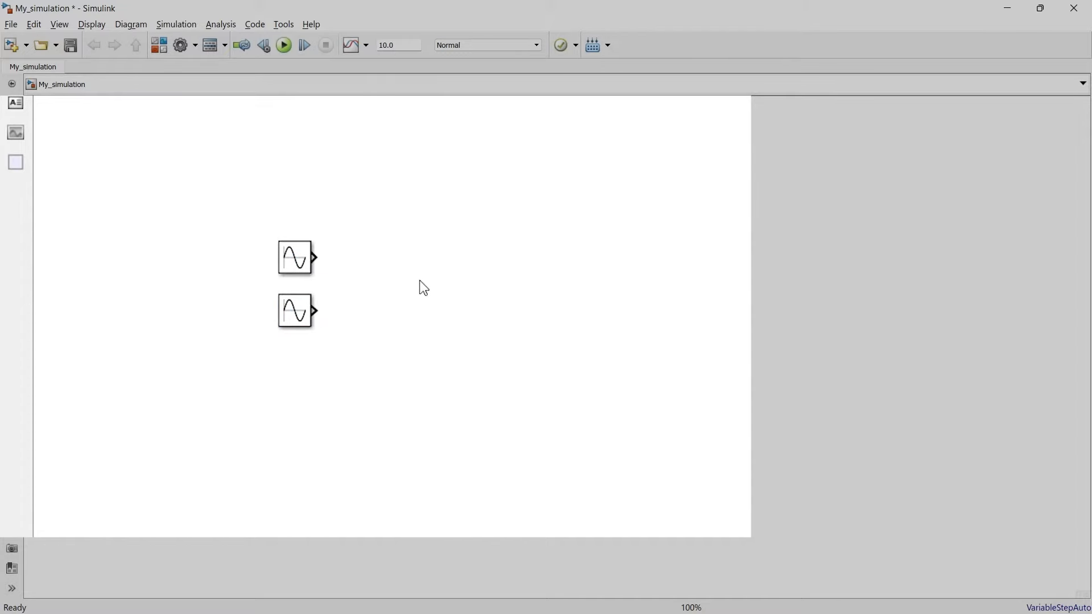
# Insert a Simulink/Math Operations Add block beside the sine sources, with ++ as its list of signs
pyautogui.doubleClick(386, 280)
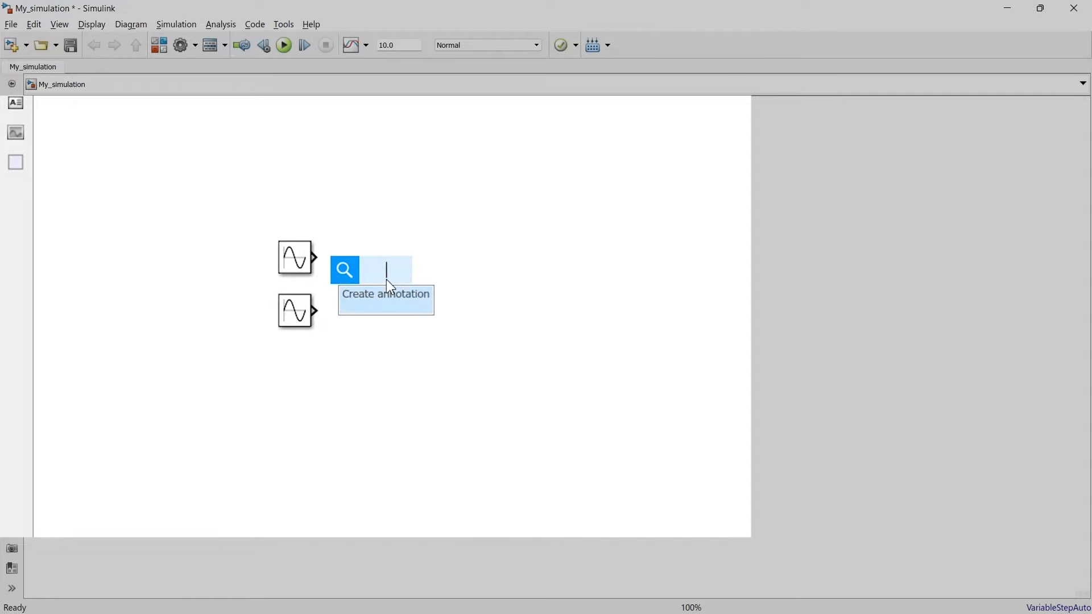
pyautogui.write('add')
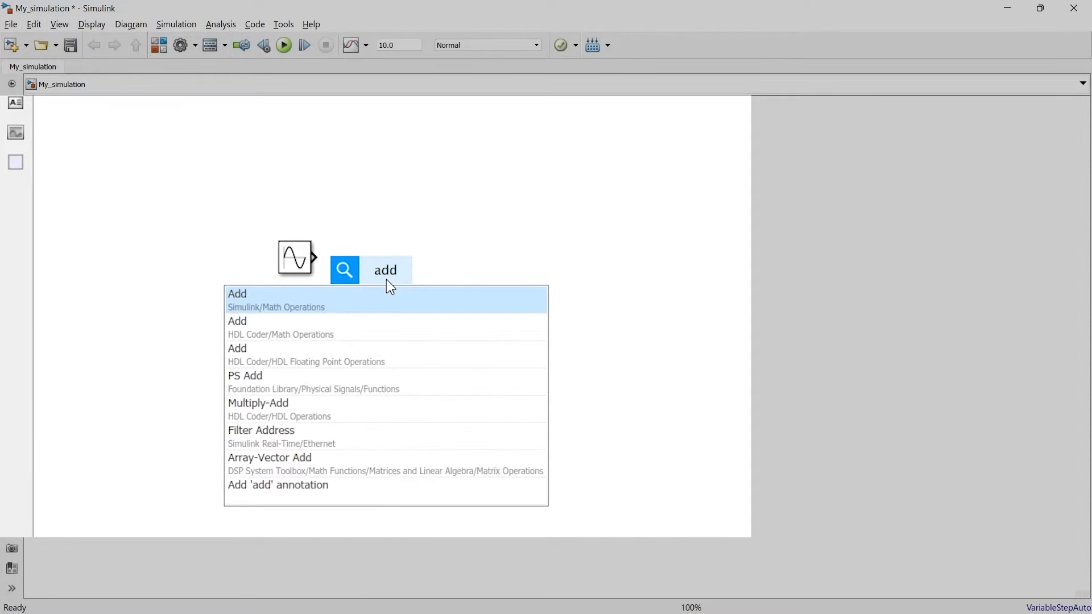
pyautogui.click(326, 301)
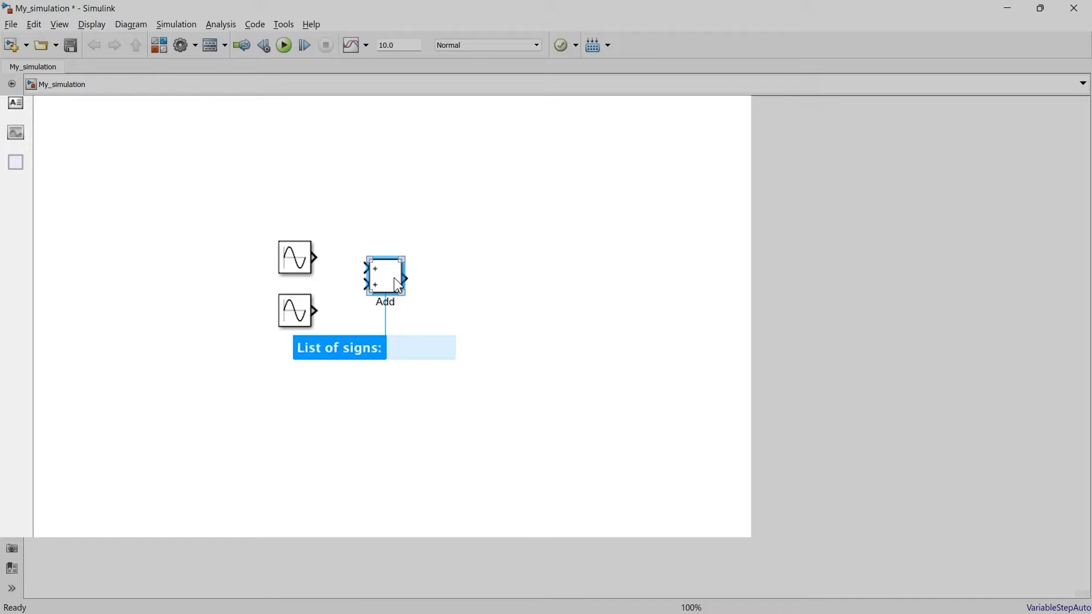
pyautogui.write('++')
pyautogui.press('Return')
pyautogui.click(383, 287)
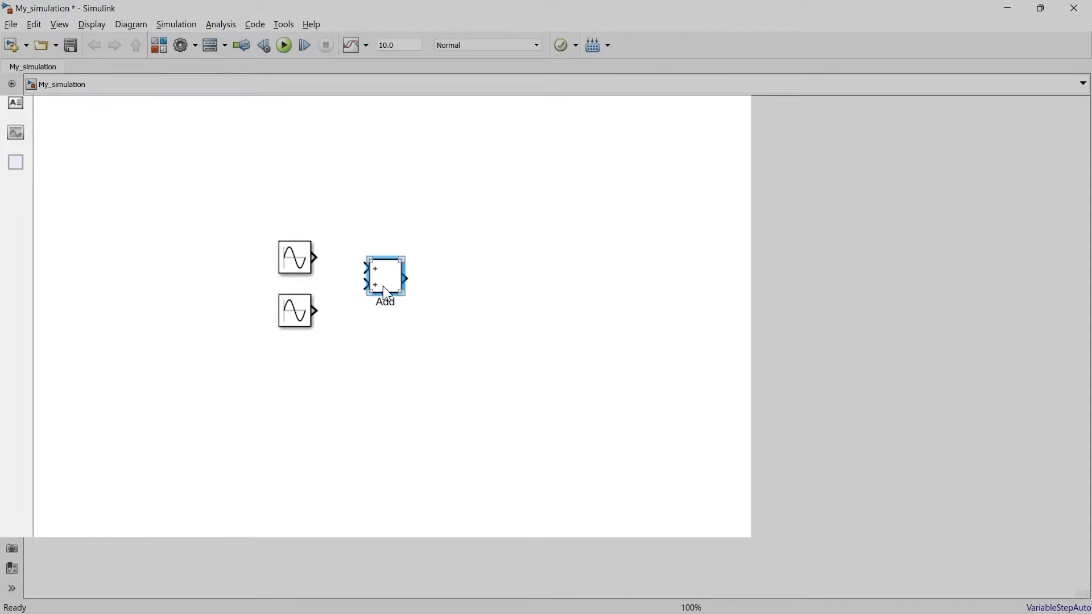
# Connect both Sine Wave outputs to the Add block's inputs and centre the Add block vertically between them
pyautogui.moveTo(363, 266); pyautogui.dragTo(314, 258)
pyautogui.moveTo(365, 283); pyautogui.dragTo(314, 311)
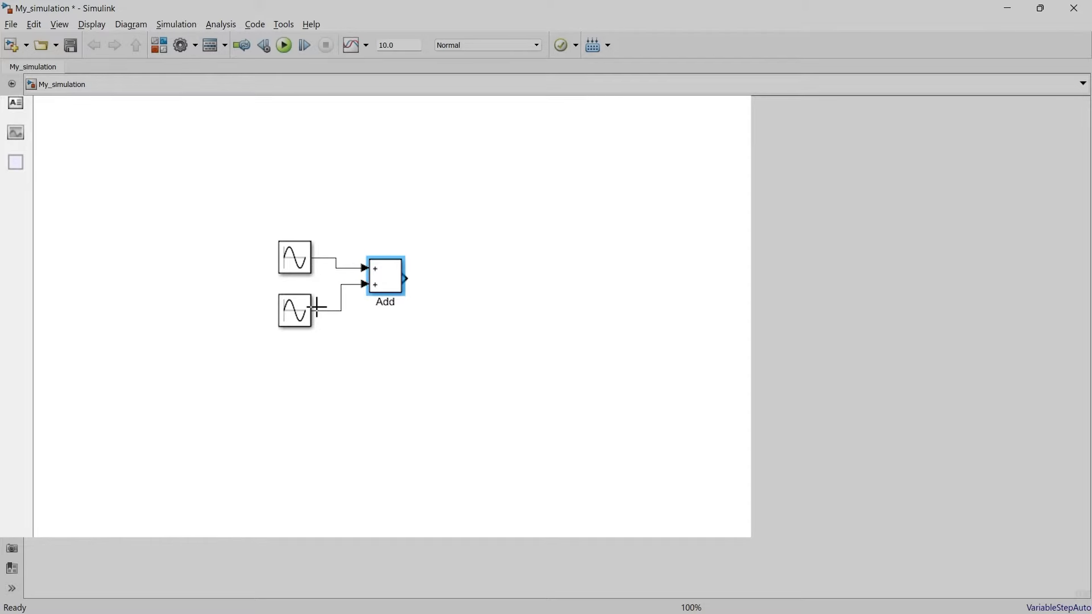
pyautogui.moveTo(389, 290); pyautogui.dragTo(389, 300)
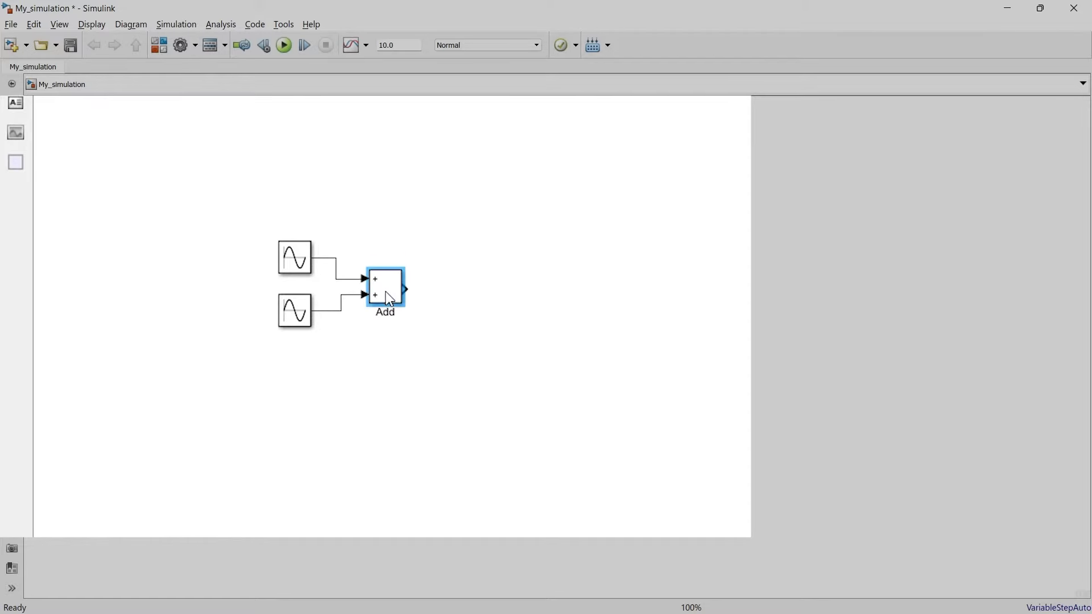
# Insert a Scope block with 1 input port beyond the Add block and connect the Add output to it
pyautogui.doubleClick(479, 295)
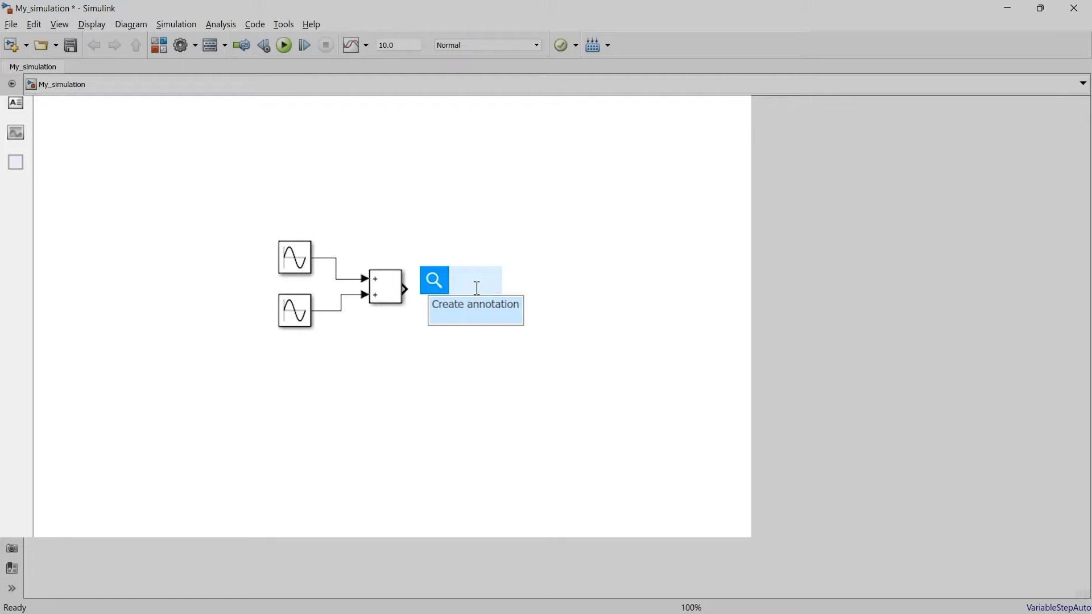
pyautogui.write('scope')
pyautogui.press('Return')
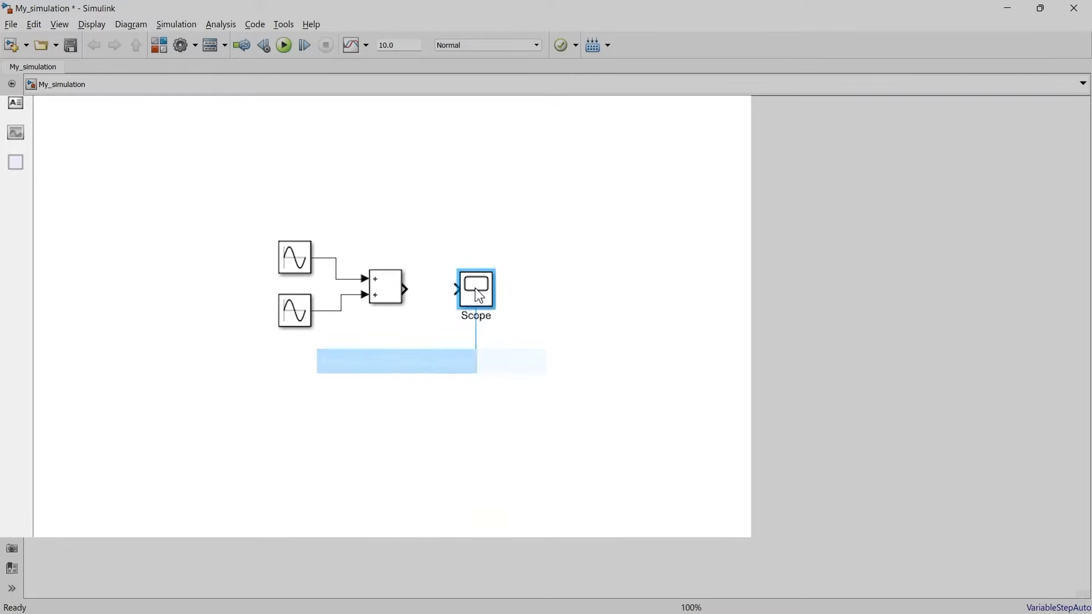
pyautogui.write('1')
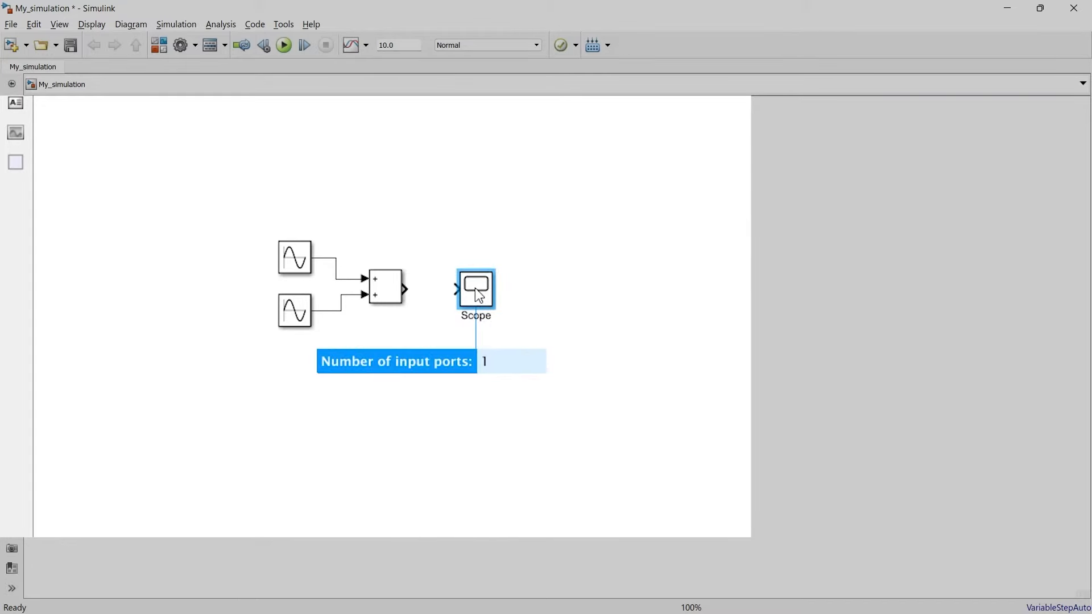
pyautogui.click(442, 324)
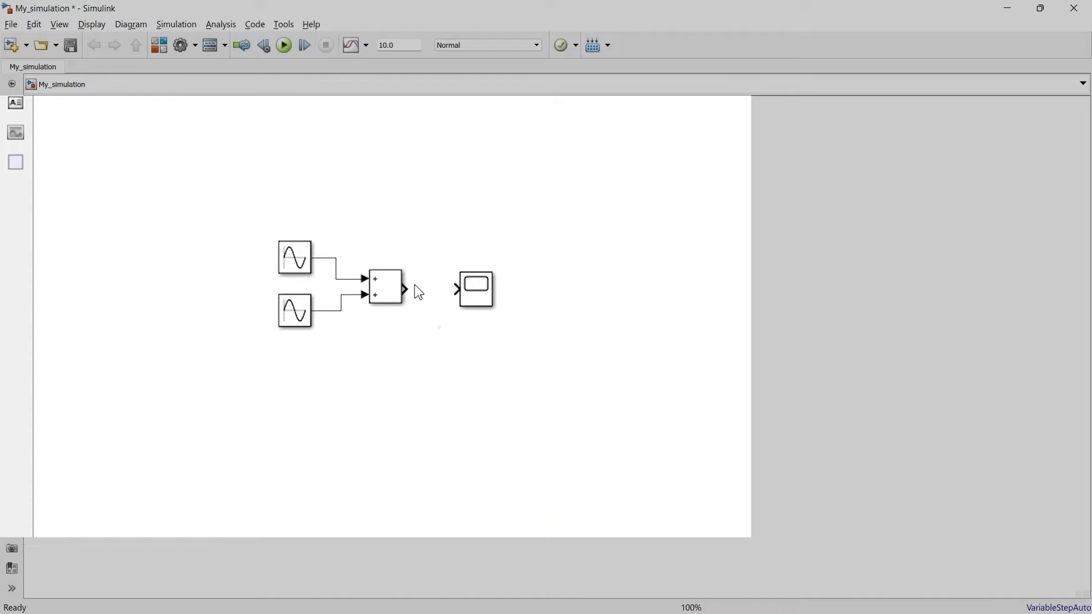
pyautogui.moveTo(406, 289); pyautogui.dragTo(455, 289)
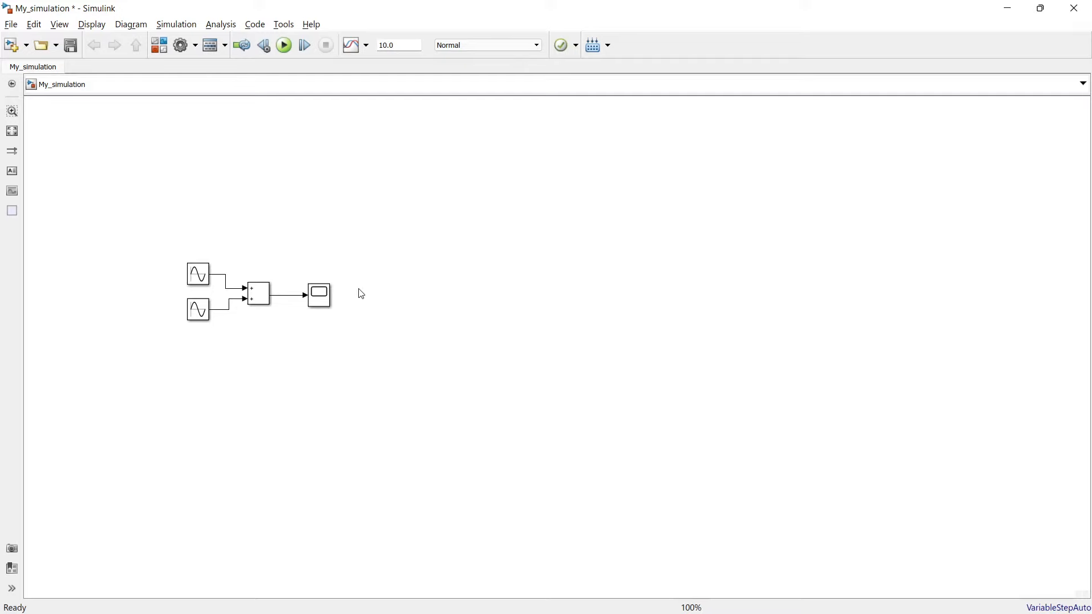
# Review the upper Sine Wave block's parameters, including amplitude, frequency and phase, and accept them as they are
pyautogui.press('space')
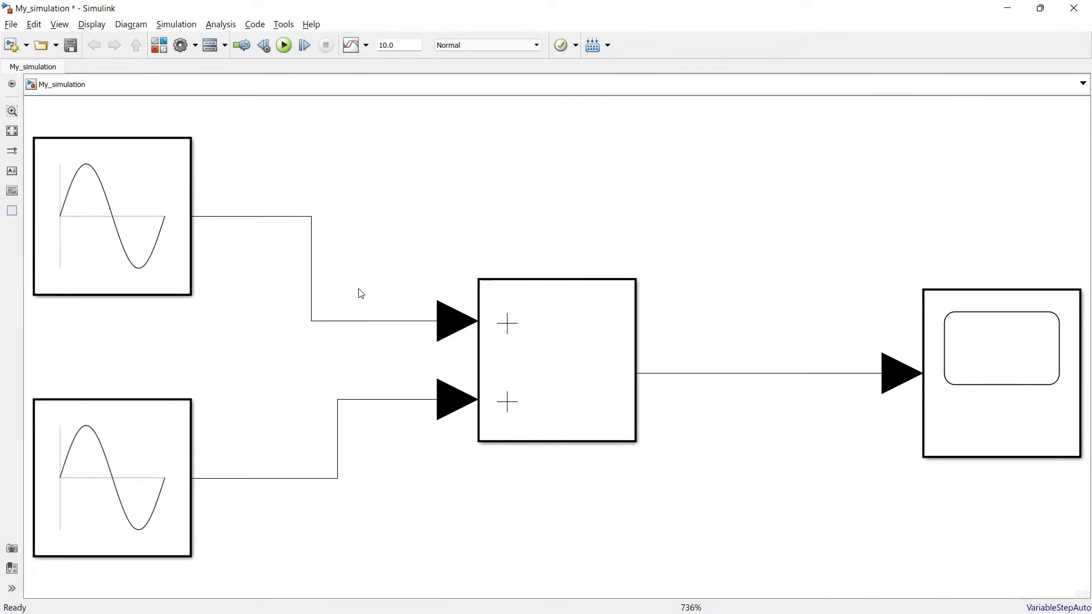
pyautogui.click(182, 206)
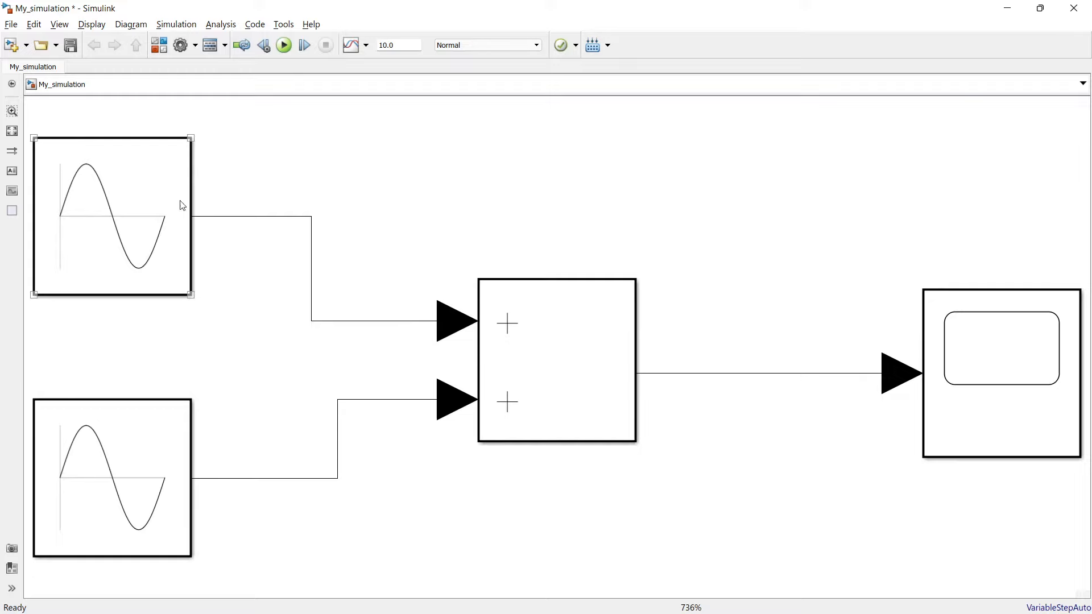
pyautogui.doubleClick(157, 223)
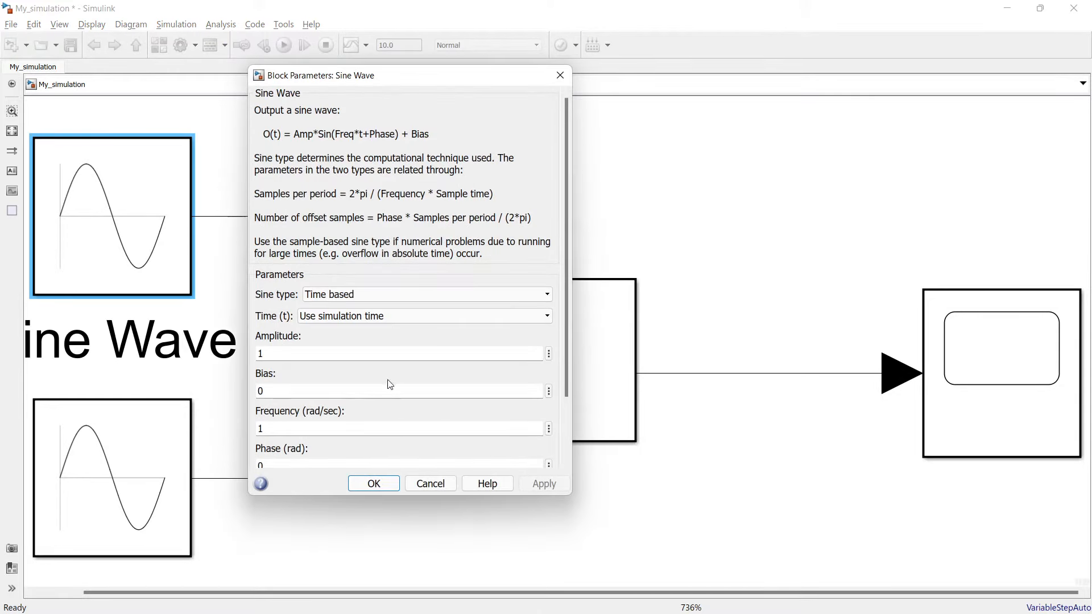
pyautogui.scroll(-2, 392, 391)
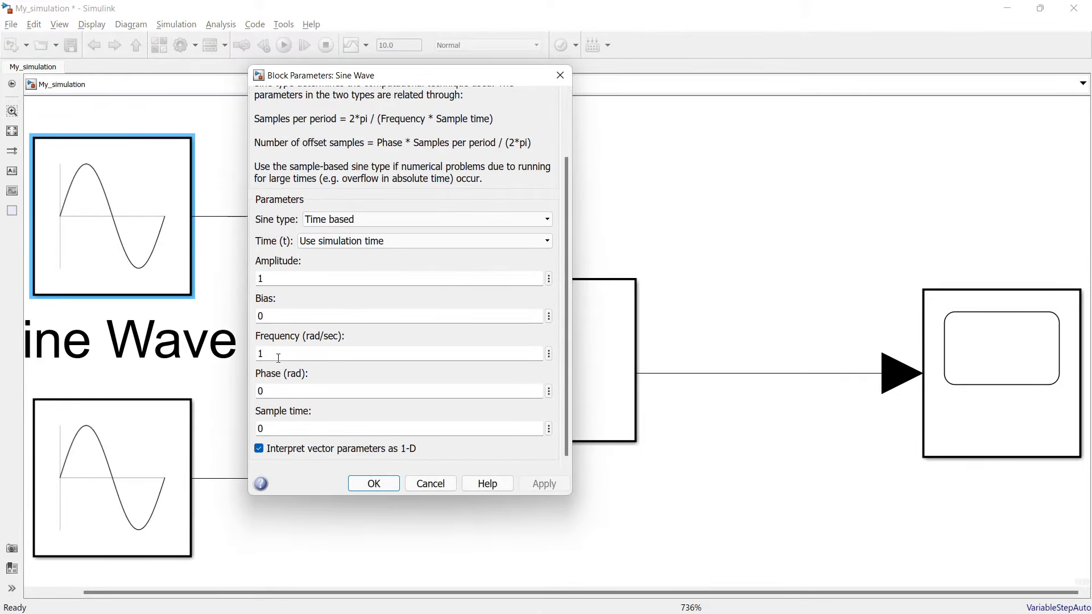
pyautogui.click(374, 483)
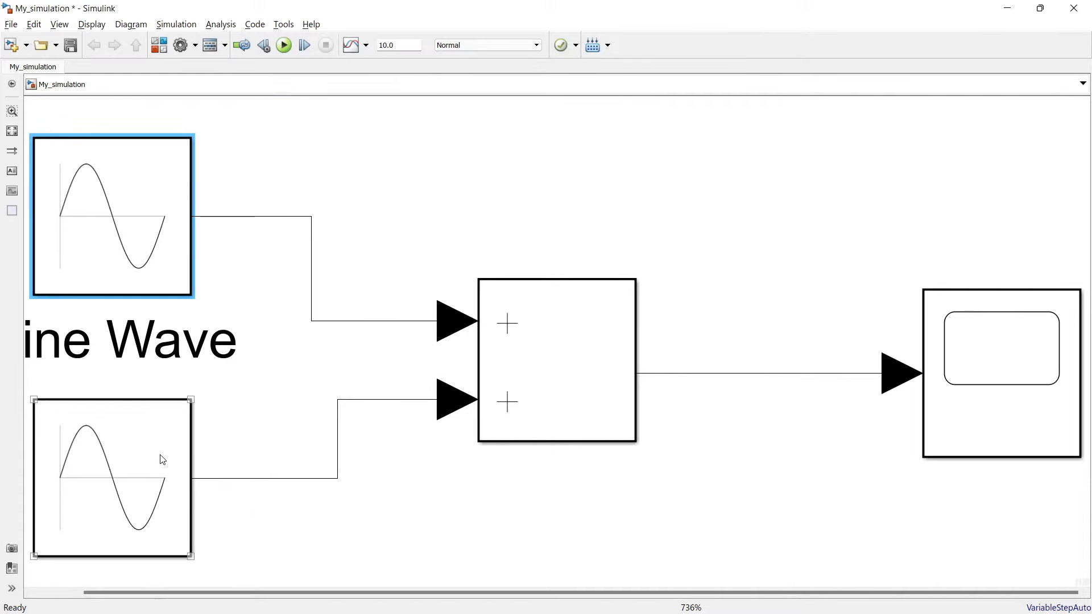
# Set the lower Sine Wave block's amplitude to 2 and its frequency to 2 rad/sec
pyautogui.doubleClick(159, 459)
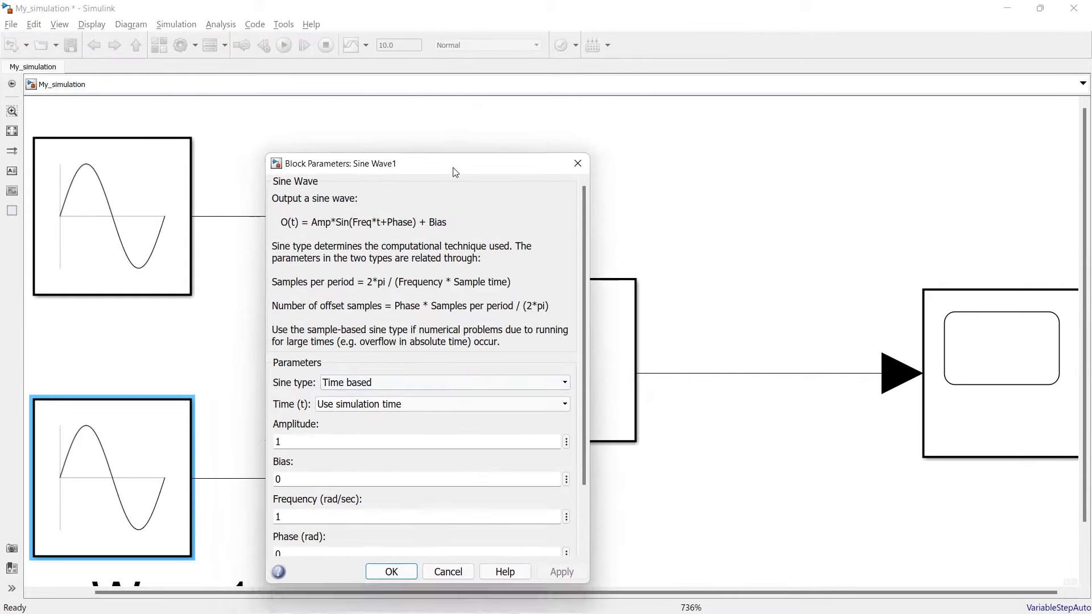
pyautogui.doubleClick(343, 368)
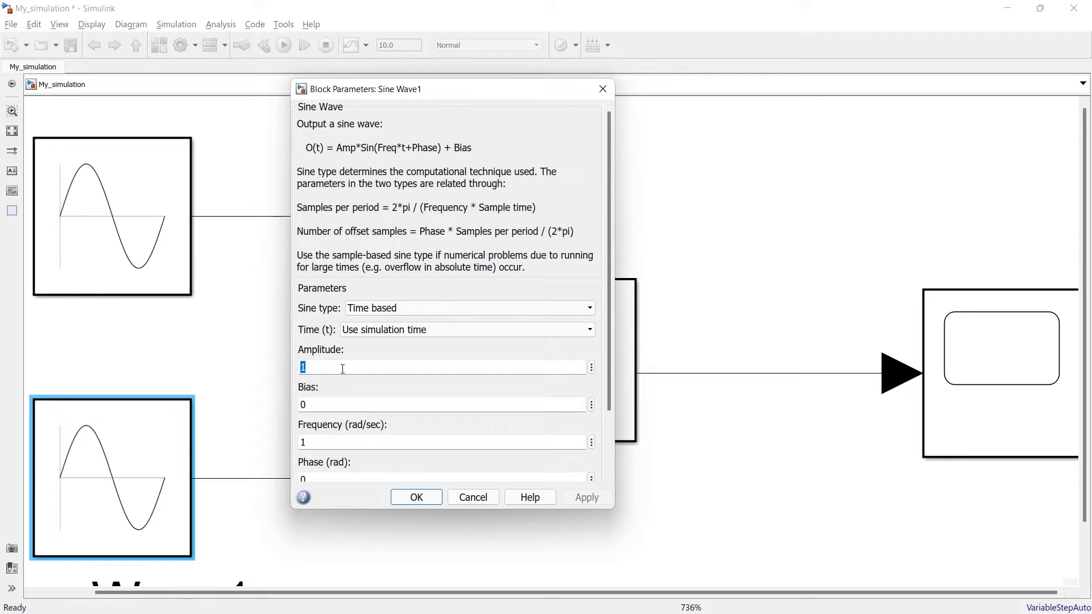
pyautogui.write('2')
pyautogui.doubleClick(317, 442)
pyautogui.write('2')
pyautogui.click(406, 500)
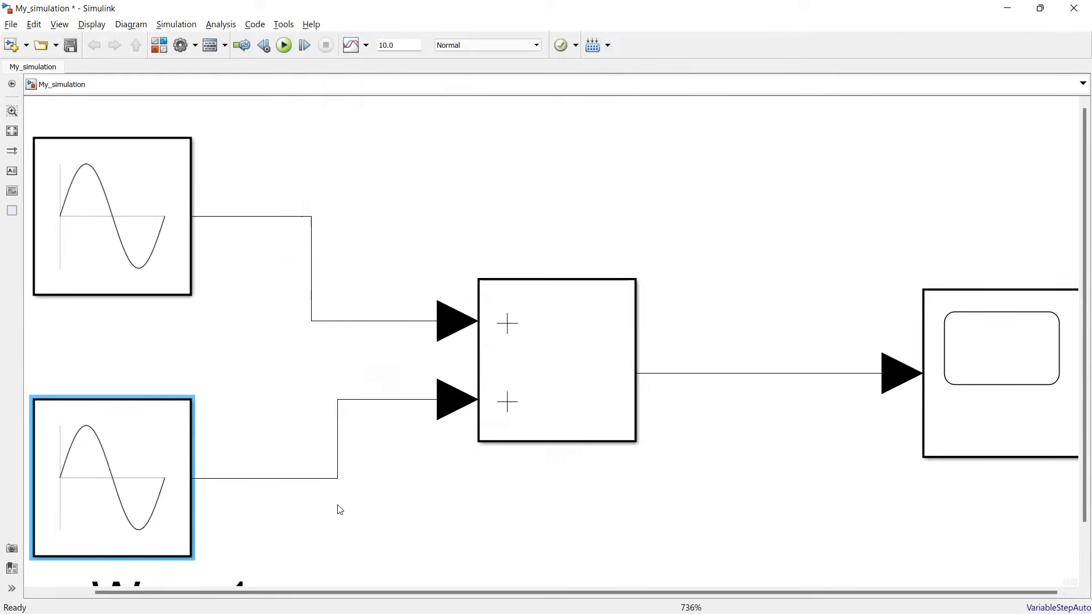
# Run the simulation and open the Scope to view the summed waveform alongside the model
pyautogui.click(284, 47)
pyautogui.click(285, 46)
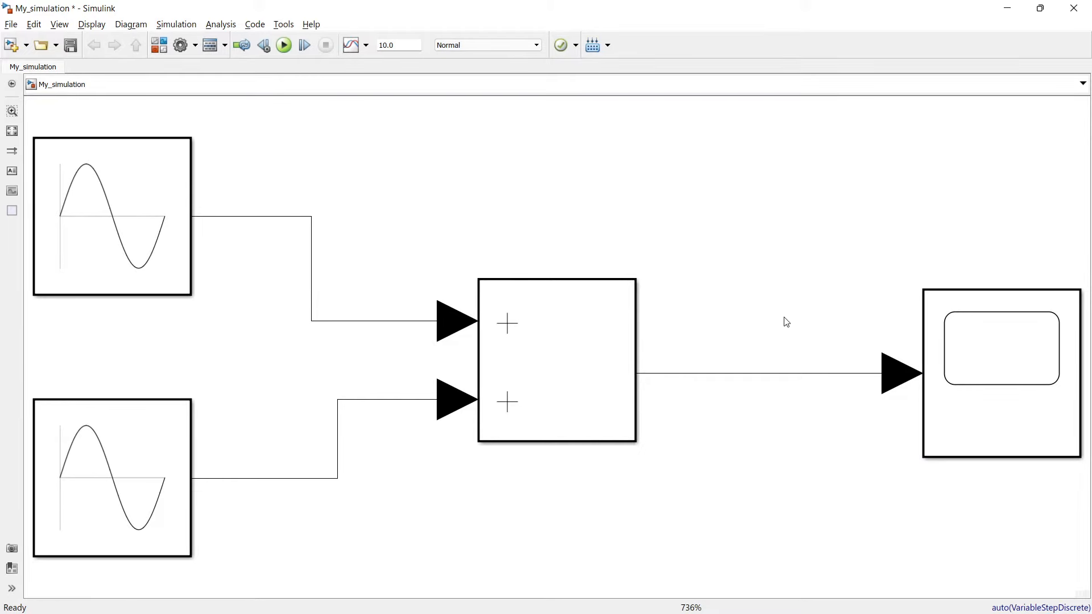
pyautogui.doubleClick(1011, 399)
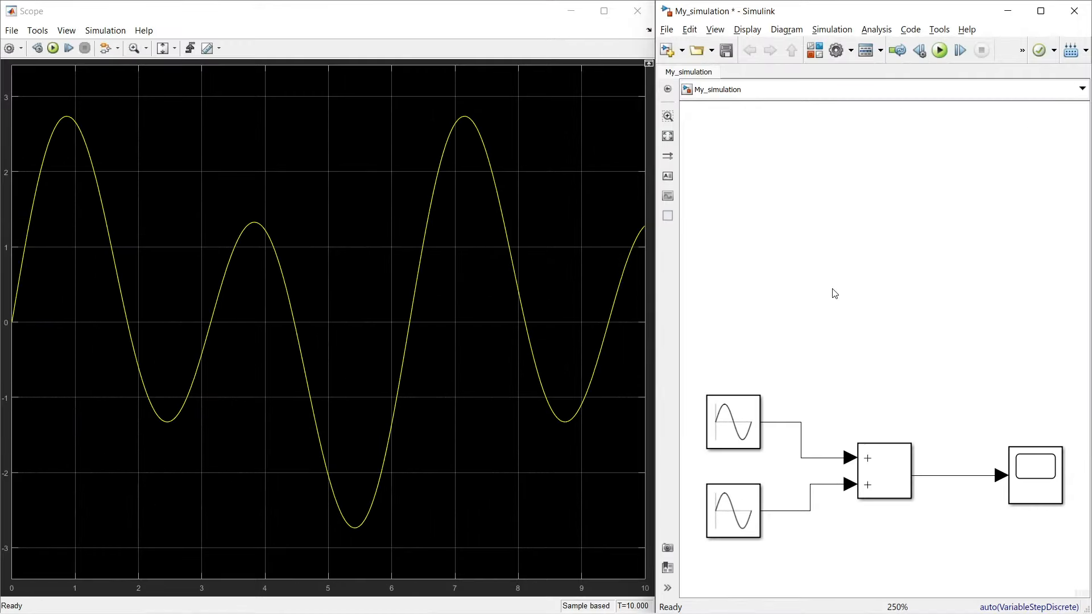
pyautogui.click(326, 162)
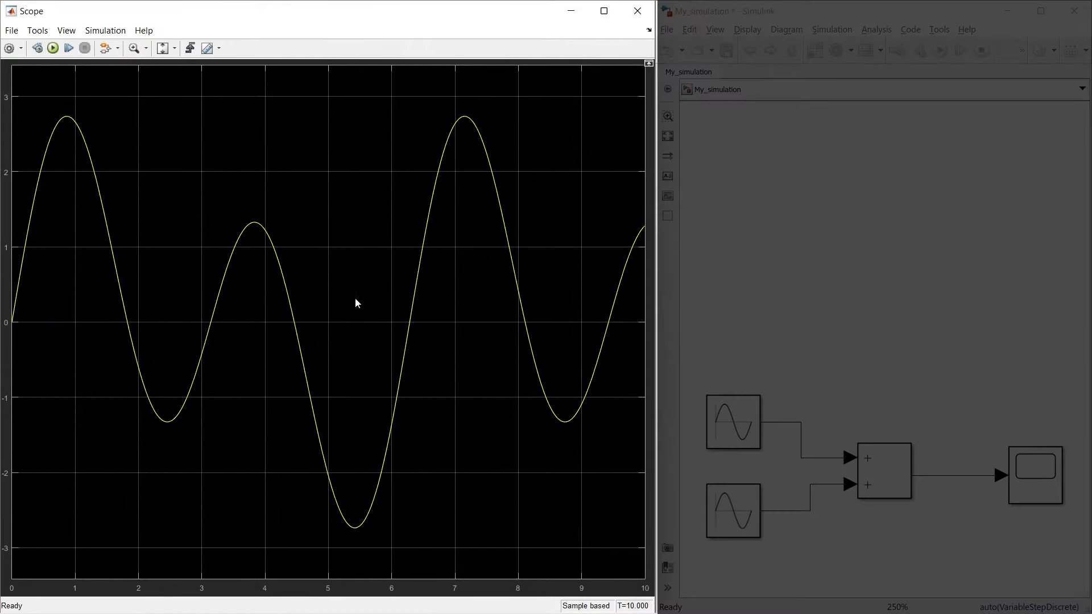
pyautogui.click(887, 236)
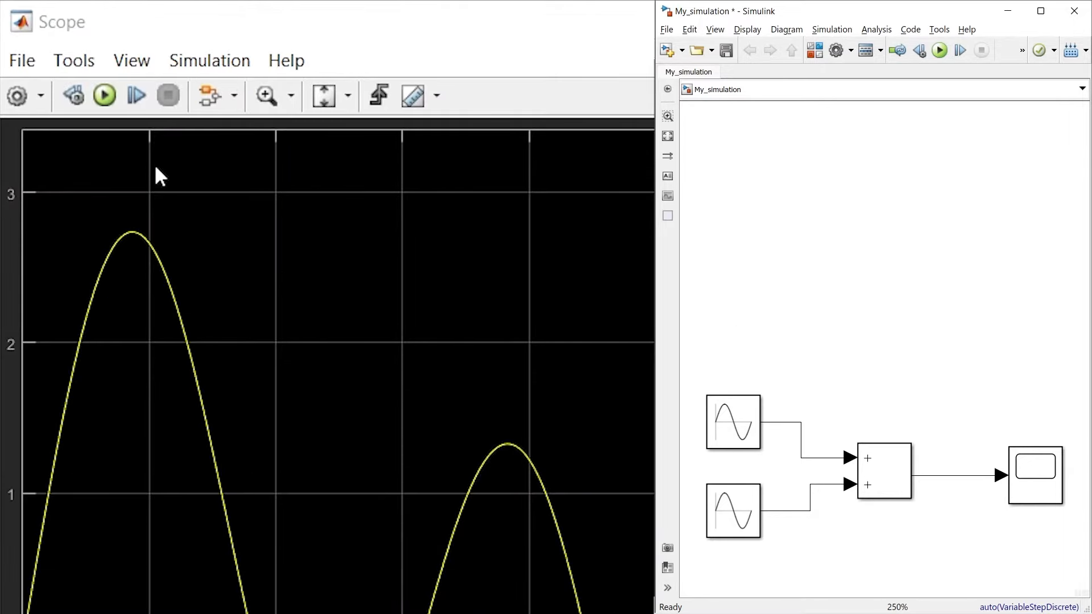
# Enable Open at simulation start in the Scope's configuration properties and apply it
pyautogui.click(19, 96)
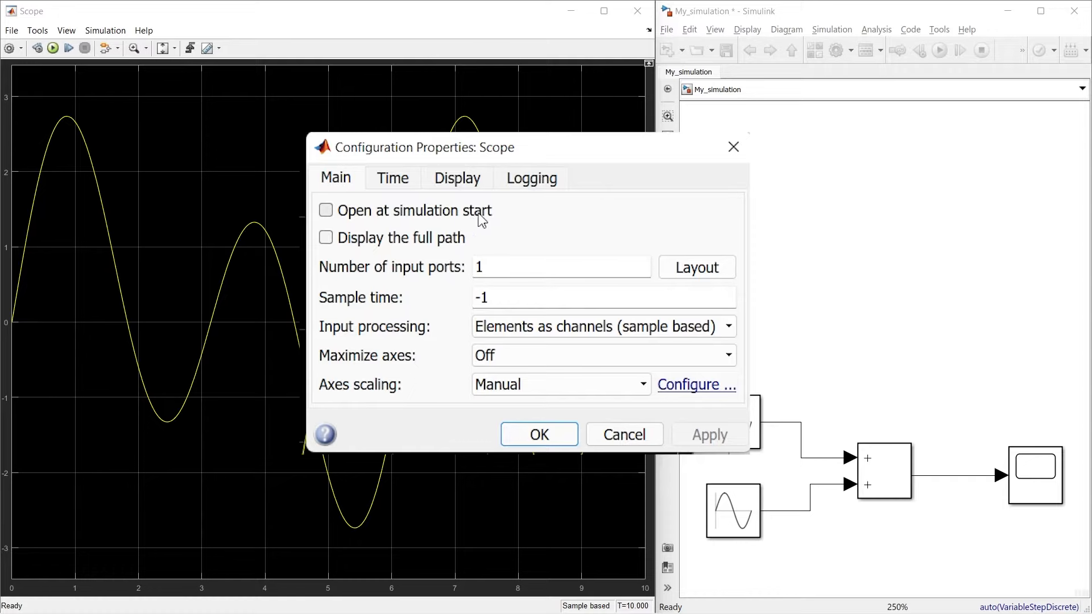
pyautogui.click(325, 212)
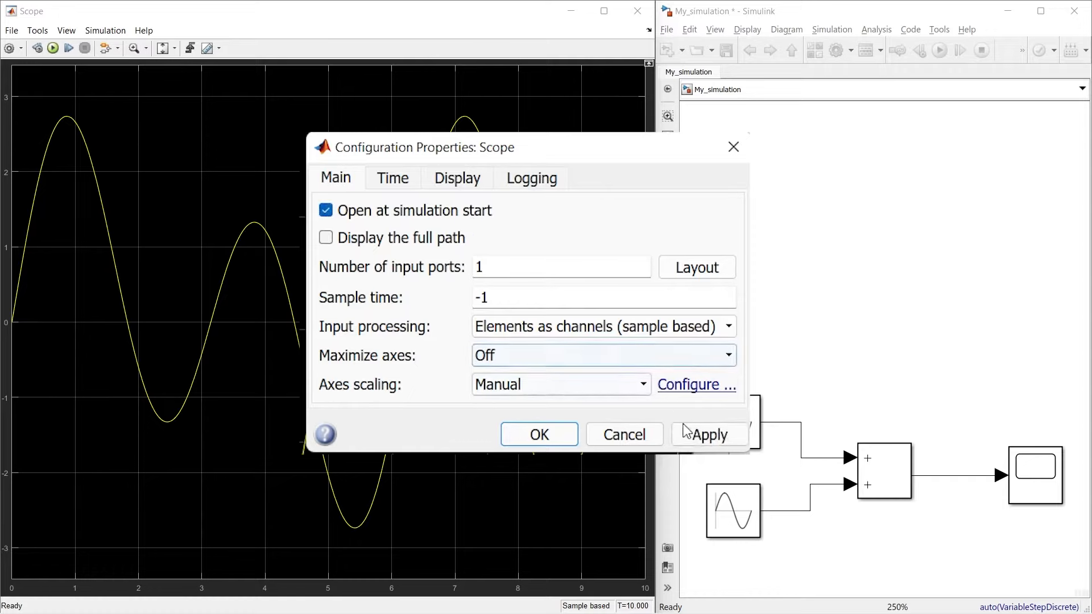
pyautogui.click(699, 434)
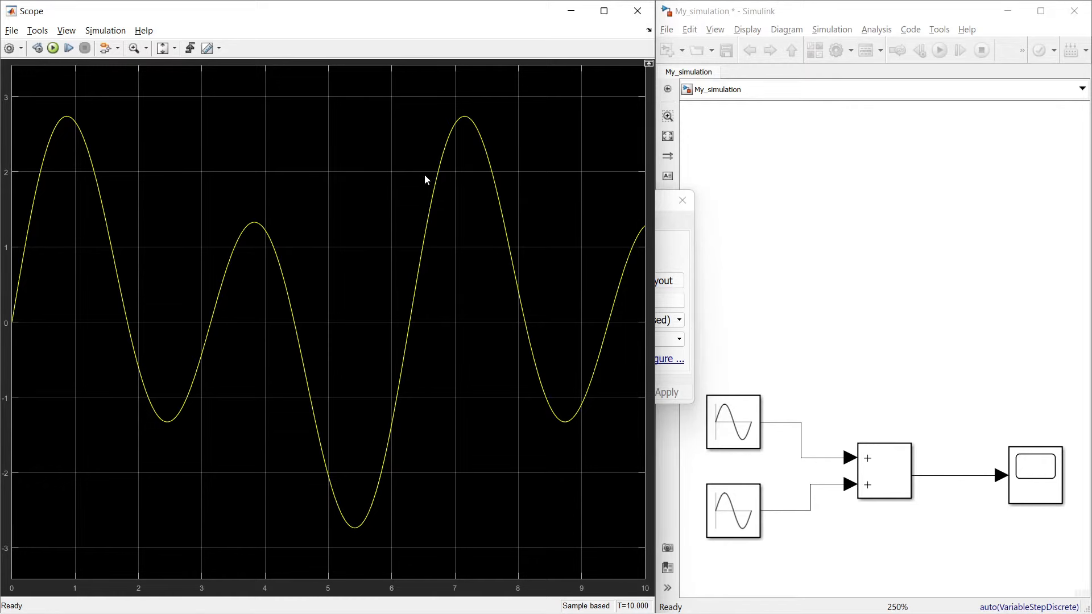
pyautogui.click(675, 239)
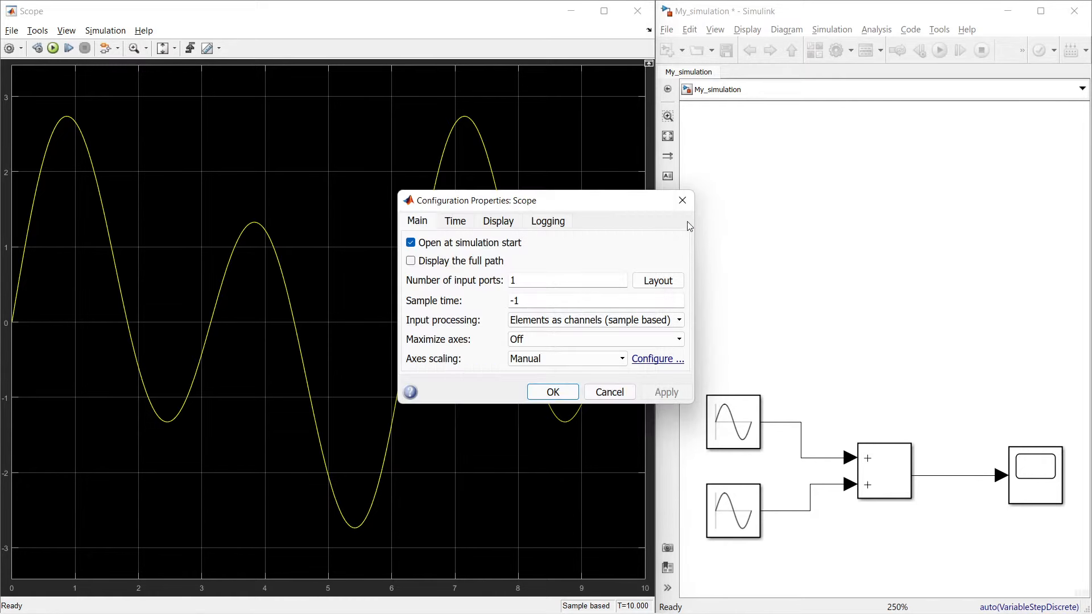
# Close the Scope and its configuration properties, and rerun the simulation to check whether the Scope opens by itself
pyautogui.click(682, 201)
pyautogui.click(637, 10)
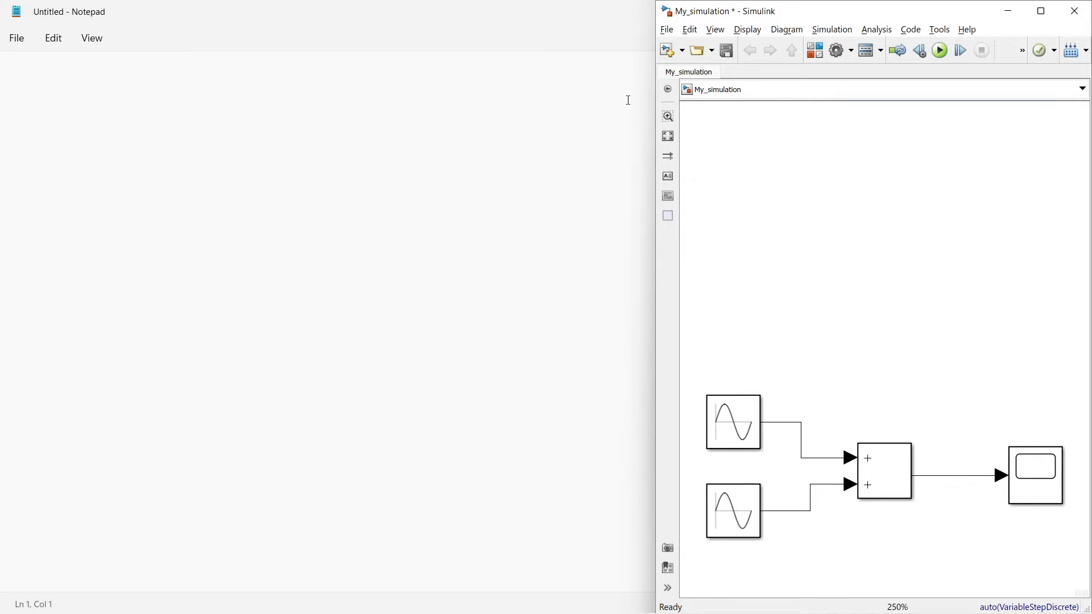
pyautogui.click(947, 50)
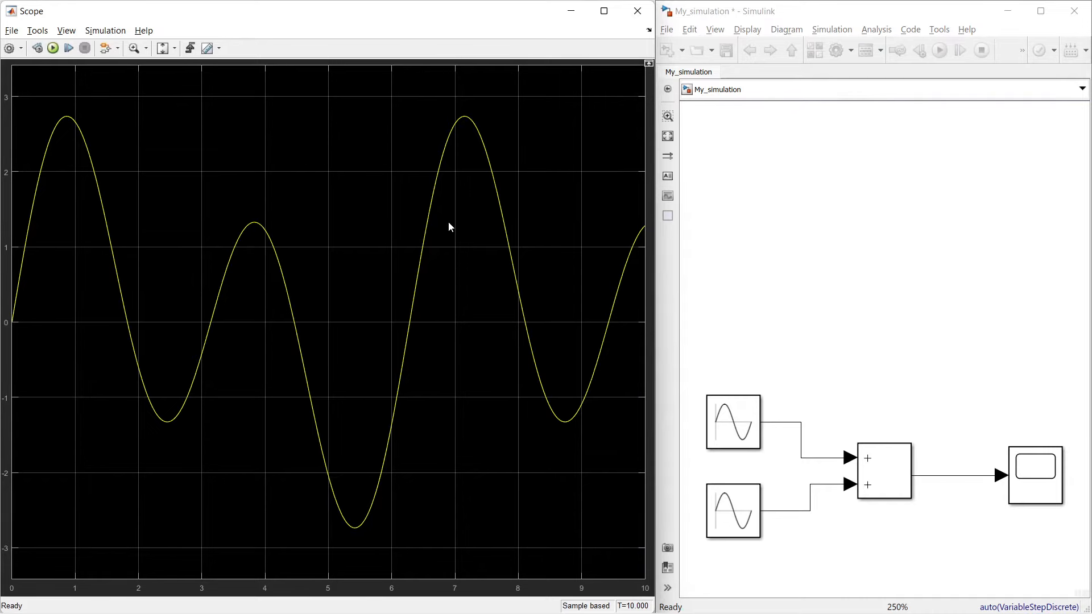
# Disable Open at simulation start in the Scope's configuration properties and apply the change
pyautogui.click(9, 48)
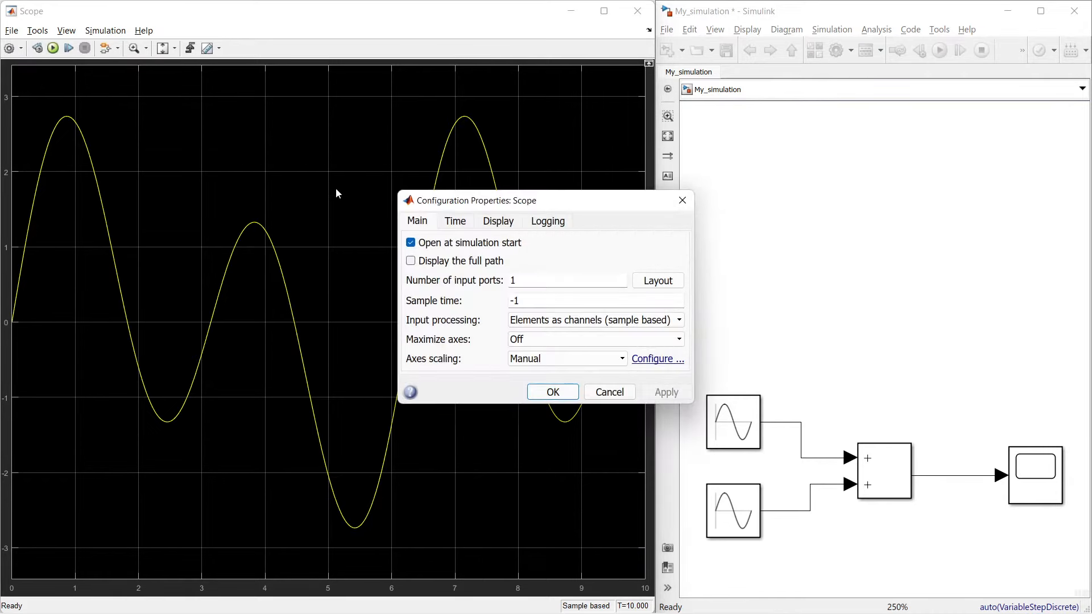
pyautogui.click(410, 242)
pyautogui.click(666, 391)
pyautogui.click(550, 394)
# Close the Scope, rerun the simulation and open the Scope manually from its block
pyautogui.click(638, 11)
pyautogui.click(939, 51)
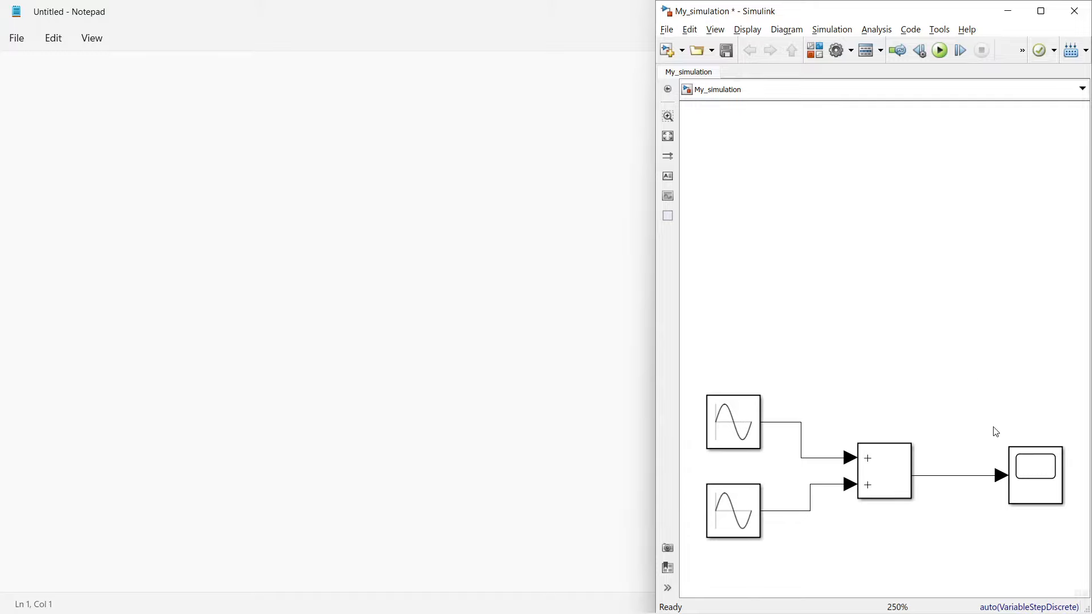
pyautogui.doubleClick(1026, 469)
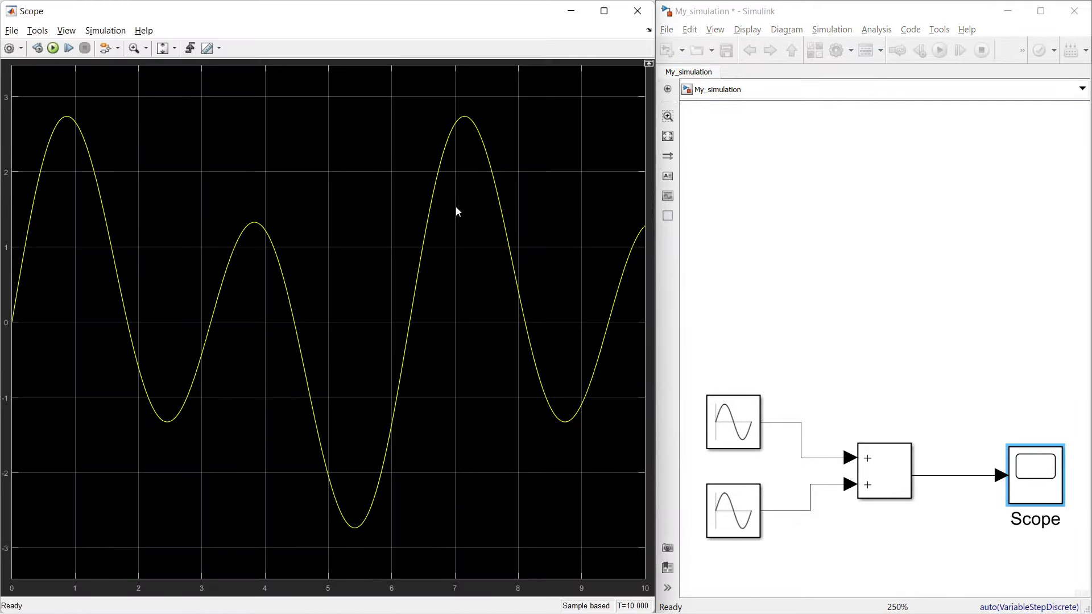
# Set the Scope's number of input ports to 3 in its configuration properties and accept it
pyautogui.click(10, 49)
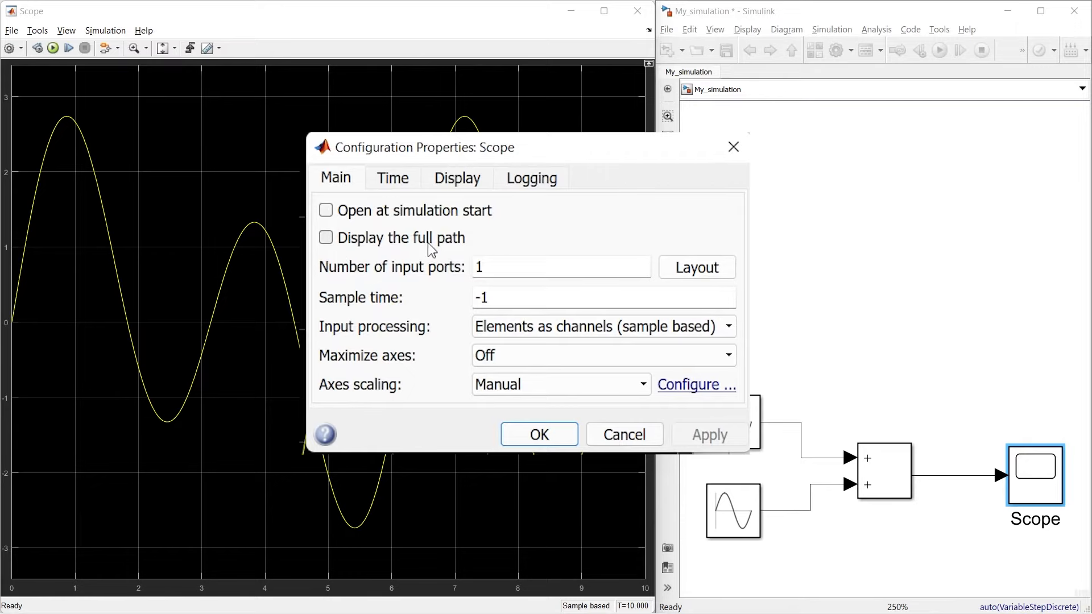
pyautogui.click(352, 244)
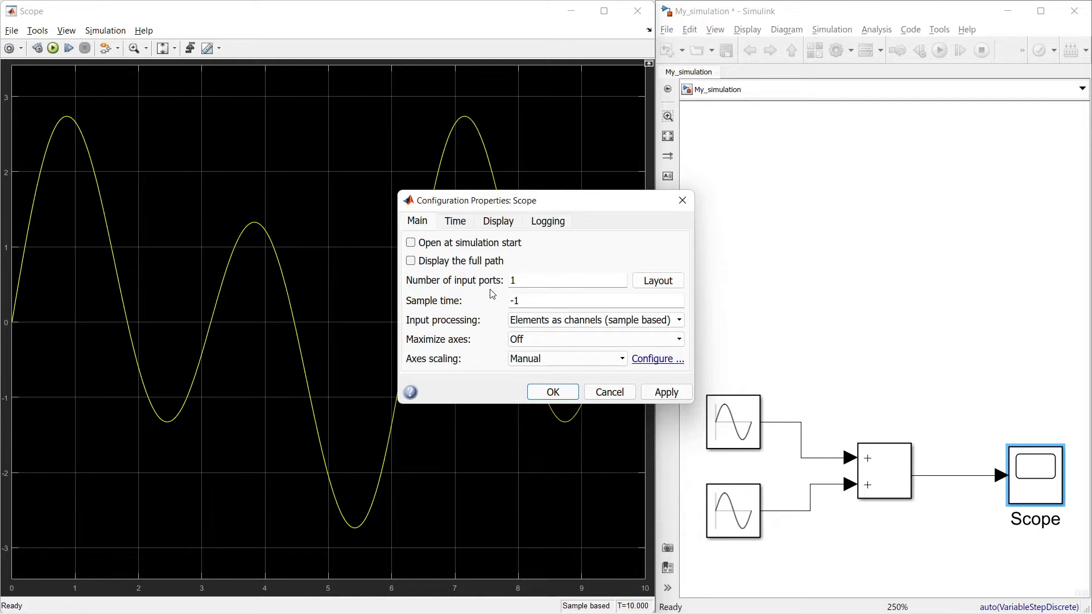
pyautogui.click(977, 478)
pyautogui.click(1014, 490)
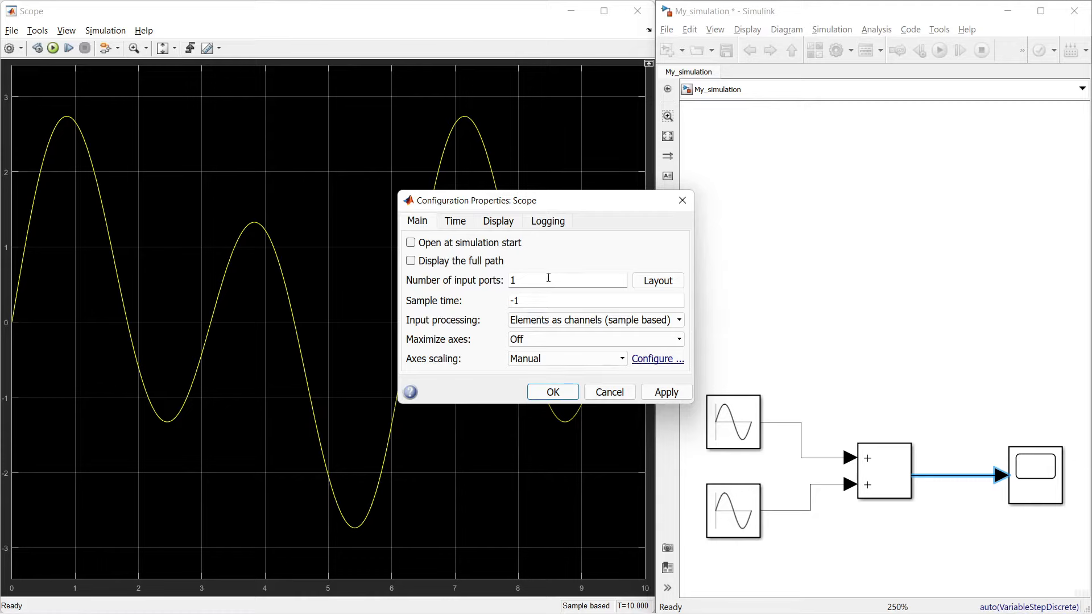
pyautogui.doubleClick(533, 279)
pyautogui.write('3')
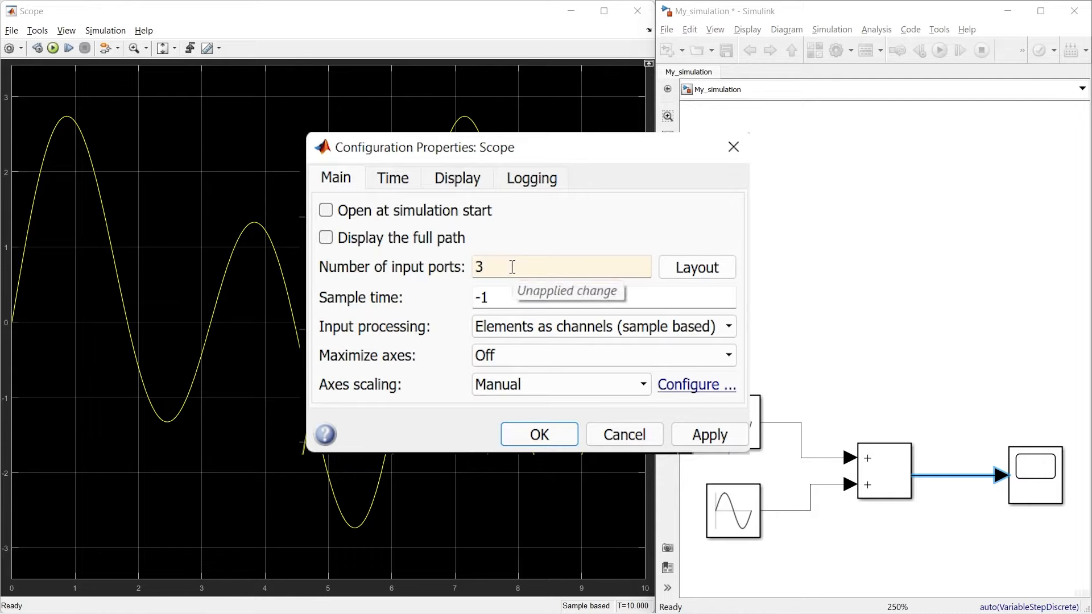
pyautogui.click(539, 435)
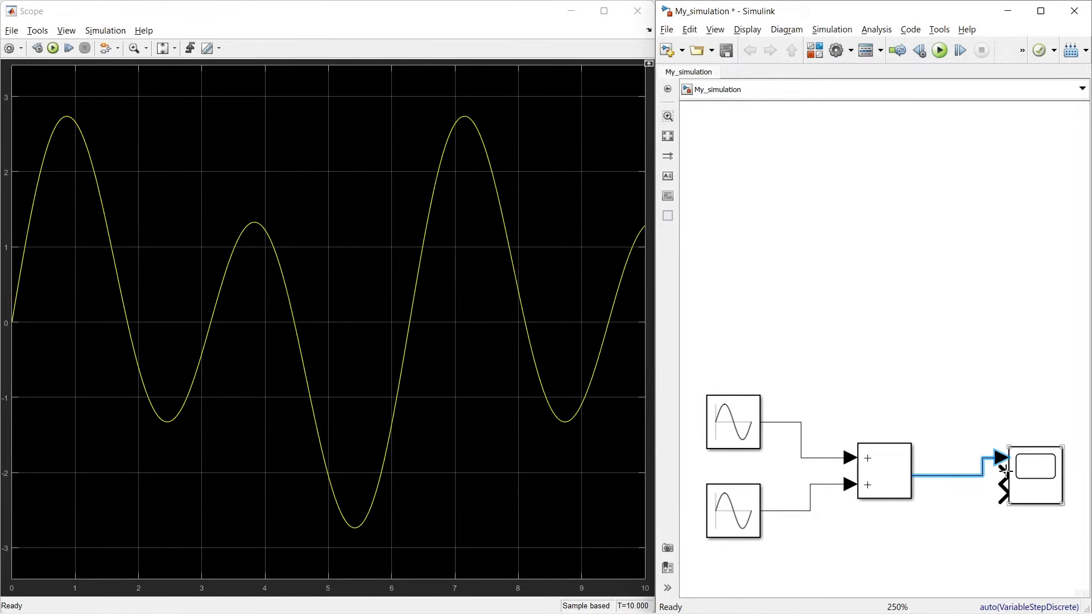
# Delete the line from the Add block to the Scope and enlarge the Scope block upward to space out its ports
pyautogui.press('Delete')
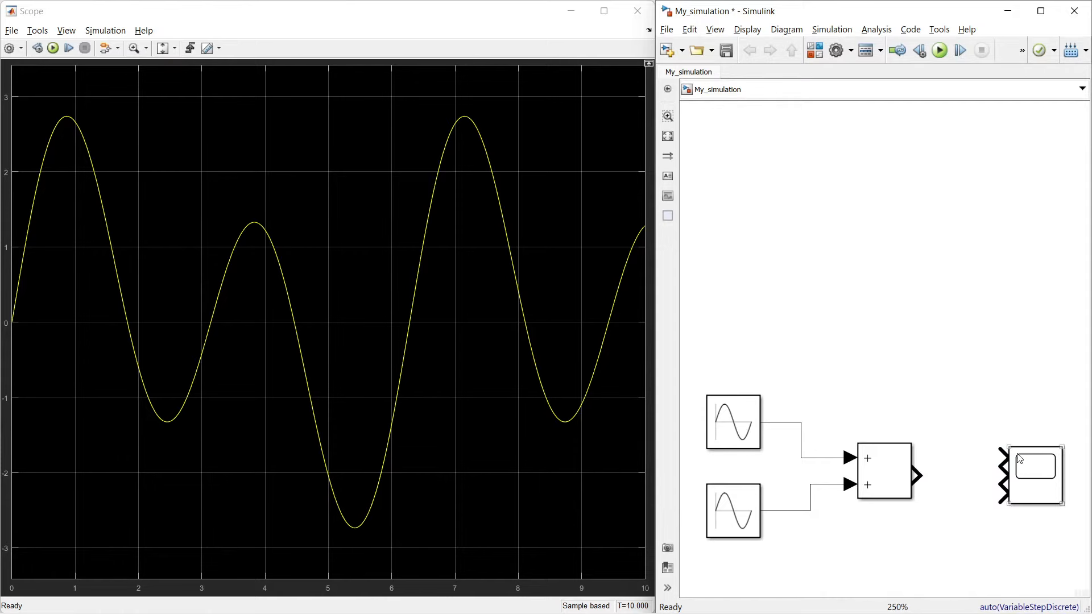
pyautogui.moveTo(1061, 447); pyautogui.dragTo(1071, 392)
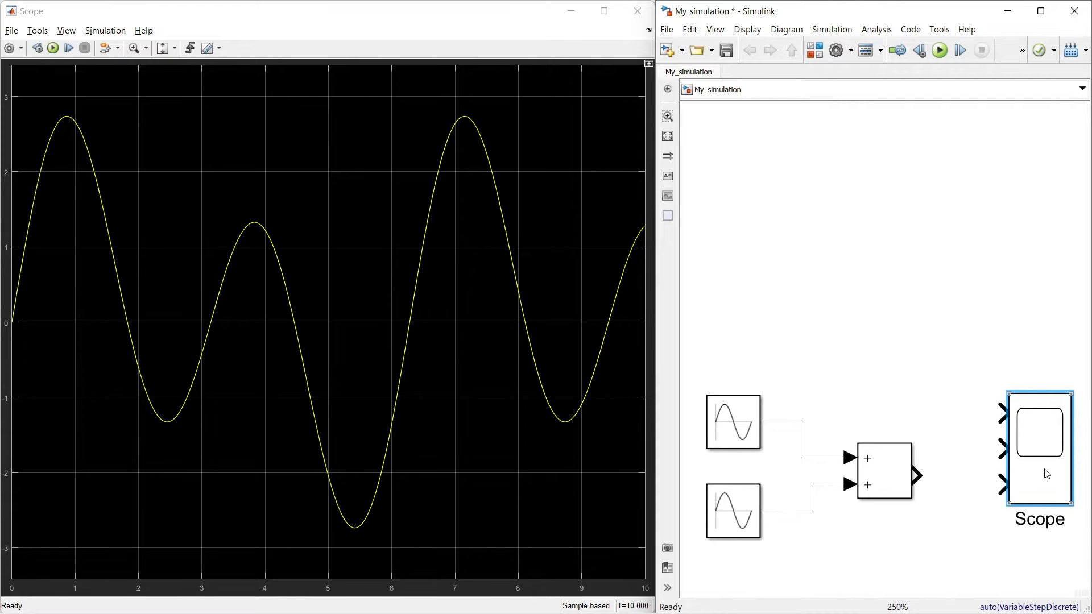
pyautogui.click(949, 434)
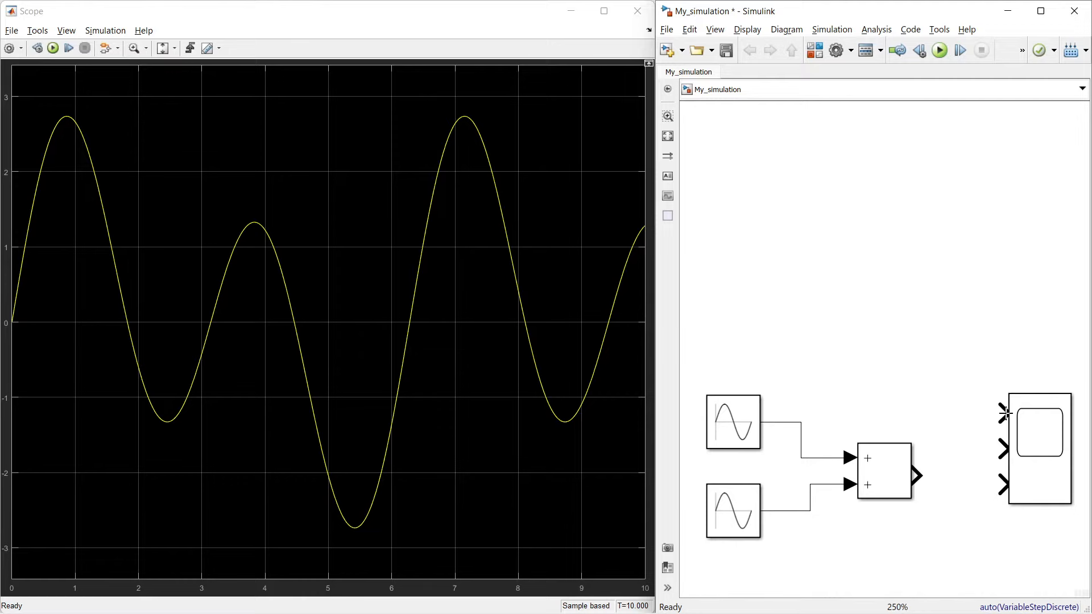
# Connect the upper sine wave, the lower sine wave and the Add output to the Scope's first, second and third input ports
pyautogui.moveTo(1004, 413); pyautogui.dragTo(816, 458)
pyautogui.moveTo(818, 488); pyautogui.dragTo(998, 450)
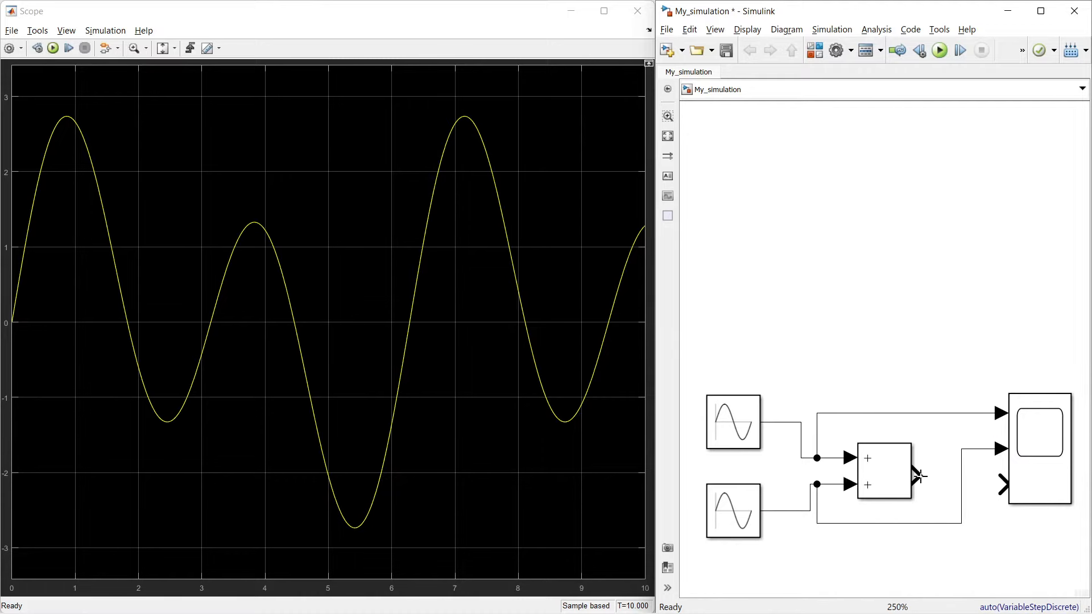
pyautogui.moveTo(919, 476); pyautogui.dragTo(999, 485)
# Tidy the signal lines, routing the lower sine wave's branch above the Add block, and reposition and resize the Scope for straight connections
pyautogui.moveTo(800, 442); pyautogui.dragTo(776, 442)
pyautogui.moveTo(810, 498); pyautogui.dragTo(779, 501)
pyautogui.moveTo(816, 436); pyautogui.dragTo(786, 435)
pyautogui.moveTo(858, 523); pyautogui.dragTo(858, 432)
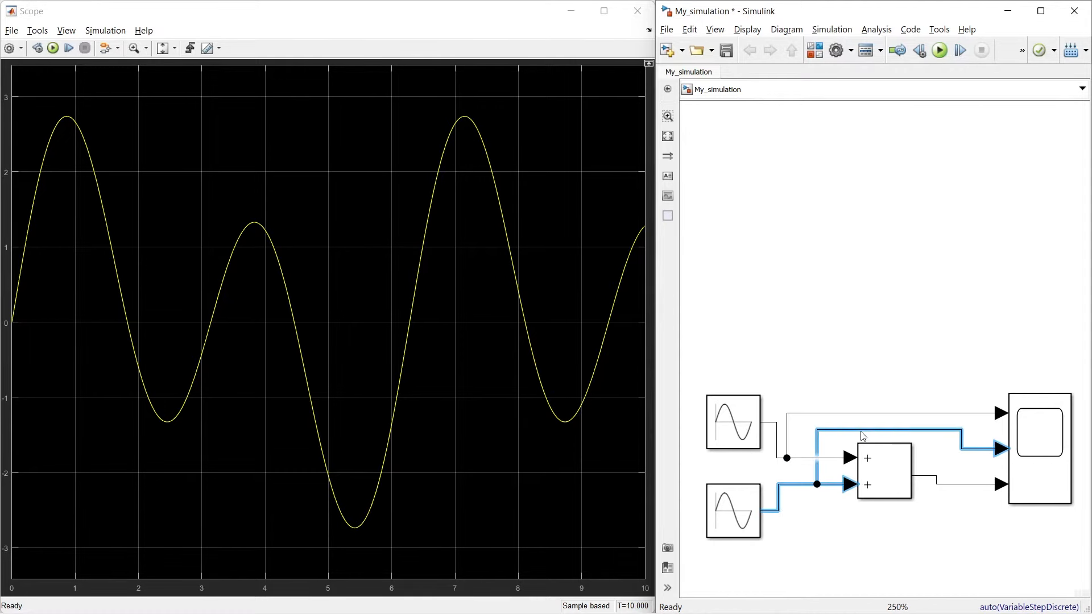
pyautogui.moveTo(1043, 448); pyautogui.dragTo(1043, 429)
pyautogui.moveTo(1071, 374); pyautogui.dragTo(1071, 381)
pyautogui.moveTo(899, 418); pyautogui.dragTo(899, 440)
pyautogui.click(927, 410)
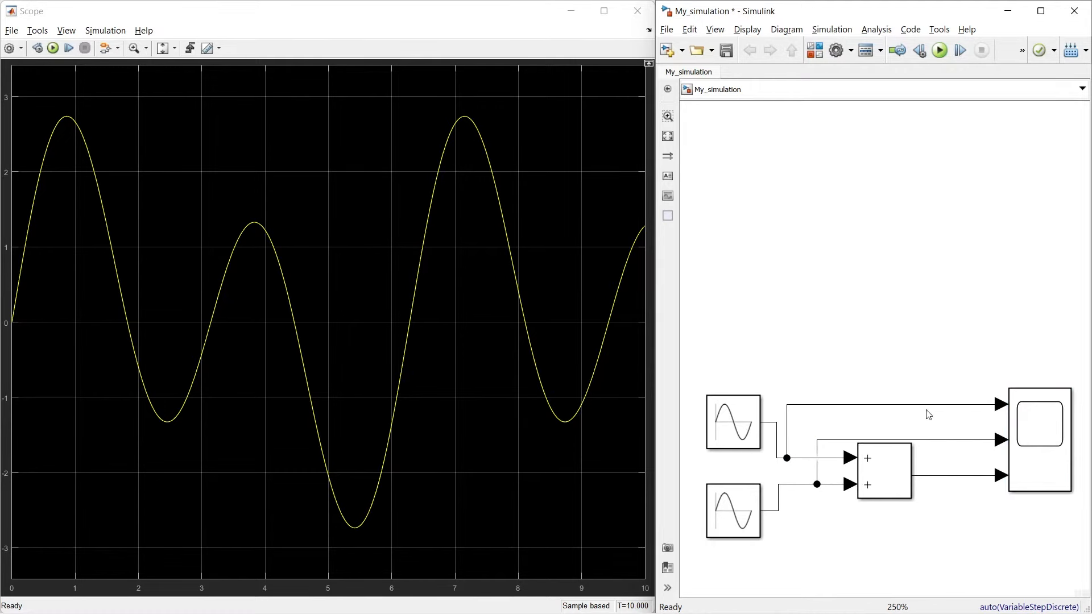
# Run the simulation and show the legend for the three signals in the Scope
pyautogui.click(938, 52)
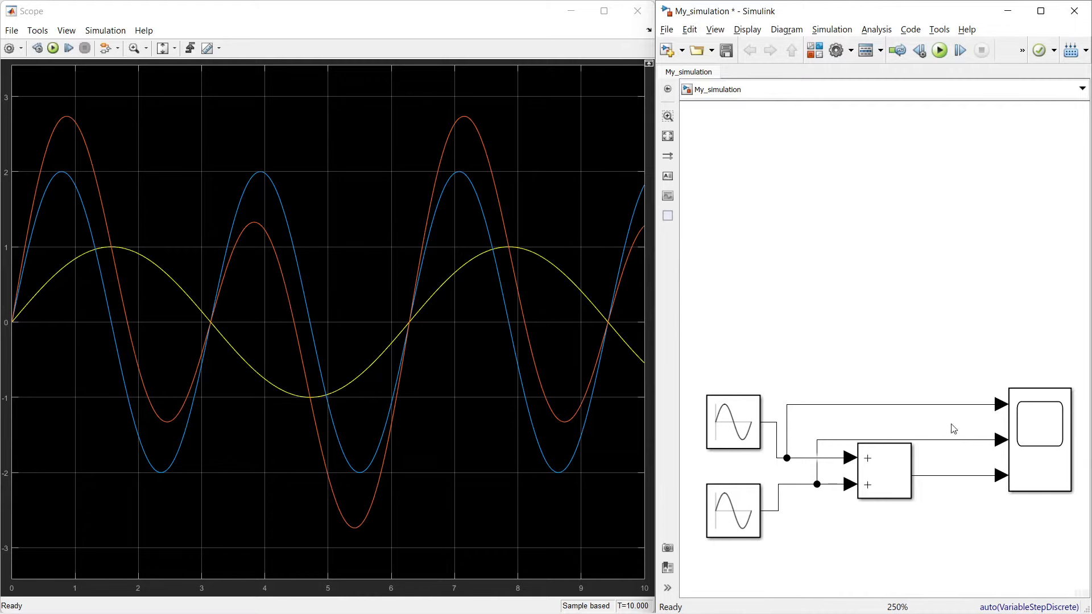
pyautogui.click(378, 221)
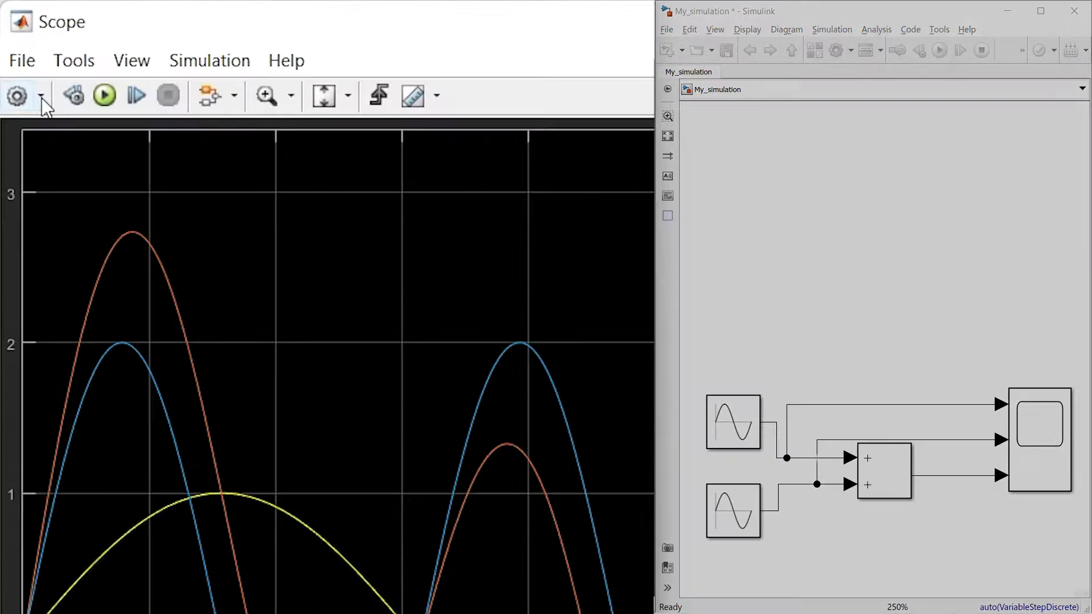
pyautogui.click(21, 48)
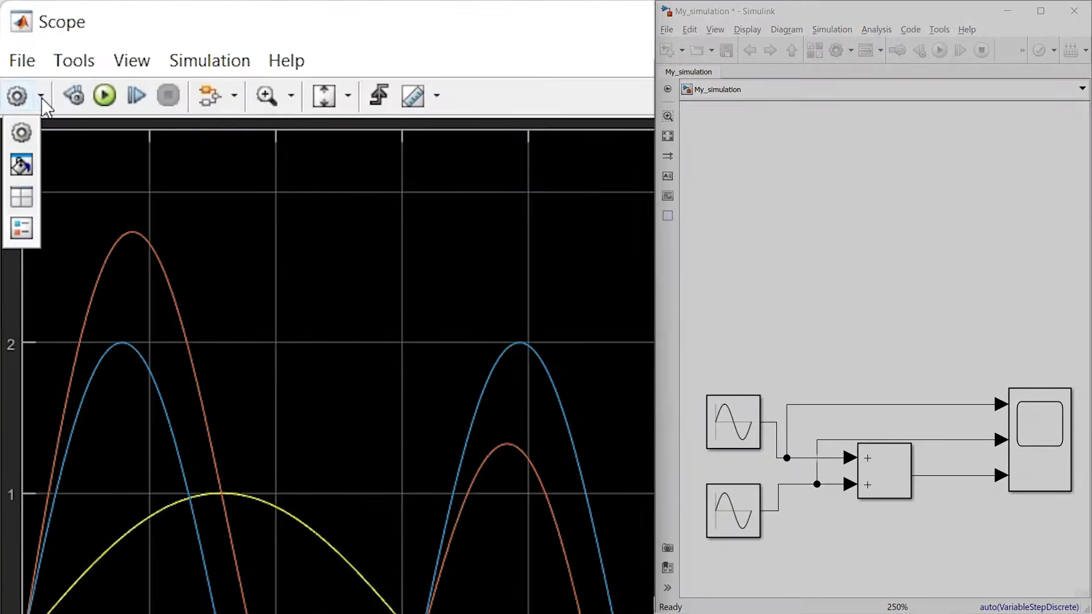
pyautogui.click(22, 228)
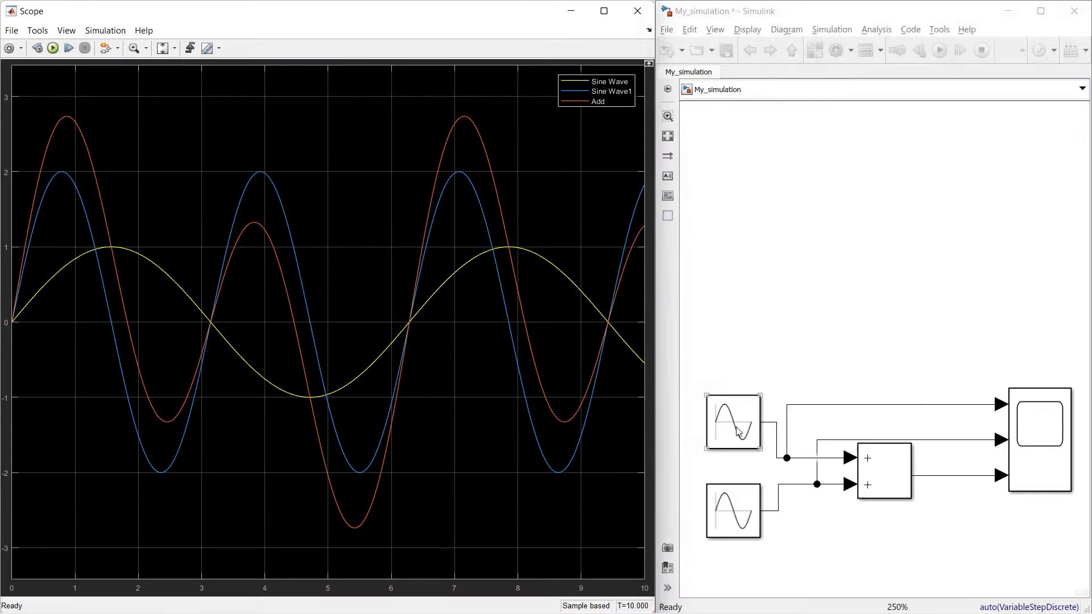
# Compare the names of the two Sine Wave blocks and the Add block with the Scope's legend entries
pyautogui.click(738, 432)
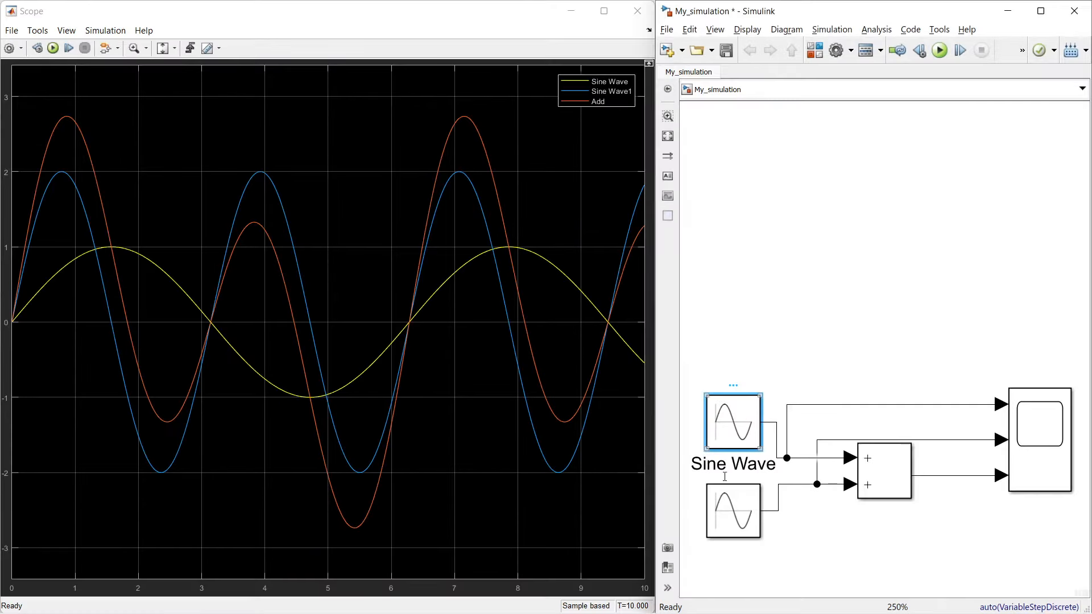
pyautogui.click(746, 523)
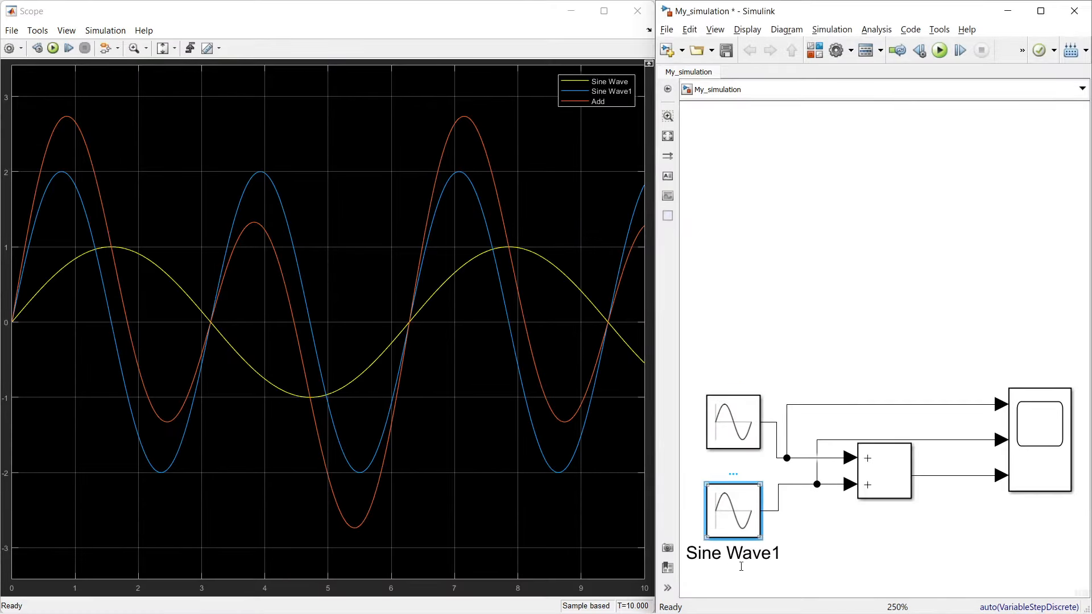
pyautogui.click(888, 488)
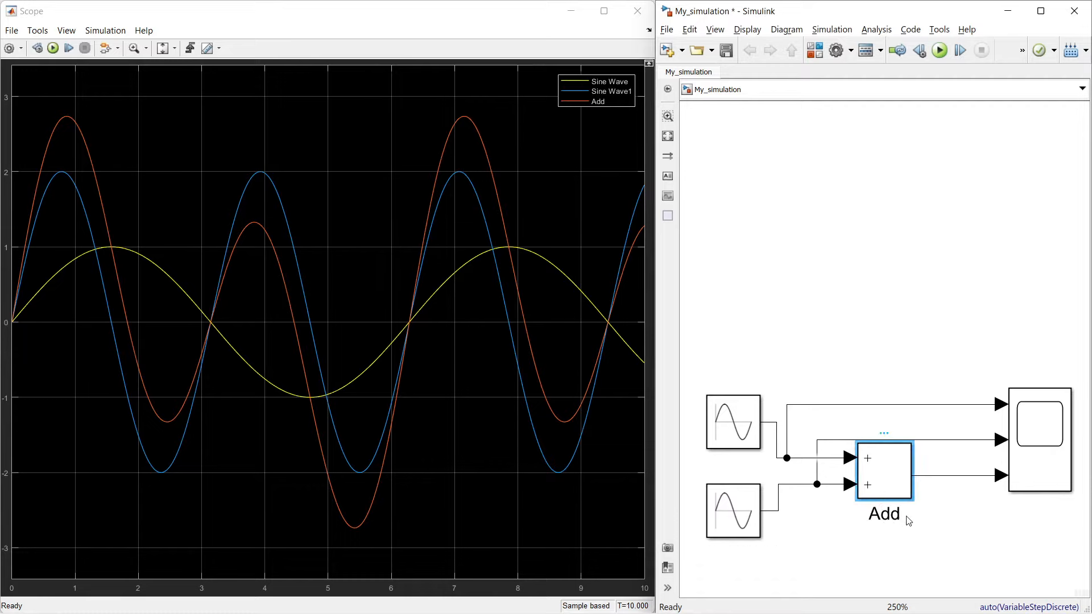
pyautogui.click(574, 111)
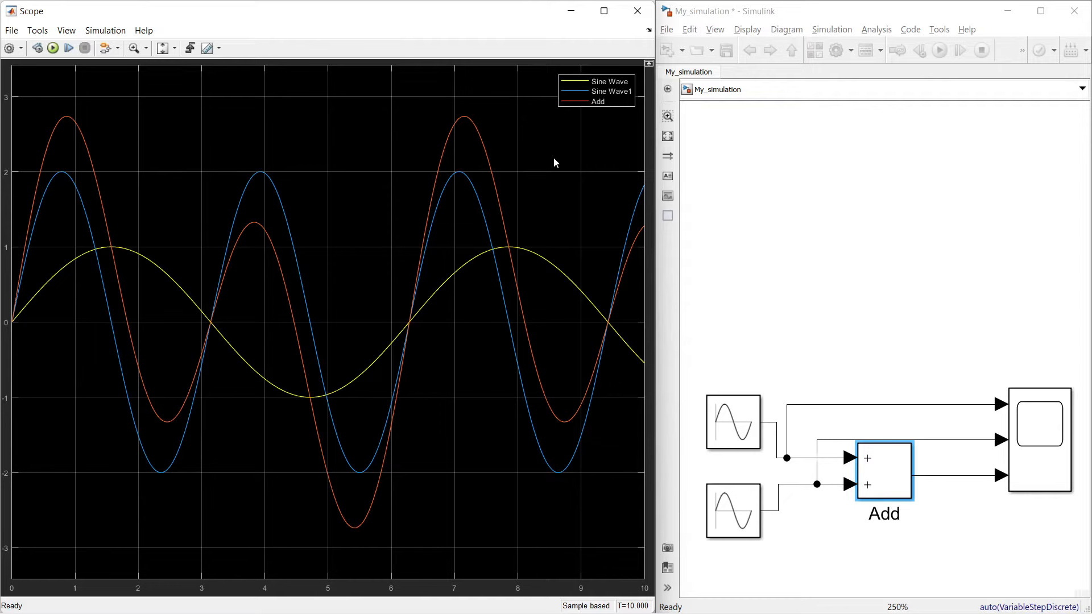
# Set the Scope's display layout to three rows by two columns in its configuration properties and accept it
pyautogui.click(9, 48)
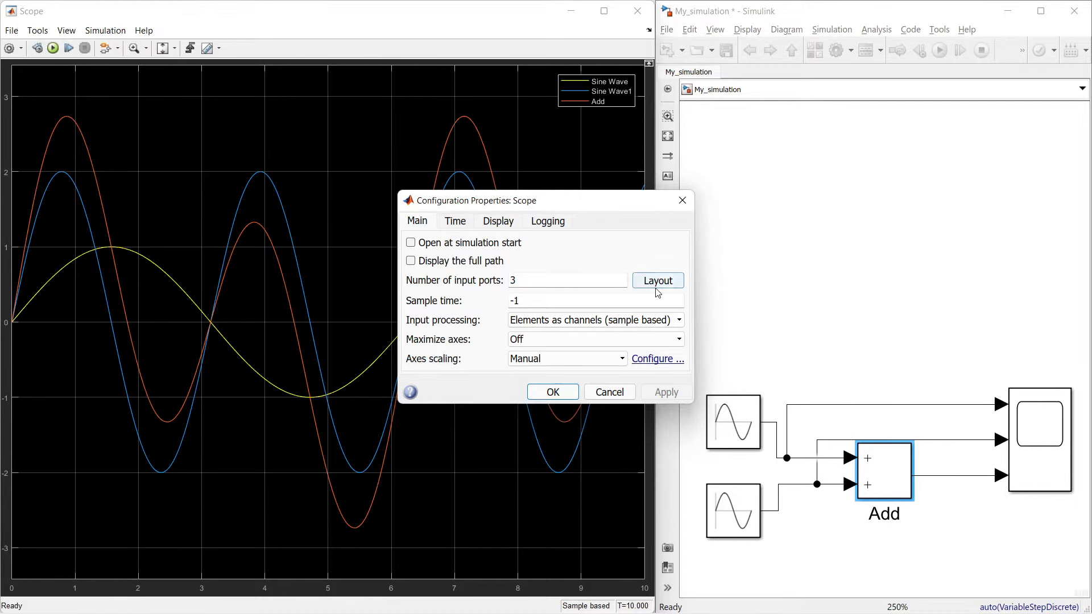
pyautogui.moveTo(578, 207); pyautogui.dragTo(867, 123)
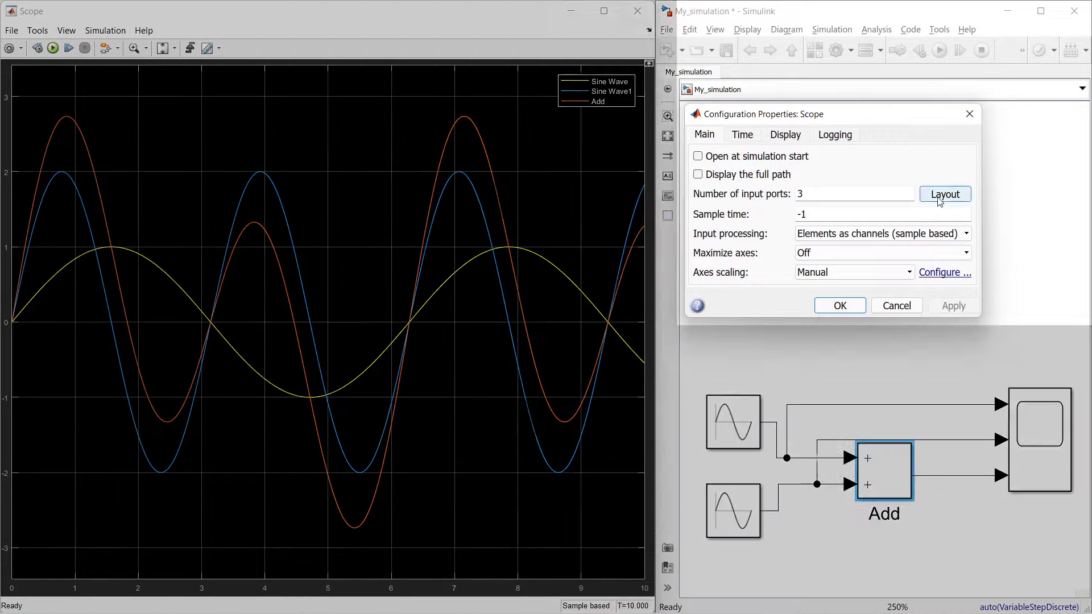
pyautogui.click(938, 198)
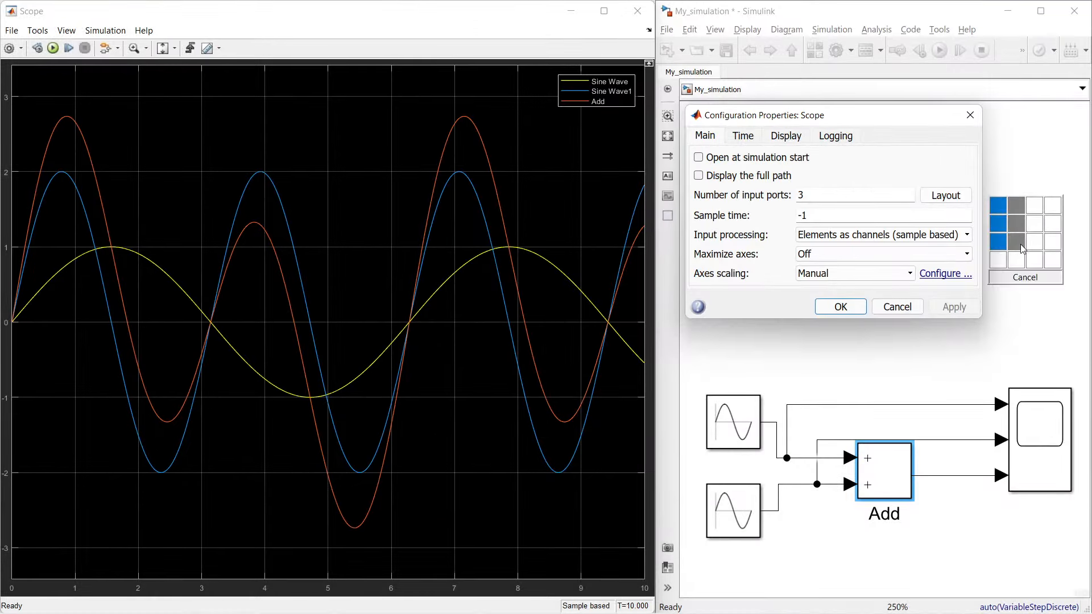
pyautogui.click(1020, 244)
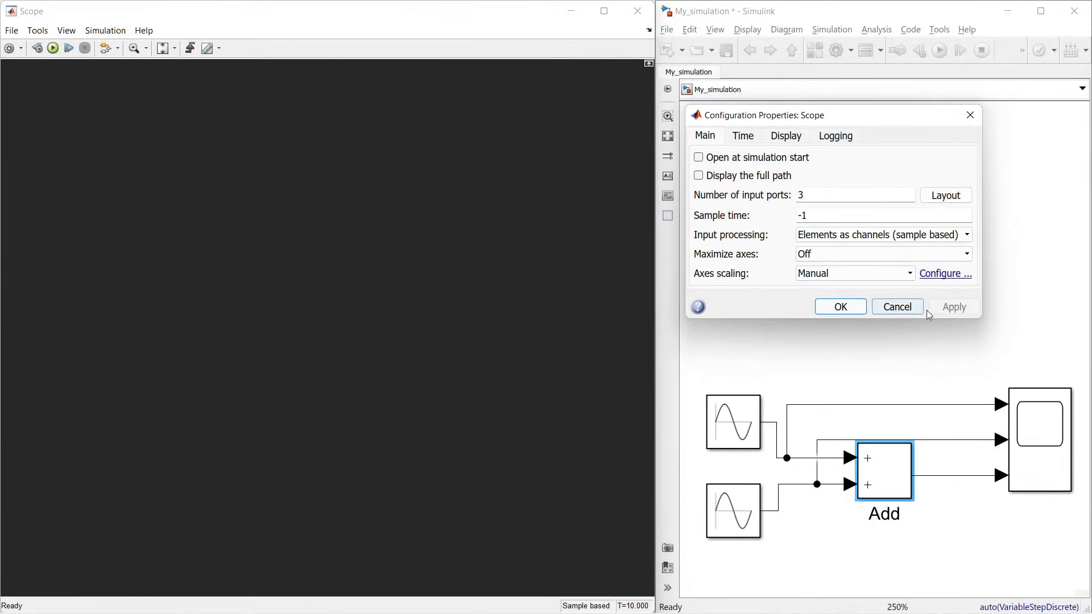
pyautogui.click(839, 307)
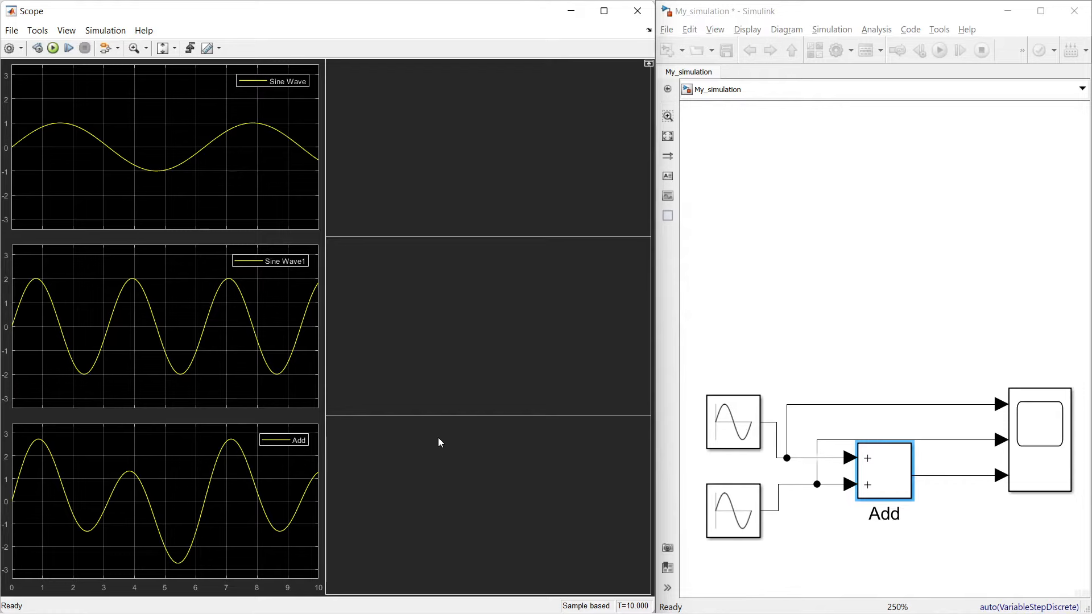
# Change the Scope's display layout to three rows in a single column and accept the configuration
pyautogui.click(10, 48)
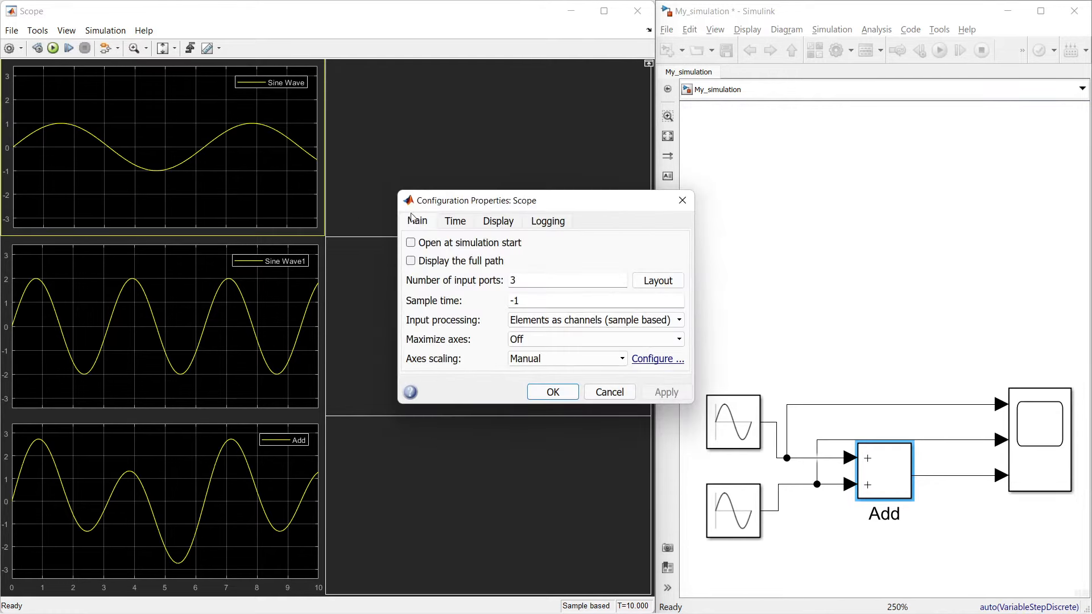
pyautogui.moveTo(479, 203); pyautogui.dragTo(764, 115)
pyautogui.click(935, 191)
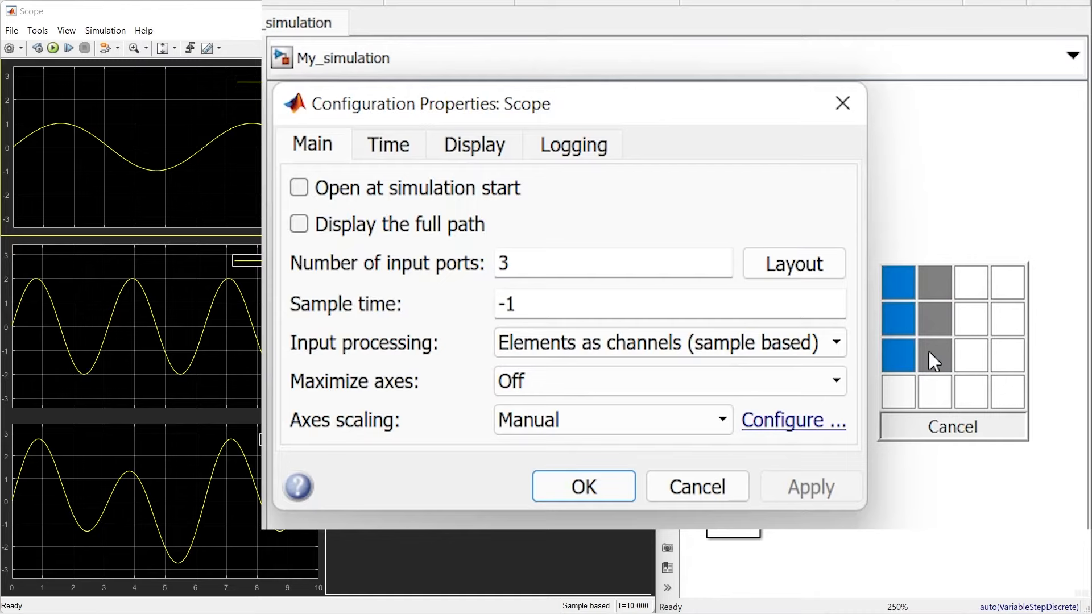
pyautogui.click(897, 357)
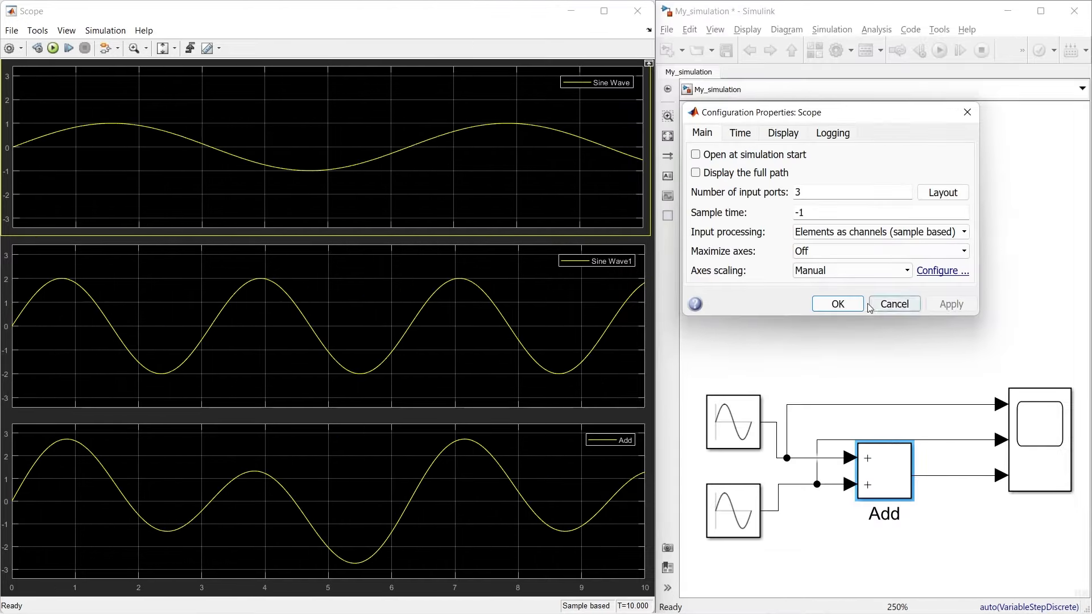
pyautogui.click(837, 303)
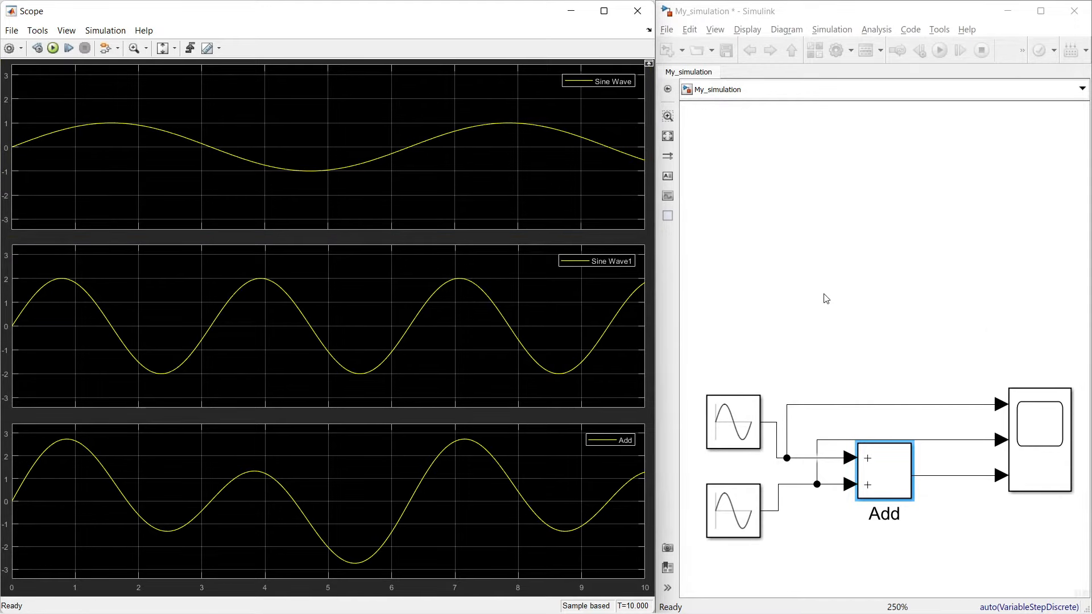
# Open the Scope's configuration properties, review the input processing options, and move the dialog clear of the plots
pyautogui.click(9, 48)
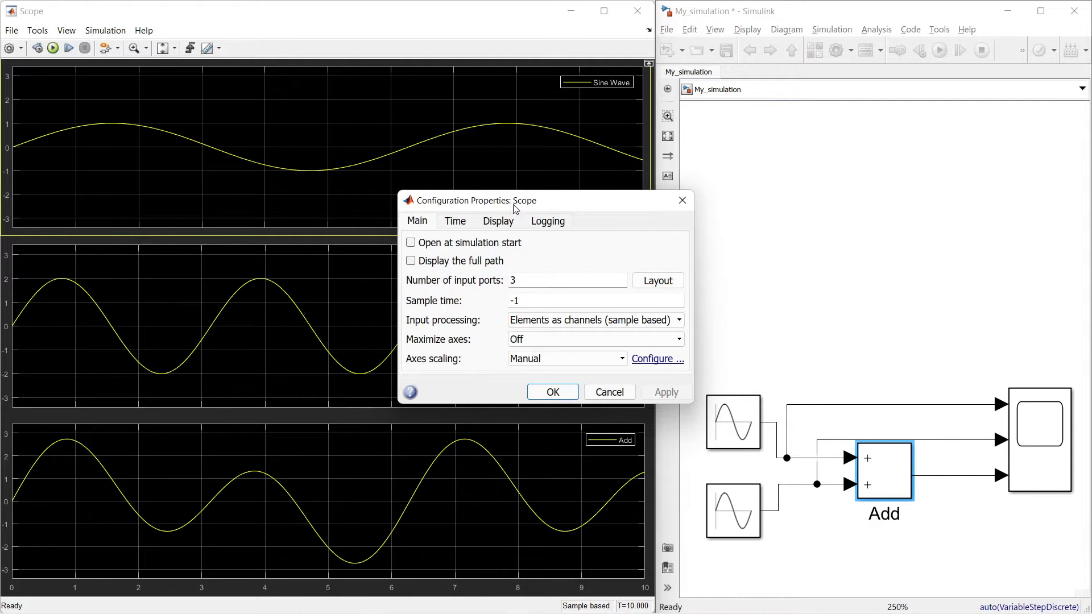
pyautogui.click(410, 301)
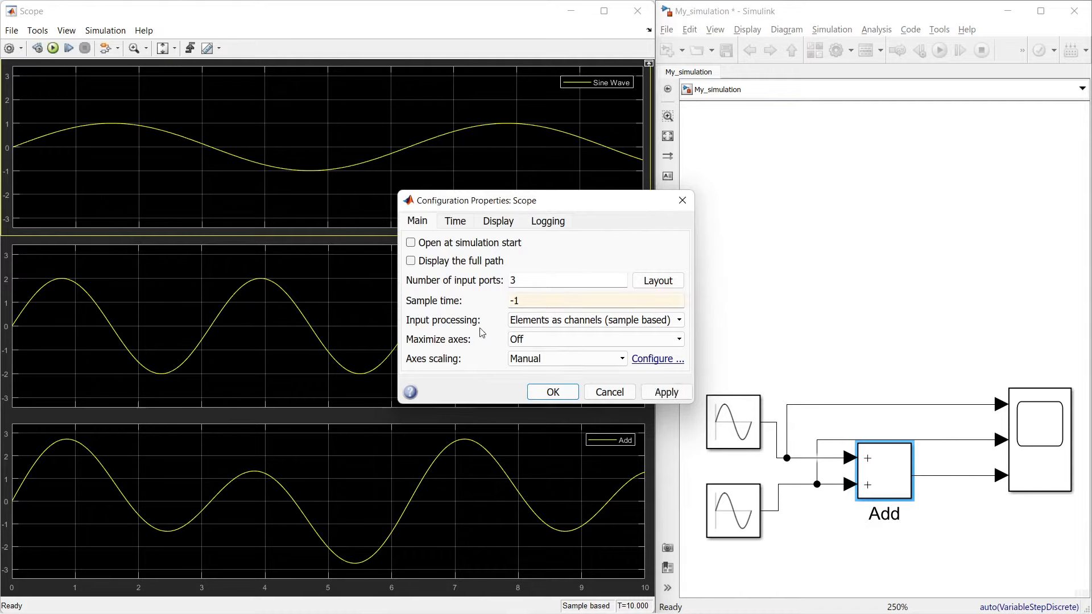
pyautogui.click(570, 322)
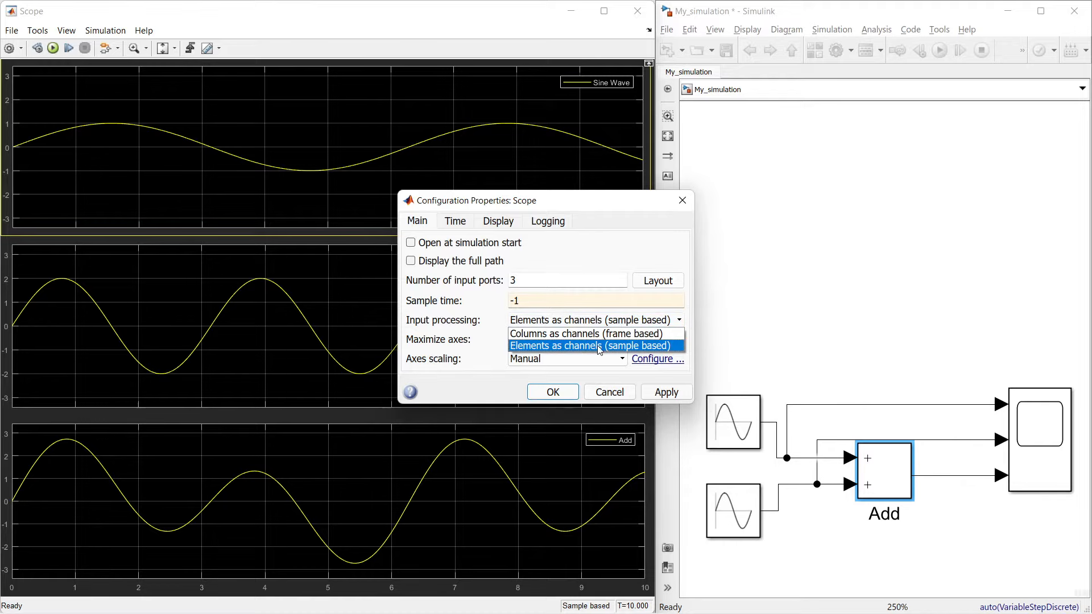
pyautogui.click(634, 255)
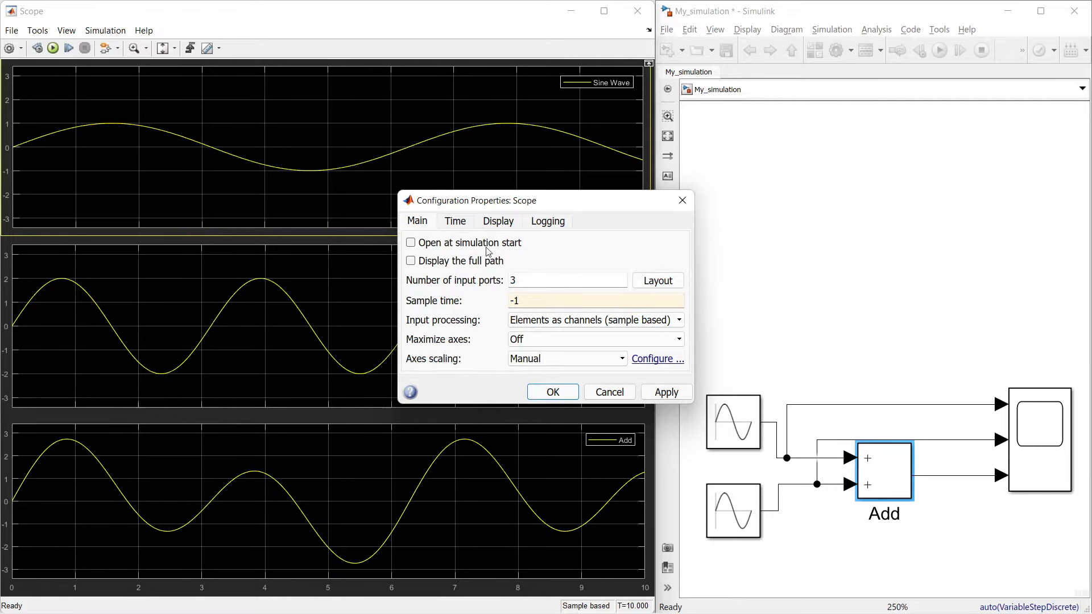
pyautogui.moveTo(465, 204); pyautogui.dragTo(752, 117)
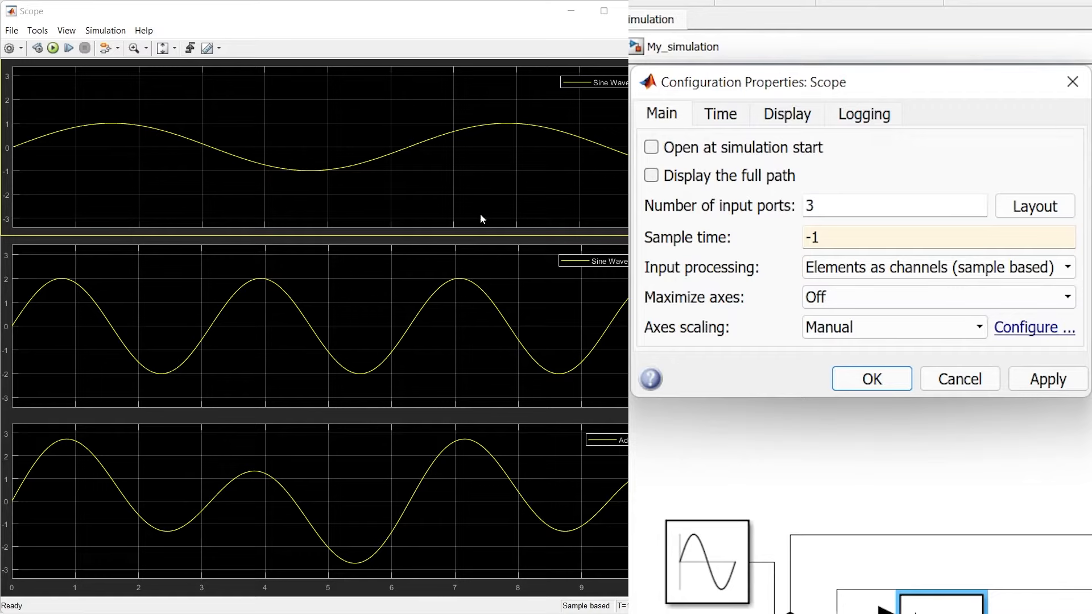
# Try the Maximize axes option set to On for the Scope, and return it to Off
pyautogui.click(816, 297)
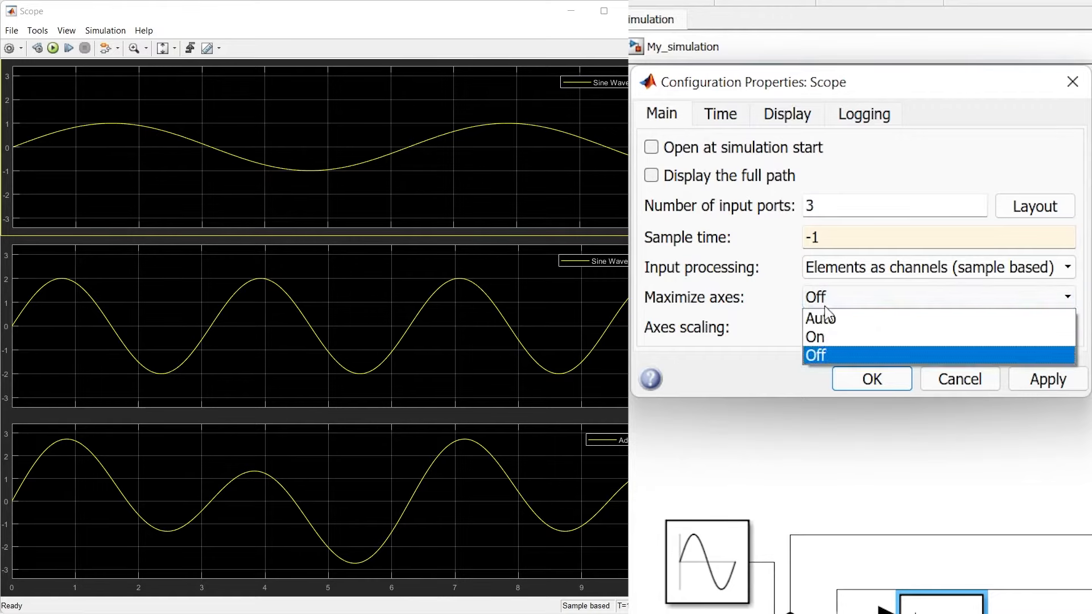
pyautogui.click(825, 337)
pyautogui.click(1045, 380)
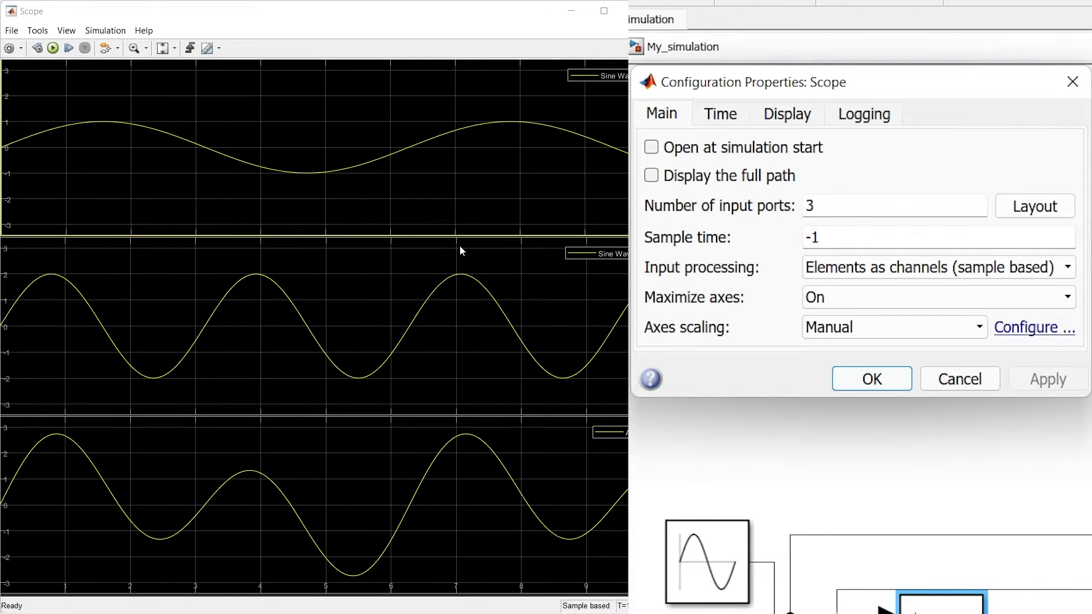
pyautogui.click(833, 299)
pyautogui.click(827, 355)
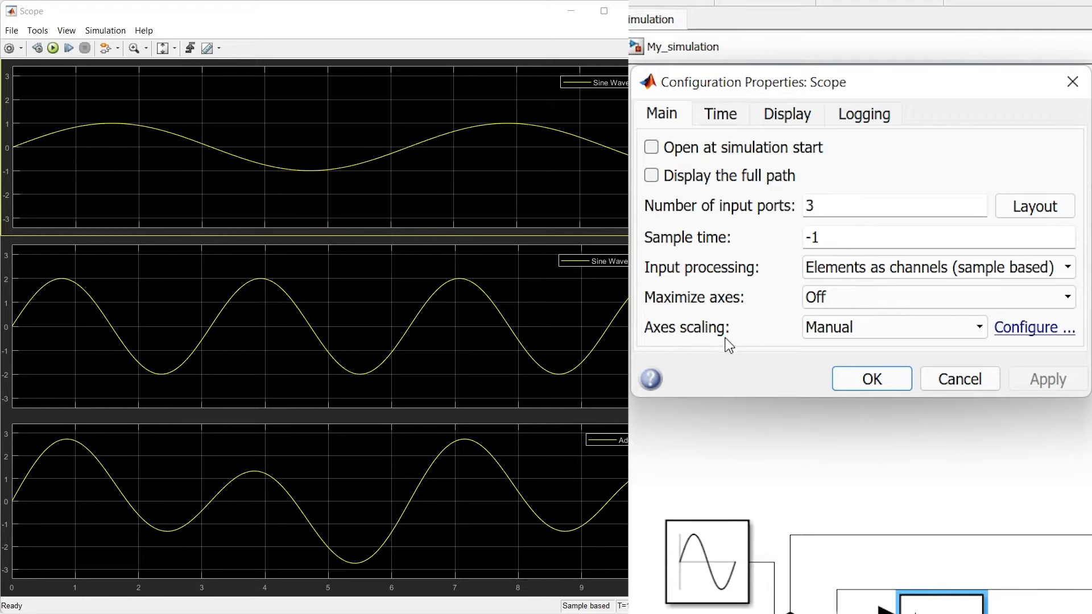
# Apply Auto axes scaling to the Scope's displays and set the scaling back to Manual
pyautogui.click(870, 339)
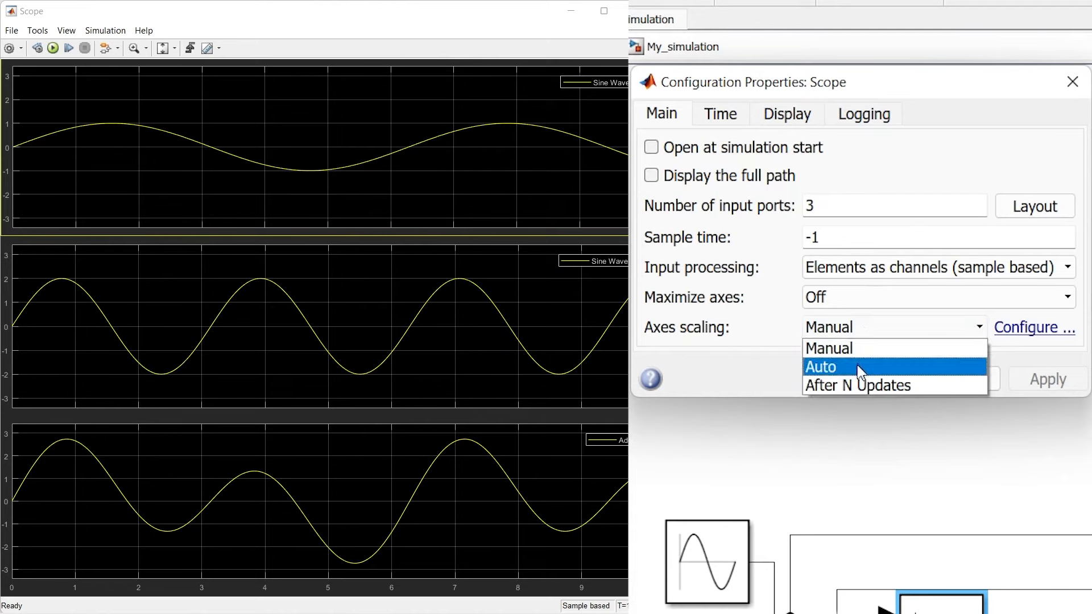
pyautogui.click(825, 366)
pyautogui.click(1040, 379)
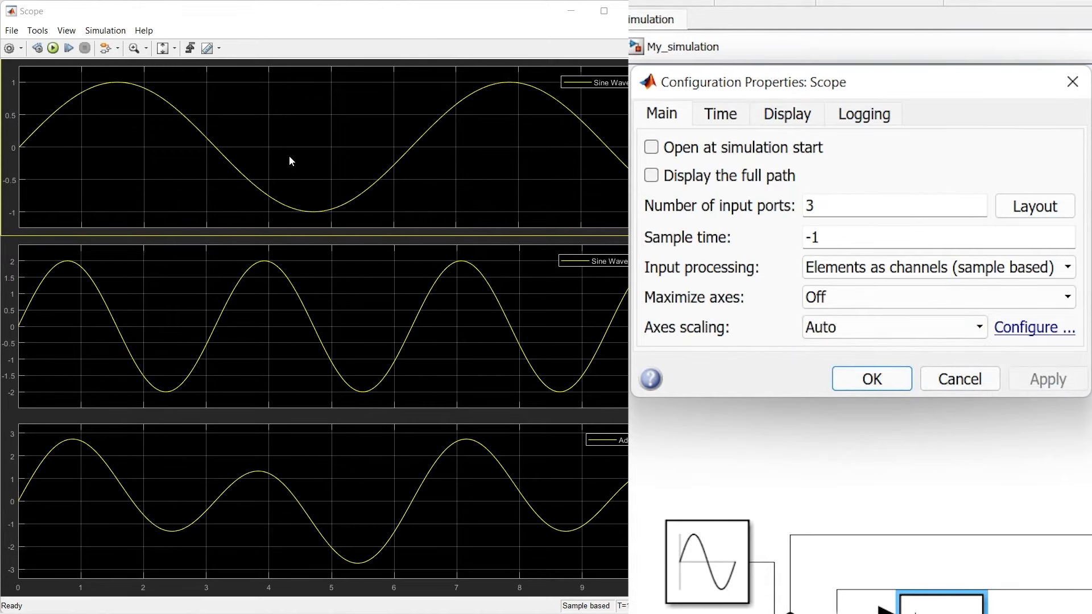
pyautogui.click(833, 334)
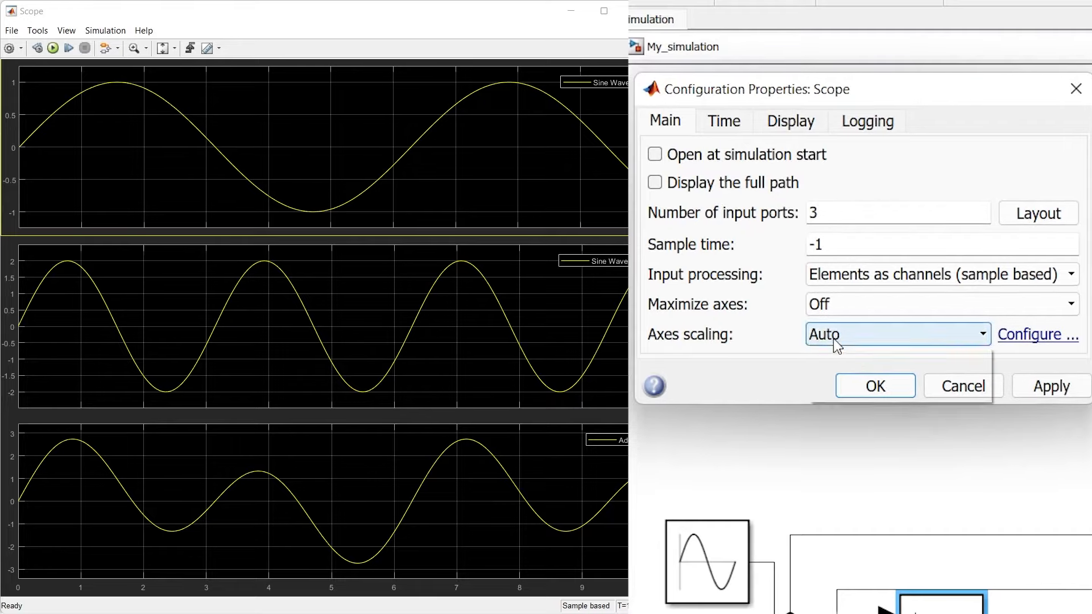
pyautogui.click(832, 353)
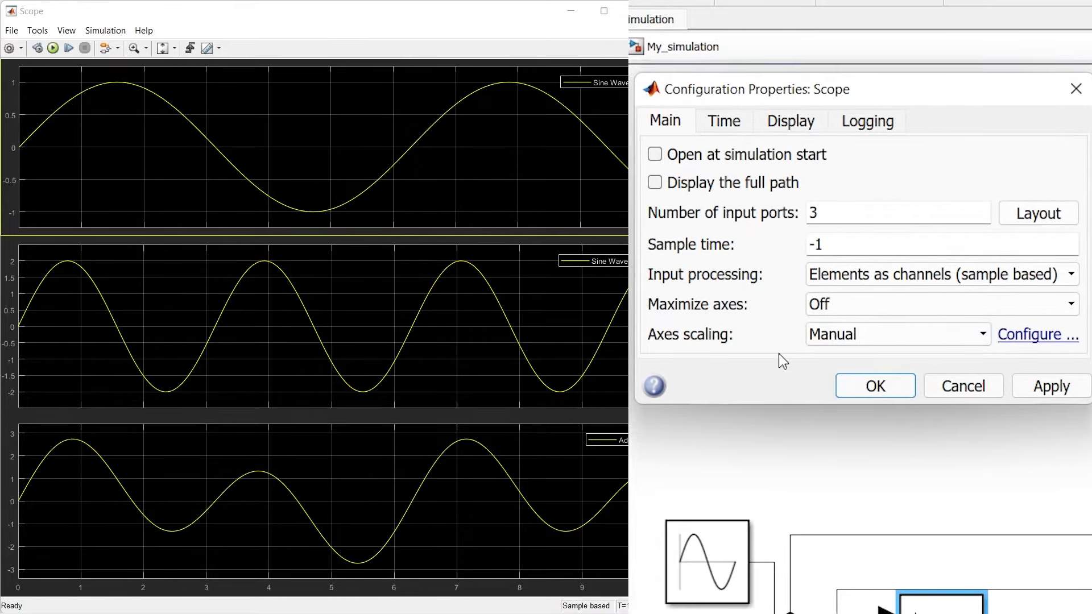
# Set the Y-axis data range to 25% in the manual scaling options, apply it and run the simulation
pyautogui.click(1039, 337)
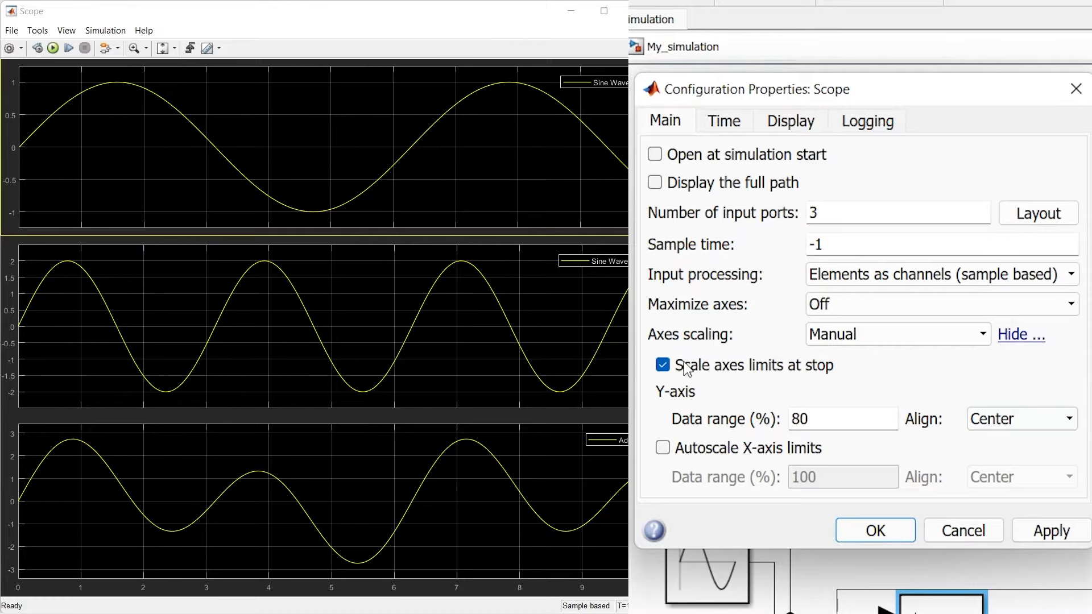
pyautogui.doubleClick(840, 421)
pyautogui.write('25')
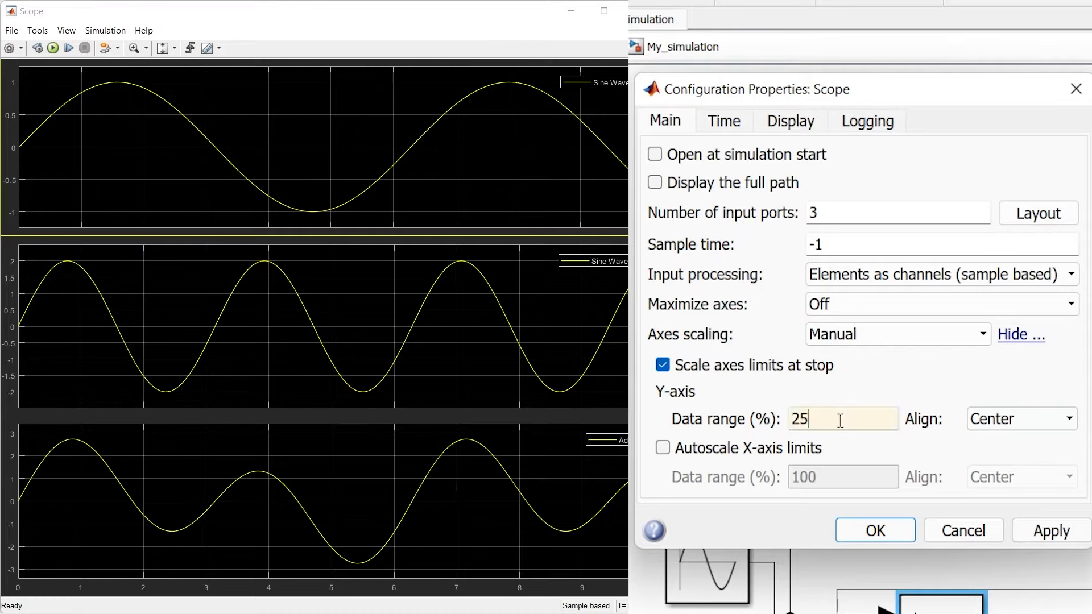
pyautogui.click(1072, 538)
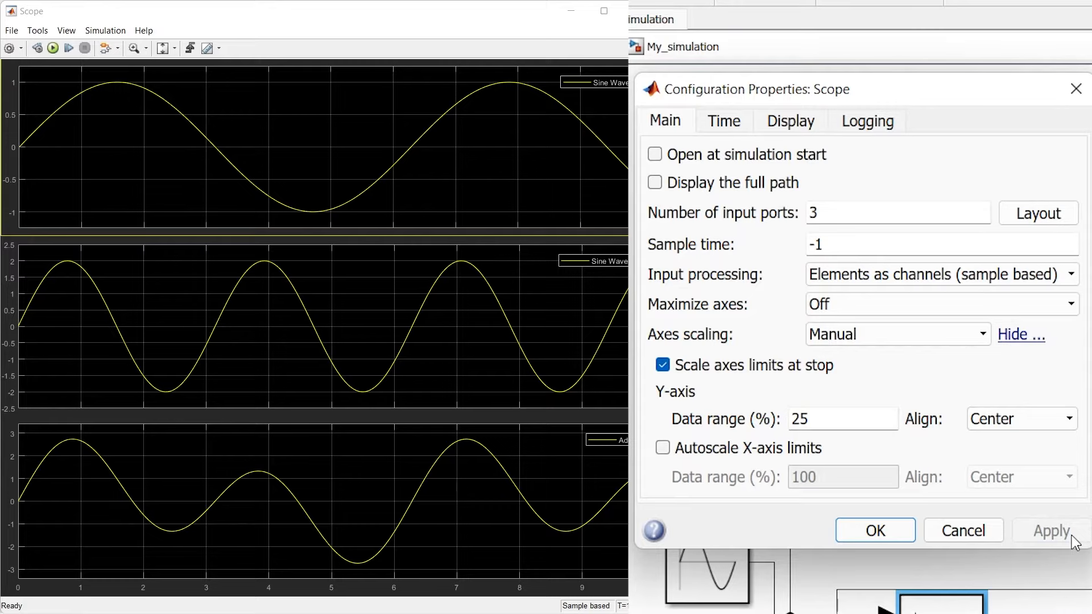
pyautogui.click(52, 49)
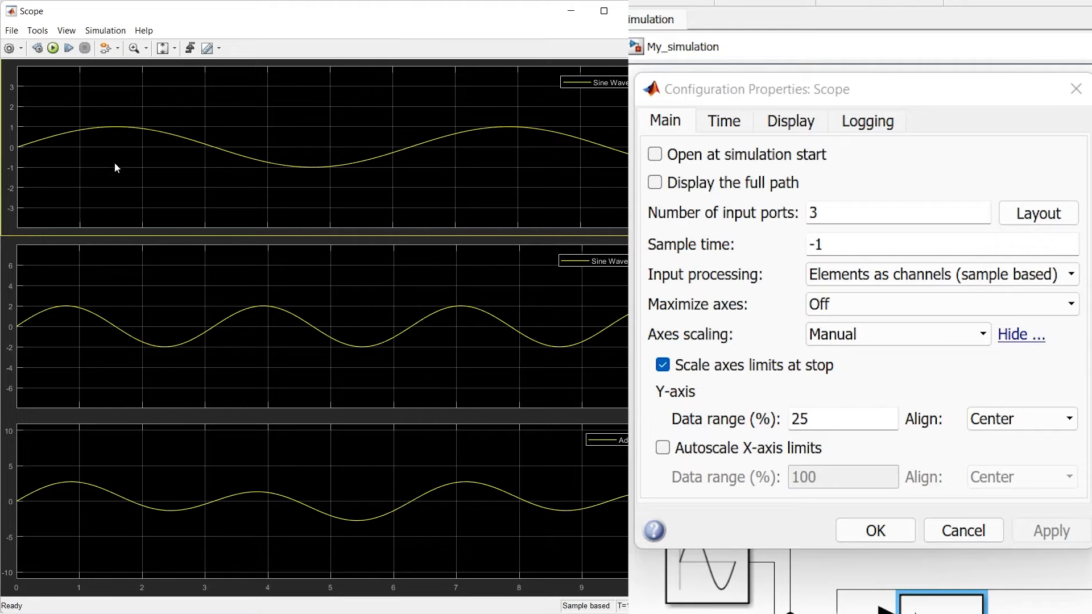
# Change the Scope's Y-axis data range to 50%, accept it and rerun the simulation
pyautogui.doubleClick(844, 420)
pyautogui.write('50')
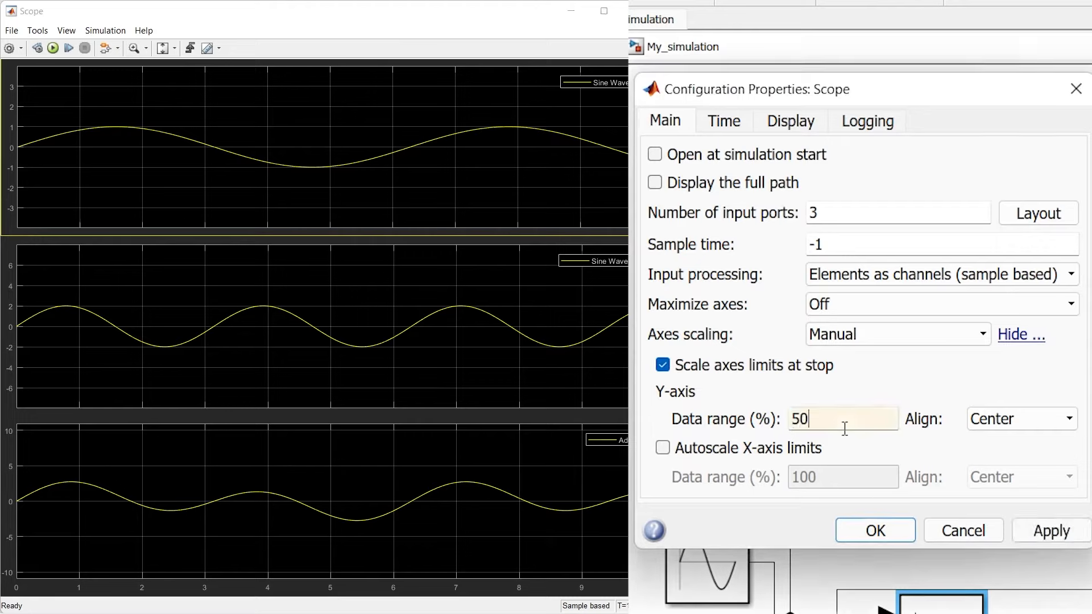
pyautogui.click(901, 532)
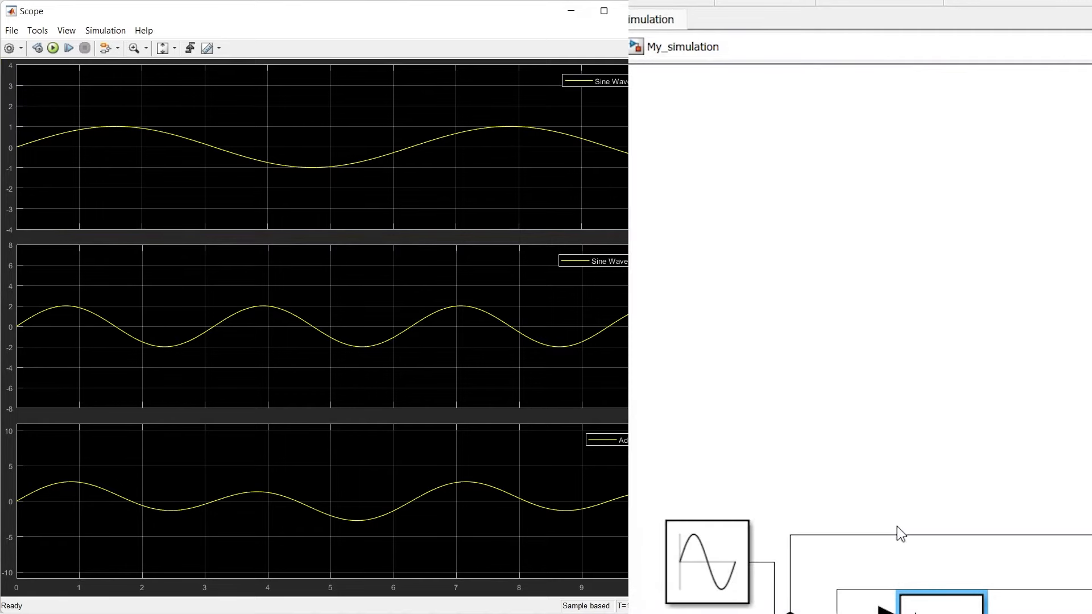
pyautogui.click(50, 51)
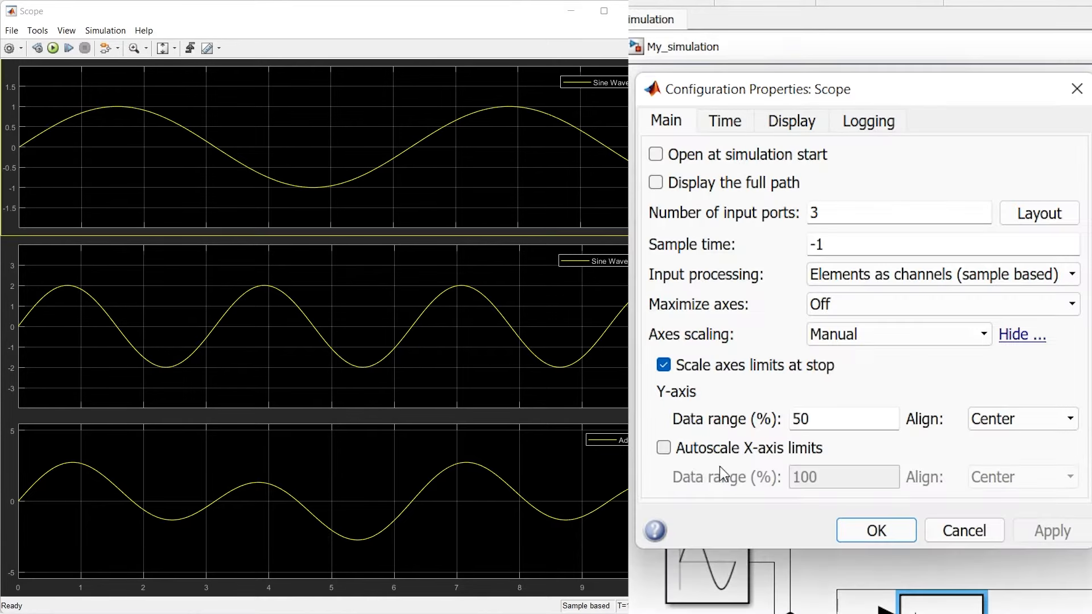
# Enable autoscaling of the X-axis limits with a 50% data range, apply it and run the simulation
pyautogui.click(690, 456)
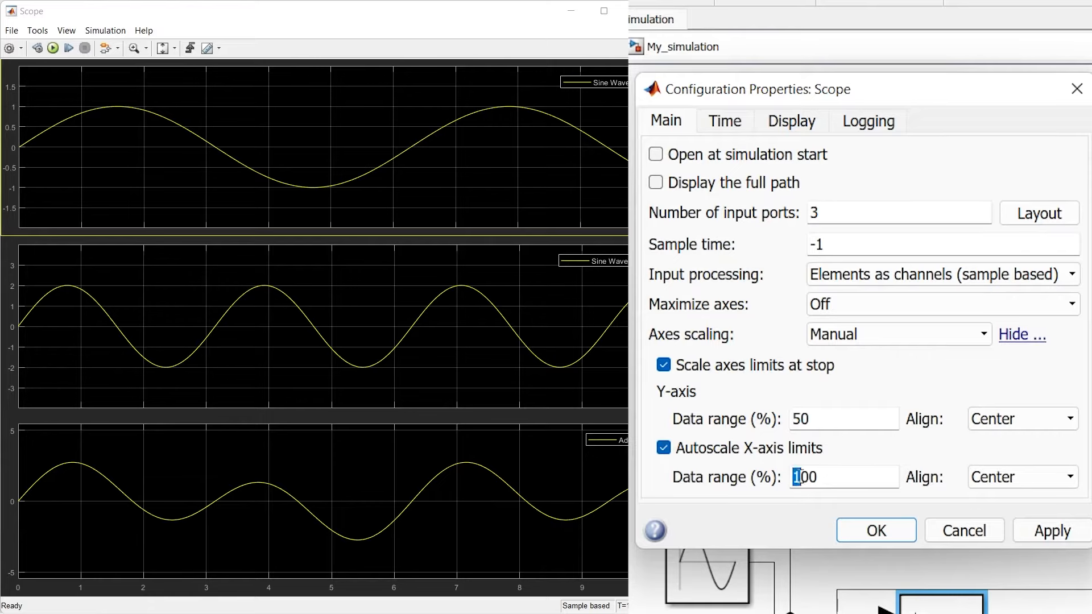
pyautogui.moveTo(794, 477); pyautogui.dragTo(858, 471)
pyautogui.write('50')
pyautogui.click(1046, 534)
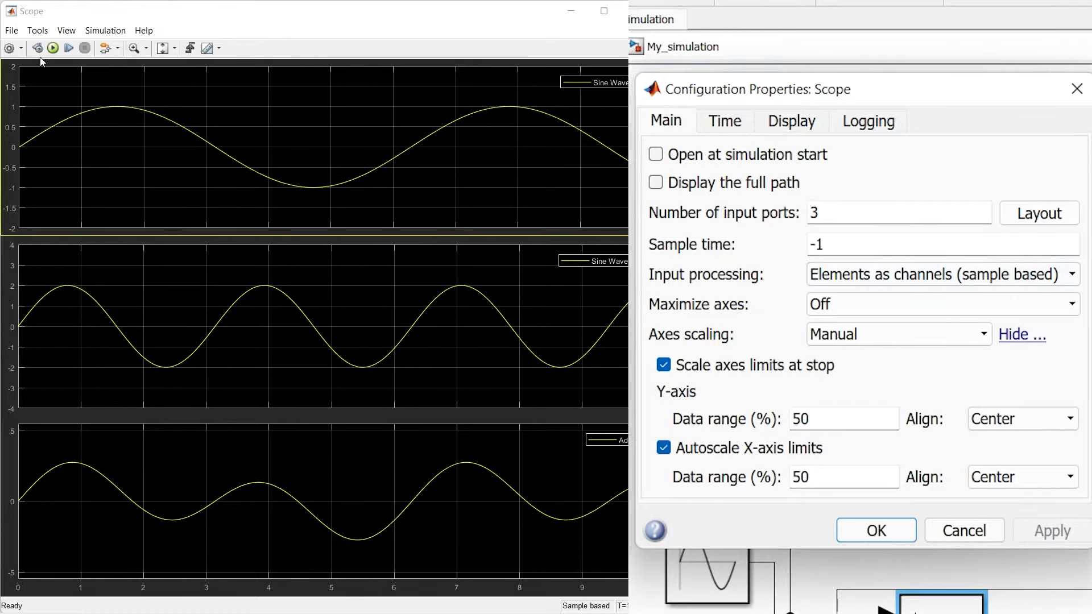
pyautogui.click(53, 48)
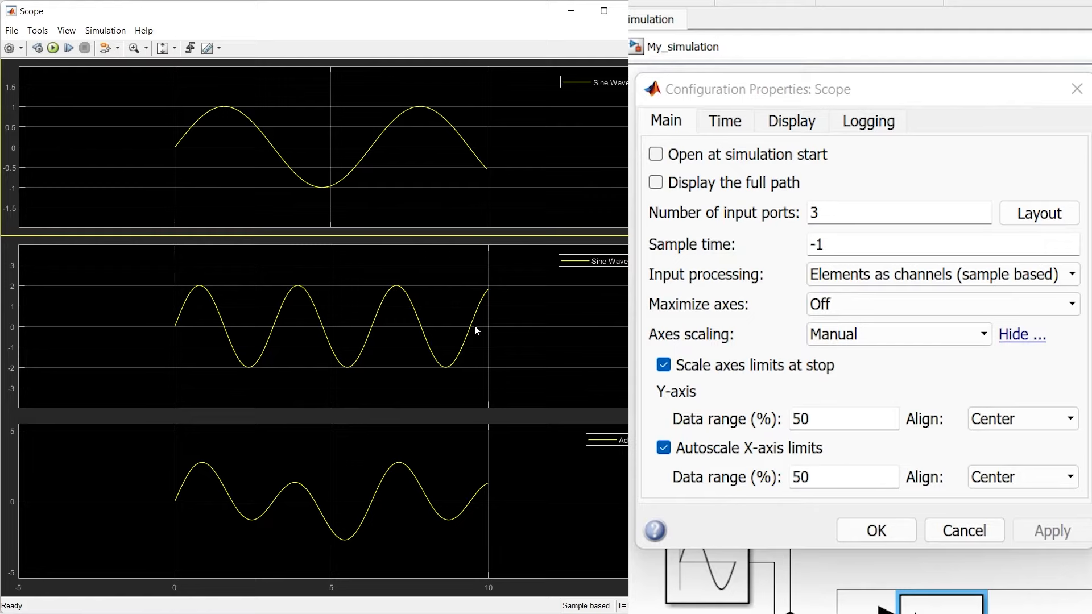
# Set the X-axis data range to 100%, apply it and rerun the simulation
pyautogui.click(830, 479)
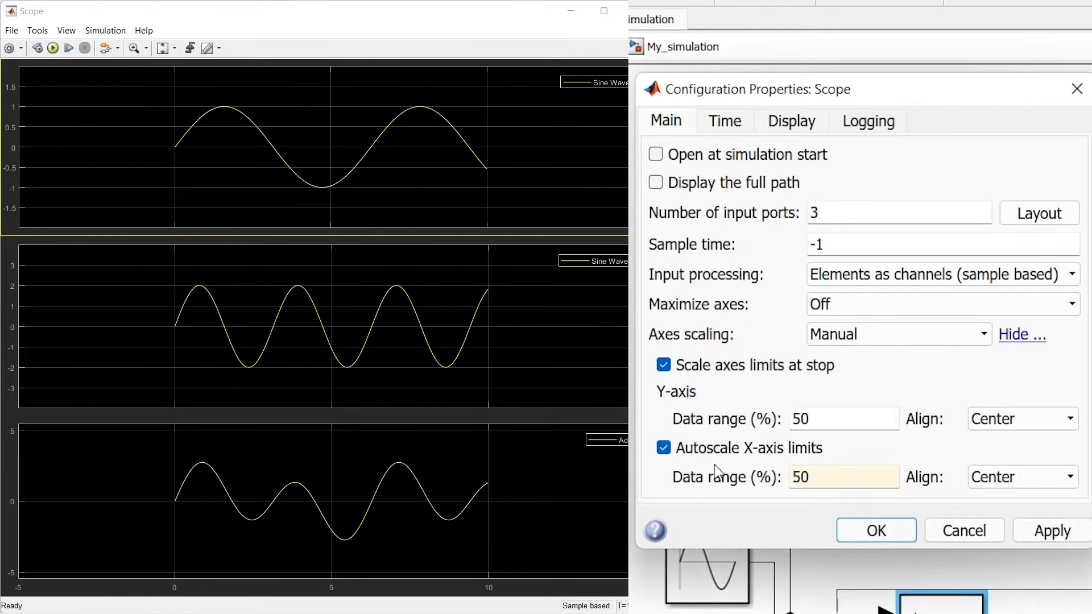
pyautogui.doubleClick(831, 482)
pyautogui.write('100')
pyautogui.click(1052, 530)
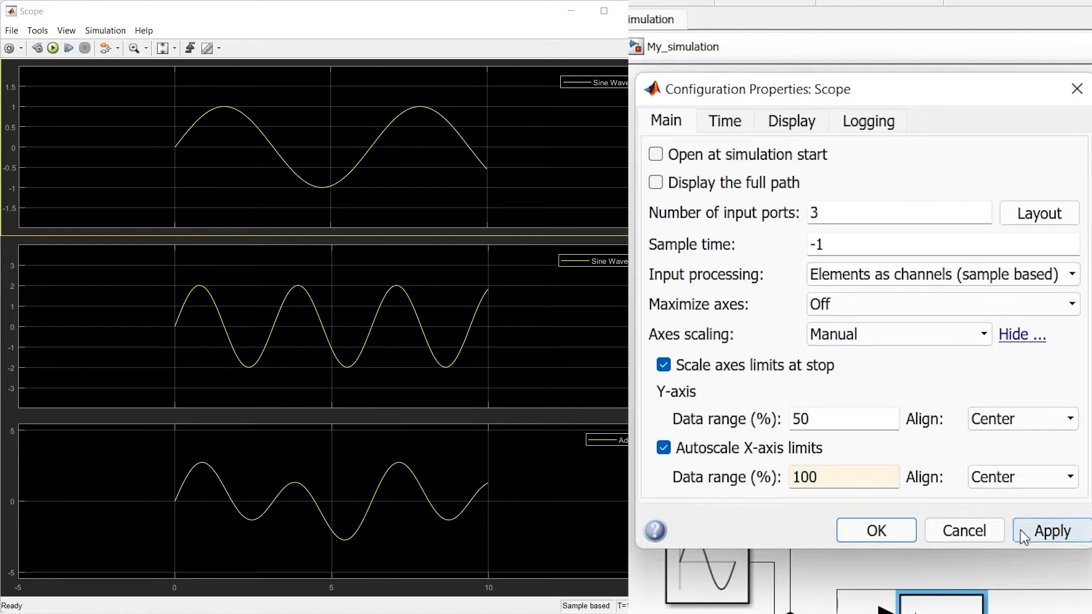
pyautogui.click(53, 49)
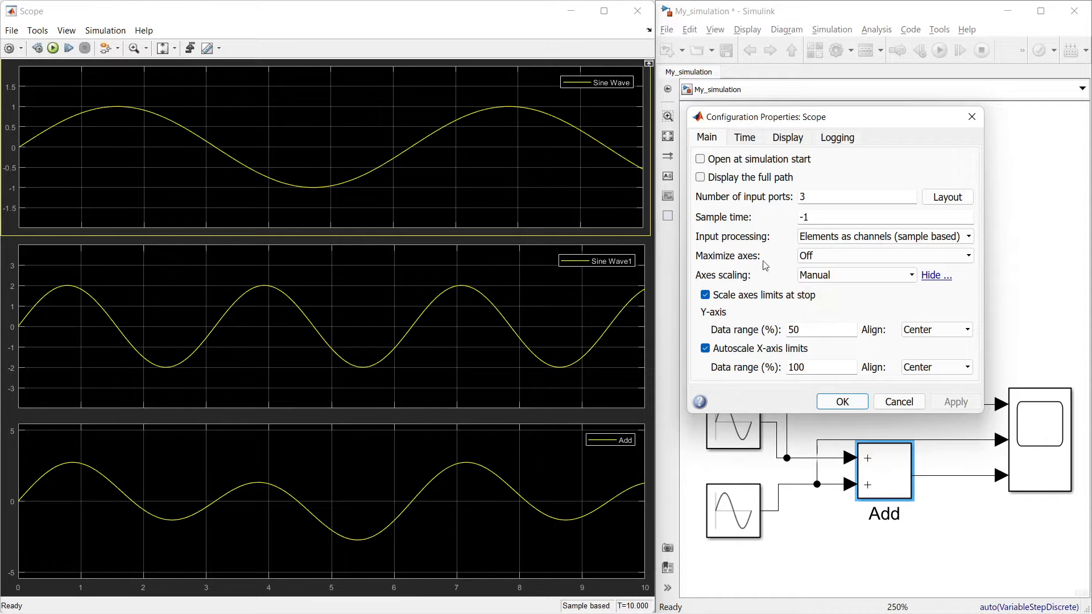
# Set the Scope's Y-axis data range to 80% and apply it
pyautogui.doubleClick(794, 330)
pyautogui.write('80')
pyautogui.click(953, 402)
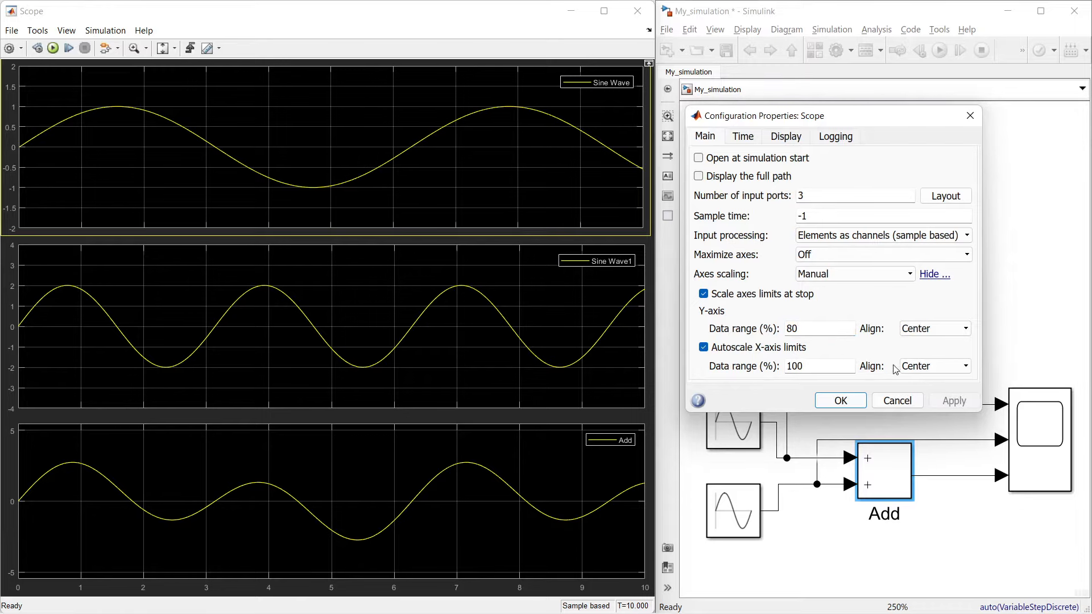
# Give the Scope a user-defined time span of 5 and apply it
pyautogui.click(745, 139)
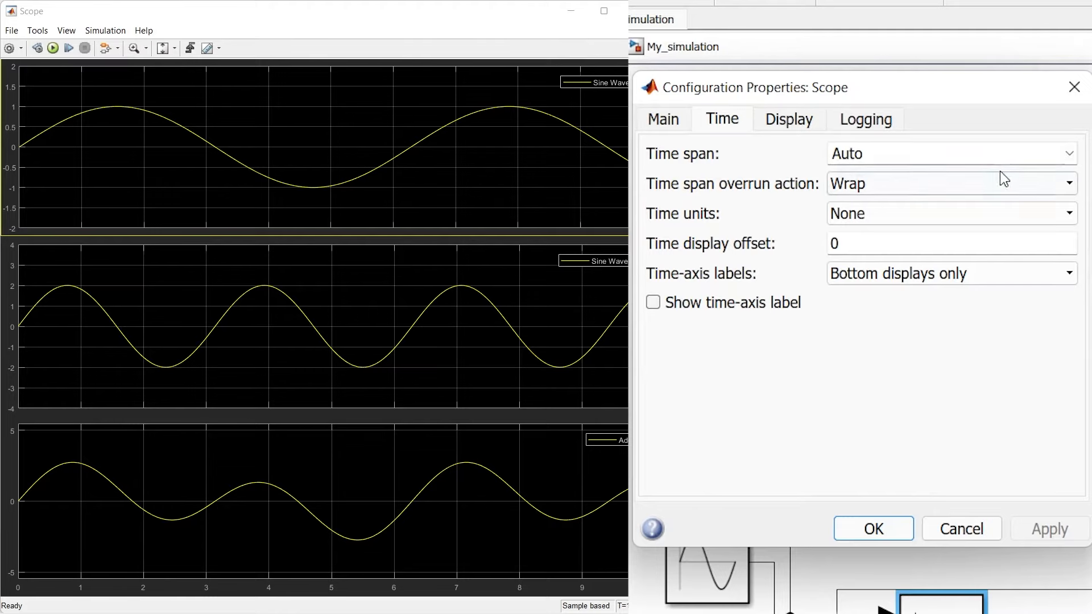
pyautogui.click(1069, 154)
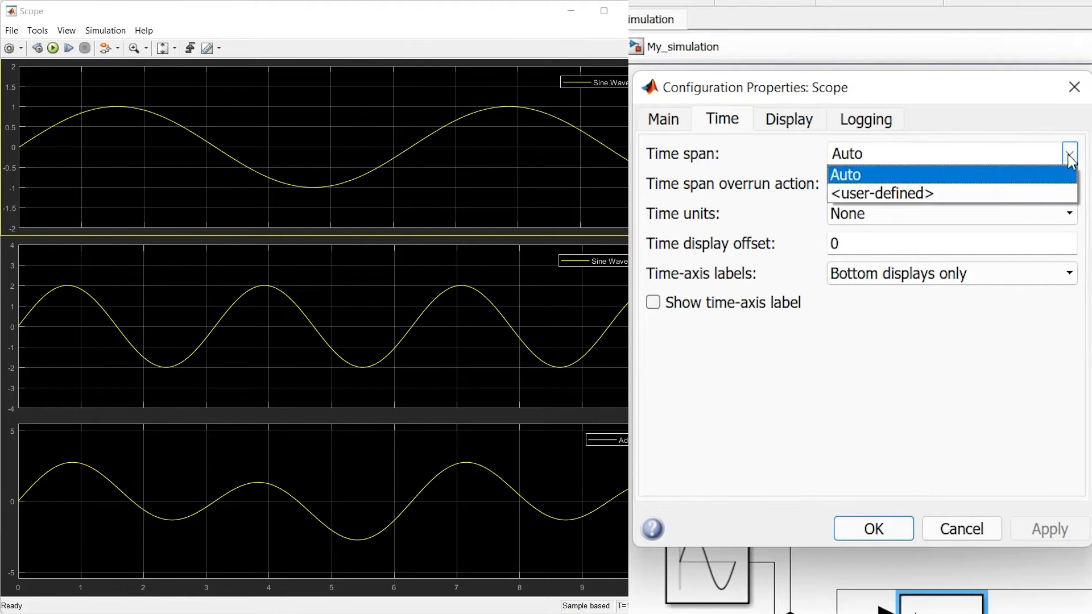
pyautogui.click(959, 201)
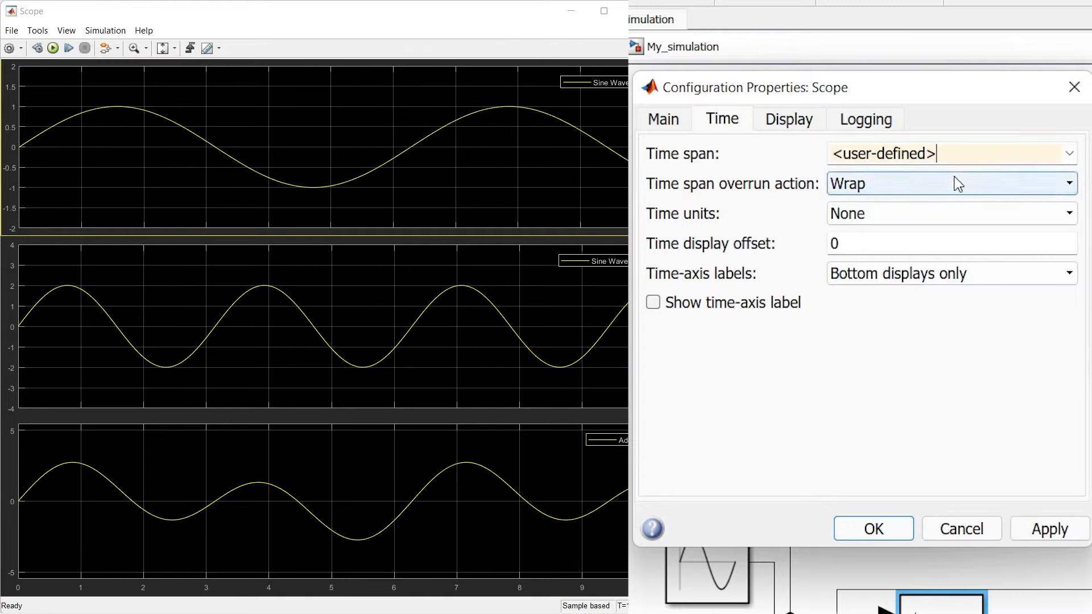
pyautogui.moveTo(817, 153); pyautogui.dragTo(988, 154)
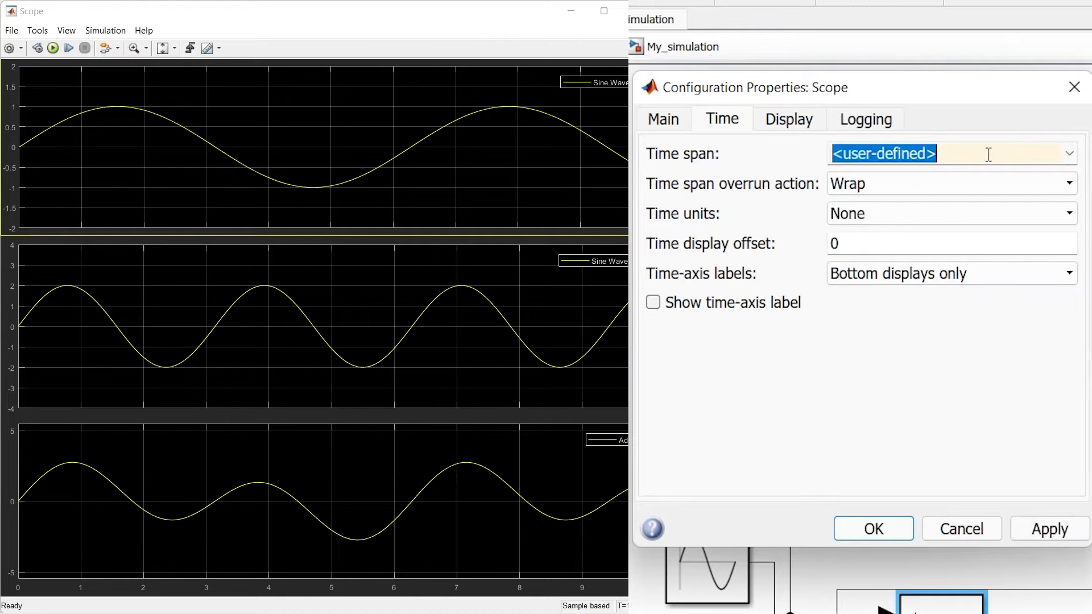
pyautogui.write('5')
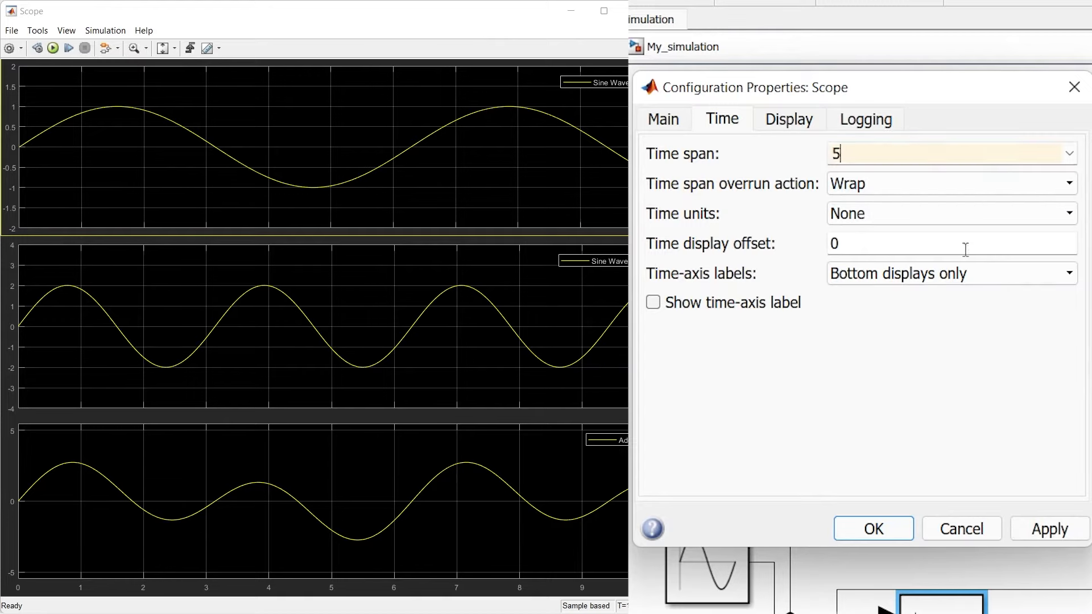
pyautogui.click(1049, 529)
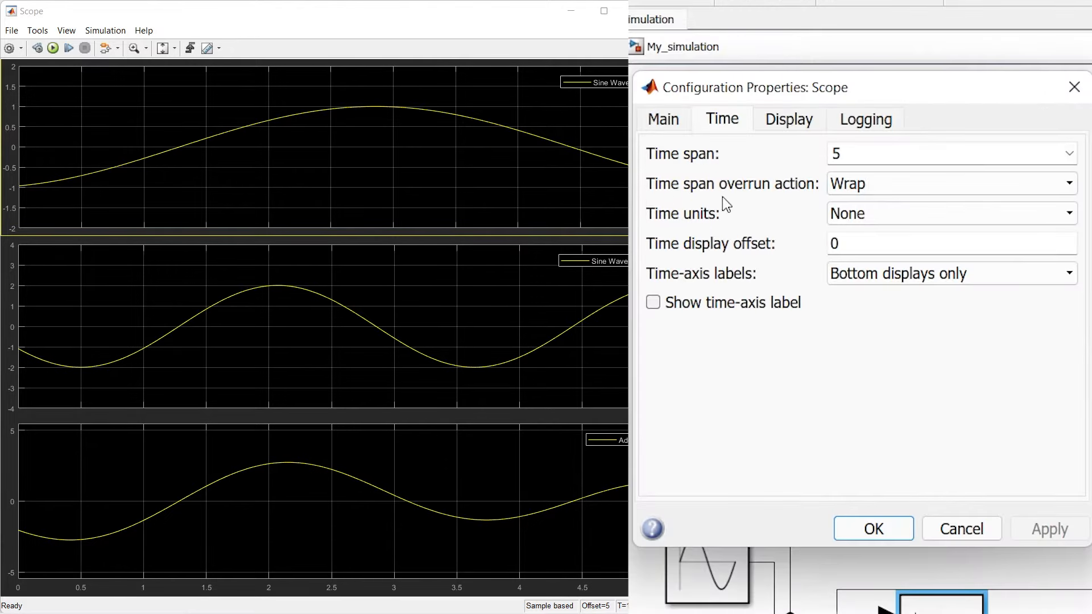
# Switch the time span overrun action to Scroll and return it to Wrap
pyautogui.click(900, 196)
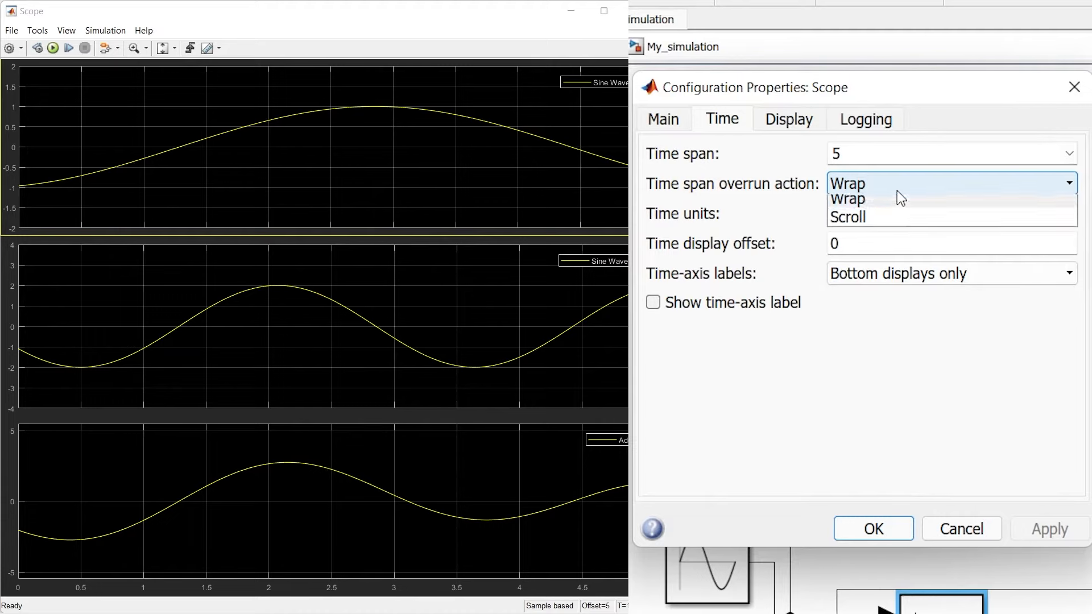
pyautogui.click(905, 226)
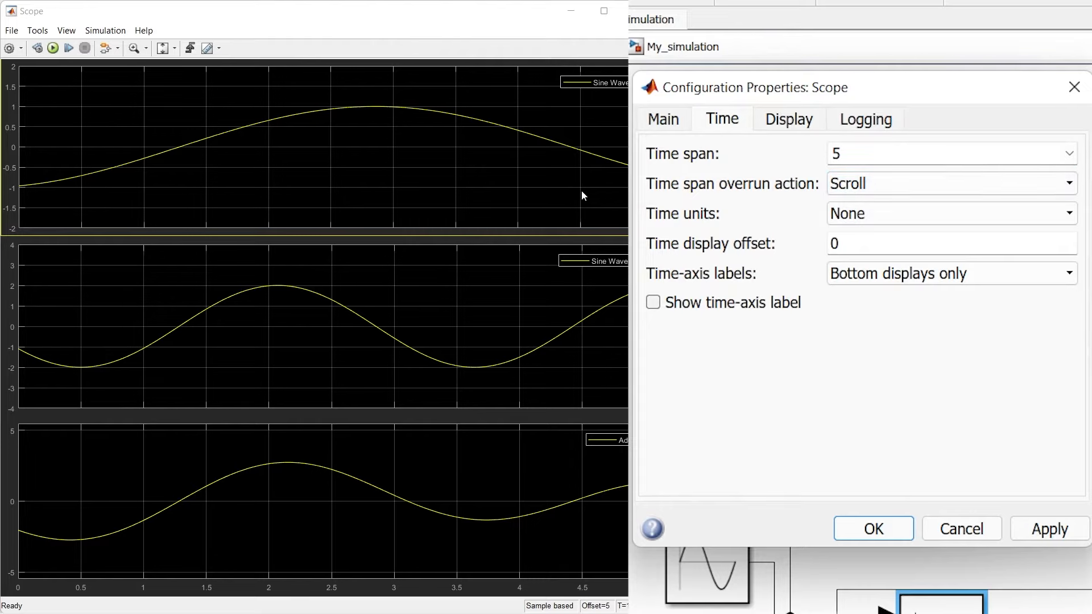
pyautogui.click(1000, 184)
pyautogui.click(984, 204)
pyautogui.click(882, 218)
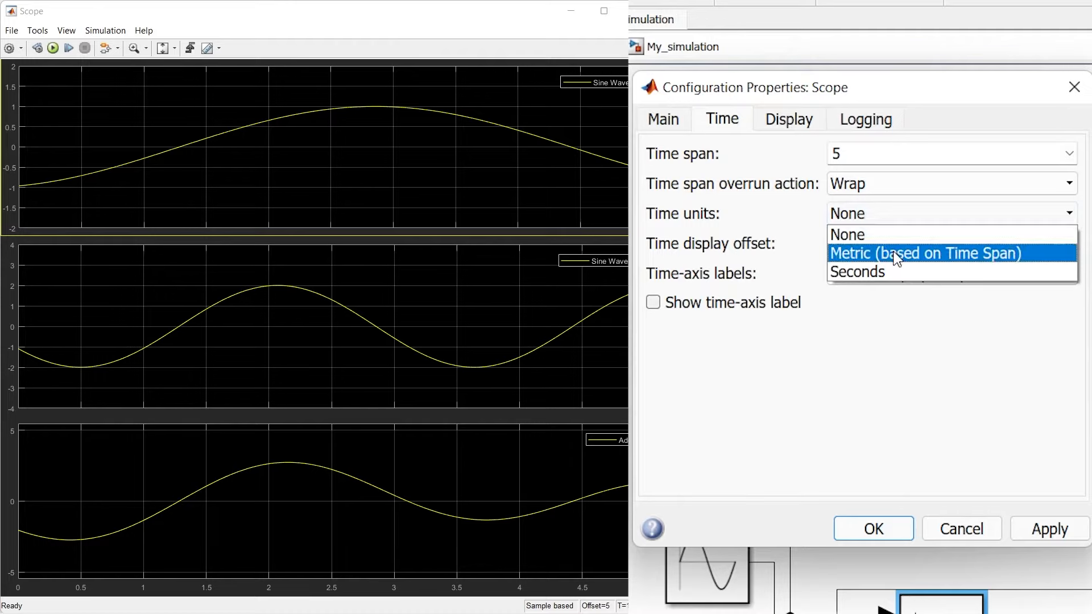
pyautogui.click(742, 207)
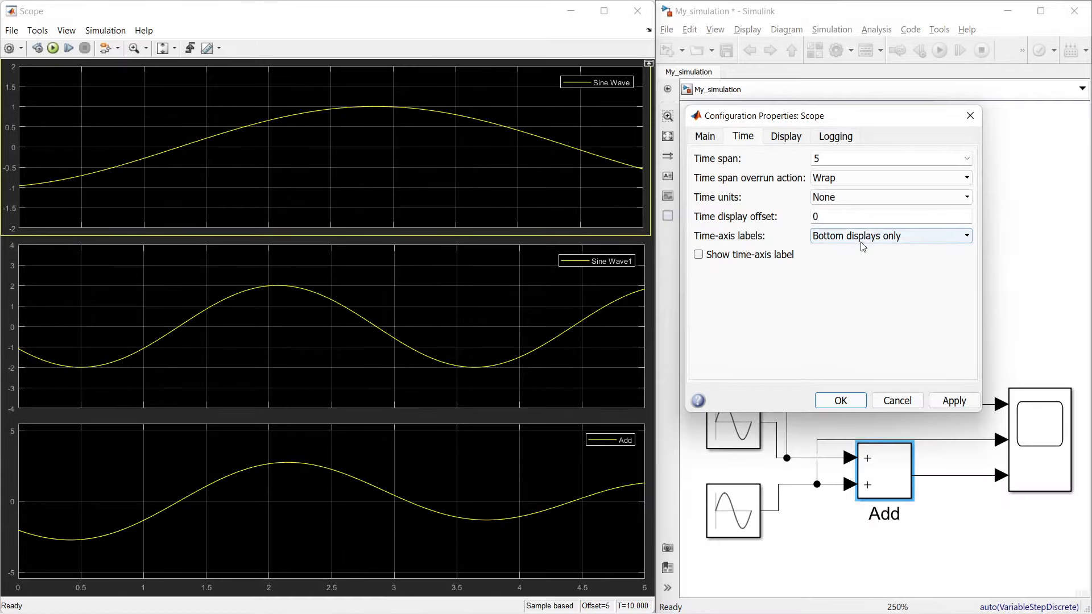
# Set the Scope's time-axis labels to All, enable the time-axis label and apply both settings
pyautogui.click(853, 235)
pyautogui.click(851, 250)
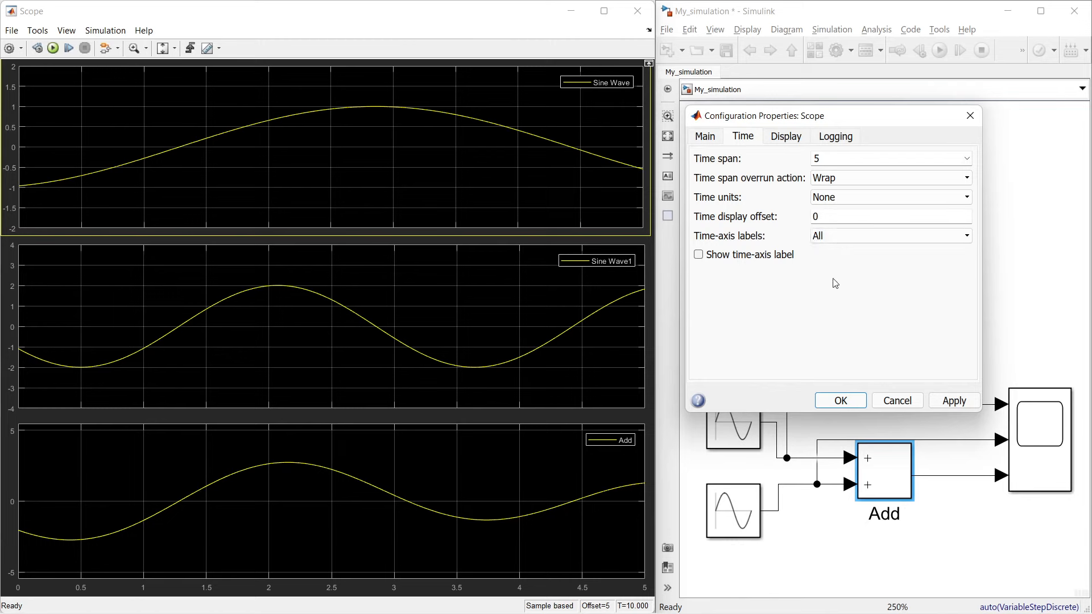
pyautogui.click(944, 401)
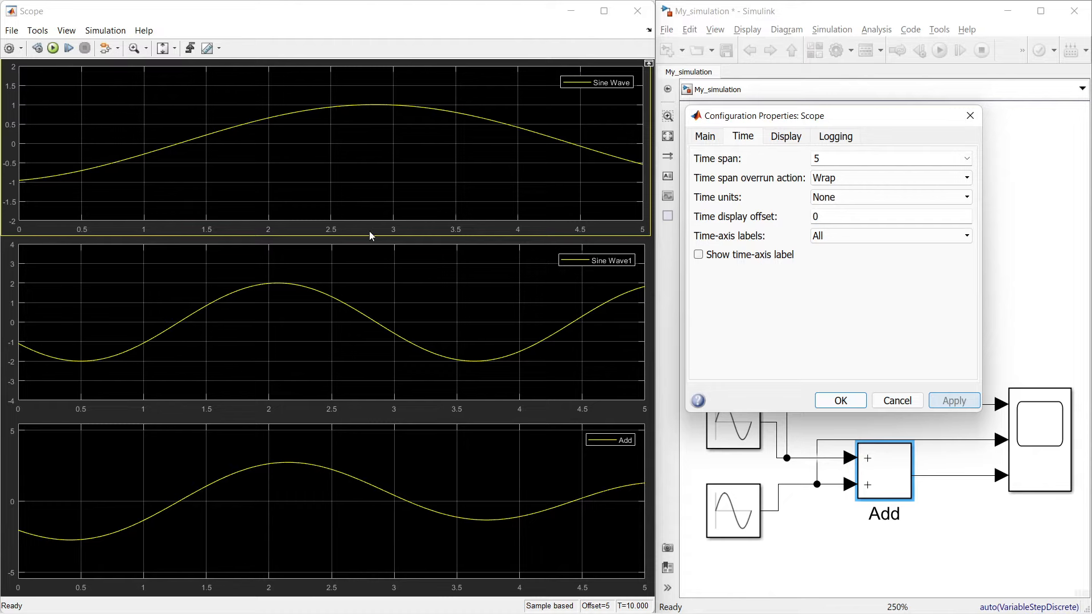
pyautogui.click(741, 259)
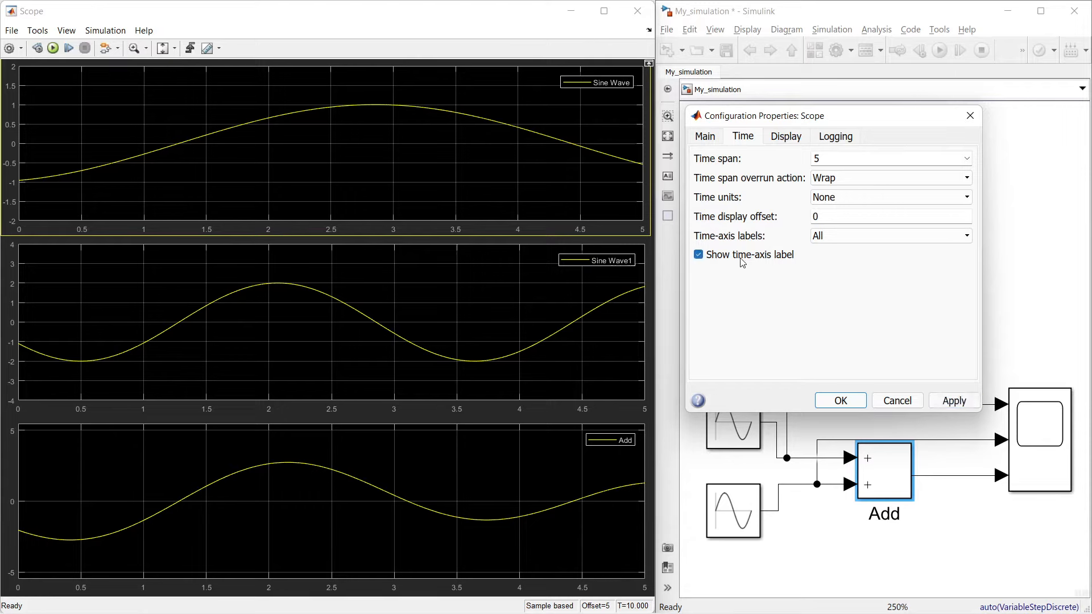
pyautogui.click(953, 401)
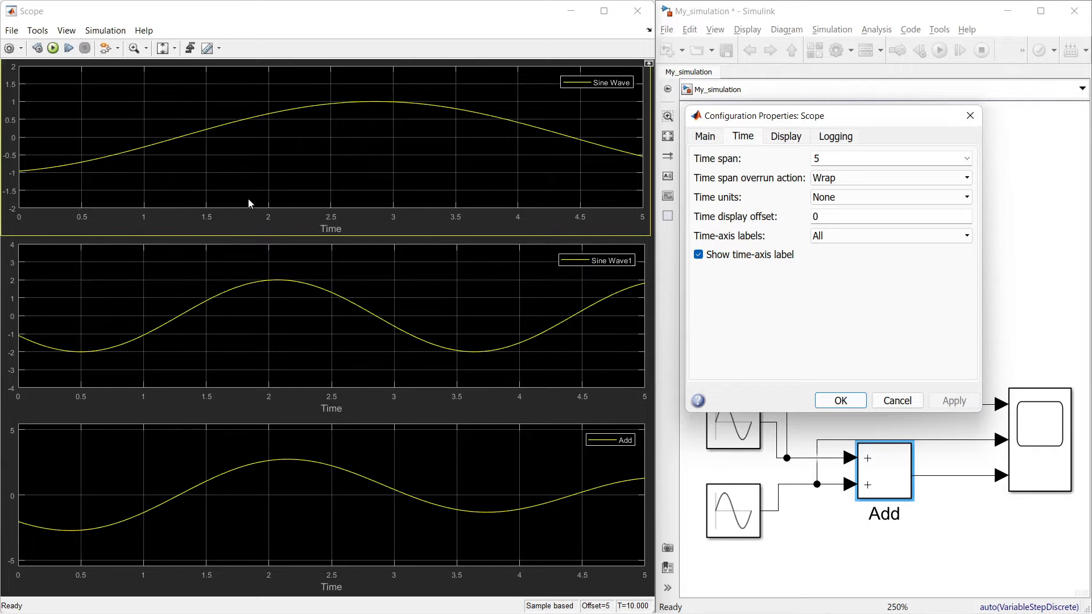
# Set the Scope's time display offset to 2 and apply it
pyautogui.doubleClick(840, 216)
pyautogui.write('2')
pyautogui.click(952, 400)
# Reset the time display offset to 0, set the time span to Auto and apply both
pyautogui.doubleClick(837, 219)
pyautogui.write('0')
pyautogui.click(906, 166)
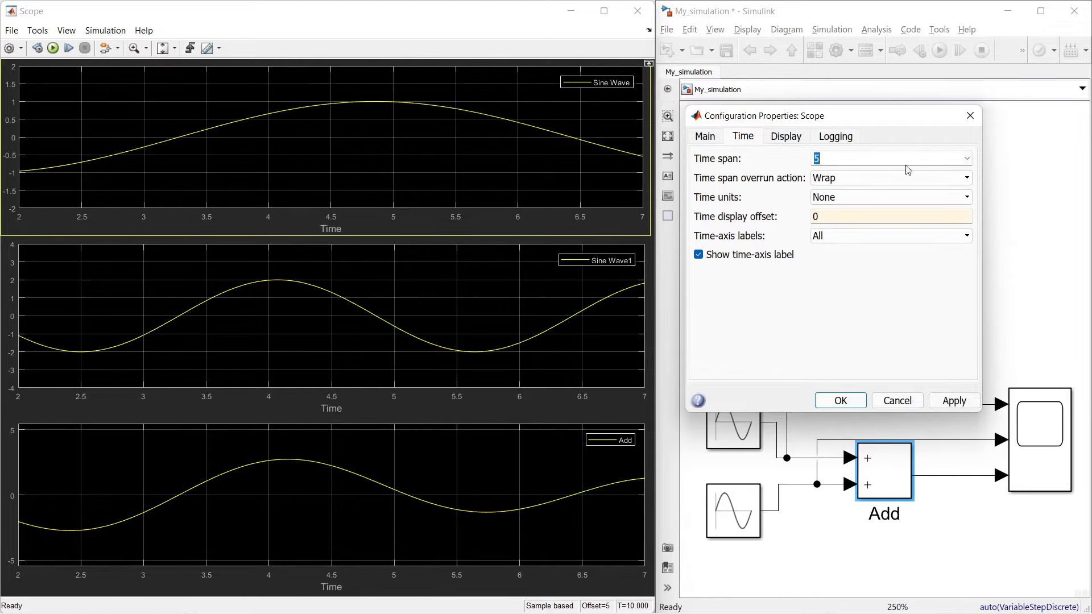
pyautogui.click(967, 158)
pyautogui.click(909, 173)
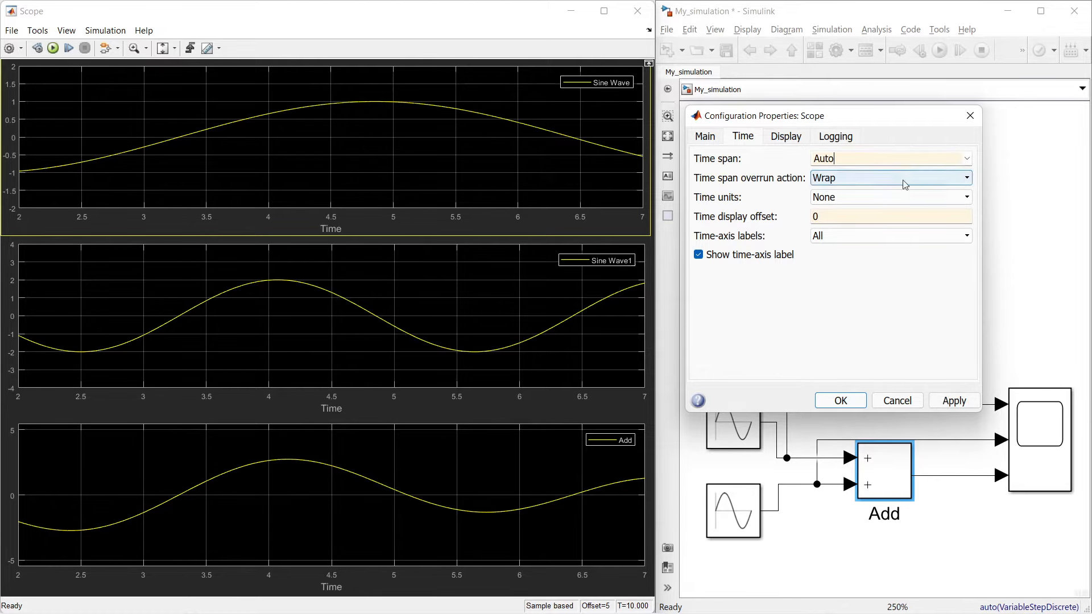
pyautogui.click(942, 402)
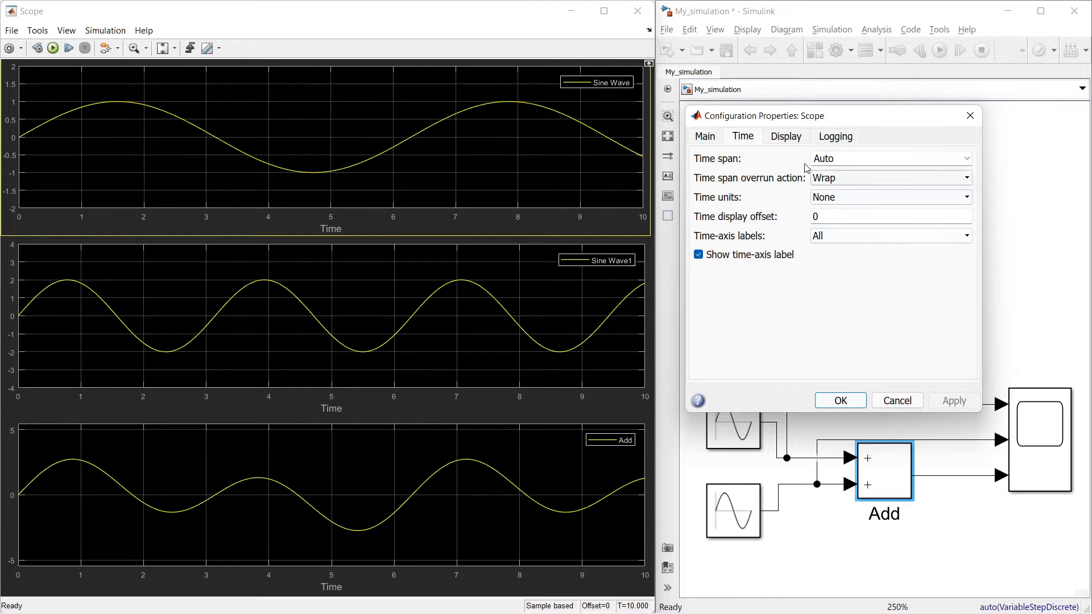
# In the Scope's display properties, title display 3 "Addition" and apply it
pyautogui.click(791, 141)
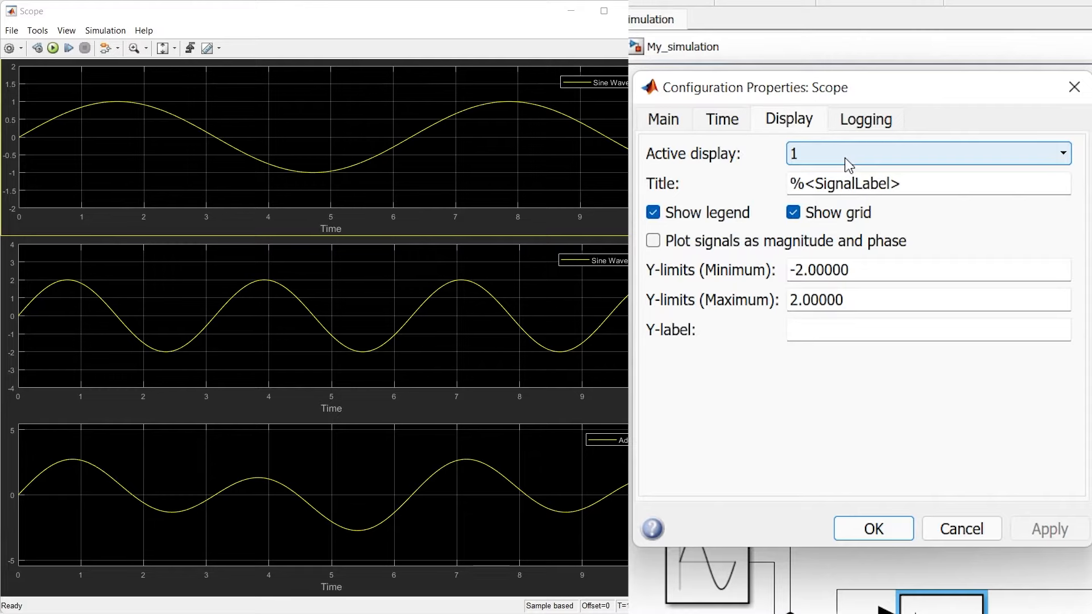
pyautogui.click(844, 158)
pyautogui.click(840, 192)
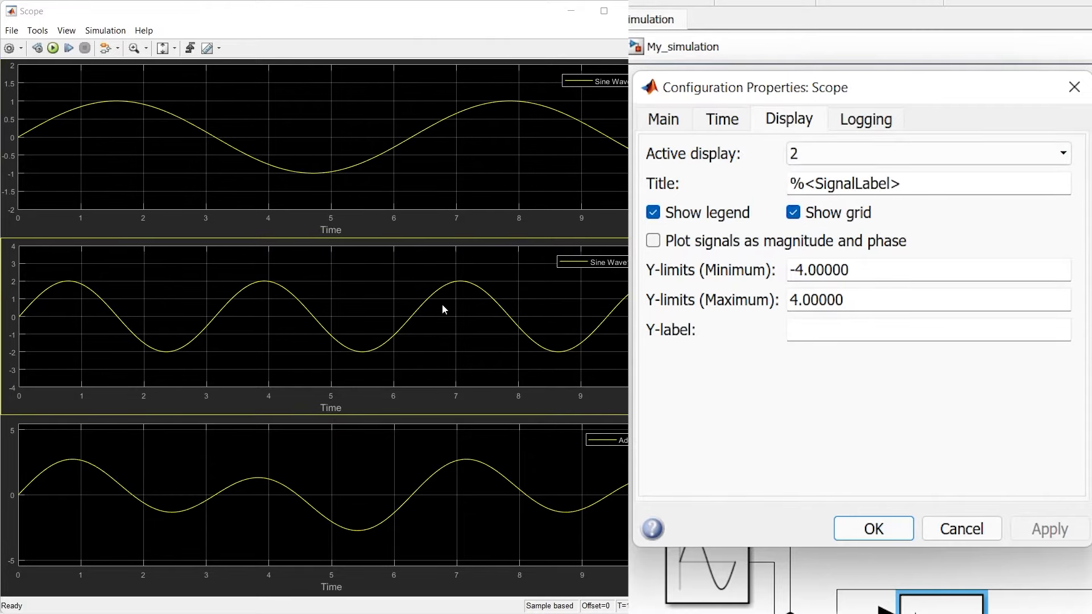
pyautogui.click(949, 158)
pyautogui.click(930, 218)
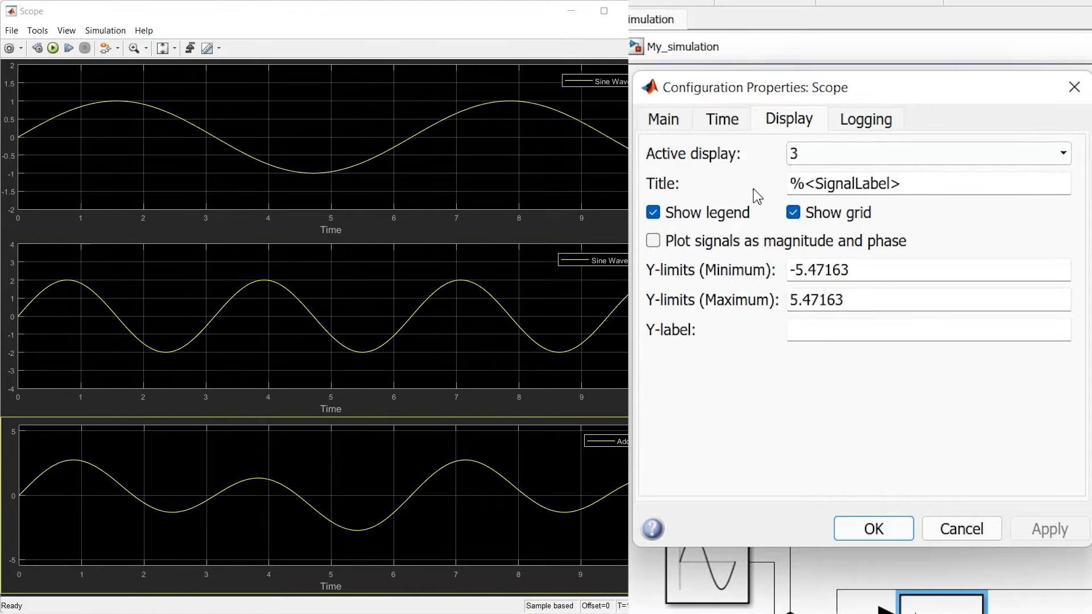
pyautogui.moveTo(773, 183); pyautogui.dragTo(903, 177)
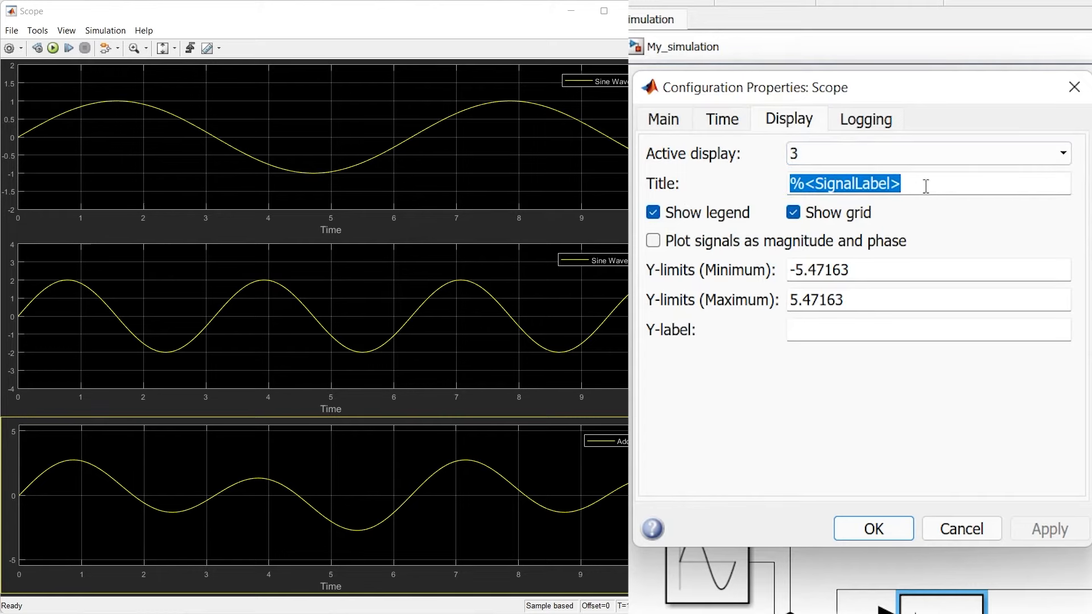
pyautogui.write('Addition')
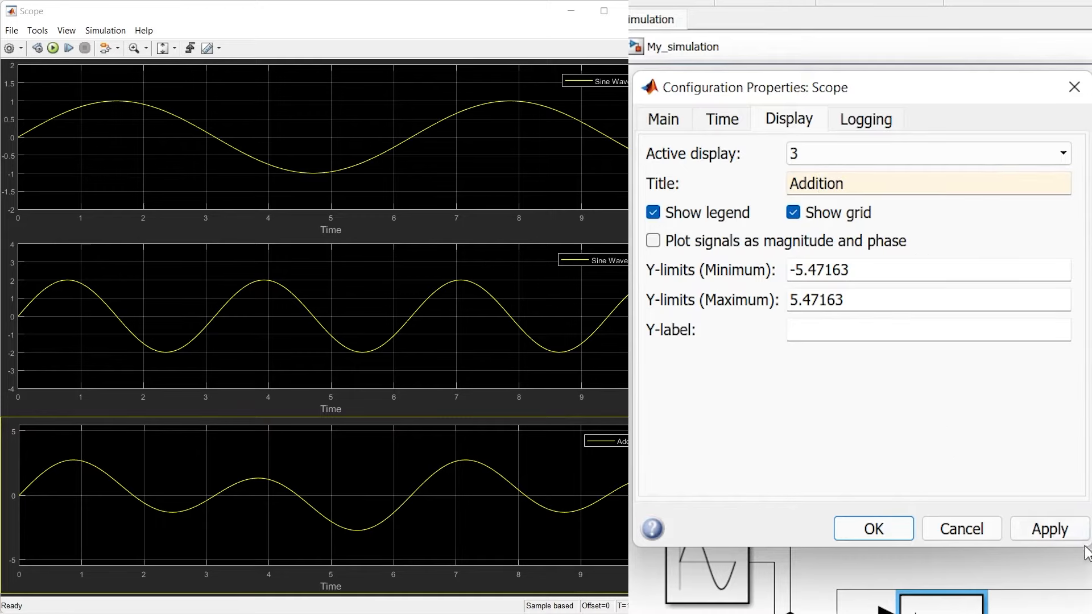
pyautogui.click(1048, 528)
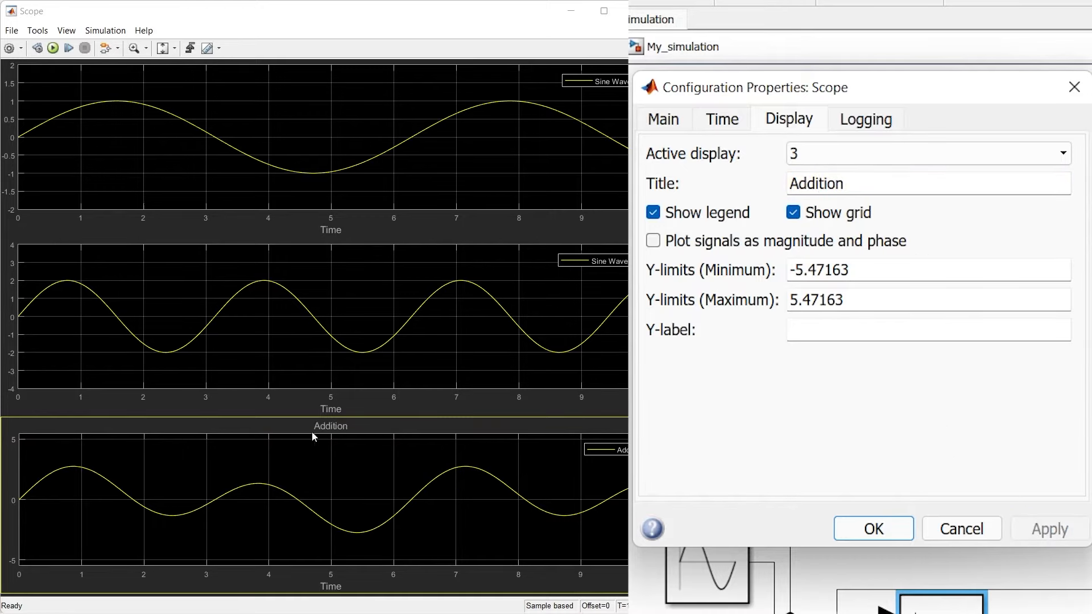
# Make display 2 the active display and title it "Sine wave 1"
pyautogui.click(878, 153)
pyautogui.click(864, 195)
pyautogui.tripleClick(917, 182)
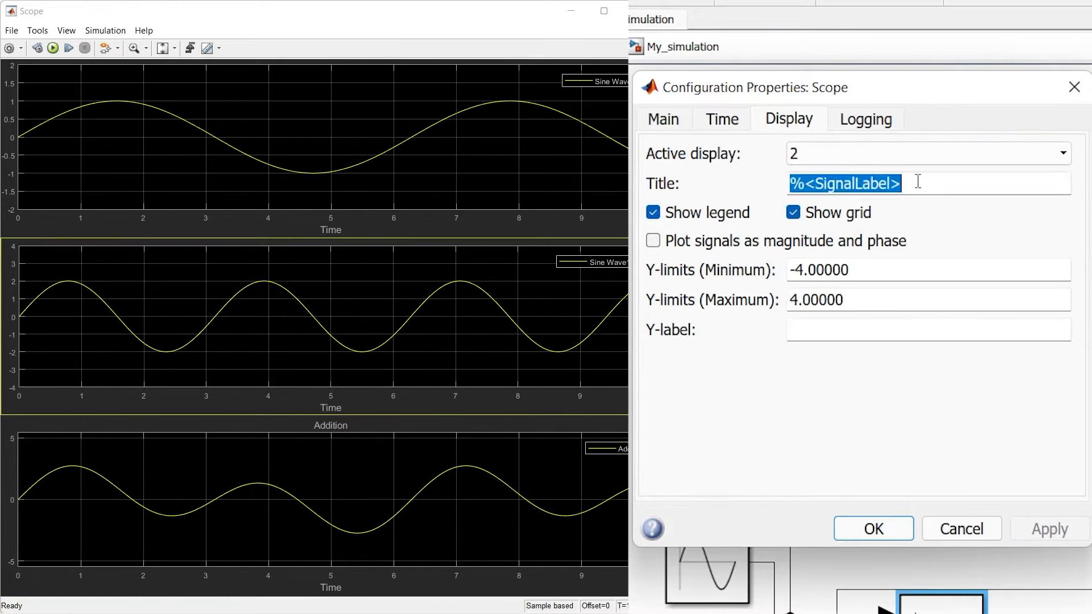
pyautogui.write('Sine wave 1')
pyautogui.press('Return')
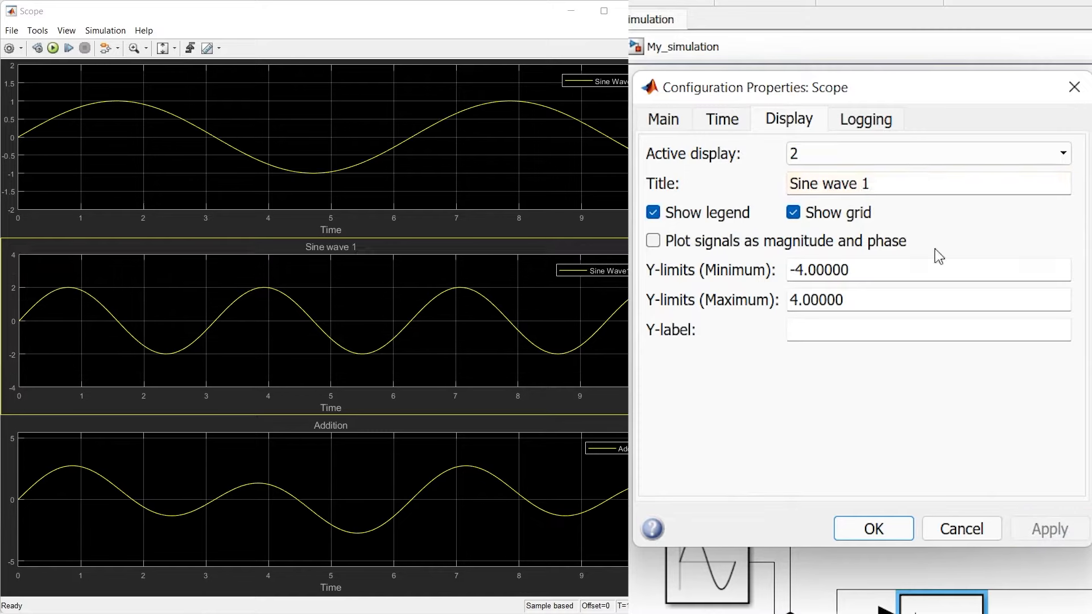
# Make display 1 the active display, title it "Sine wave" and apply the change
pyautogui.click(933, 154)
pyautogui.click(927, 174)
pyautogui.tripleClick(945, 189)
pyautogui.write('Sine wave')
pyautogui.click(1049, 529)
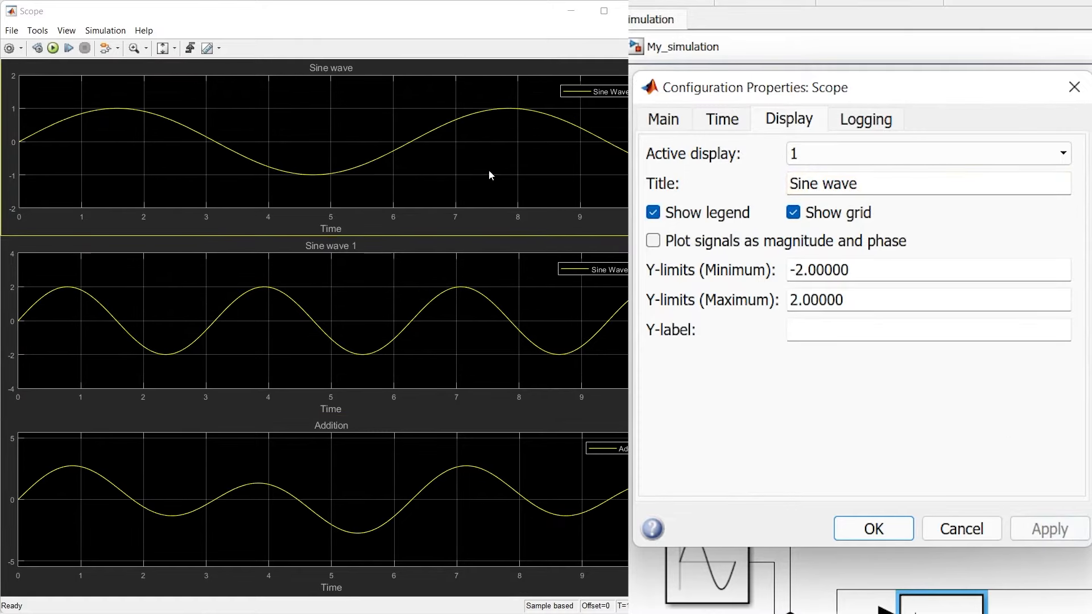
# Hide the legend on display 1, then show it again, applying each change
pyautogui.click(654, 215)
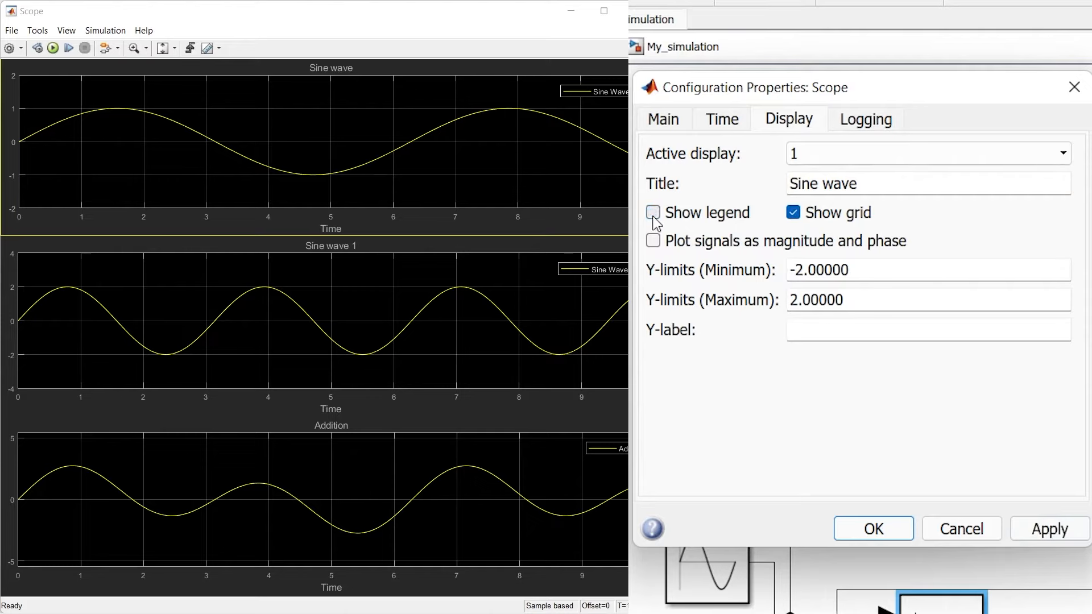
pyautogui.click(1038, 534)
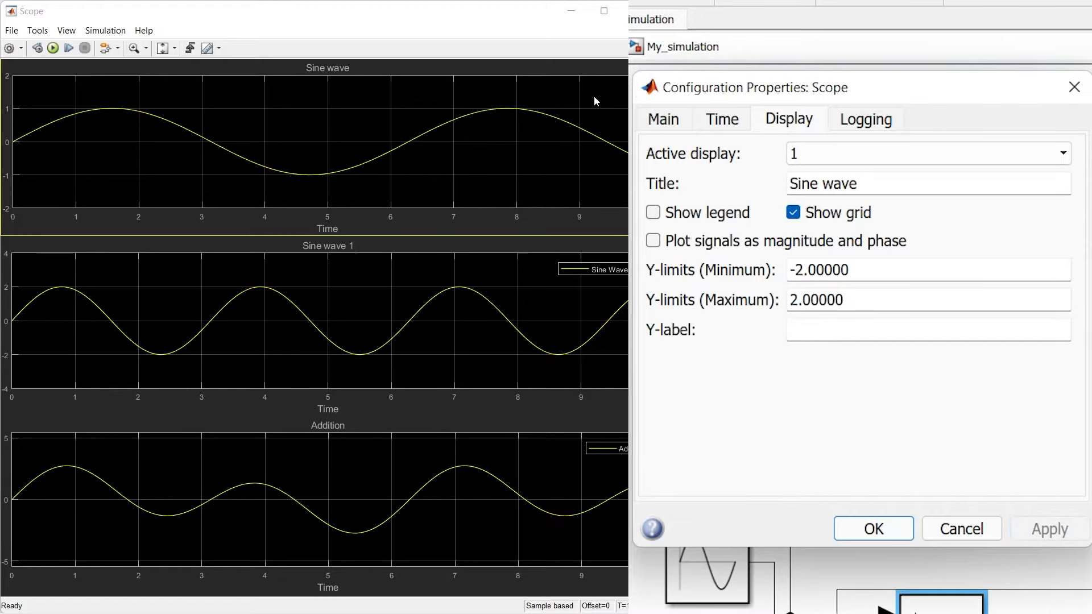
pyautogui.click(659, 216)
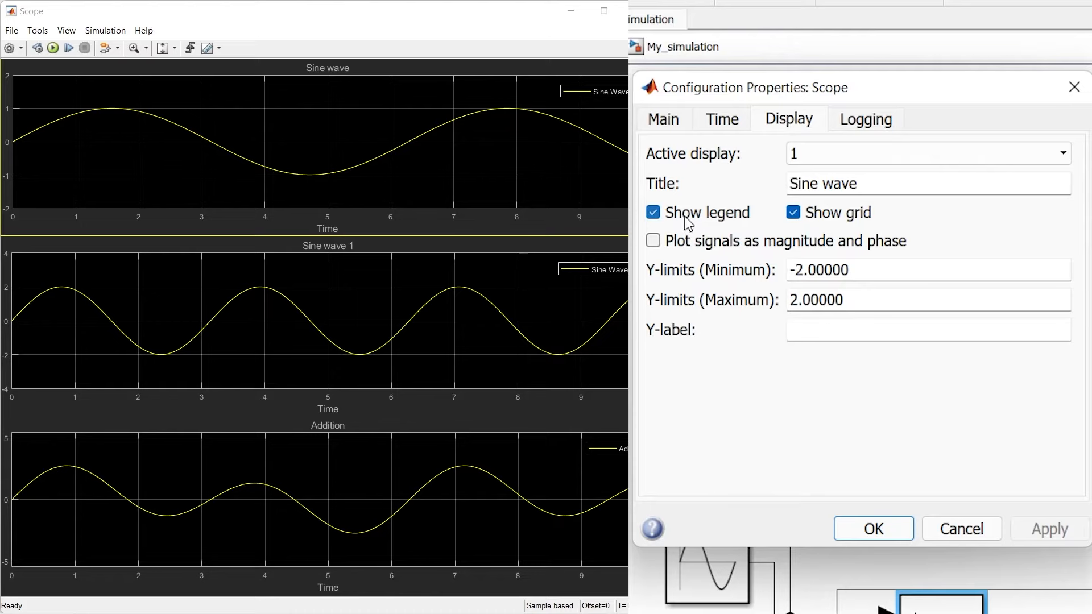
pyautogui.click(653, 214)
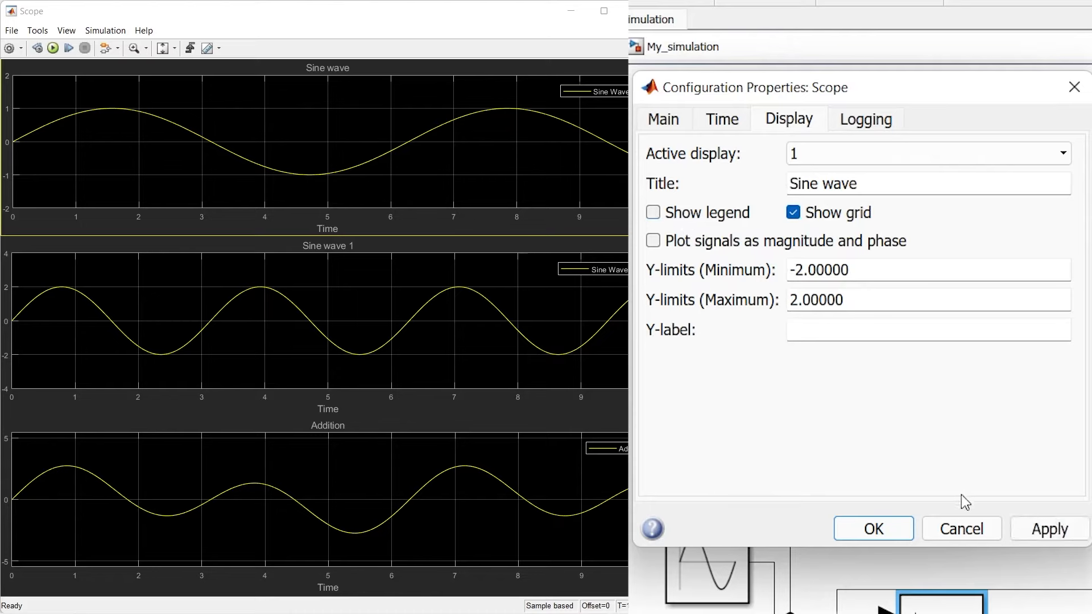
pyautogui.click(1048, 530)
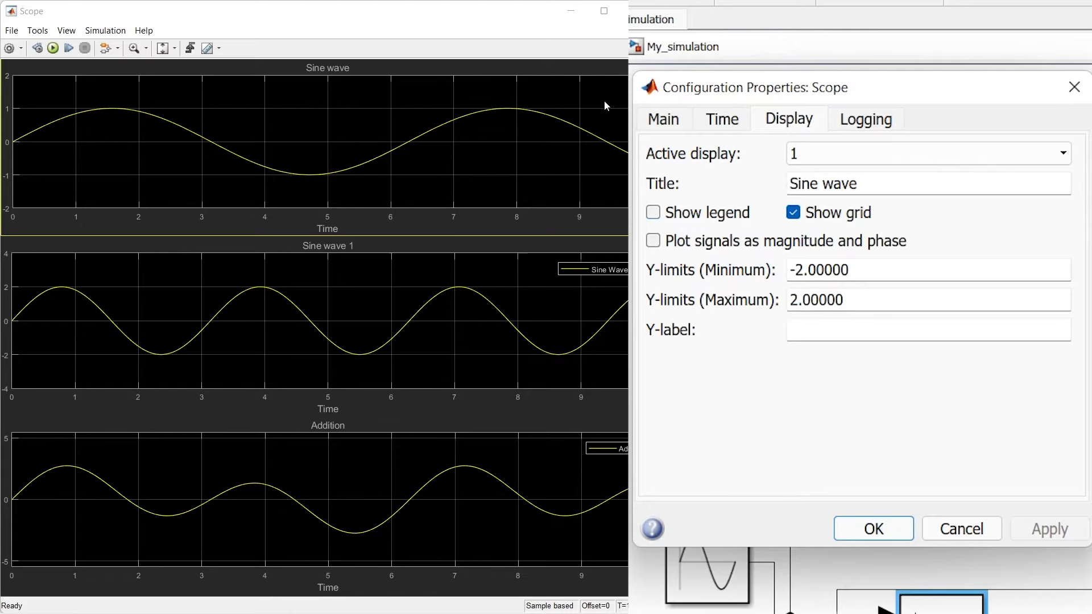
pyautogui.click(654, 214)
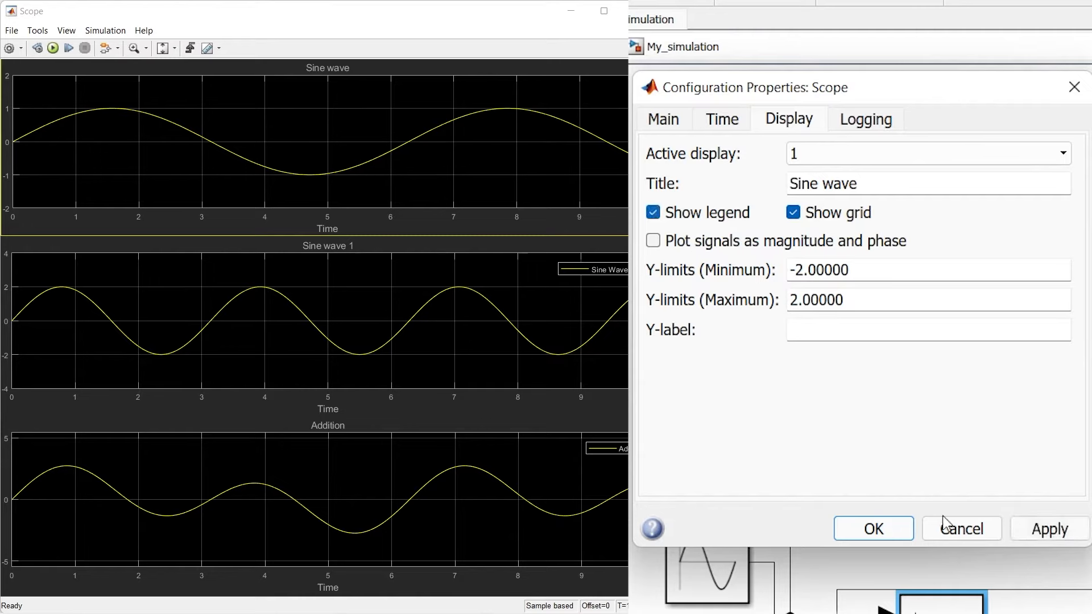
pyautogui.click(1051, 529)
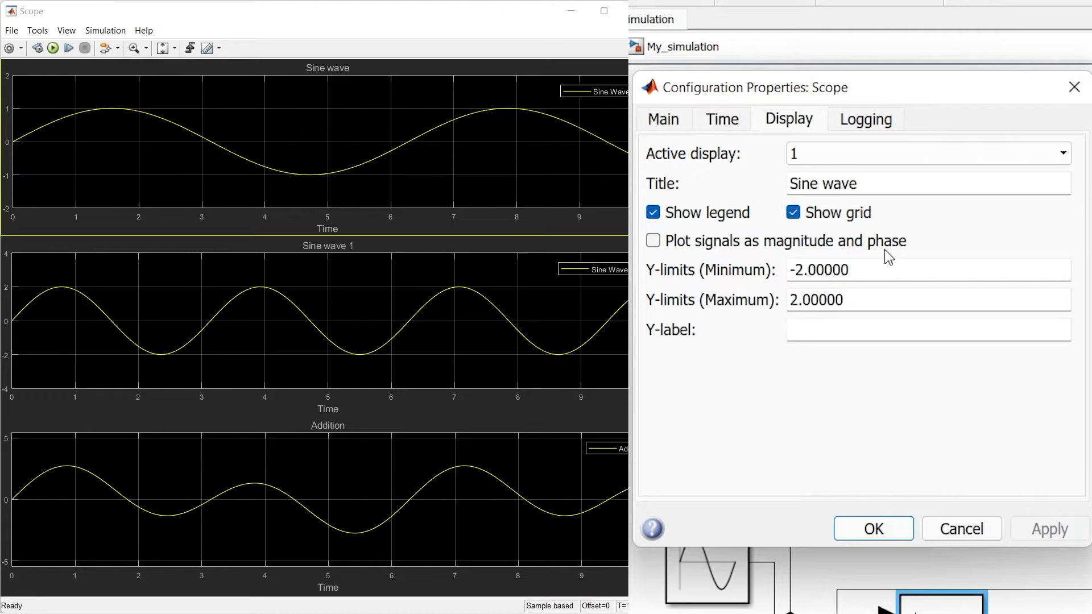
# Turn off the grid on display 1 and turn it back on, applying each change
pyautogui.click(793, 214)
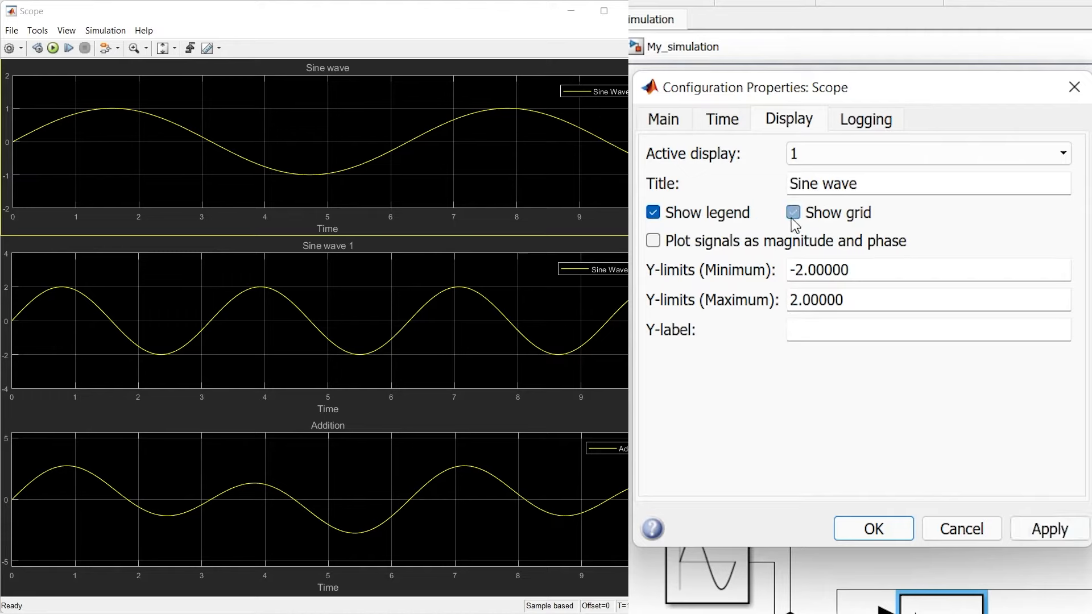
pyautogui.click(1045, 528)
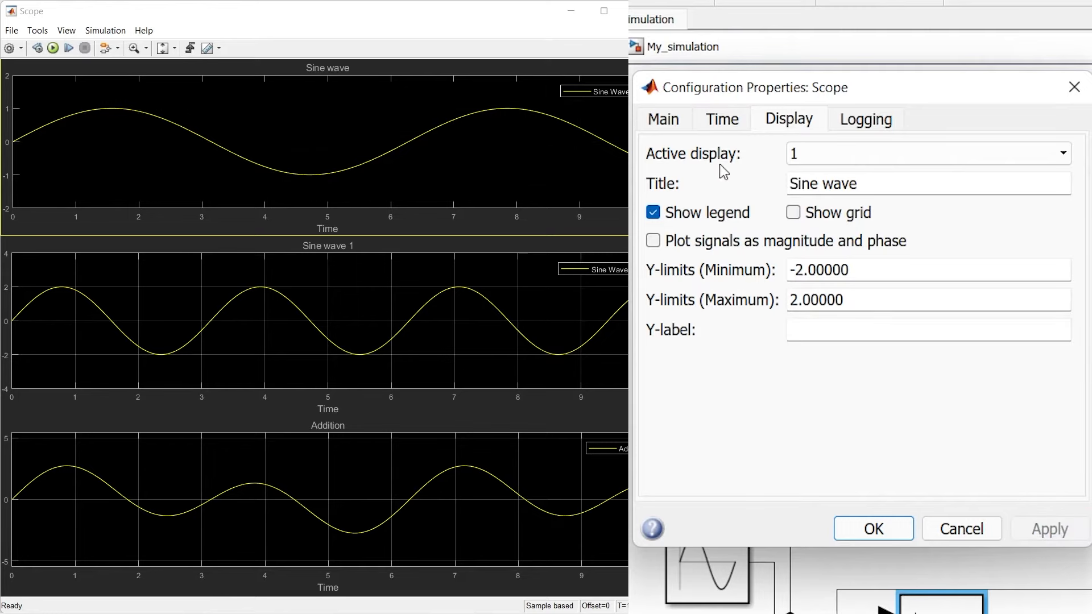
pyautogui.click(794, 215)
pyautogui.click(1048, 527)
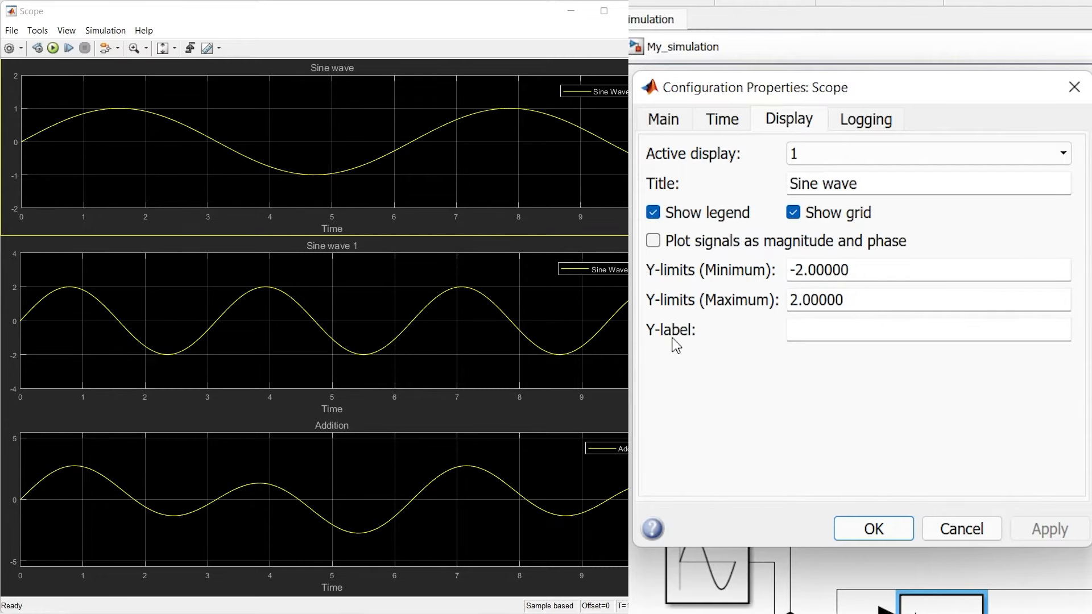
# Set the Y-label to "Amplitude" on all three Scope displays and apply it
pyautogui.click(867, 333)
pyautogui.write('Amplitude')
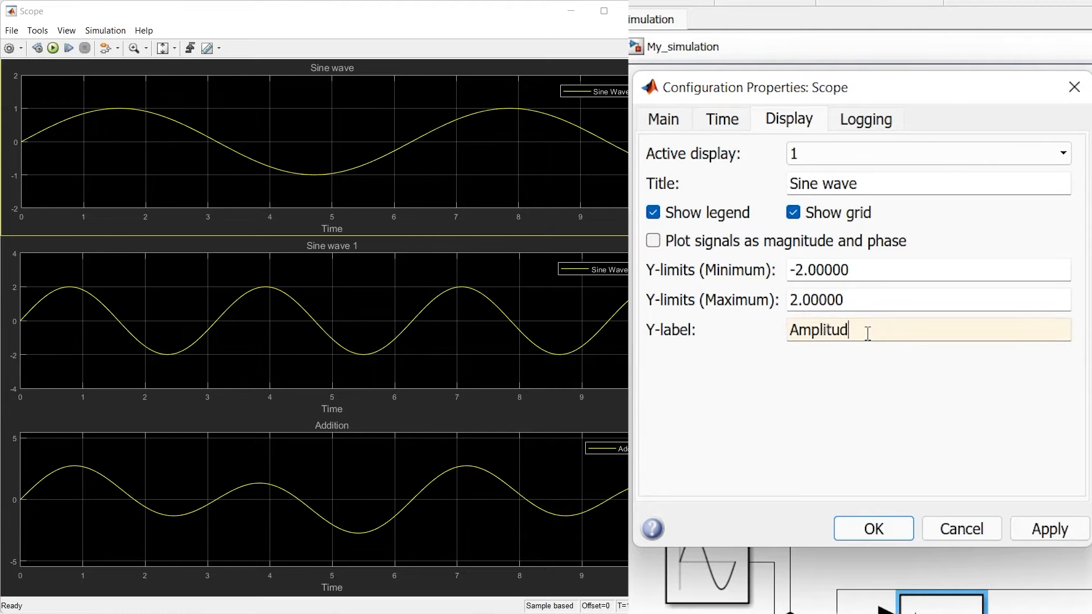
pyautogui.press('Return')
pyautogui.click(1045, 530)
pyautogui.click(967, 153)
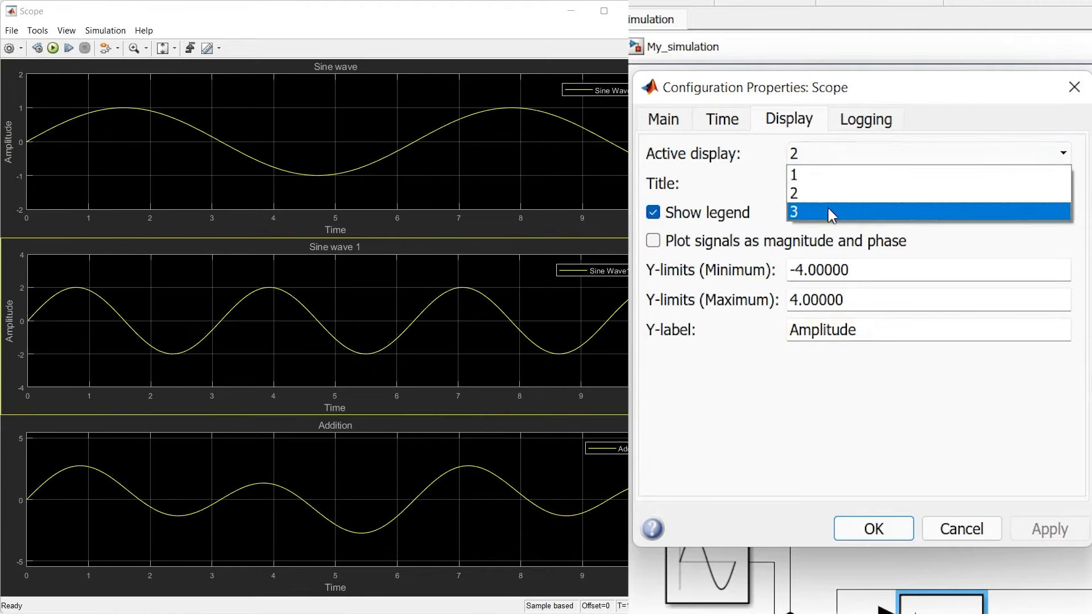
pyautogui.click(829, 212)
pyautogui.click(1035, 535)
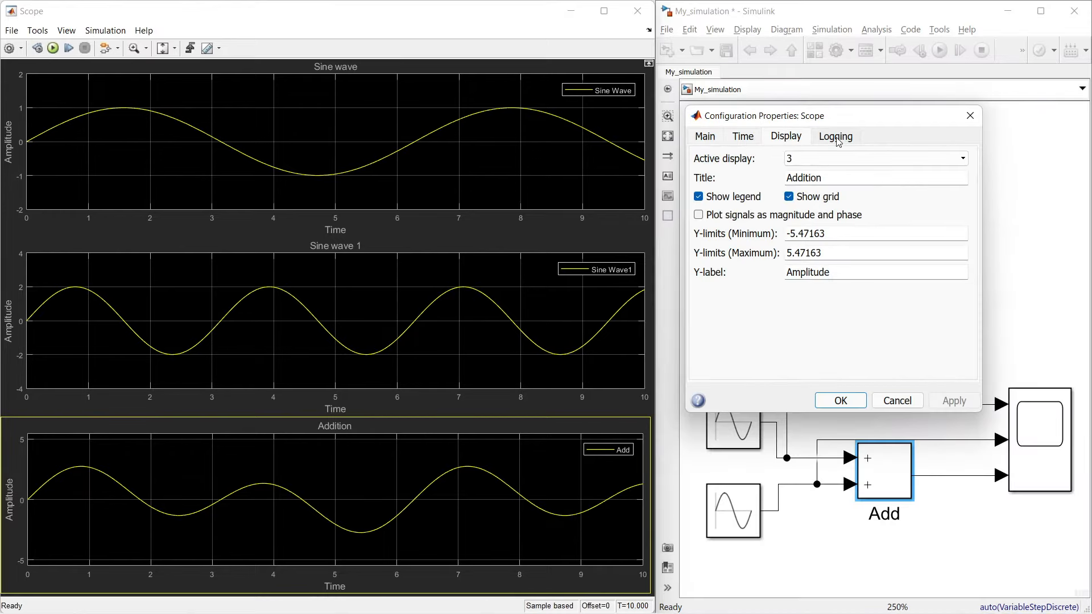
# In the logging properties, limit the Scope's data points to the last 5000, apply and rerun the simulation
pyautogui.click(836, 138)
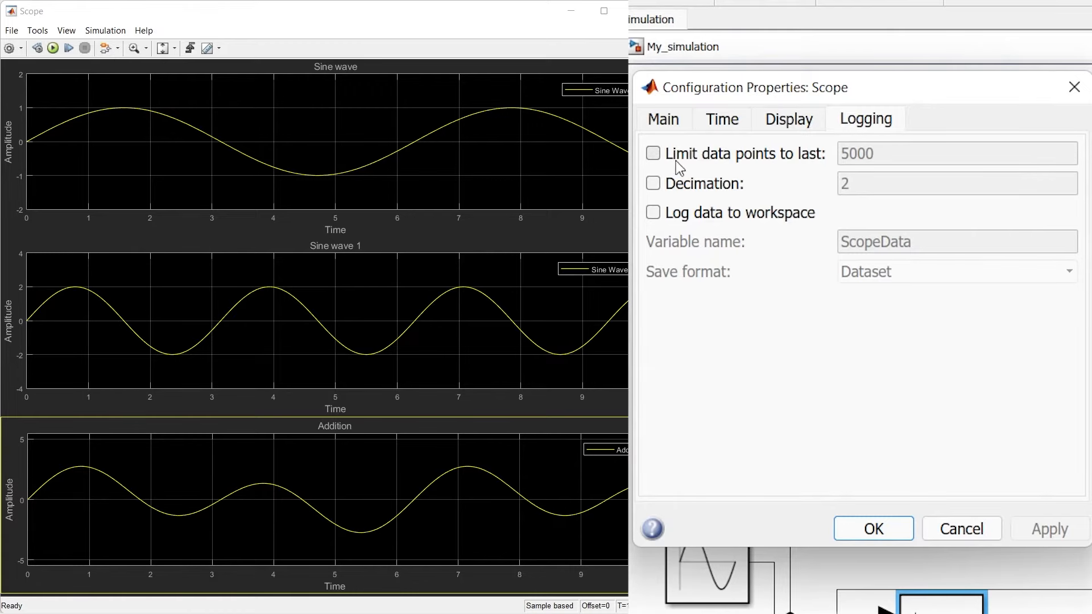
pyautogui.click(653, 154)
pyautogui.click(1043, 530)
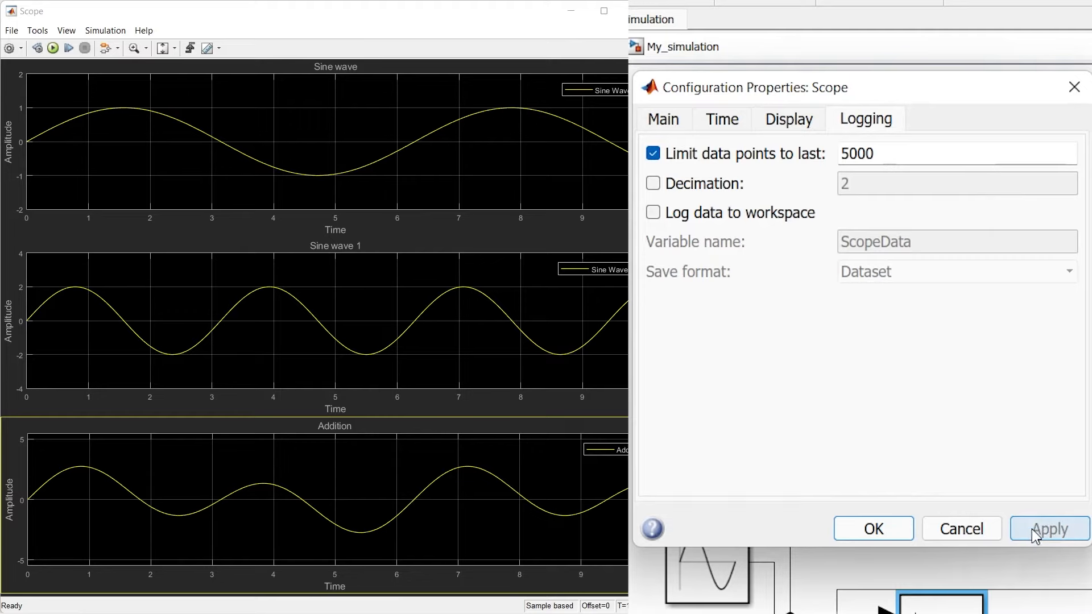
pyautogui.click(53, 48)
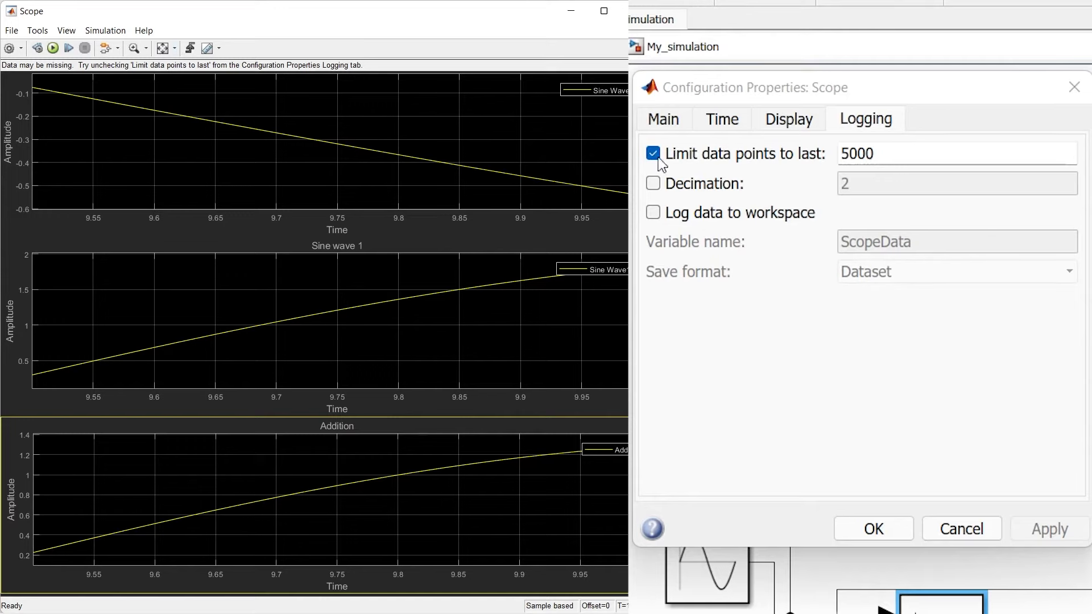
# Turn off scaling of axes limits at stop and autoscaling of X-axis limits for the Scope, apply, and rerun the simulation
pyautogui.click(663, 122)
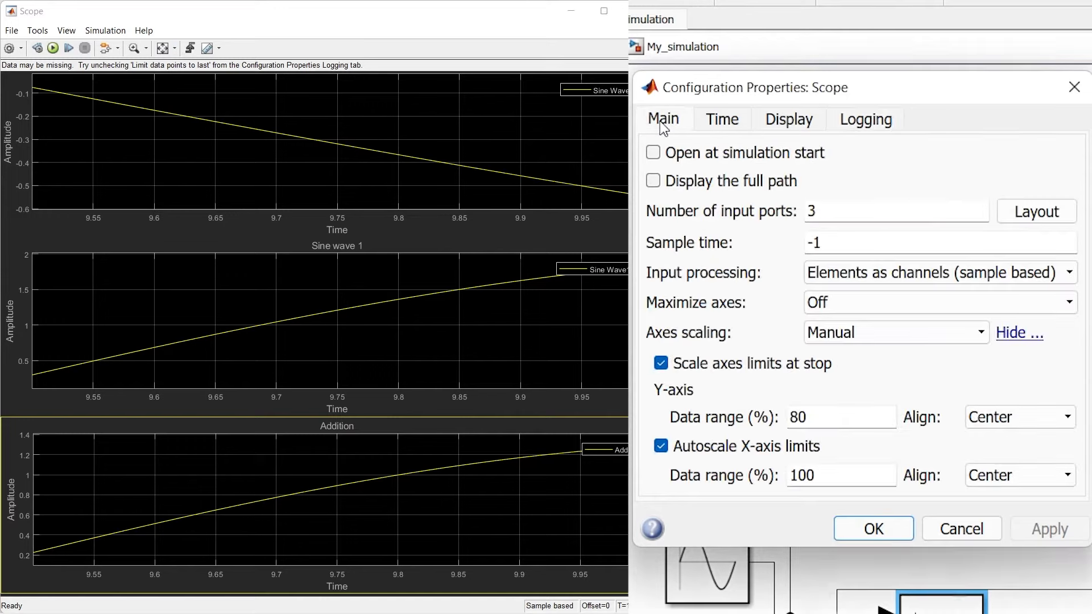
pyautogui.click(715, 368)
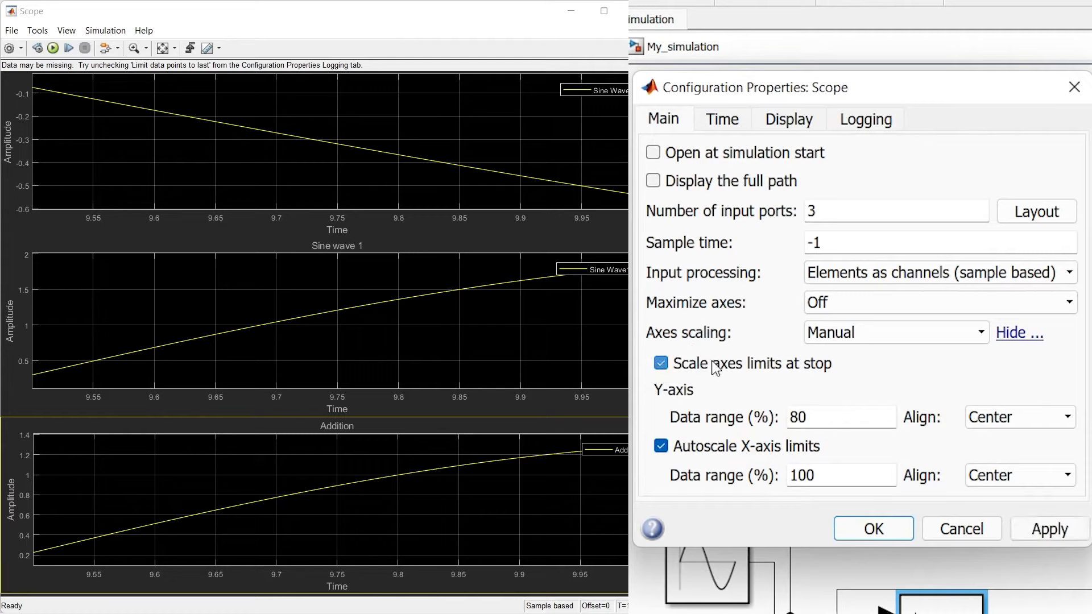
pyautogui.click(698, 449)
pyautogui.click(1059, 531)
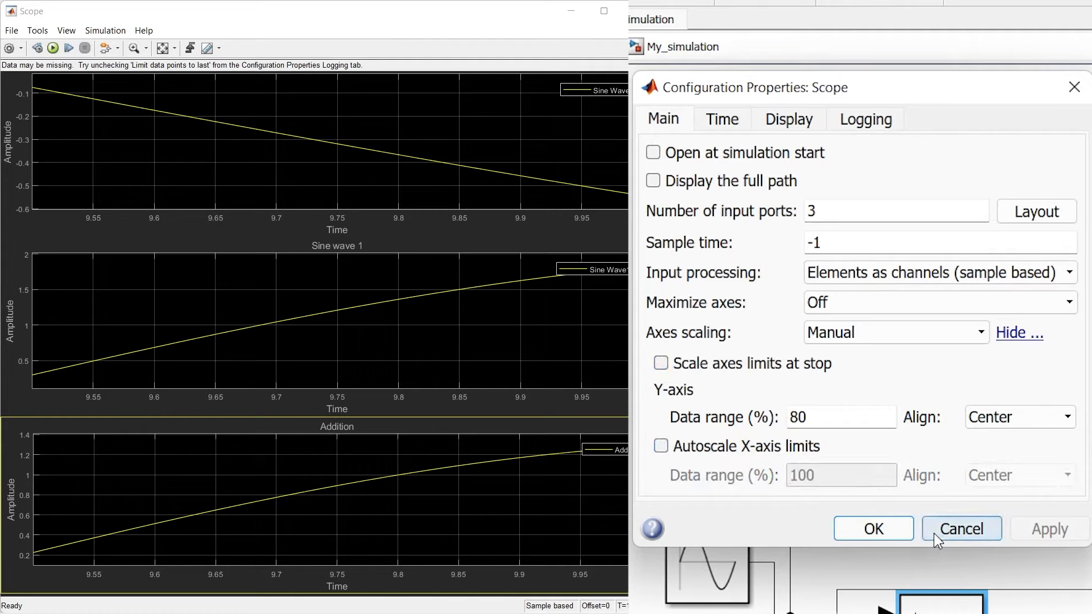
pyautogui.click(862, 119)
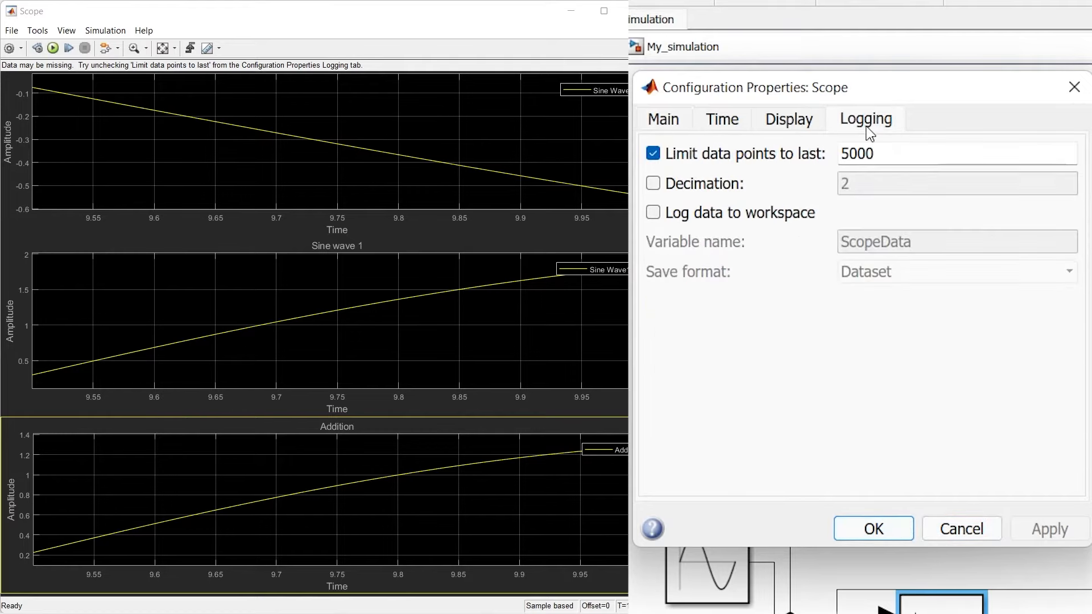
pyautogui.click(53, 49)
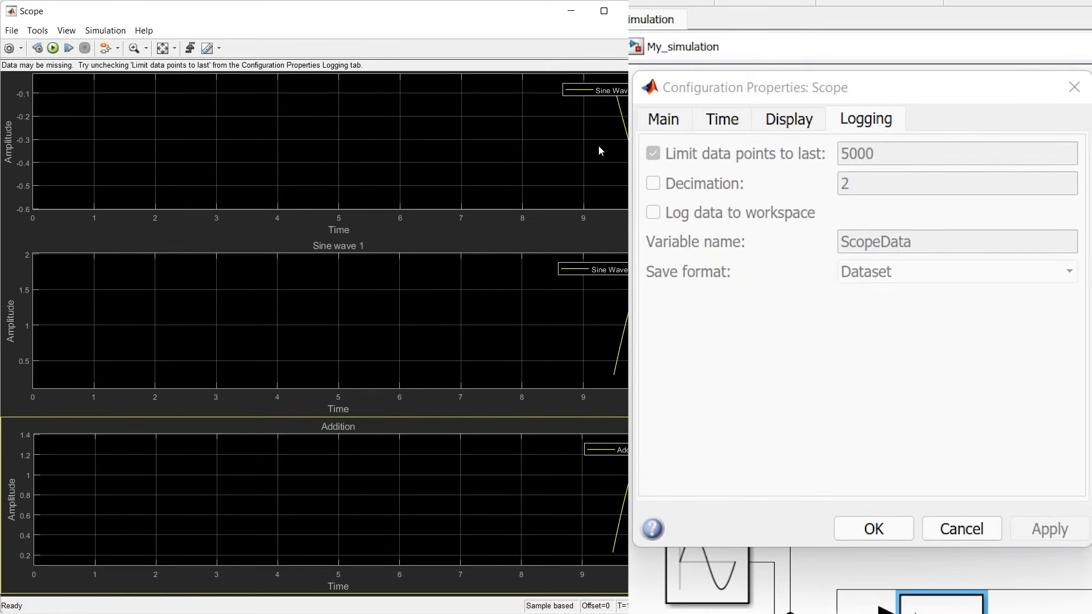
# Remove the limit on the Scope's data points in the logging properties, apply it and close the properties
pyautogui.click(753, 174)
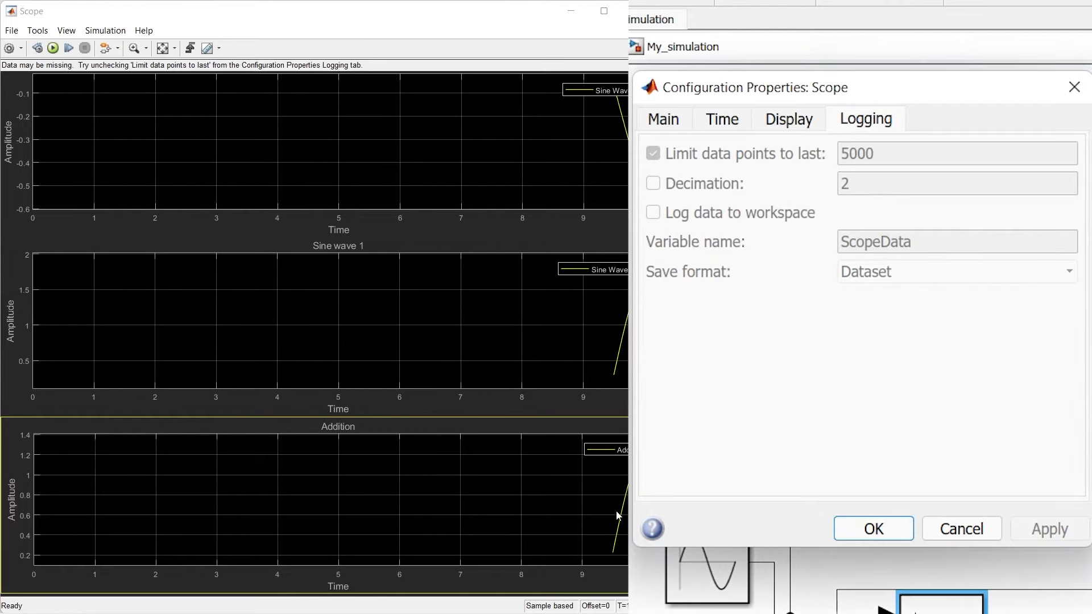
pyautogui.click(861, 523)
pyautogui.click(9, 48)
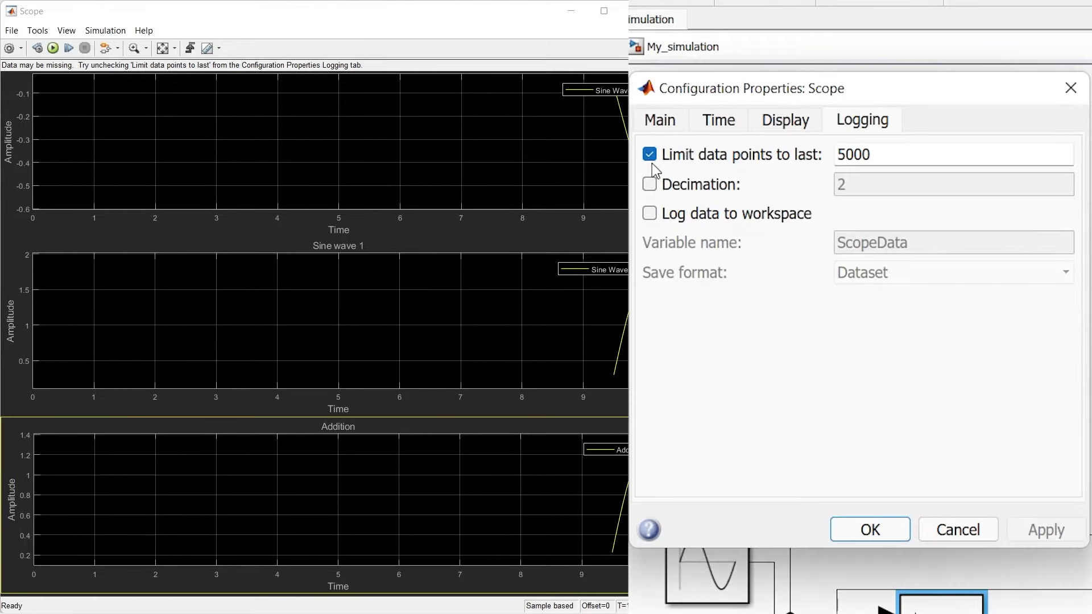
pyautogui.click(651, 160)
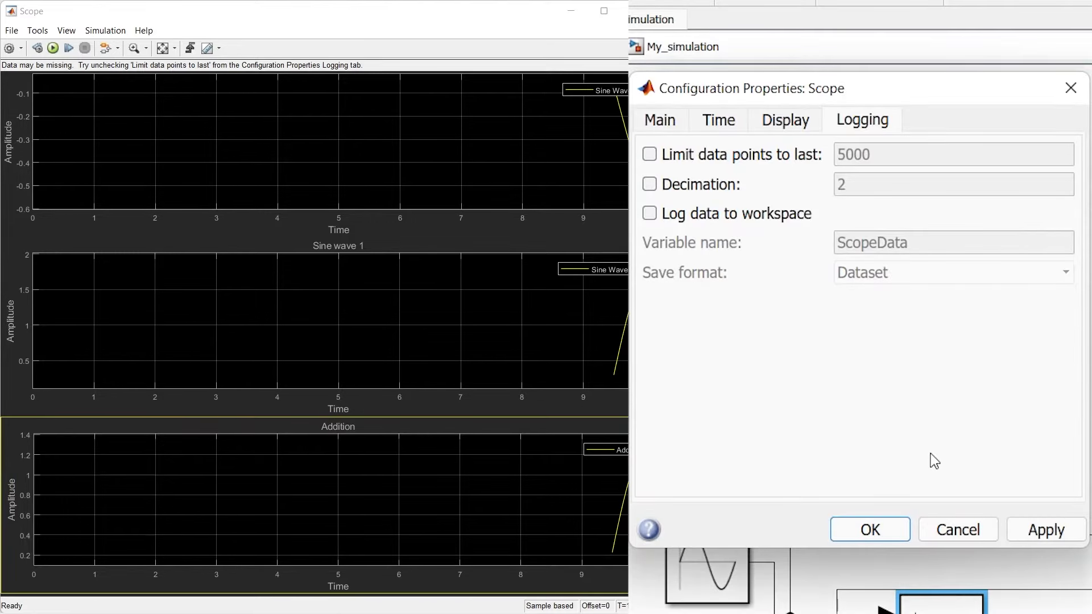
pyautogui.click(1045, 535)
pyautogui.click(881, 533)
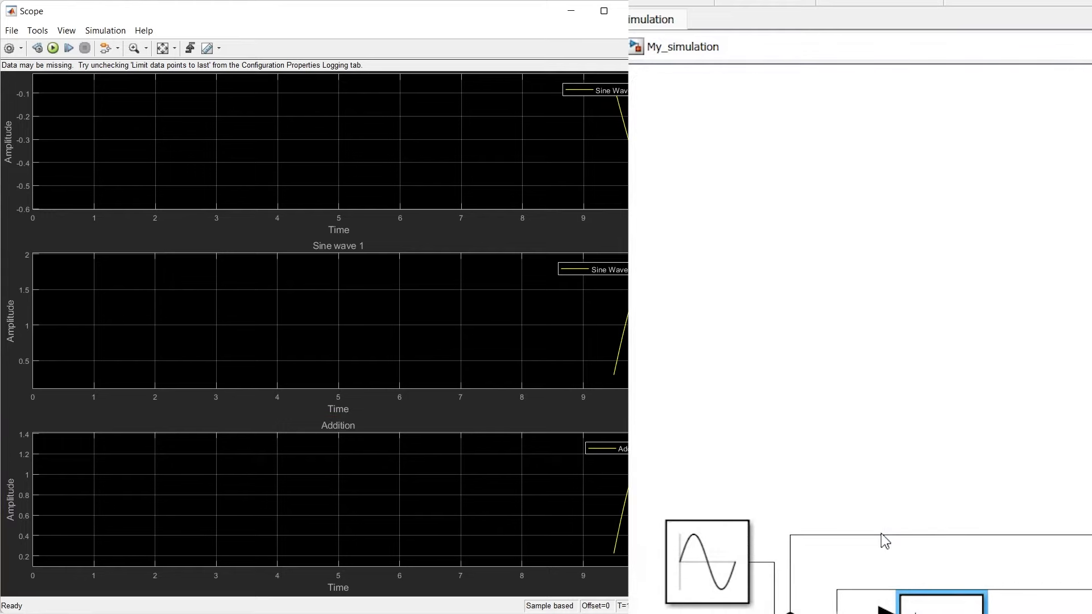
# Rerun the simulation and scale the Scope axes to fit the full waveforms
pyautogui.click(53, 48)
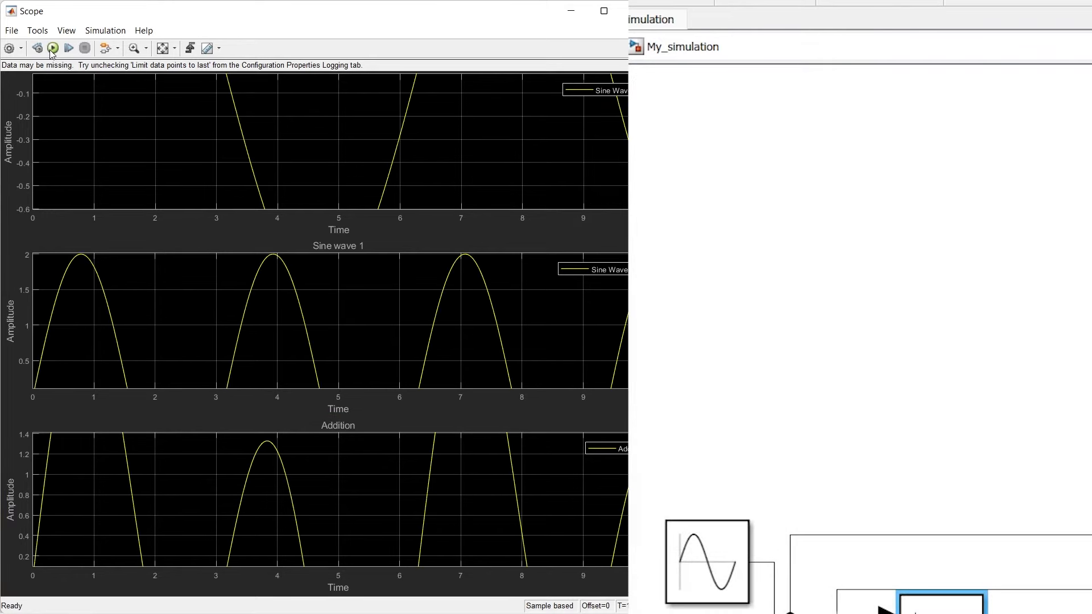
pyautogui.click(163, 49)
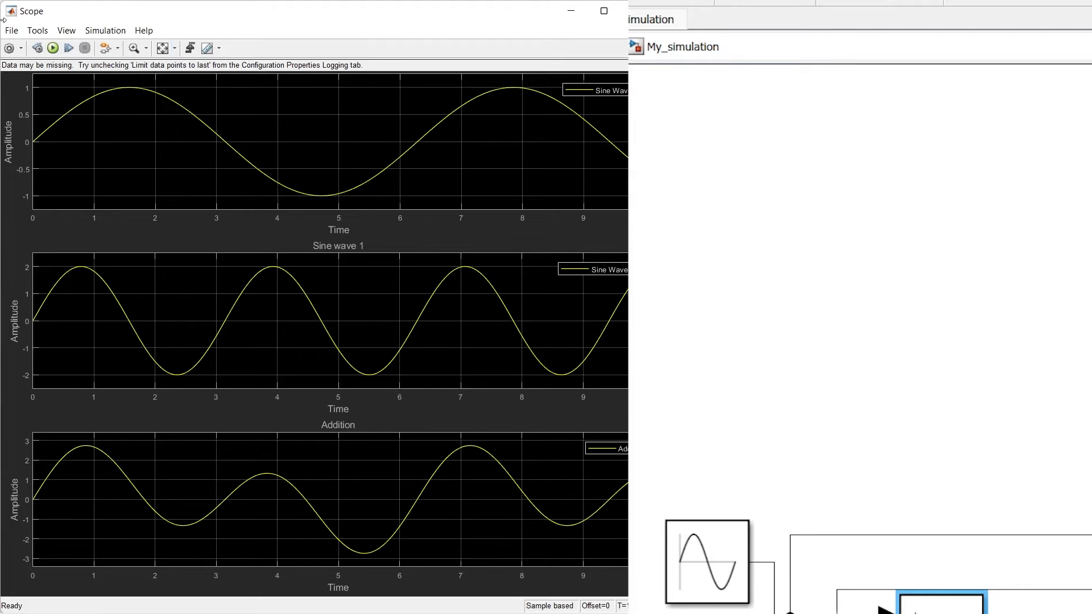
# Reopen the Scope's configuration properties to review the logging options, and close them again
pyautogui.click(10, 49)
pyautogui.moveTo(483, 154); pyautogui.dragTo(765, 92)
pyautogui.click(862, 126)
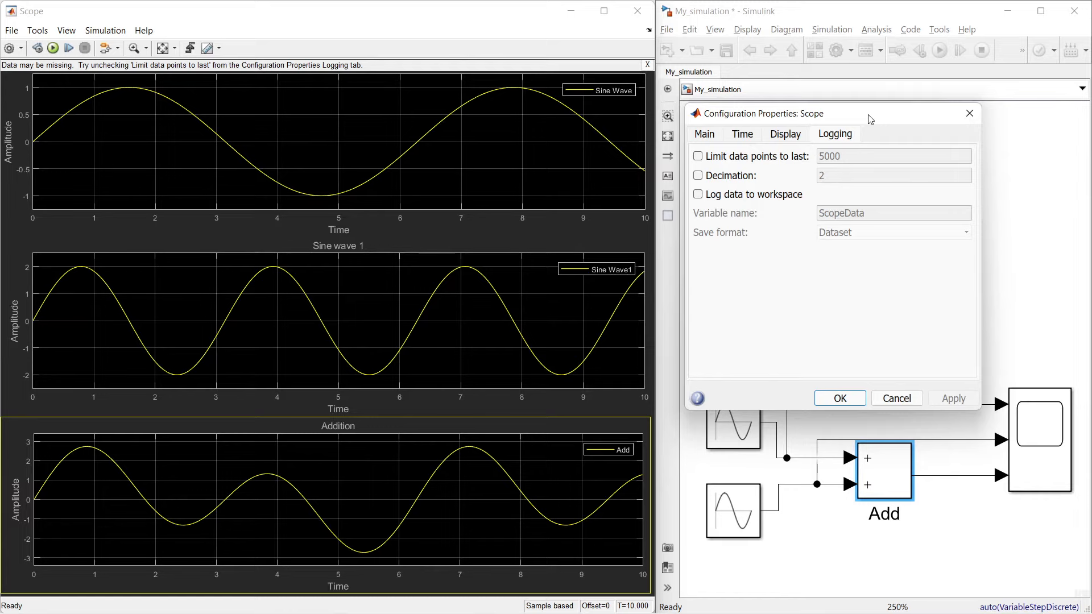
pyautogui.click(973, 118)
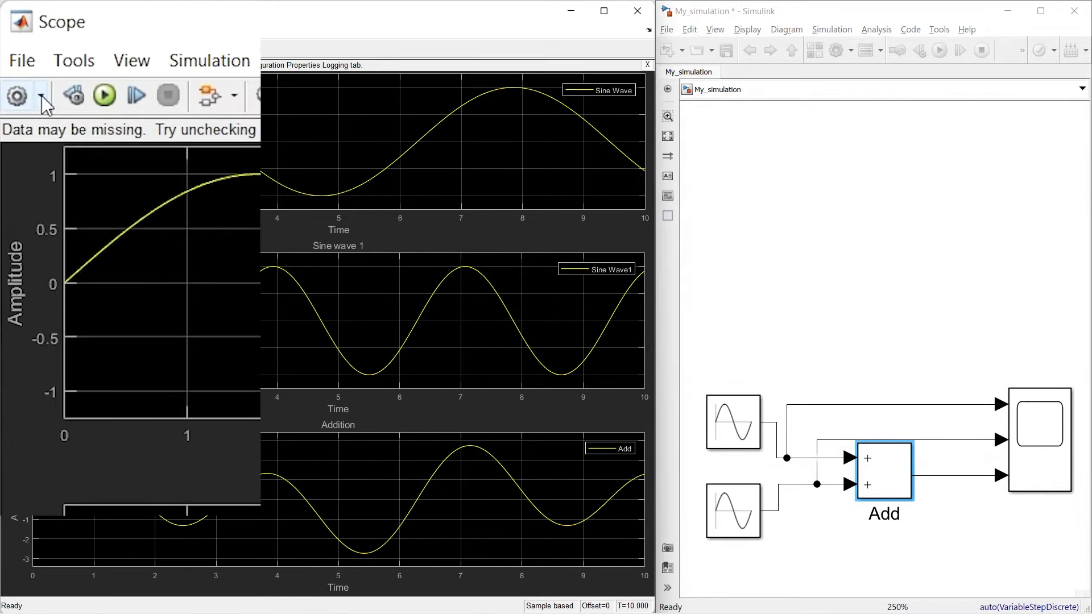
# Hide the Scope legend and show it again, then open the display layout grid without choosing a layout
pyautogui.click(42, 97)
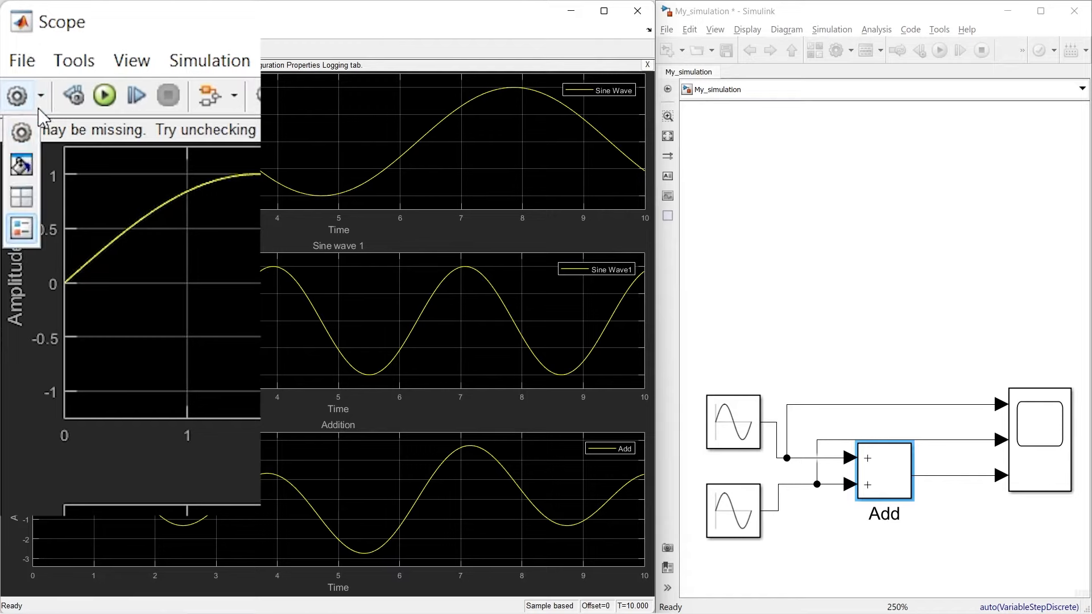
pyautogui.click(21, 229)
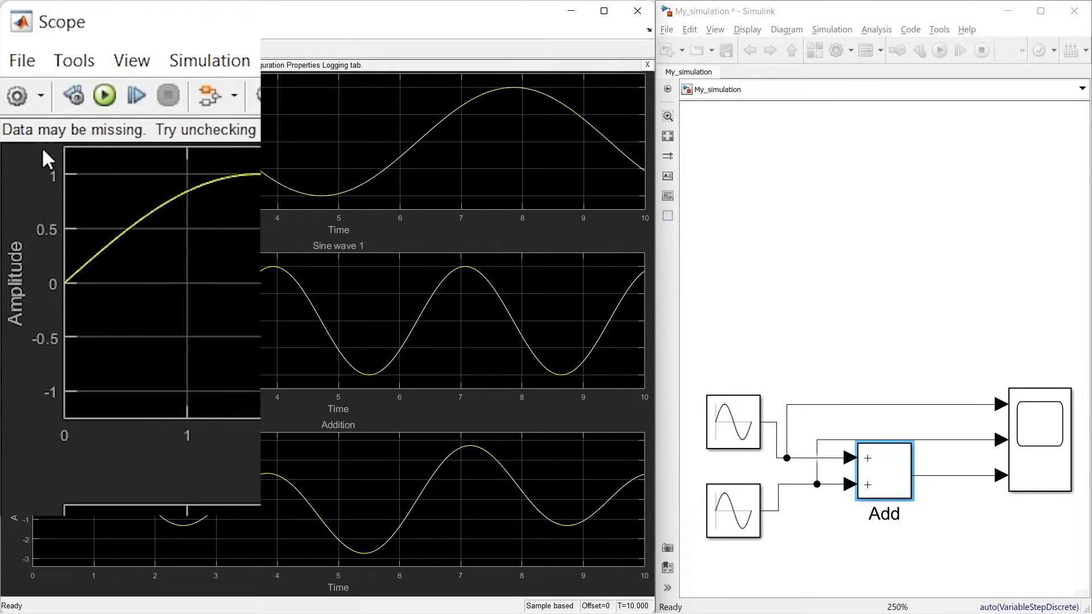
pyautogui.click(43, 95)
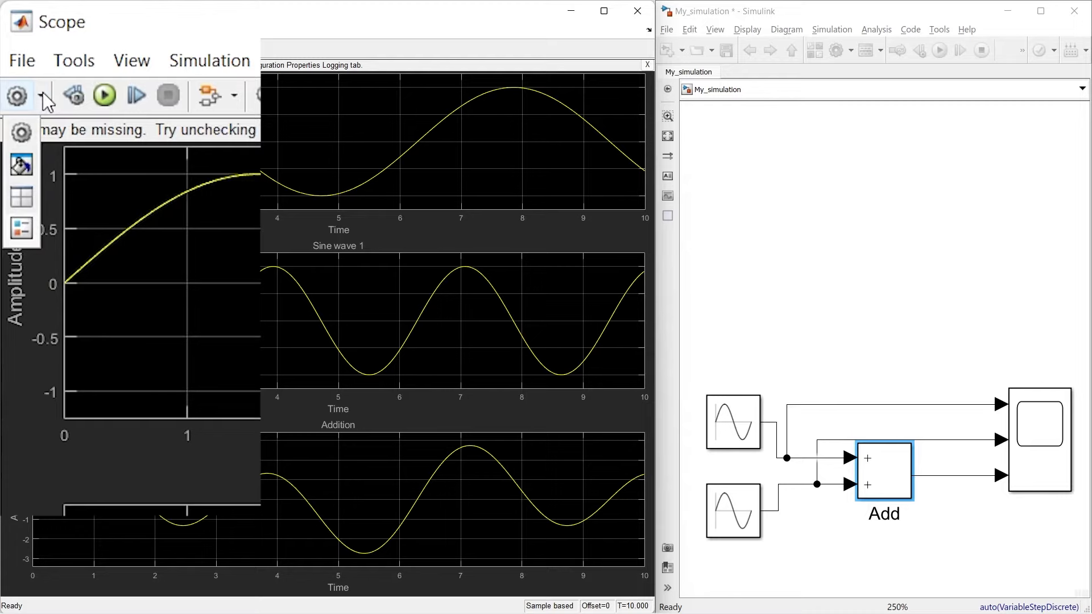
pyautogui.click(21, 228)
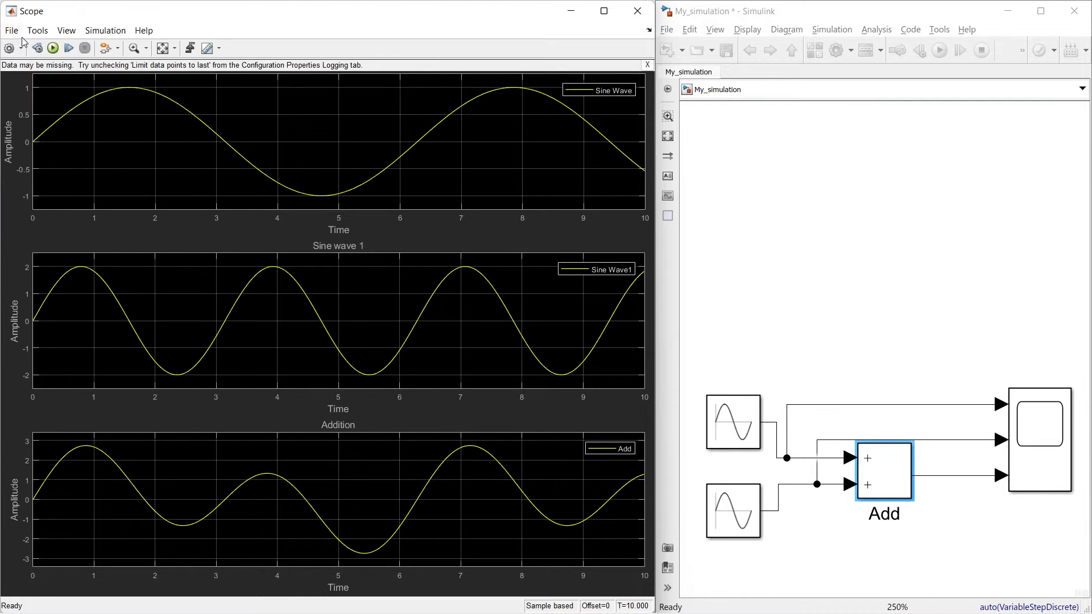
pyautogui.click(21, 49)
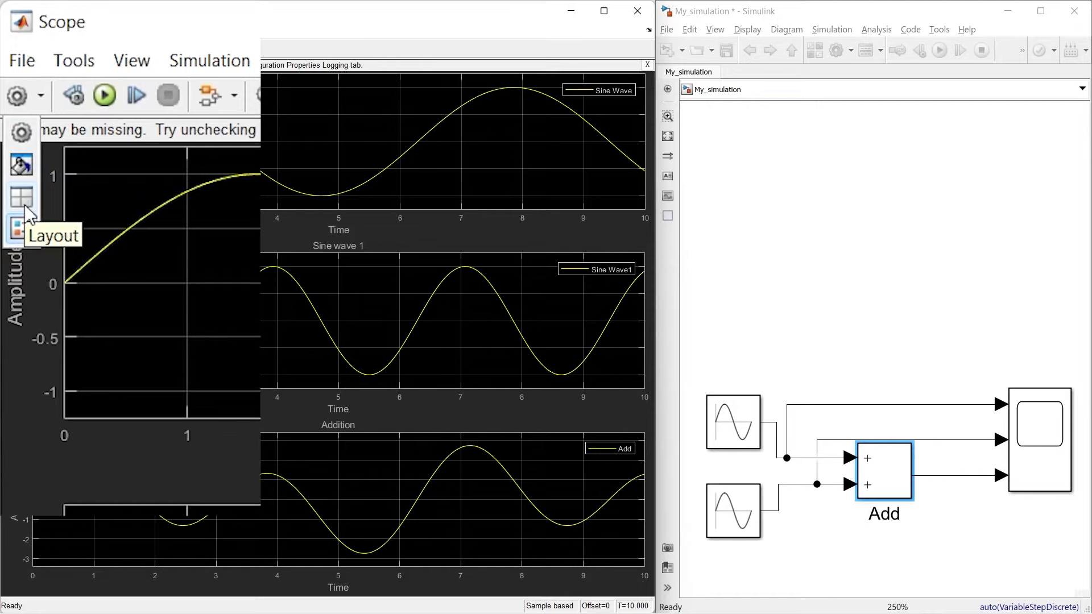
pyautogui.click(25, 205)
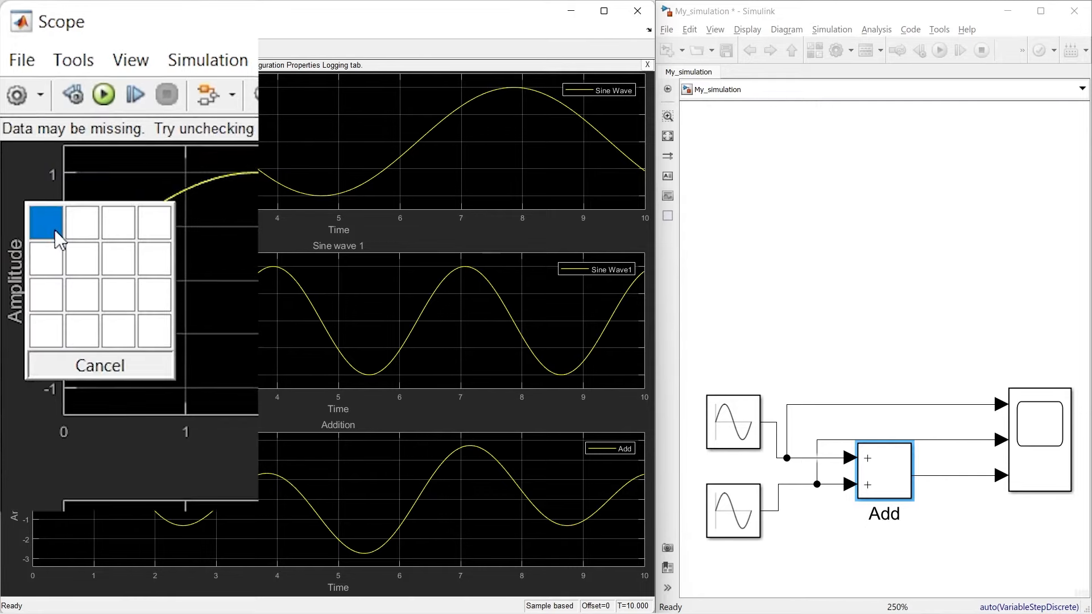
# Open the Scope's style settings, set the figure color to white and apply it
pyautogui.click(21, 51)
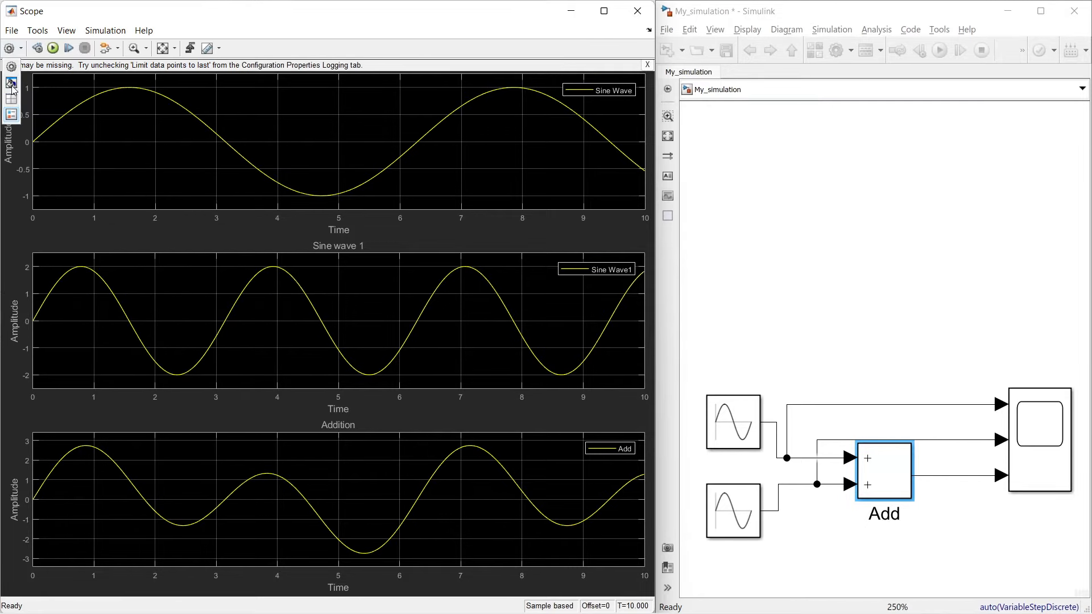
pyautogui.click(11, 86)
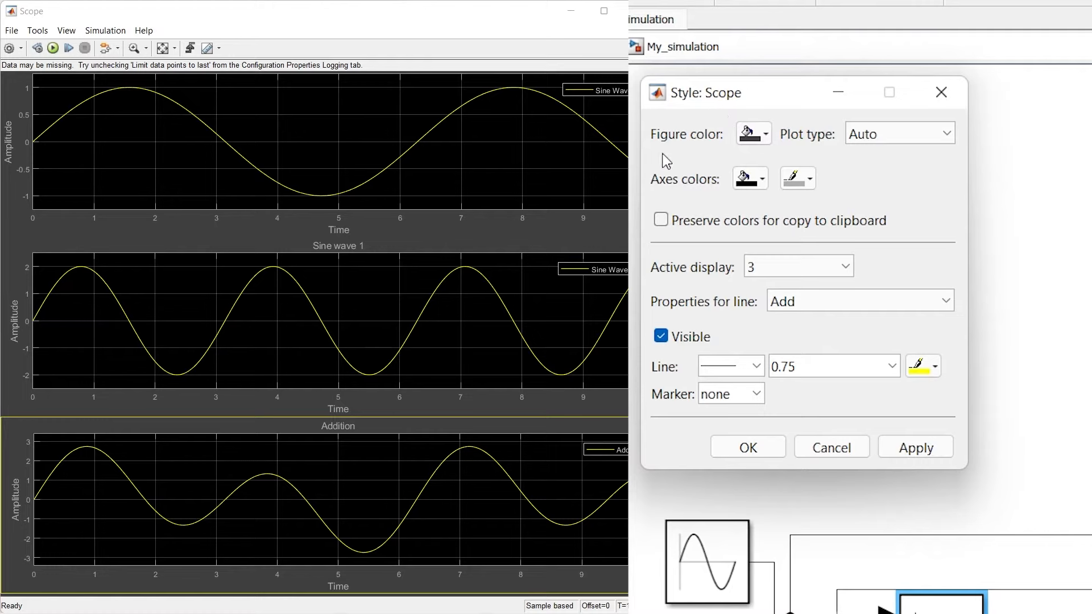
pyautogui.click(759, 137)
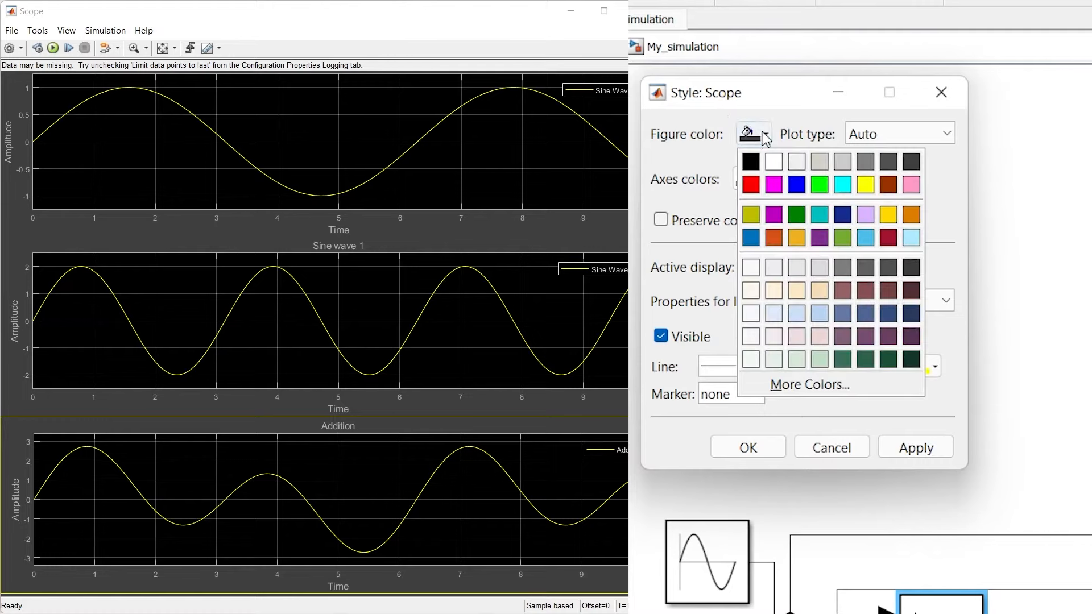
pyautogui.click(784, 185)
pyautogui.click(916, 450)
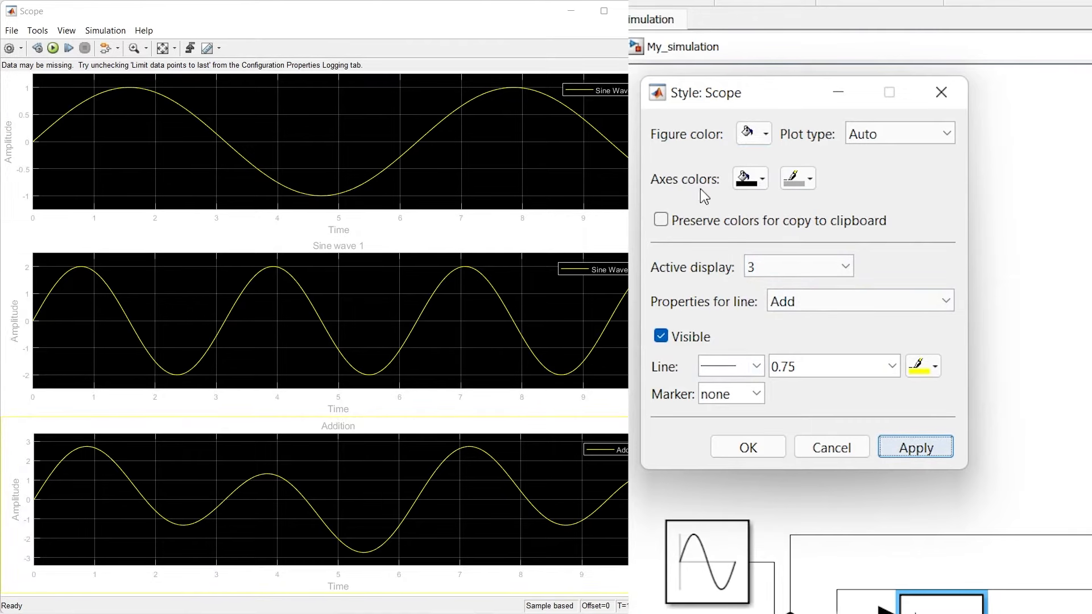
# Set the axes background color to white and the axes tick, label and grid color to black, applying each
pyautogui.click(761, 180)
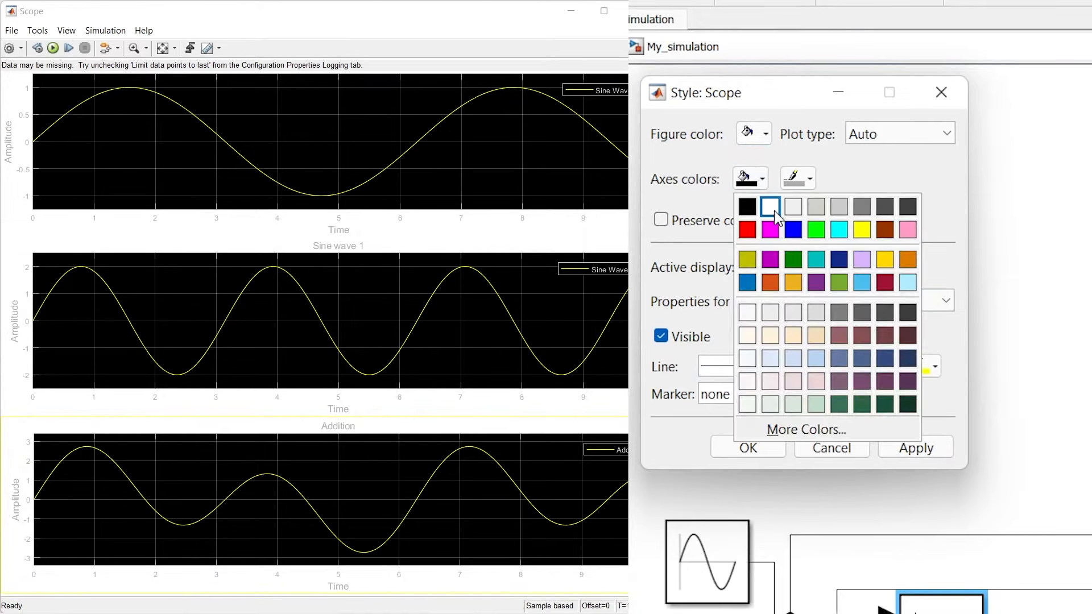
pyautogui.click(768, 207)
pyautogui.click(909, 448)
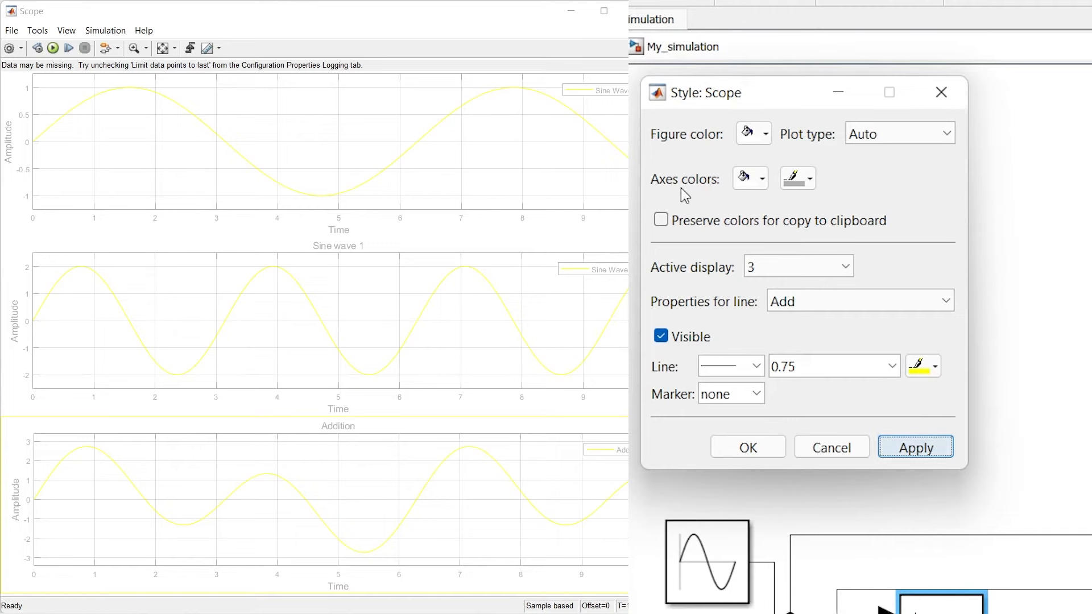
pyautogui.click(810, 180)
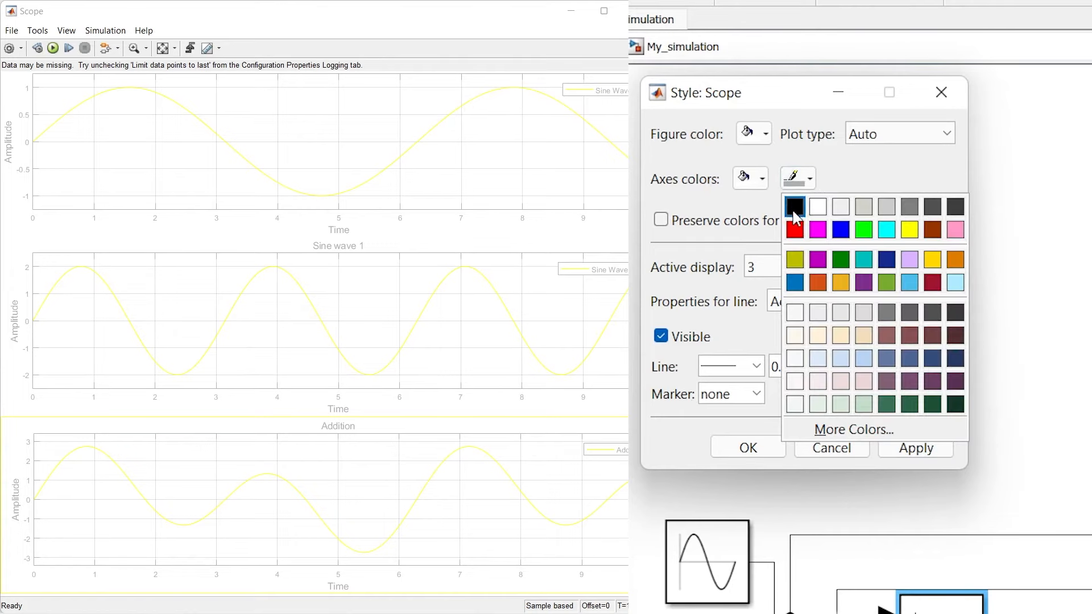
pyautogui.click(792, 205)
pyautogui.click(915, 450)
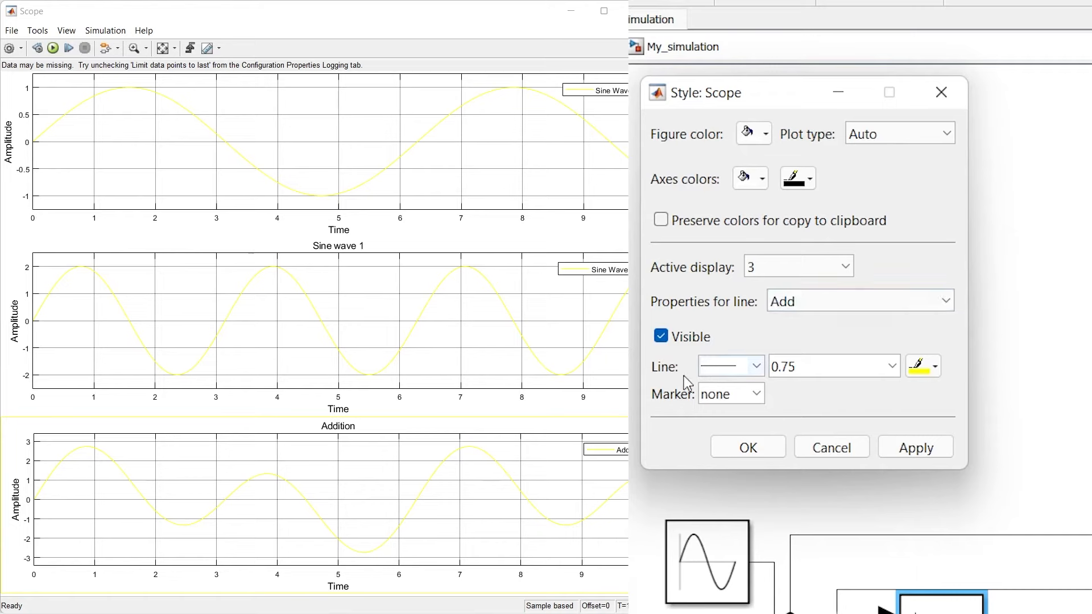
# Change the Add line on display 3 to blue with a line width of 2.0, applying each change
pyautogui.click(930, 368)
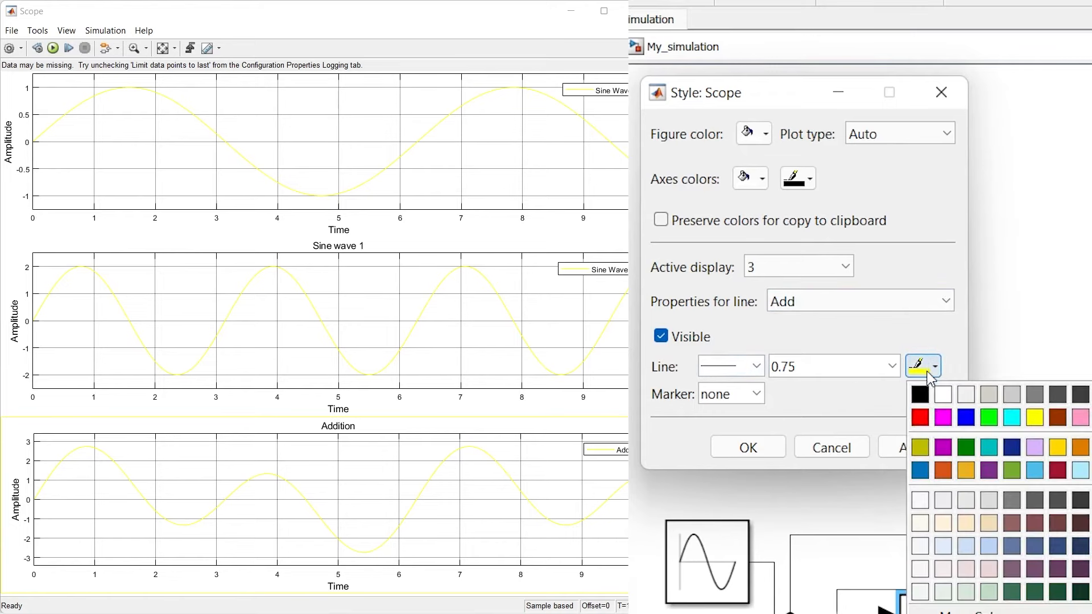
pyautogui.click(965, 417)
pyautogui.click(914, 449)
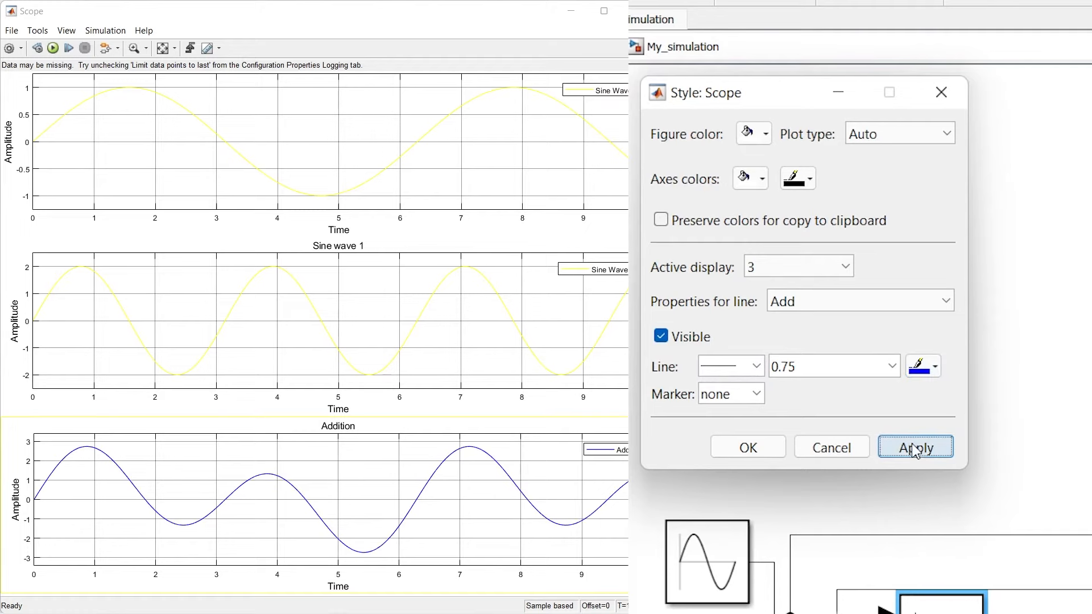
pyautogui.click(891, 366)
pyautogui.click(828, 430)
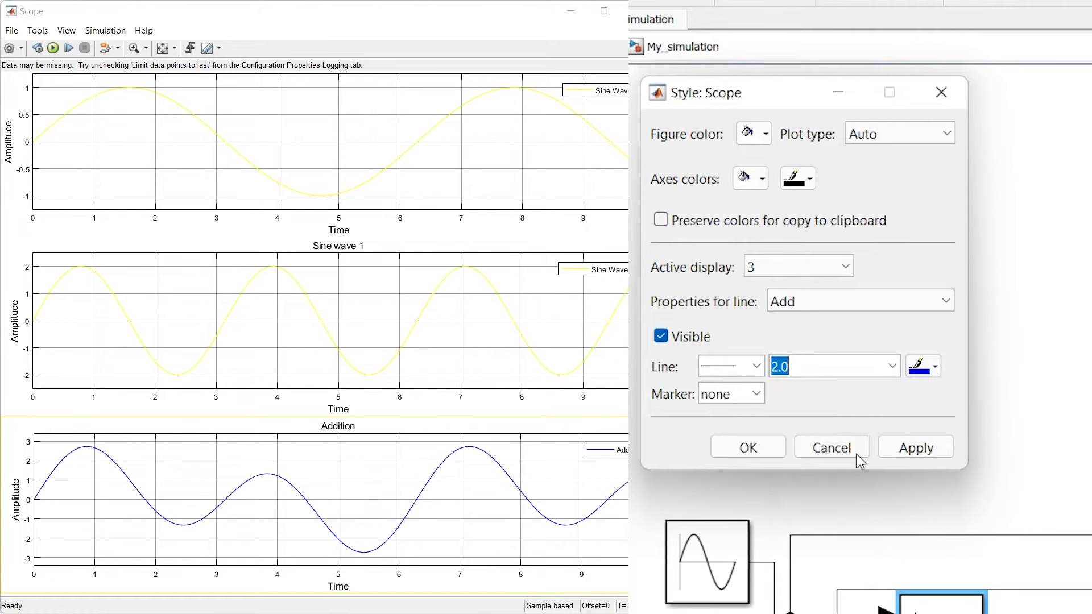
pyautogui.click(913, 452)
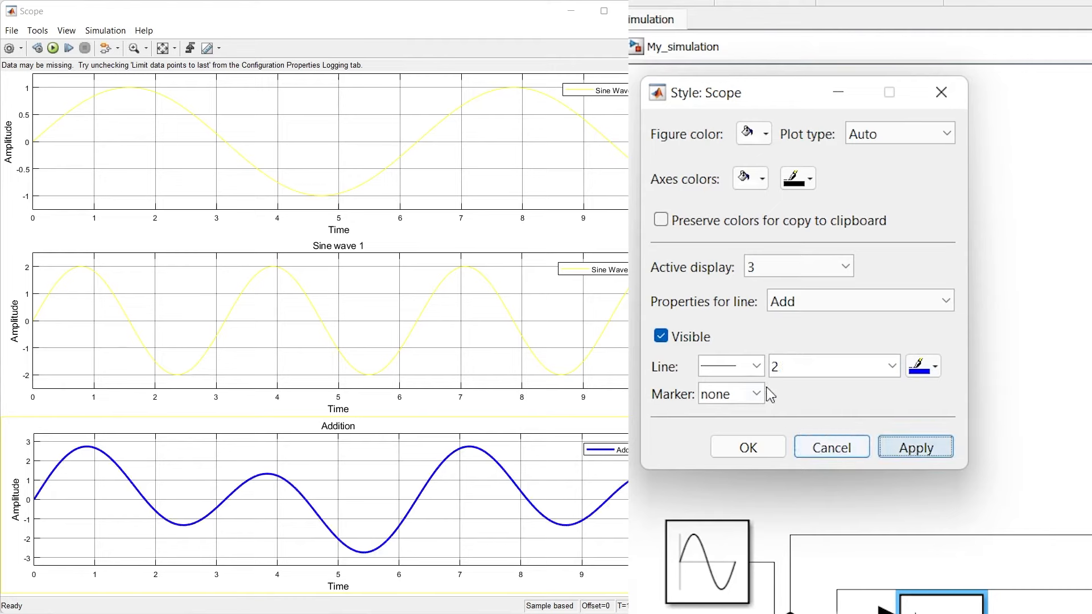
# Set the Add line on display 3 to a dashed line style and apply it
pyautogui.click(756, 367)
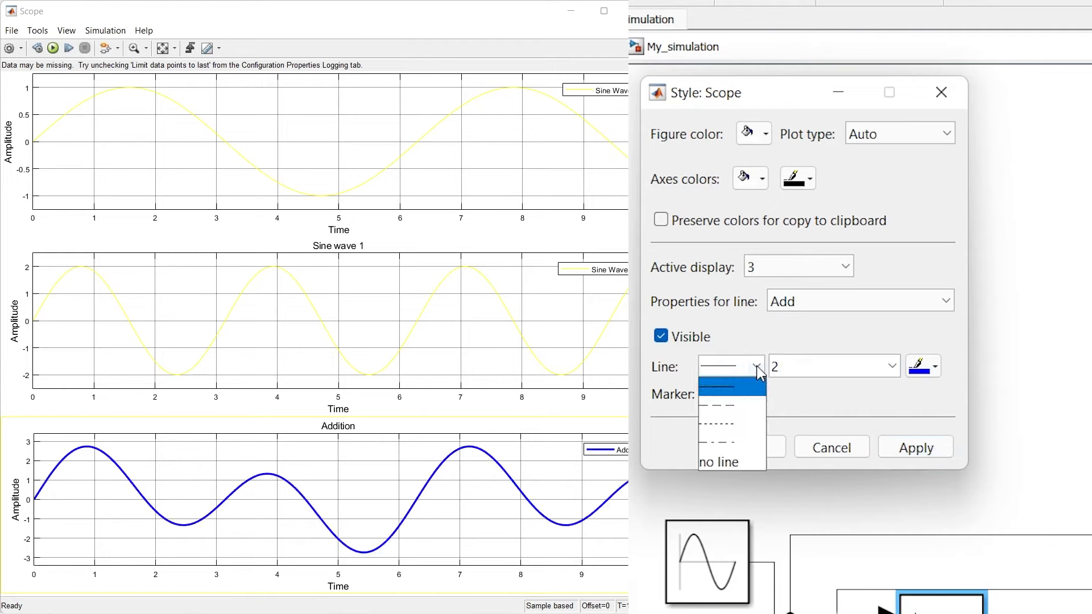
pyautogui.click(752, 406)
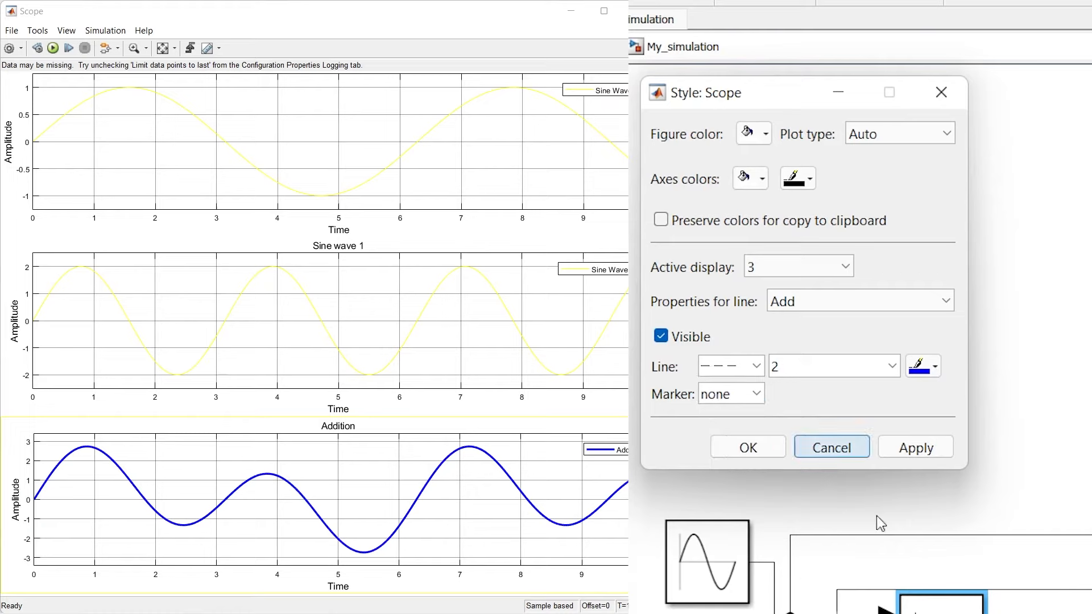
pyautogui.click(913, 449)
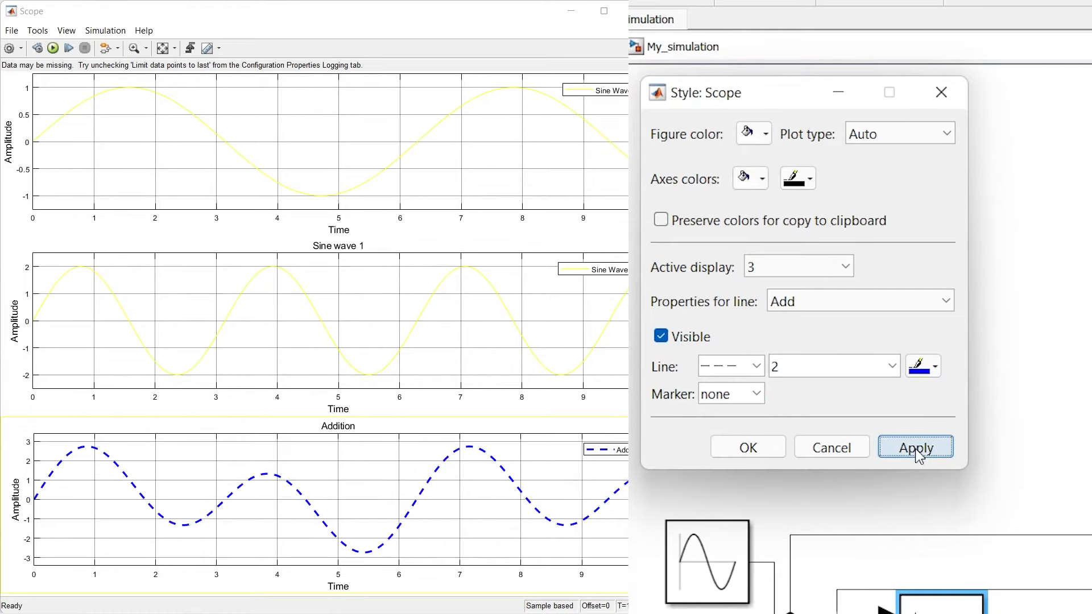
# Set the Sine Wave1 line on display 2 to dashed, width 2.0 and red, and apply the changes
pyautogui.click(846, 269)
pyautogui.click(813, 310)
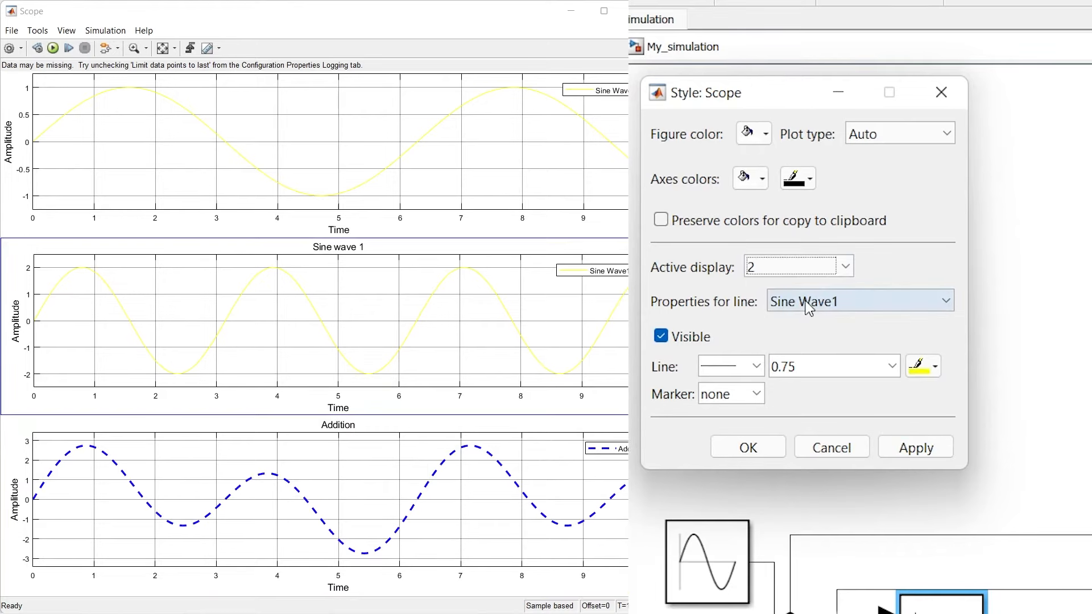
pyautogui.click(755, 368)
pyautogui.click(733, 405)
pyautogui.click(891, 367)
pyautogui.click(824, 428)
pyautogui.click(935, 368)
pyautogui.click(919, 415)
pyautogui.click(916, 448)
# Set the Sine Wave line on display 1 to dashed, width 2.0 and green, and apply the changes
pyautogui.click(844, 267)
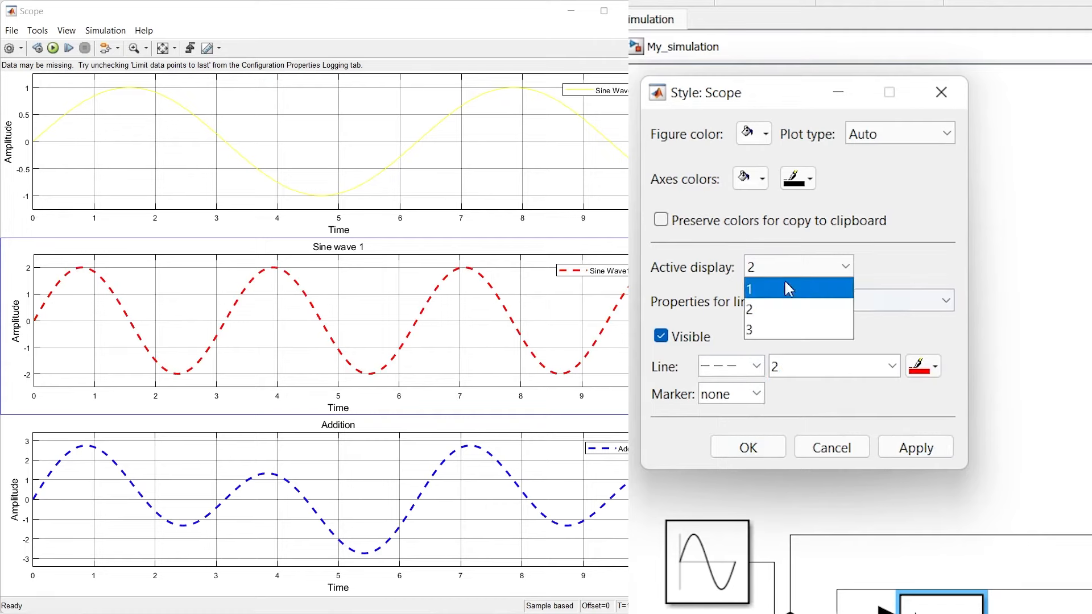
pyautogui.click(785, 288)
pyautogui.click(755, 367)
pyautogui.click(741, 404)
pyautogui.click(891, 367)
pyautogui.click(824, 428)
pyautogui.click(932, 369)
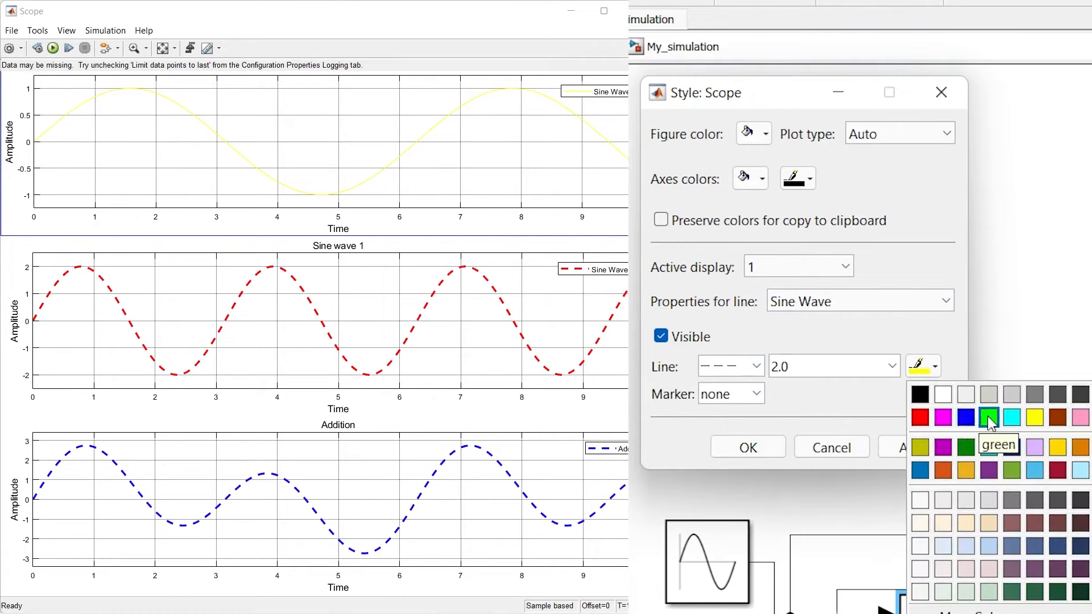
pyautogui.click(988, 416)
pyautogui.click(915, 448)
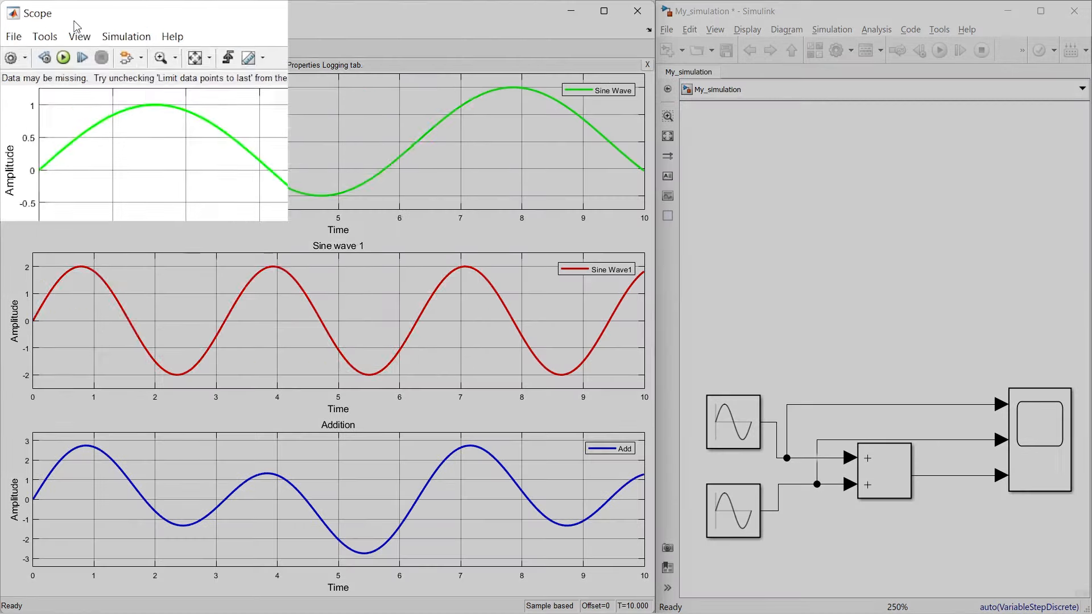
# Copy the Scope display to the clipboard and paste it into the blank Word document
pyautogui.click(31, 67)
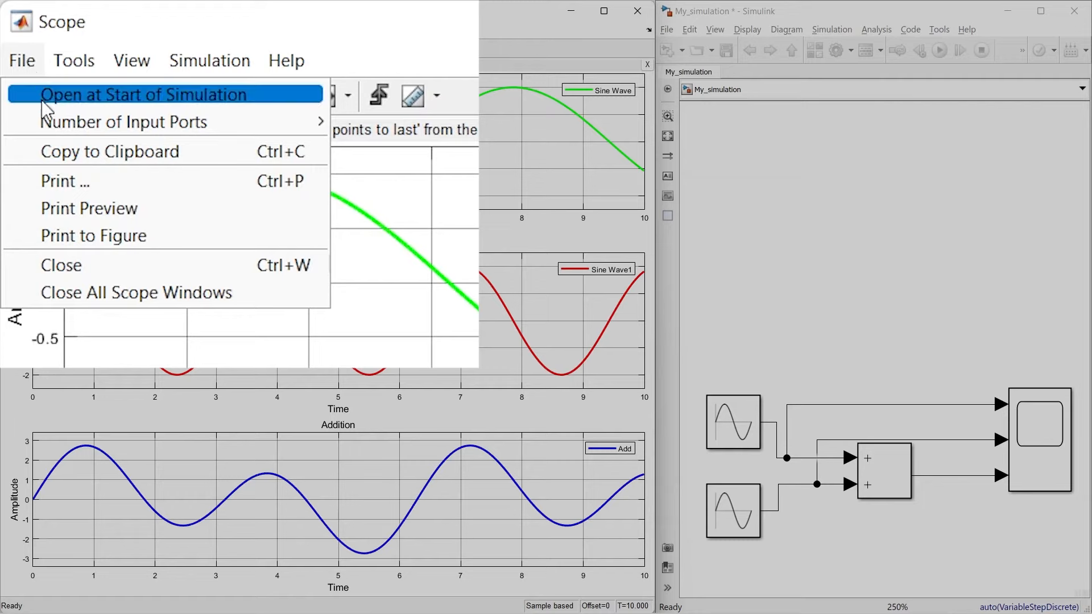
pyautogui.moveTo(50, 127)
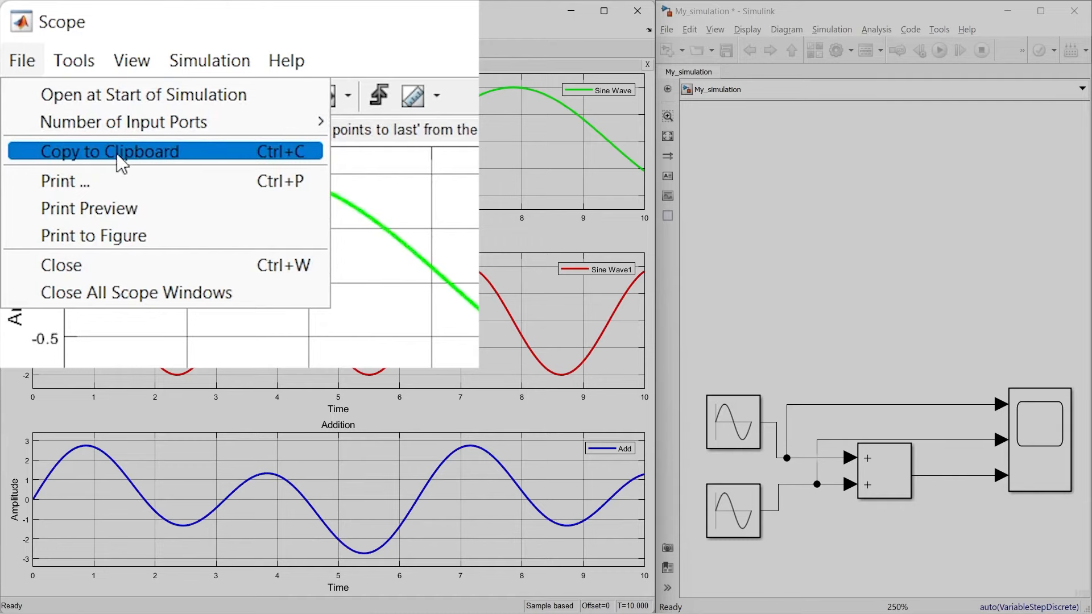
pyautogui.click(122, 164)
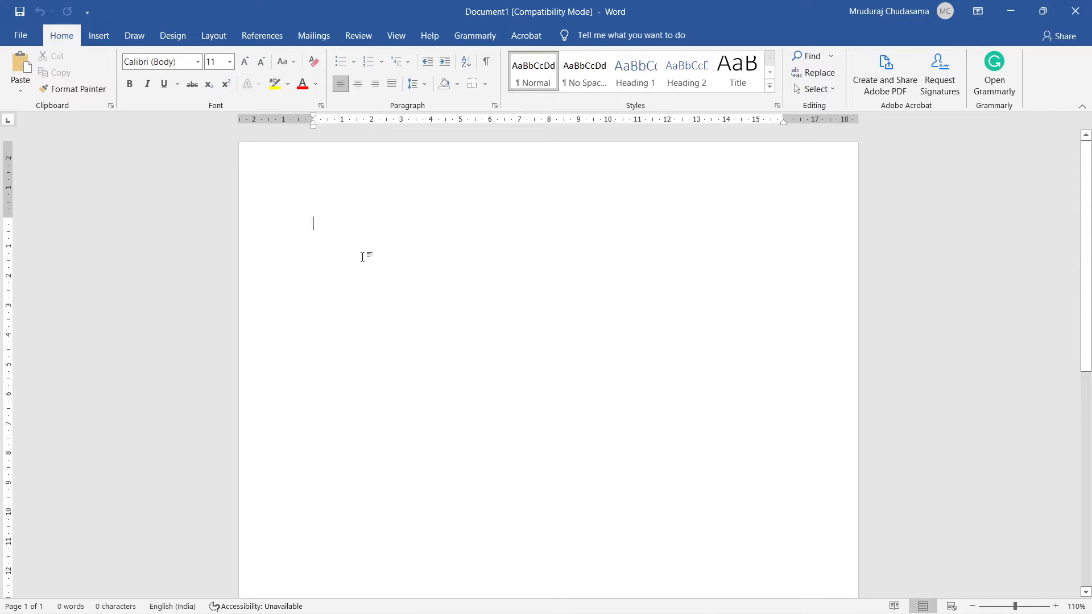
pyautogui.rightClick(313, 246)
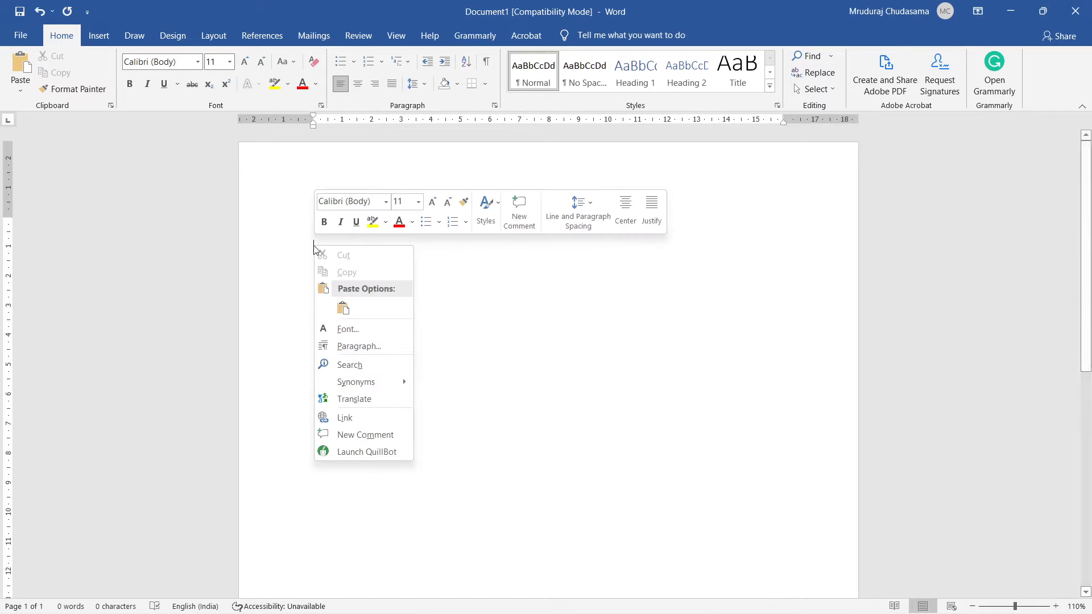
pyautogui.click(342, 305)
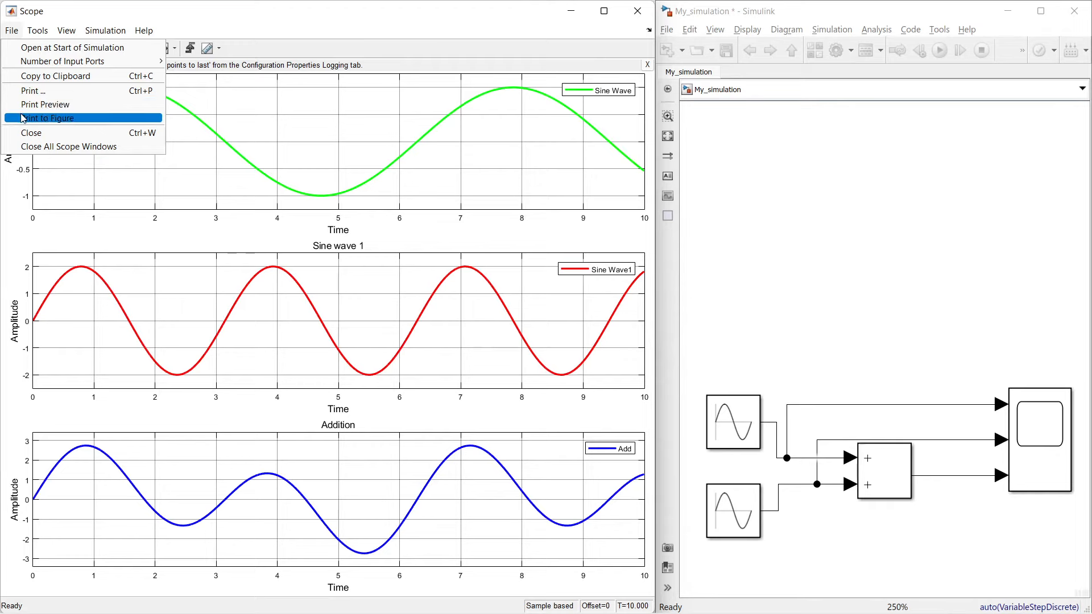
# Print the Scope display to a figure and set its figure name to Signals in the figure properties
pyautogui.click(23, 118)
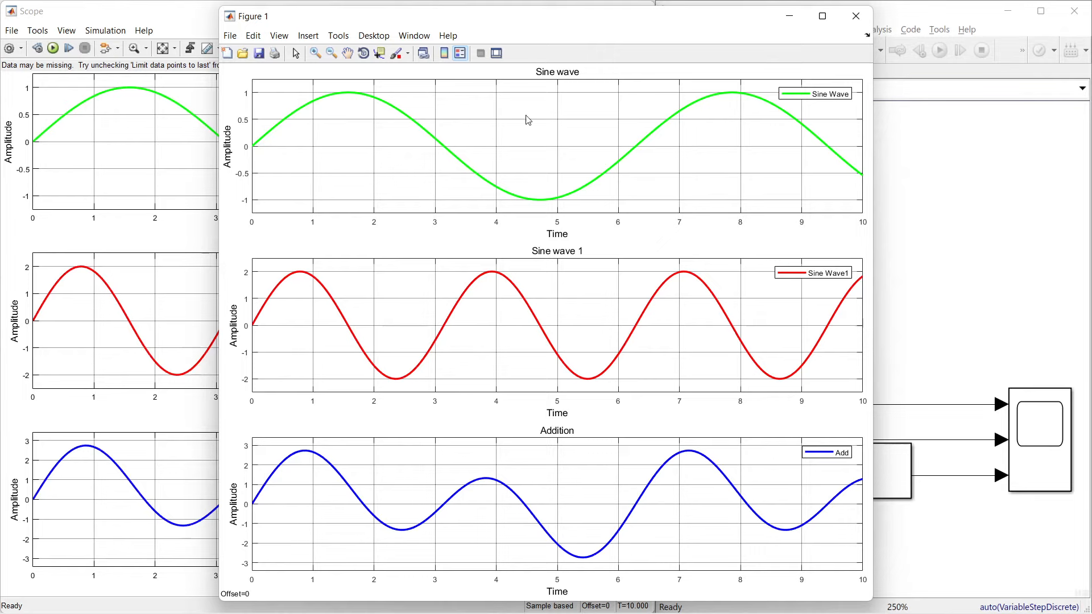
pyautogui.click(253, 36)
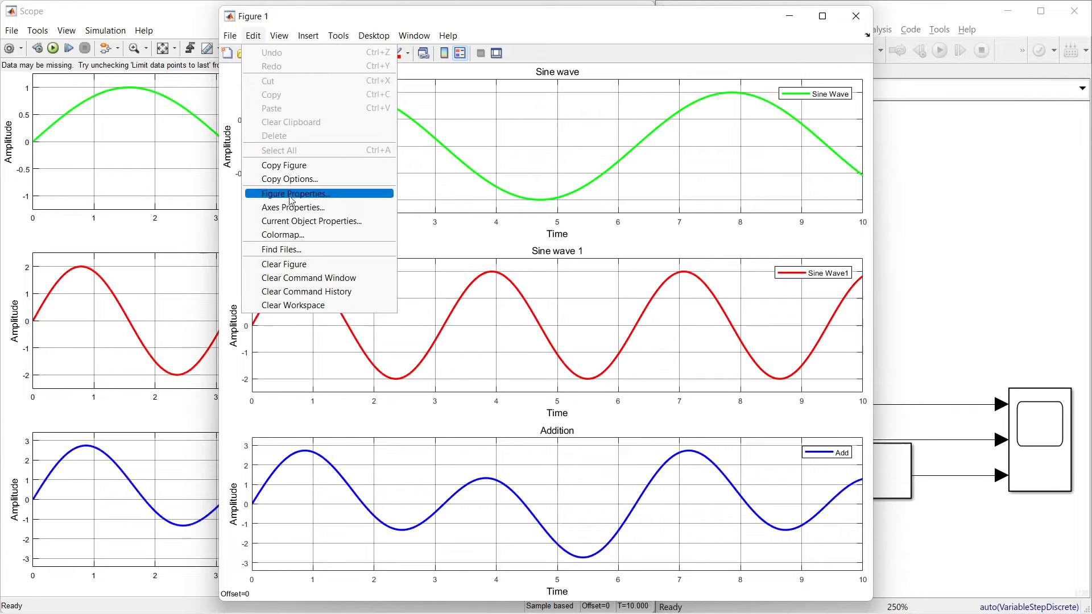
pyautogui.click(353, 194)
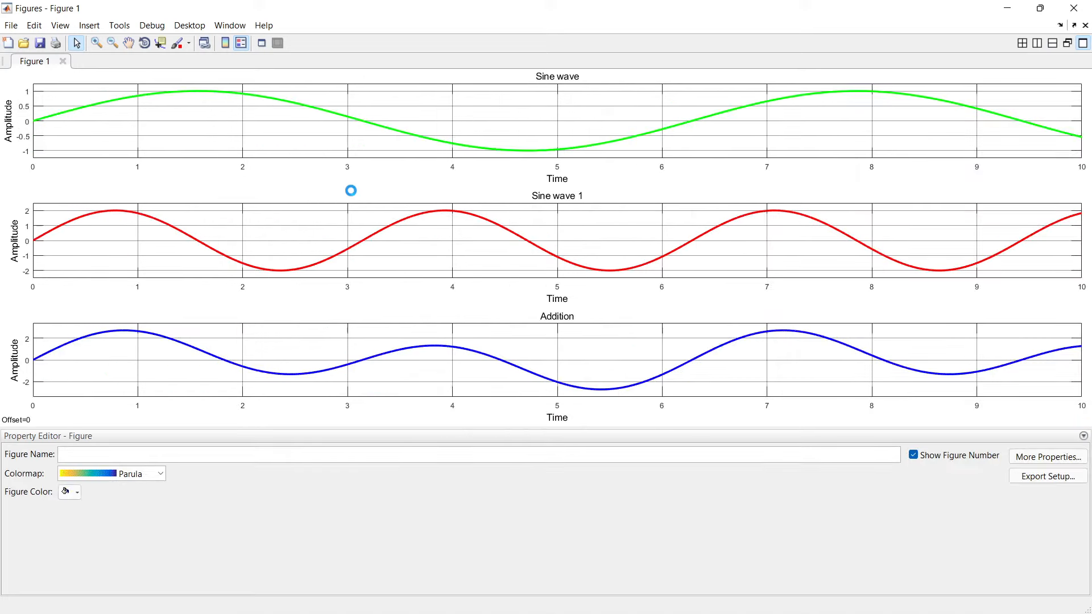
pyautogui.click(109, 455)
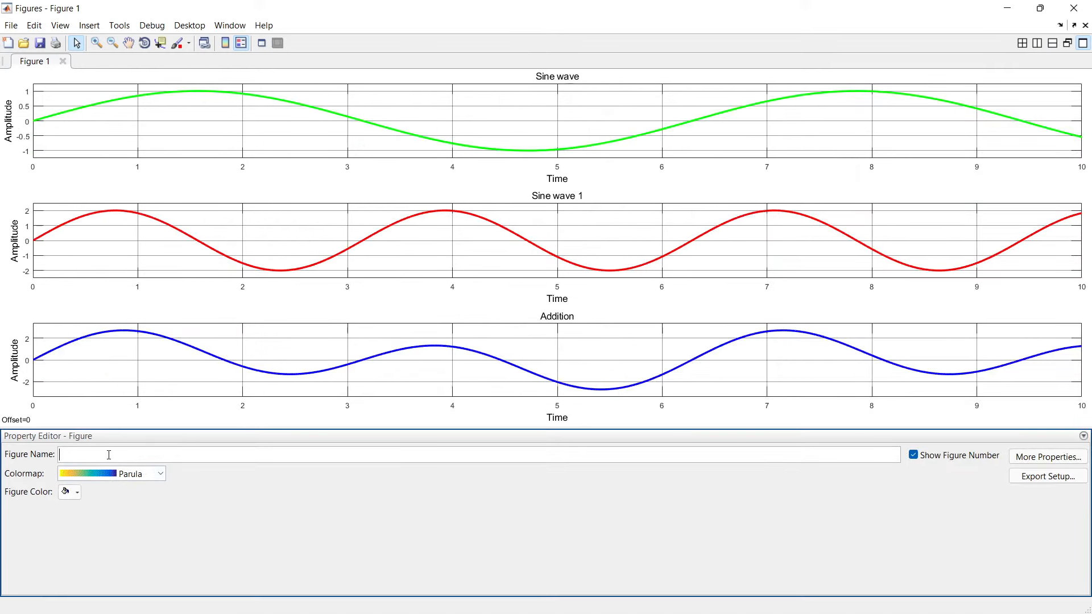
pyautogui.write('Signals')
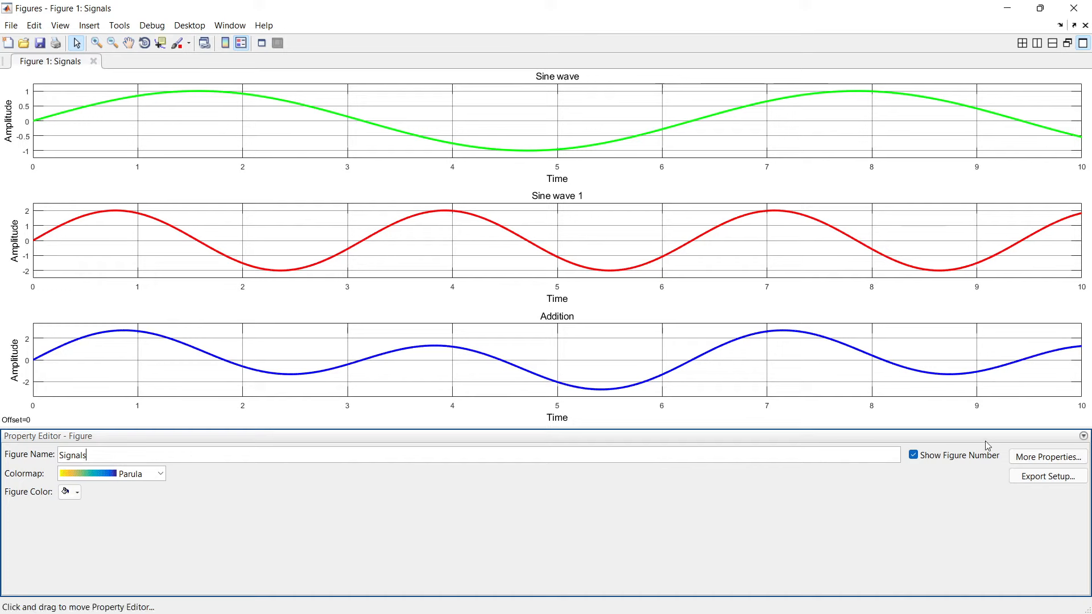
# Look through the figure's full property list in an enlarged Inspector window, and close the Inspector
pyautogui.click(1051, 463)
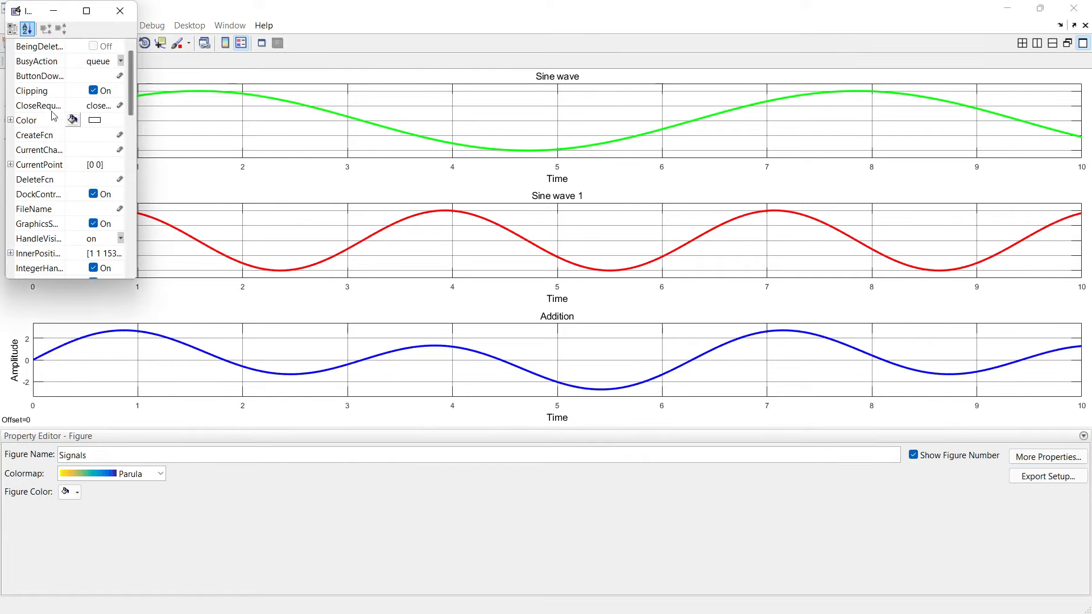
pyautogui.moveTo(139, 279); pyautogui.dragTo(208, 404)
pyautogui.scroll(-10, 190, 301)
pyautogui.scroll(10, 190, 300)
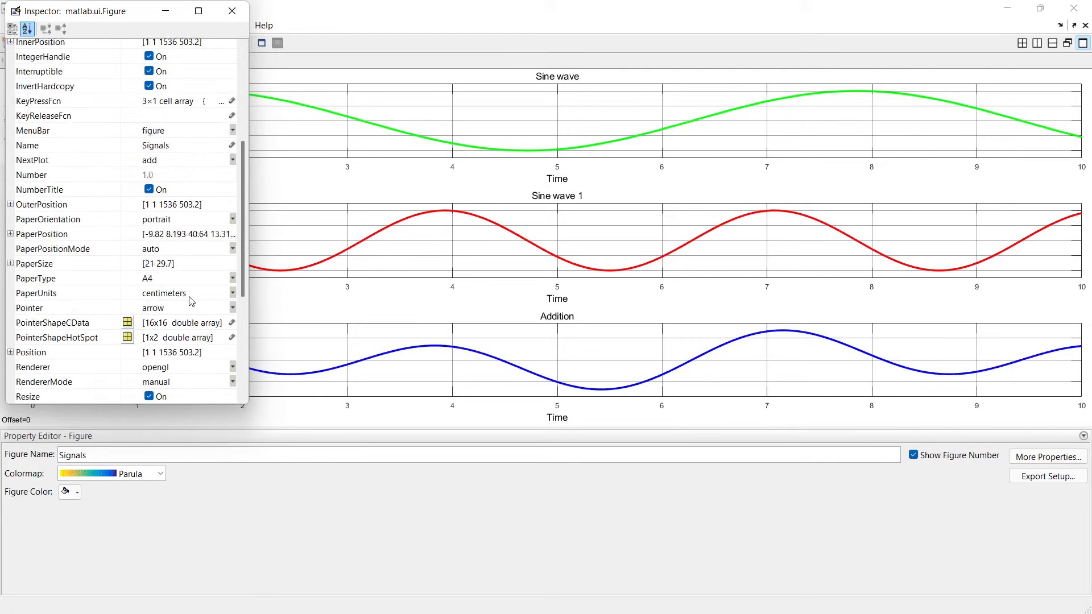
pyautogui.click(232, 11)
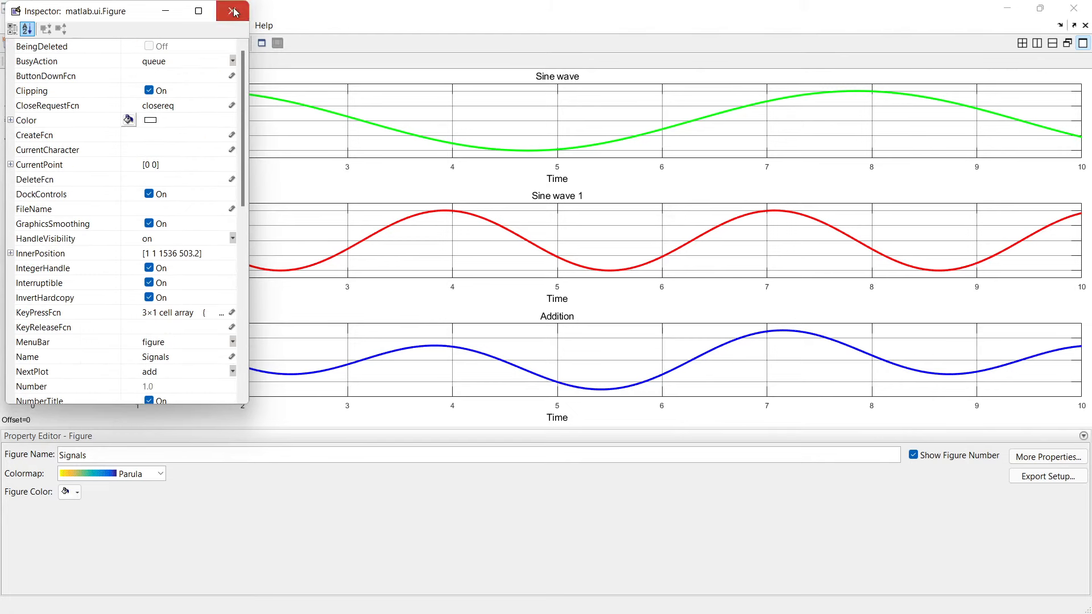
# Examine the axis and font properties of the Sine wave, Sine wave 1 and Addition plots, and close the figure window
pyautogui.click(407, 157)
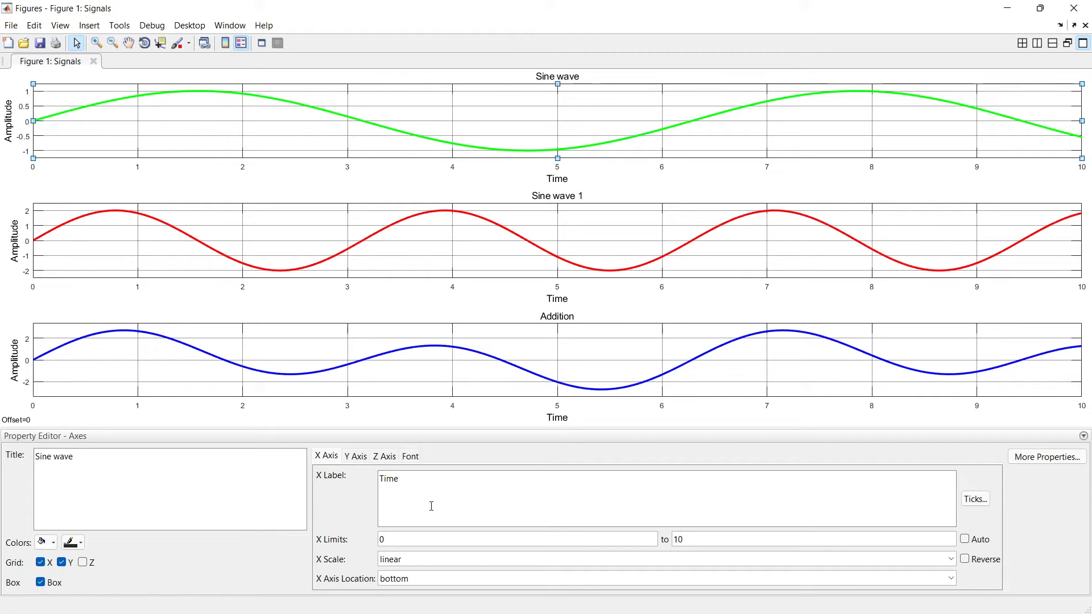
pyautogui.click(356, 456)
pyautogui.click(383, 457)
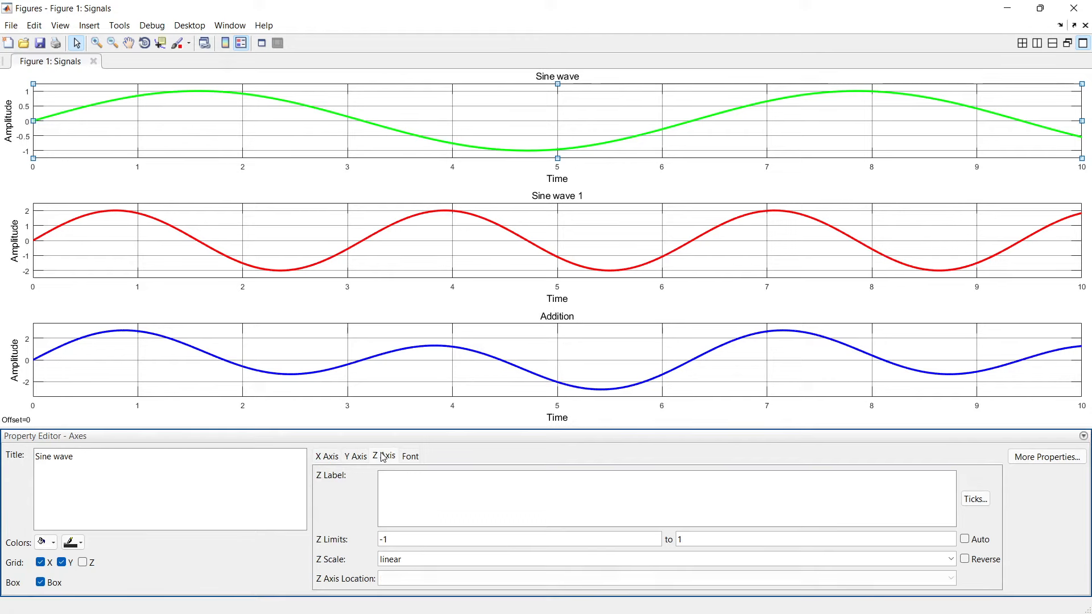
pyautogui.click(410, 456)
pyautogui.click(387, 458)
pyautogui.click(361, 457)
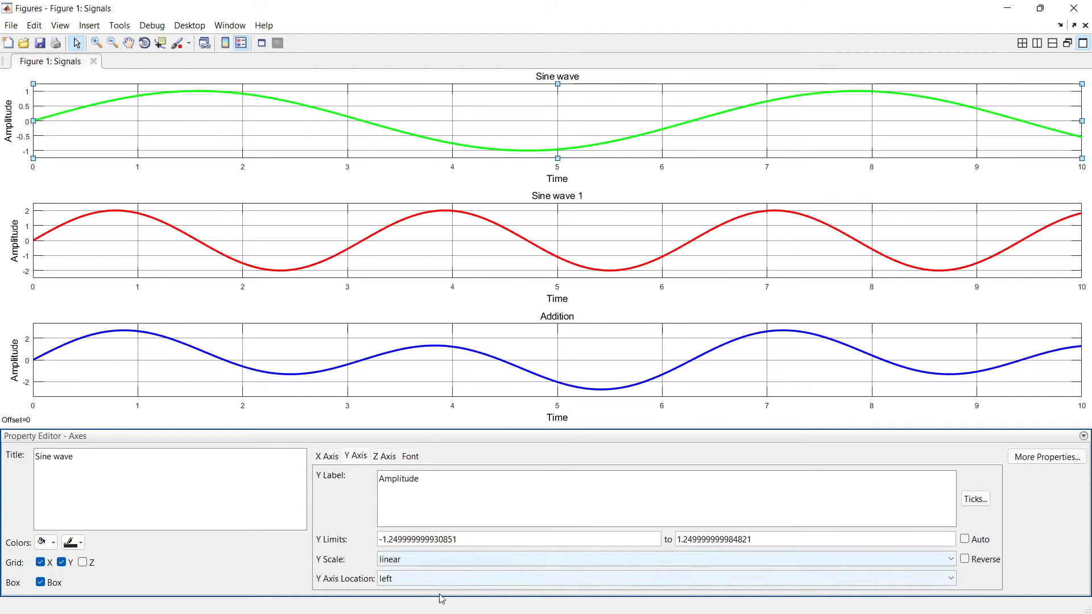
pyautogui.click(329, 458)
pyautogui.click(276, 281)
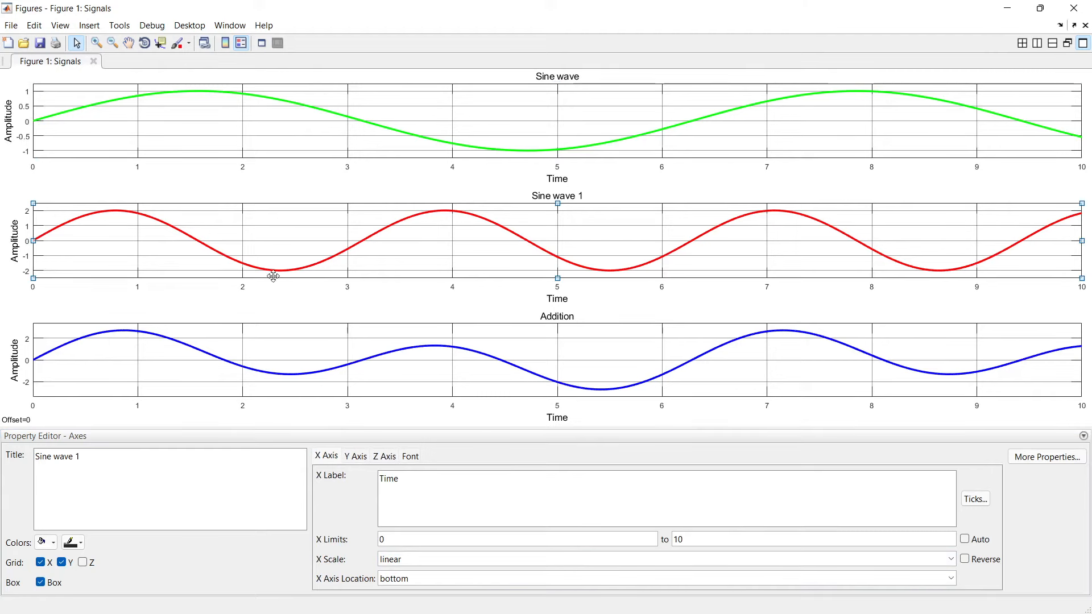
pyautogui.click(212, 369)
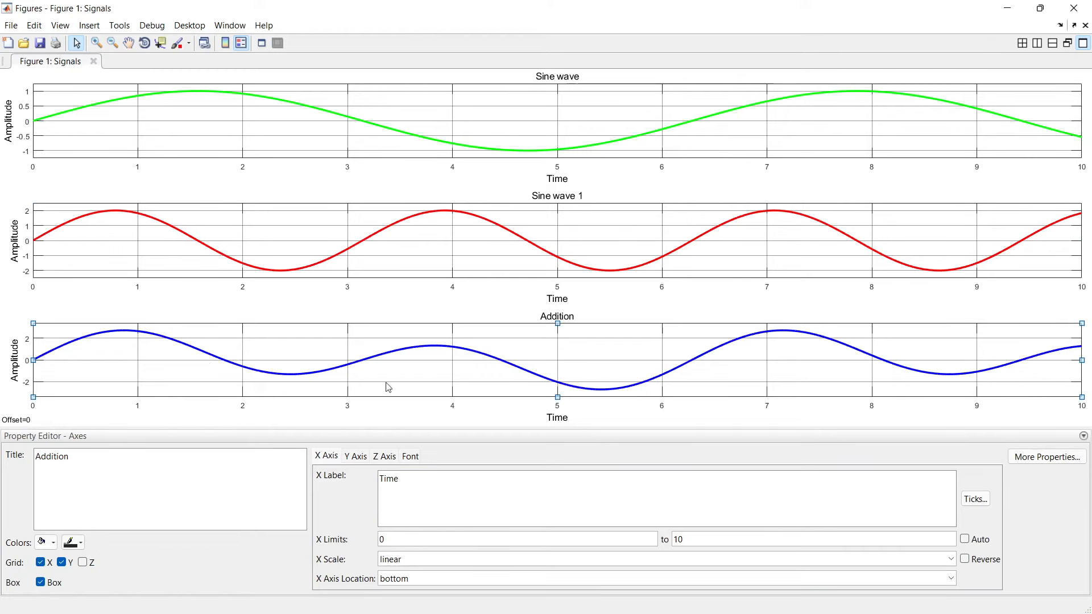
pyautogui.click(411, 456)
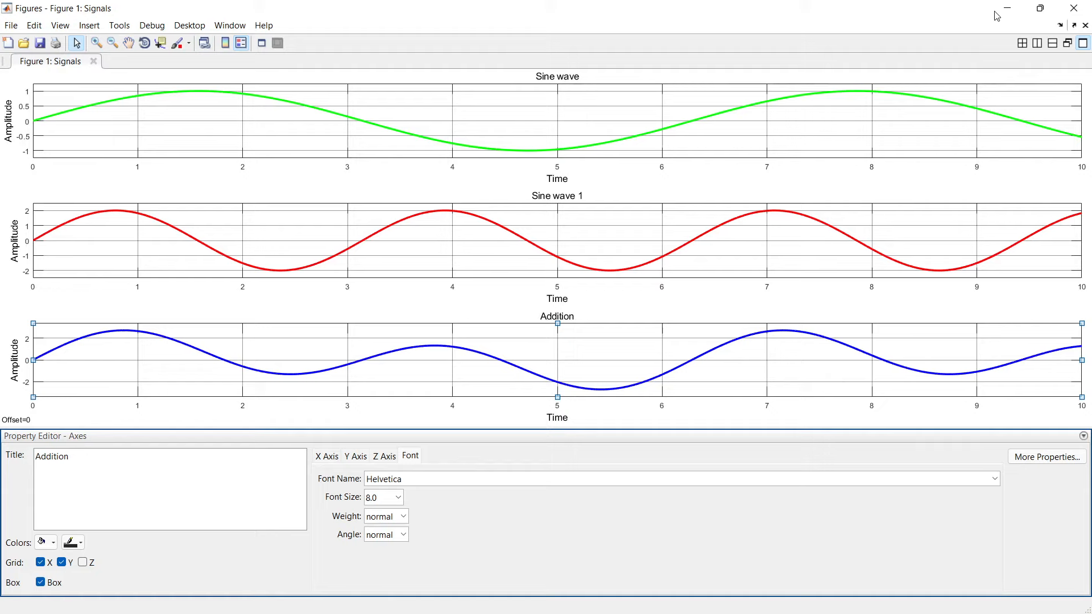
pyautogui.click(1074, 8)
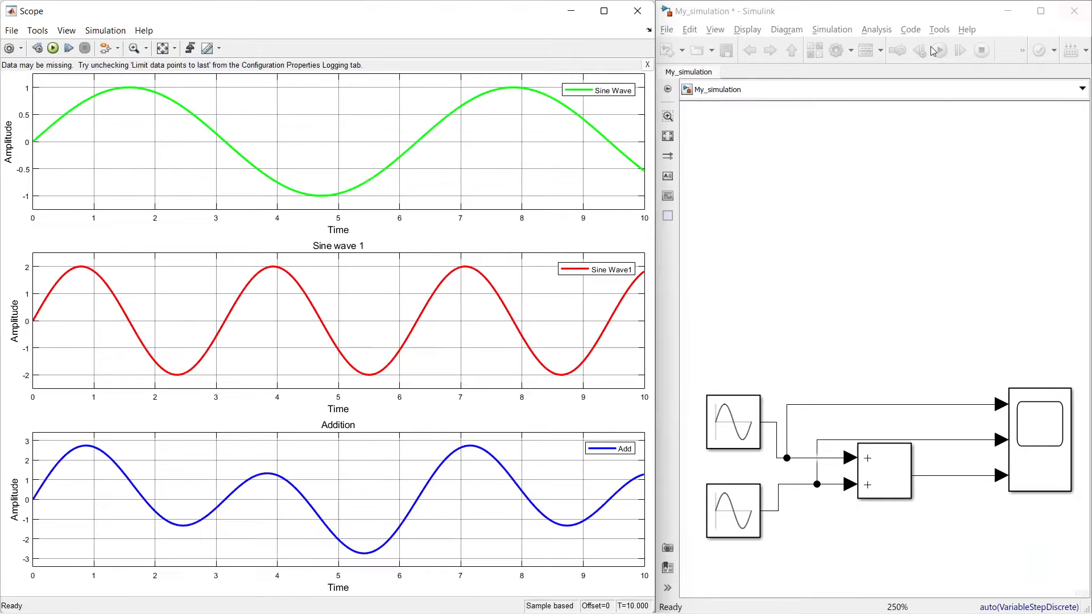
pyautogui.click(10, 31)
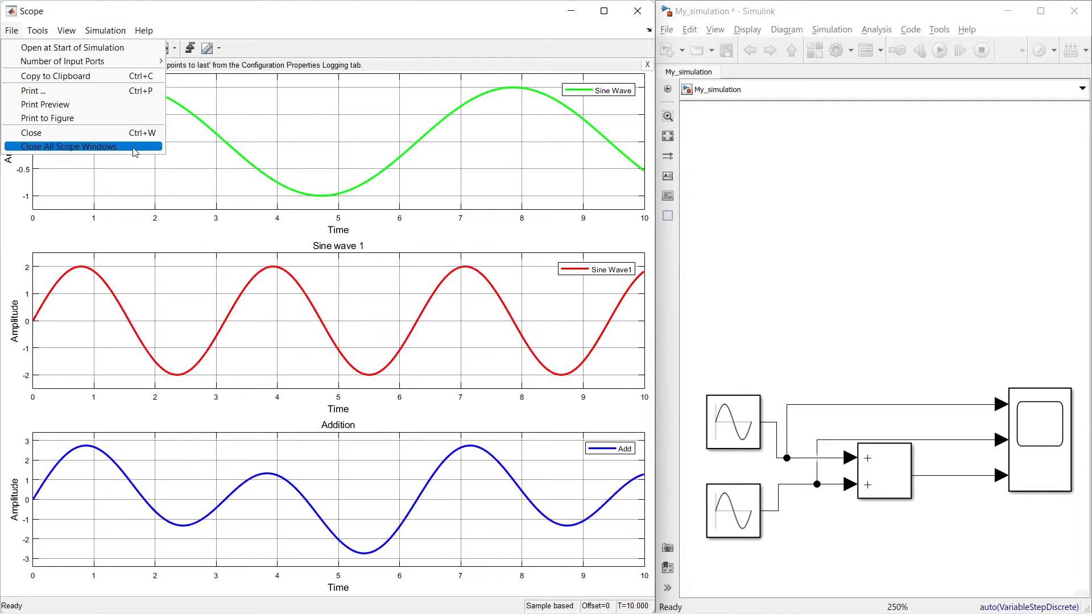
pyautogui.click(286, 135)
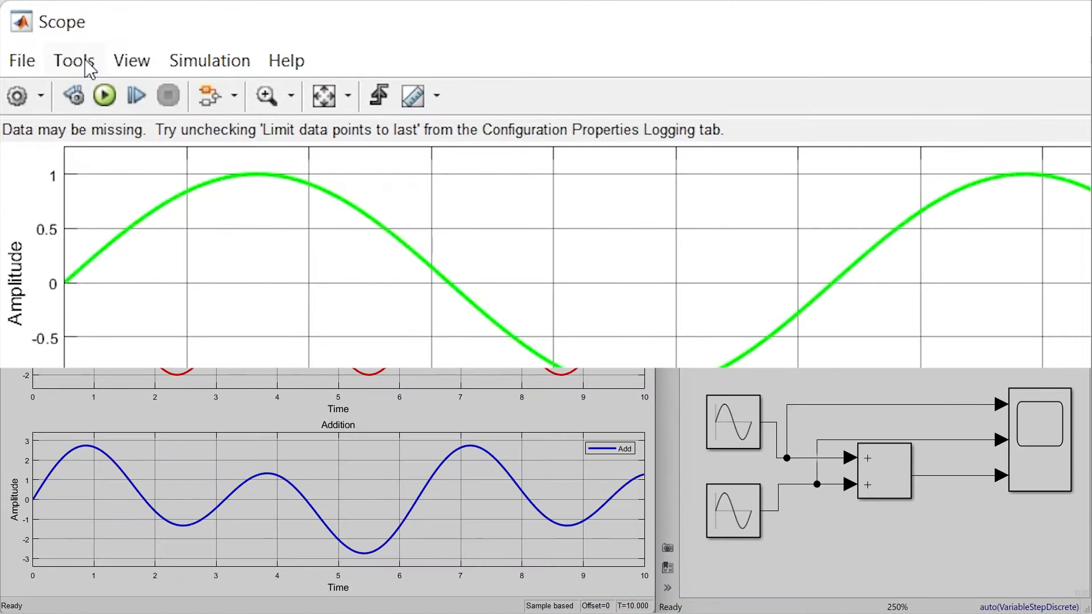
# Use the Scope's Pan tool to shift the Sine Wave plot slightly downward
pyautogui.click(89, 69)
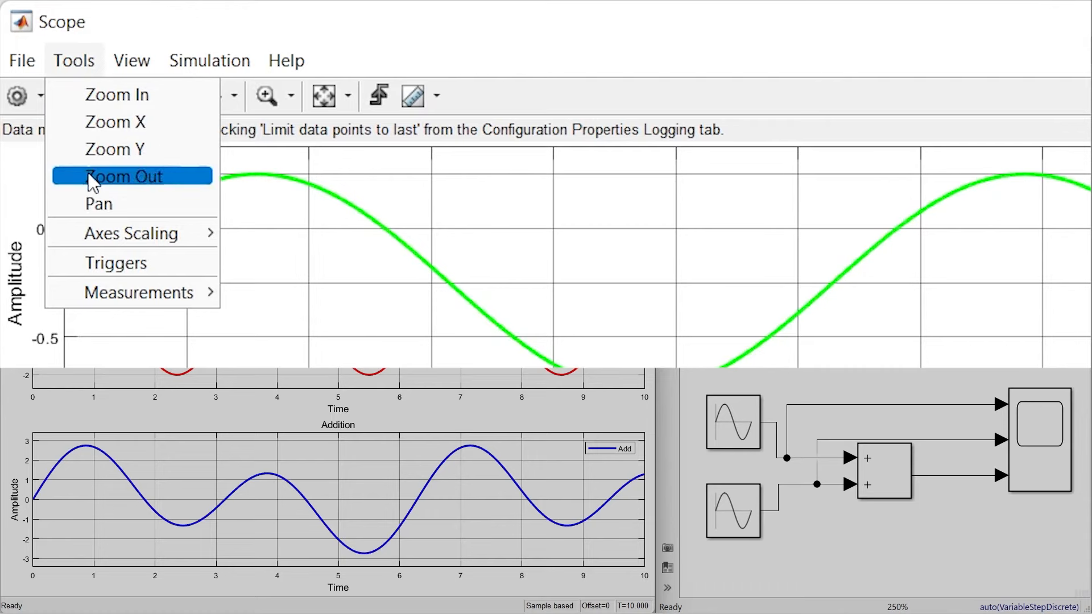
pyautogui.click(156, 205)
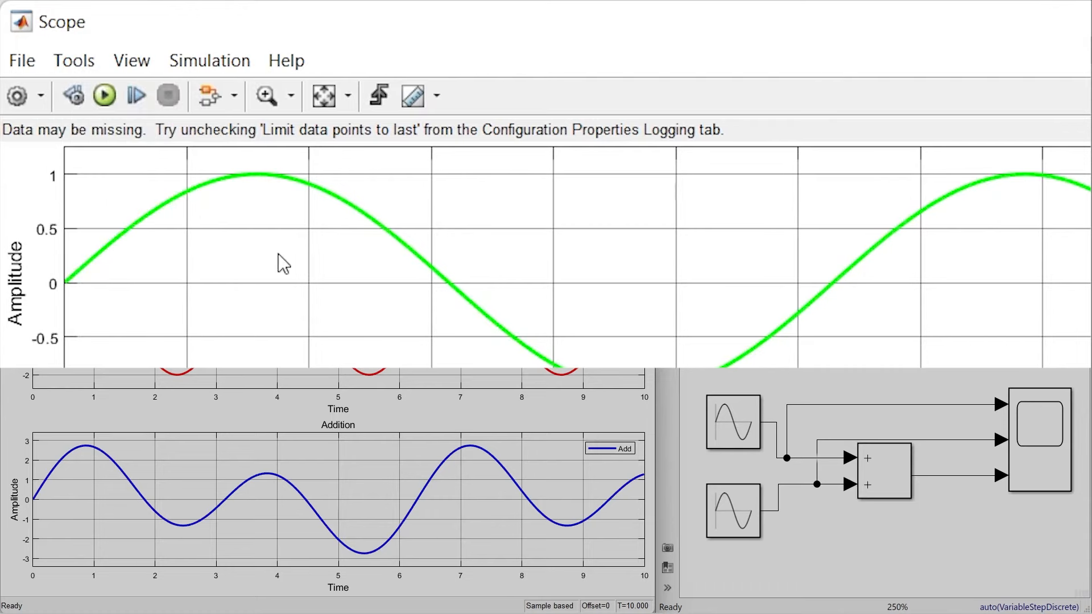
pyautogui.moveTo(139, 124)
pyautogui.mouseDown()
pyautogui.moveTo(195, 114)
pyautogui.moveTo(304, 181)
pyautogui.moveTo(139, 112)
pyautogui.moveTo(195, 171)
pyautogui.moveTo(134, 122)
pyautogui.moveTo(167, 129)
pyautogui.moveTo(149, 97)
pyautogui.moveTo(139, 131)
pyautogui.mouseUp()
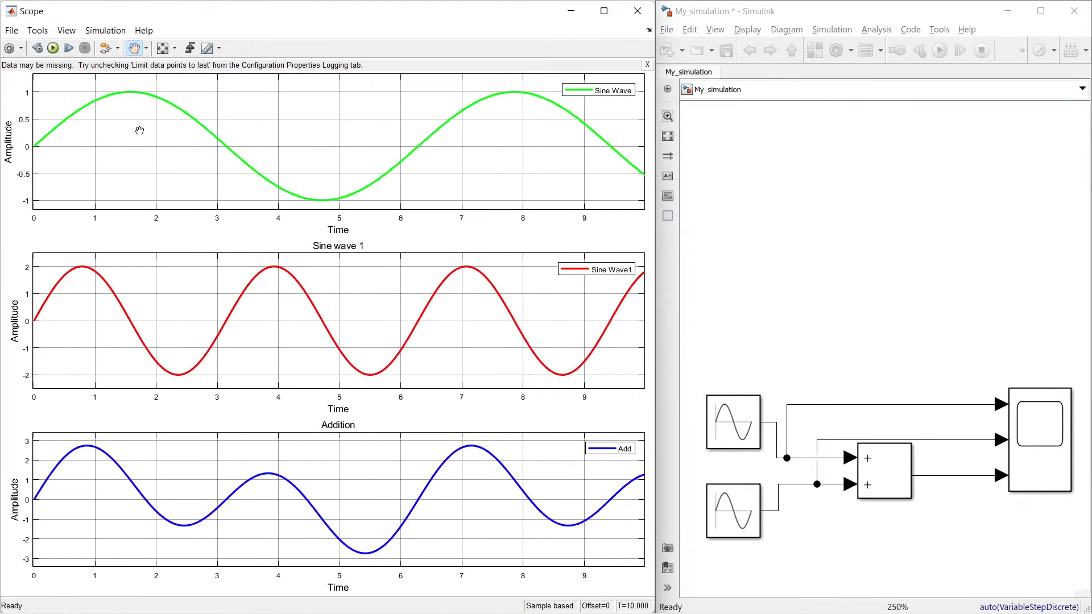
# Zoom in repeatedly on the Sine Wave plot in the Scope's first display
pyautogui.click(38, 32)
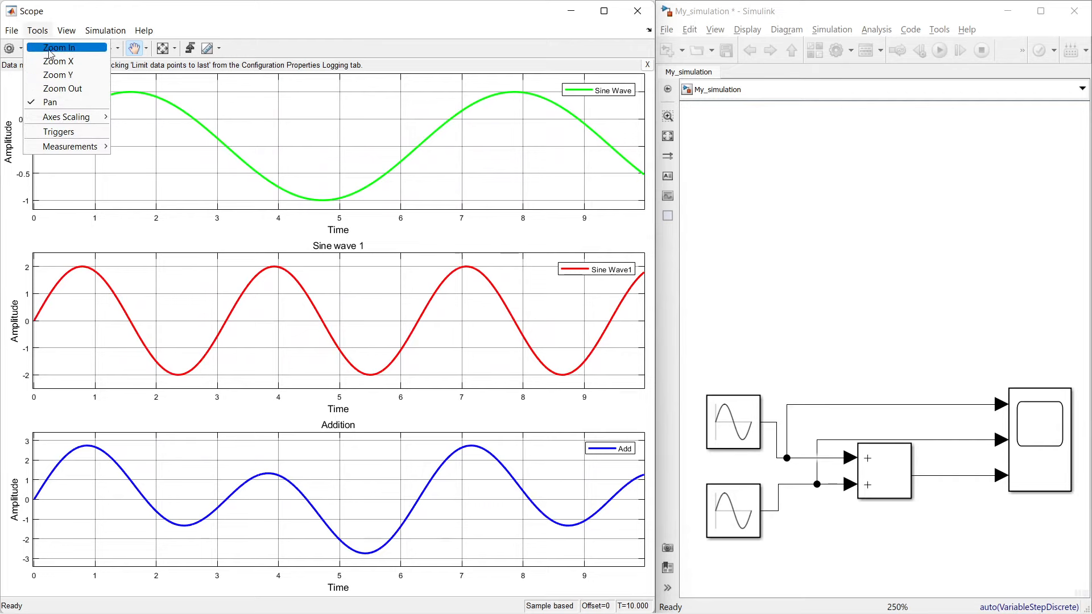
pyautogui.click(177, 29)
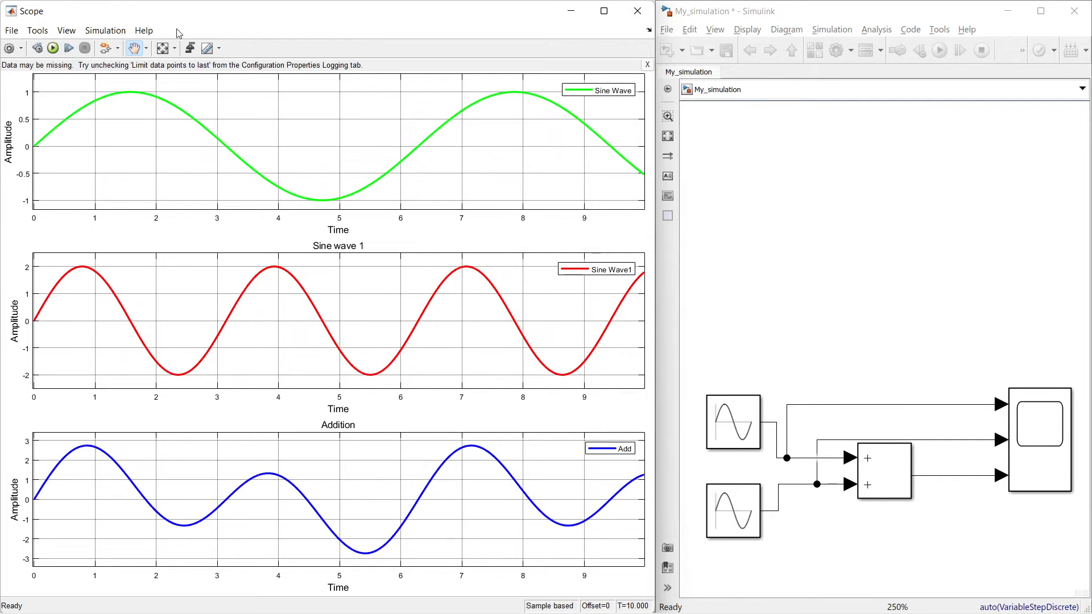
pyautogui.click(147, 50)
pyautogui.click(136, 66)
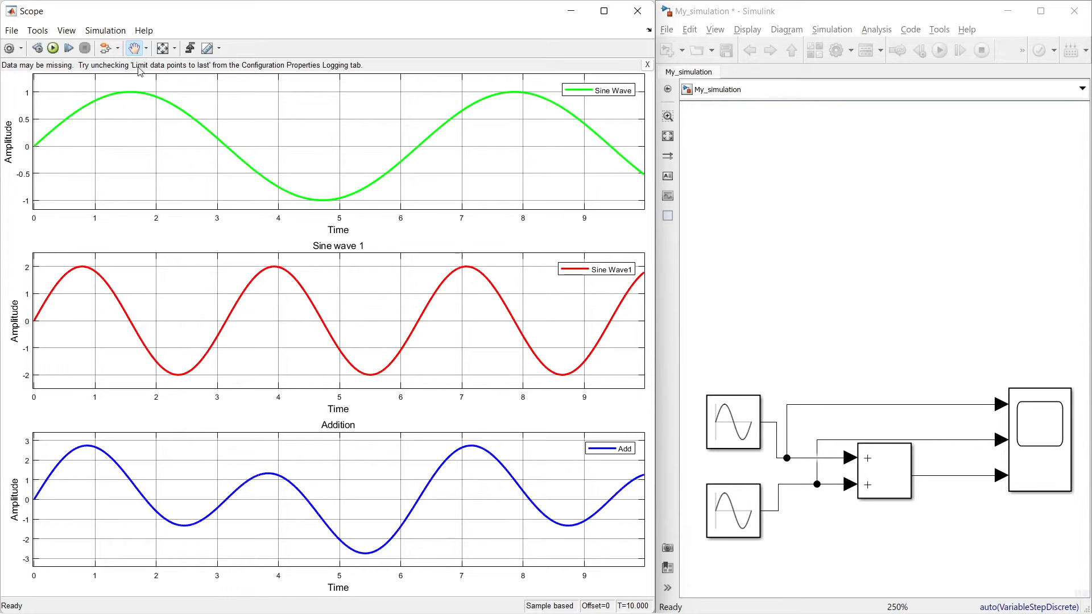
pyautogui.click(142, 113)
pyautogui.click(141, 113)
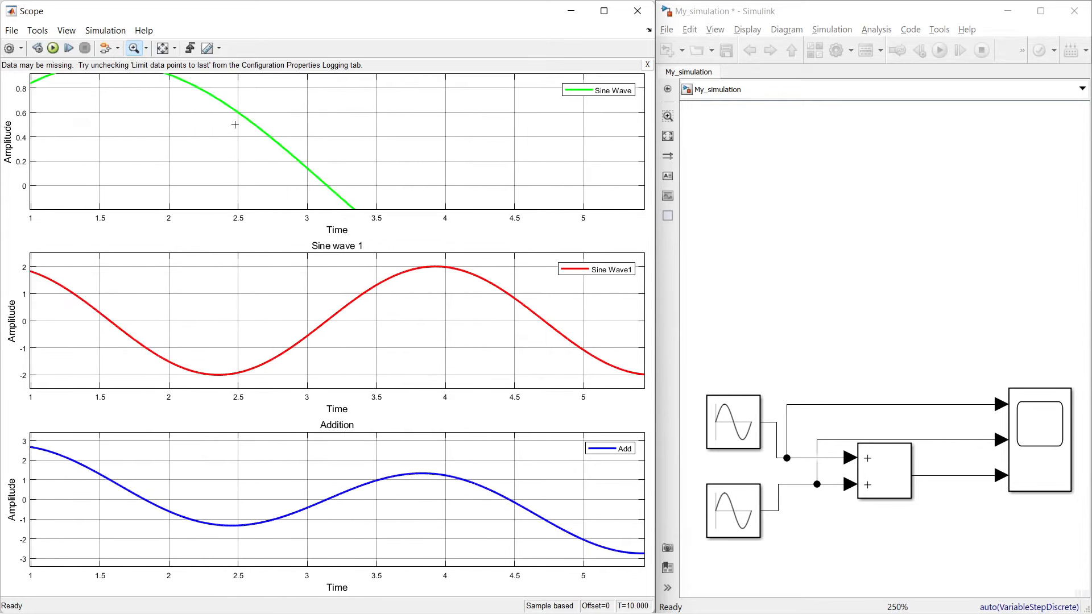
pyautogui.click(272, 126)
pyautogui.click(260, 133)
pyautogui.click(266, 131)
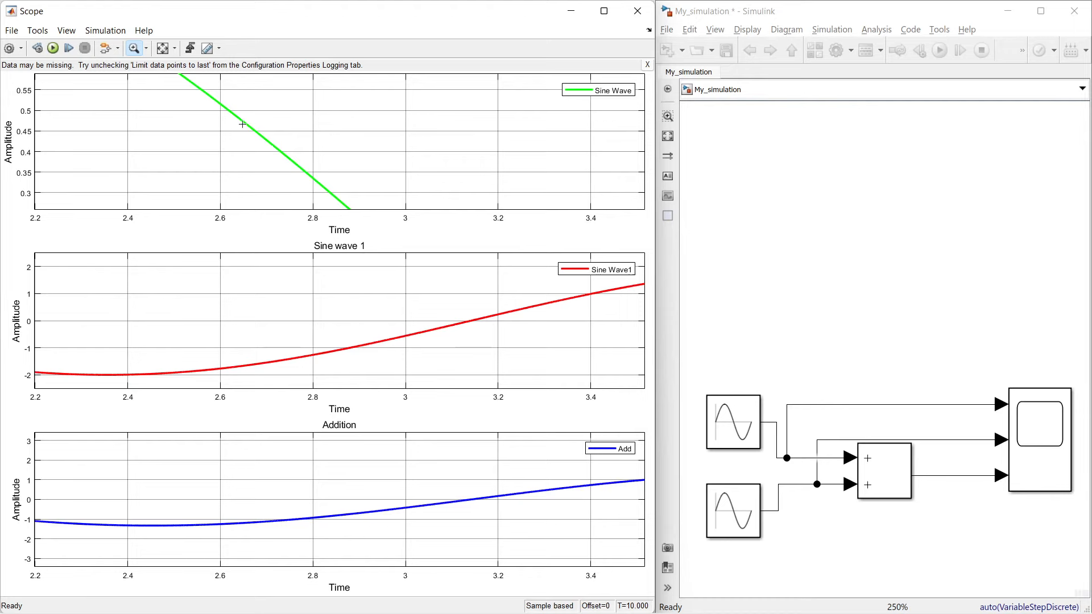
# Zoom out on the Sine Wave plot to view the Scope's full time range
pyautogui.click(148, 48)
pyautogui.click(136, 98)
pyautogui.click(187, 125)
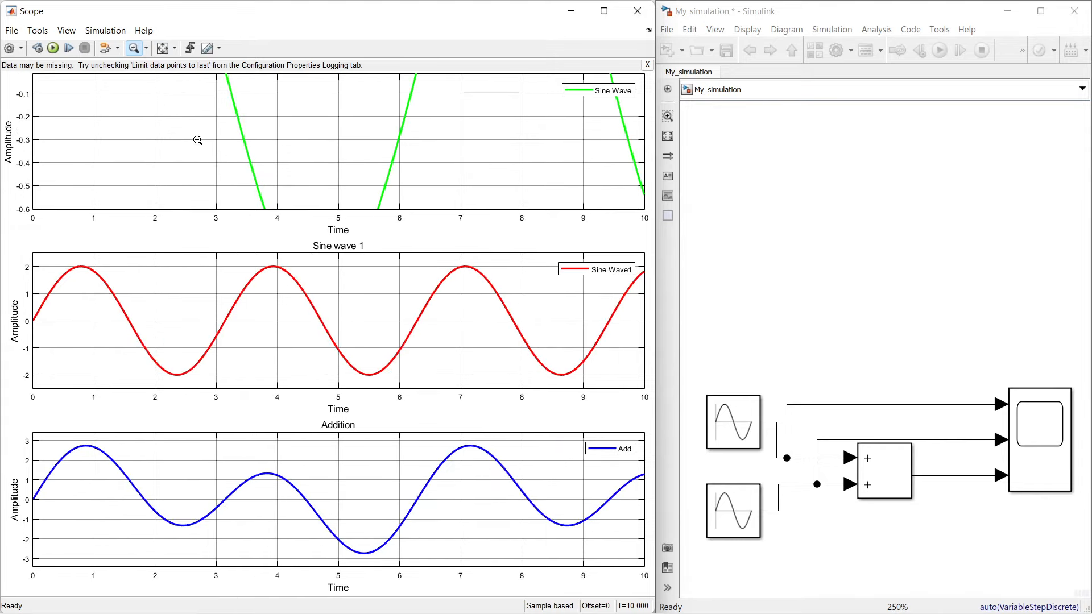
# Magnify the time range with Zoom X on the Sine Wave and Sine wave 1 plots, and restore the full axes limits
pyautogui.click(164, 50)
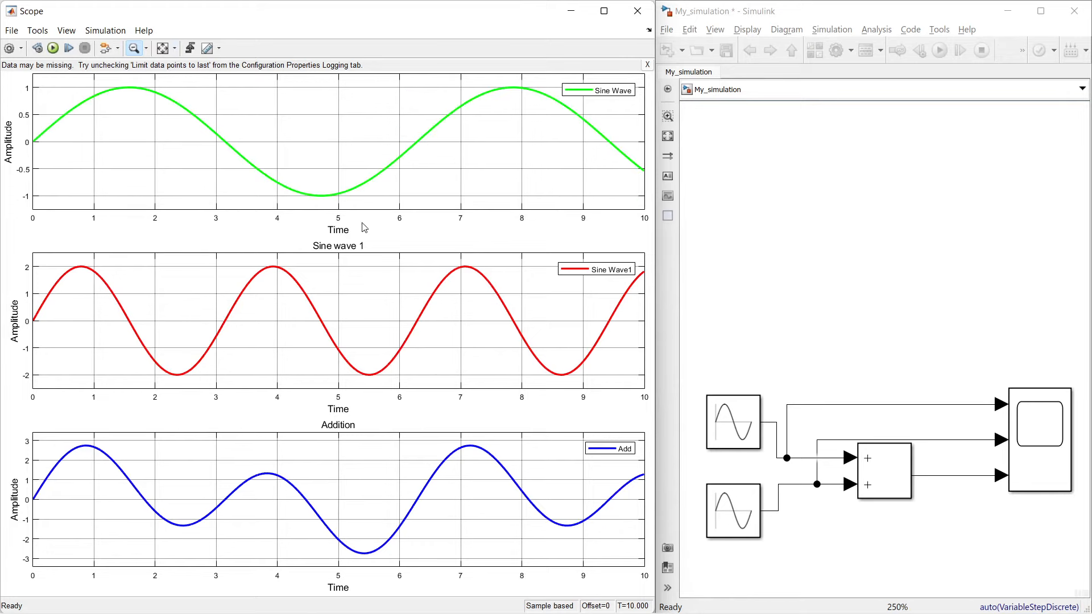
pyautogui.click(146, 48)
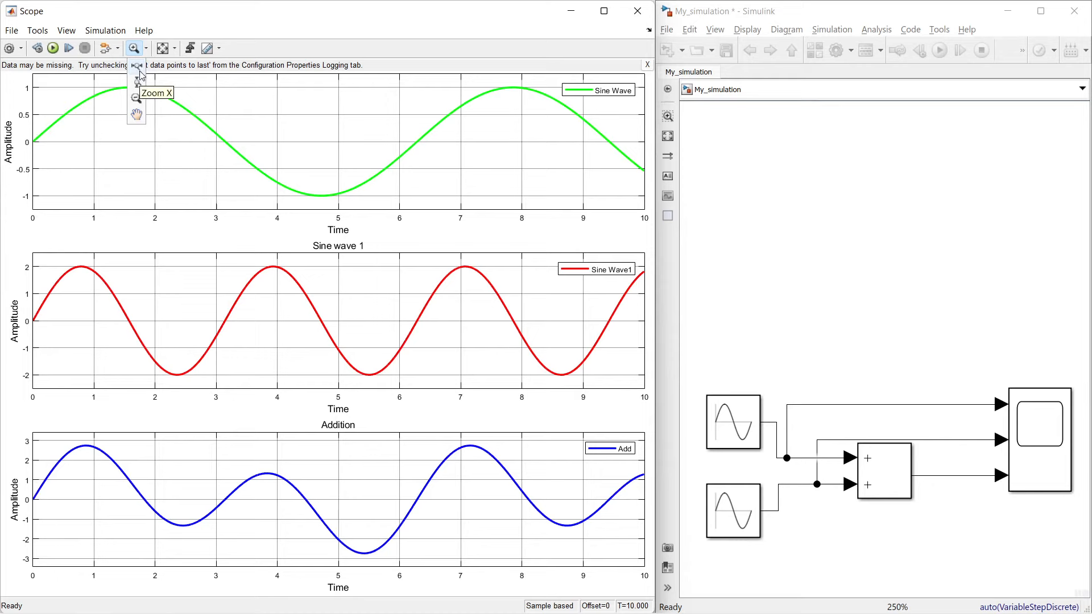
pyautogui.click(139, 67)
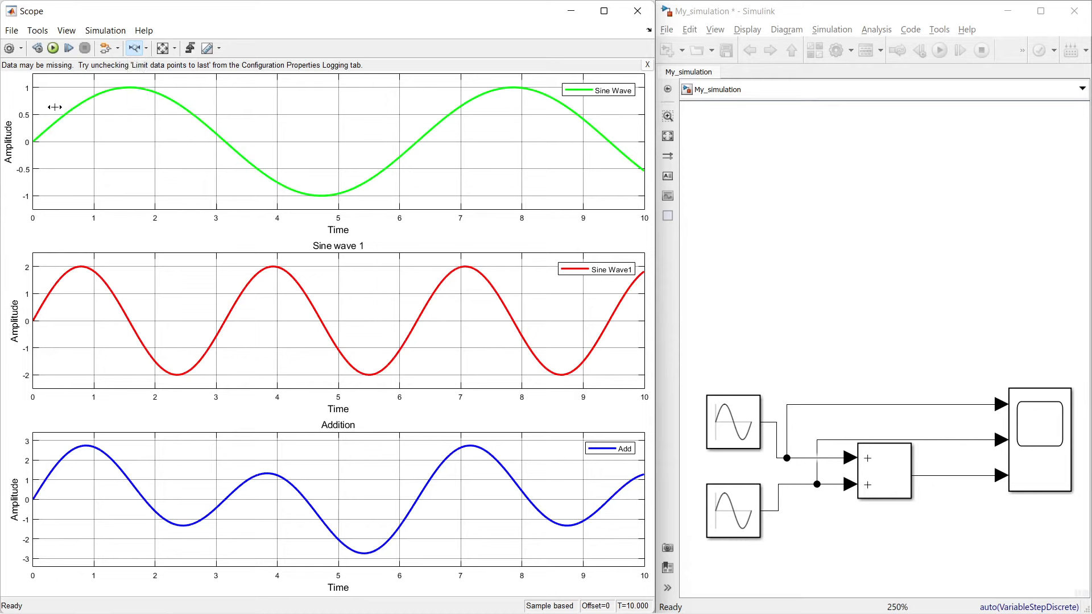
pyautogui.moveTo(56, 107); pyautogui.dragTo(230, 107)
pyautogui.moveTo(230, 107); pyautogui.dragTo(229, 106)
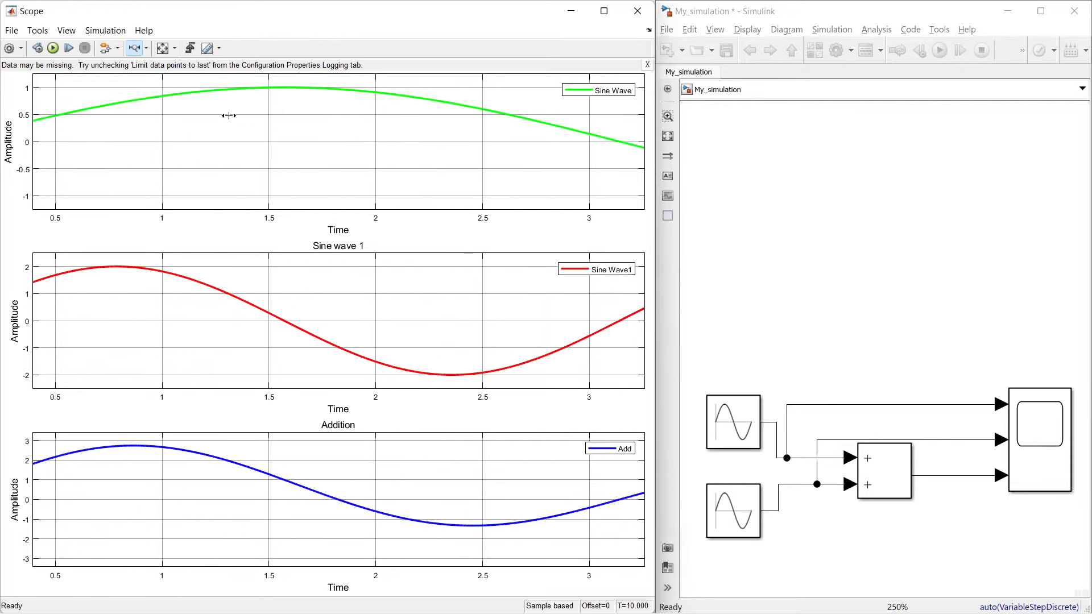
pyautogui.moveTo(199, 300); pyautogui.dragTo(298, 297)
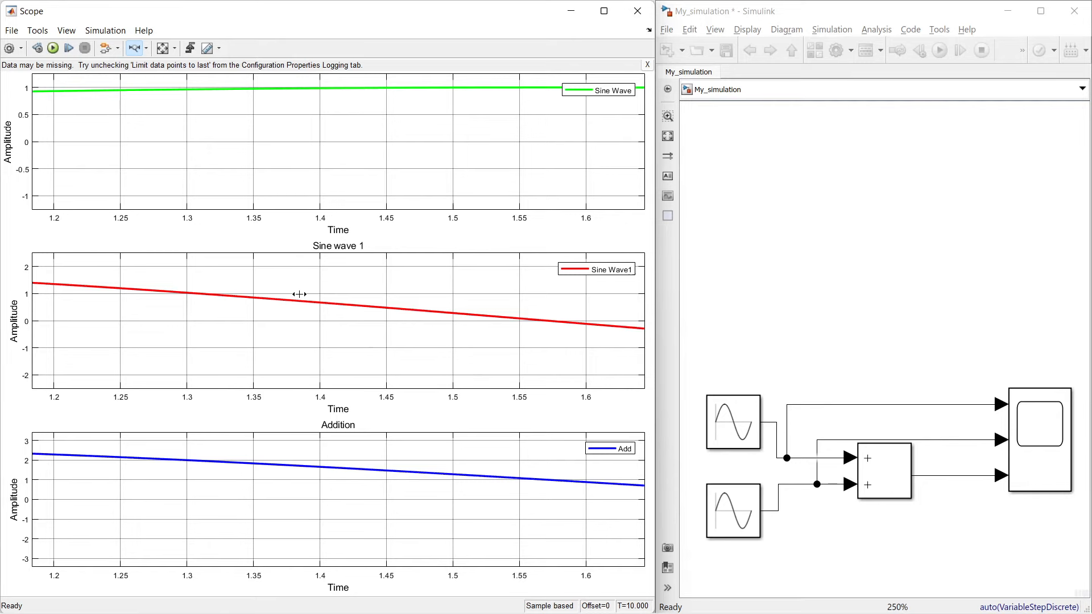
pyautogui.click(160, 49)
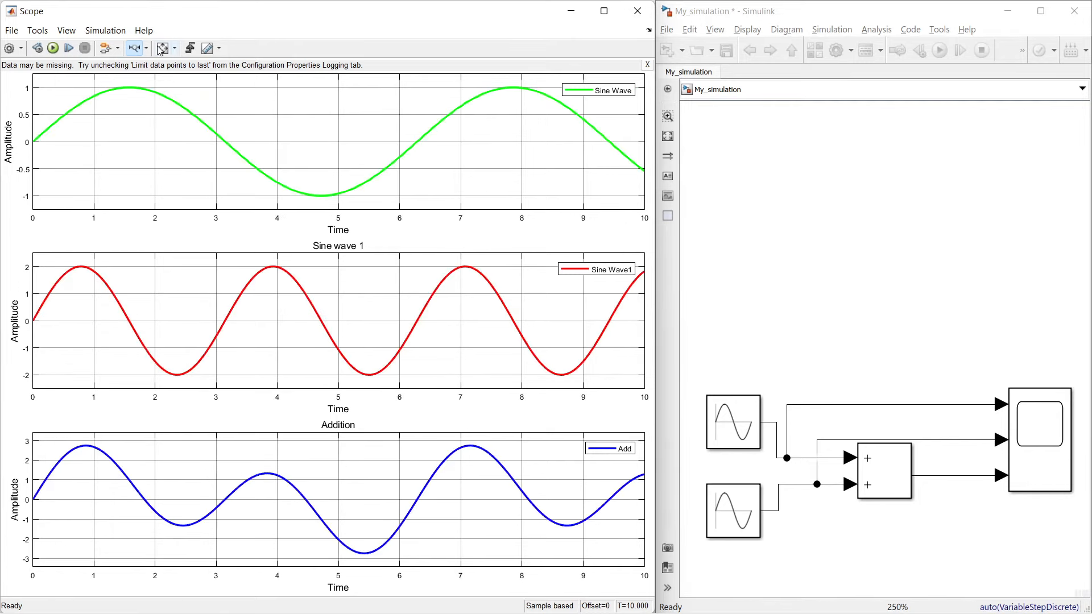
# Magnify the amplitude range of the Sine Wave plot with Zoom Y, and scale the axes back to their full limits
pyautogui.click(146, 50)
pyautogui.click(141, 83)
pyautogui.moveTo(269, 82); pyautogui.dragTo(264, 168)
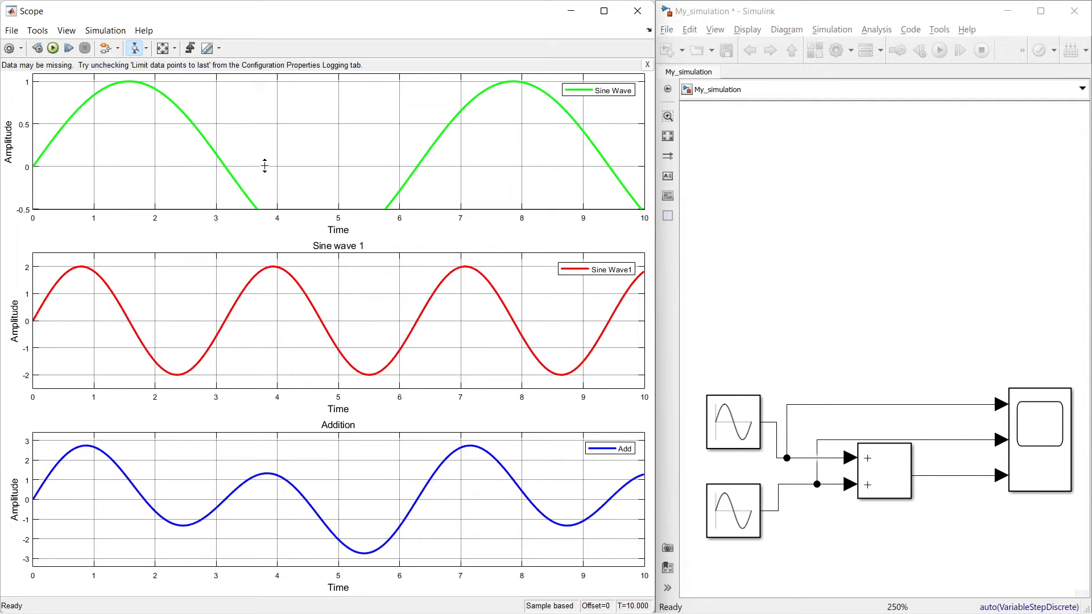
pyautogui.click(162, 48)
# Scale only the X-axis limits, and restore the axes after a short vertical zoom on the Sine Wave plot
pyautogui.click(146, 49)
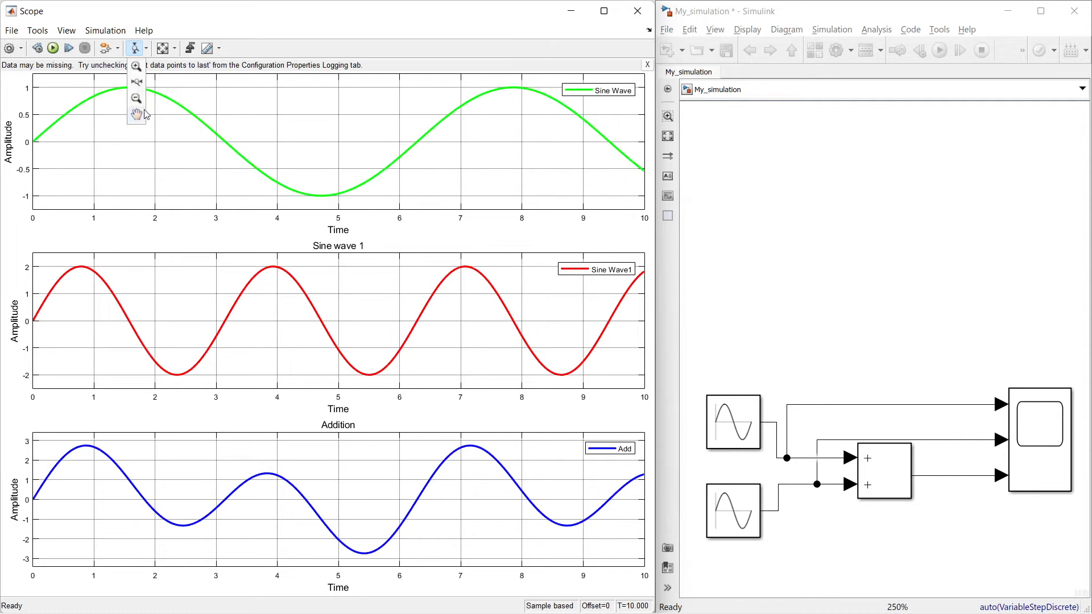
pyautogui.click(170, 33)
pyautogui.click(174, 49)
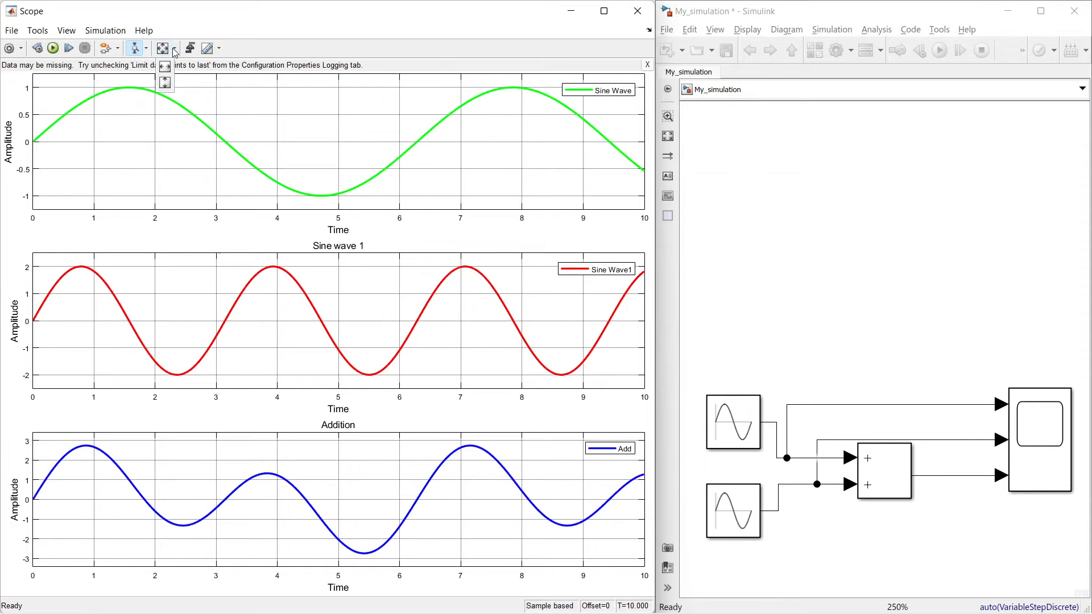
pyautogui.click(163, 70)
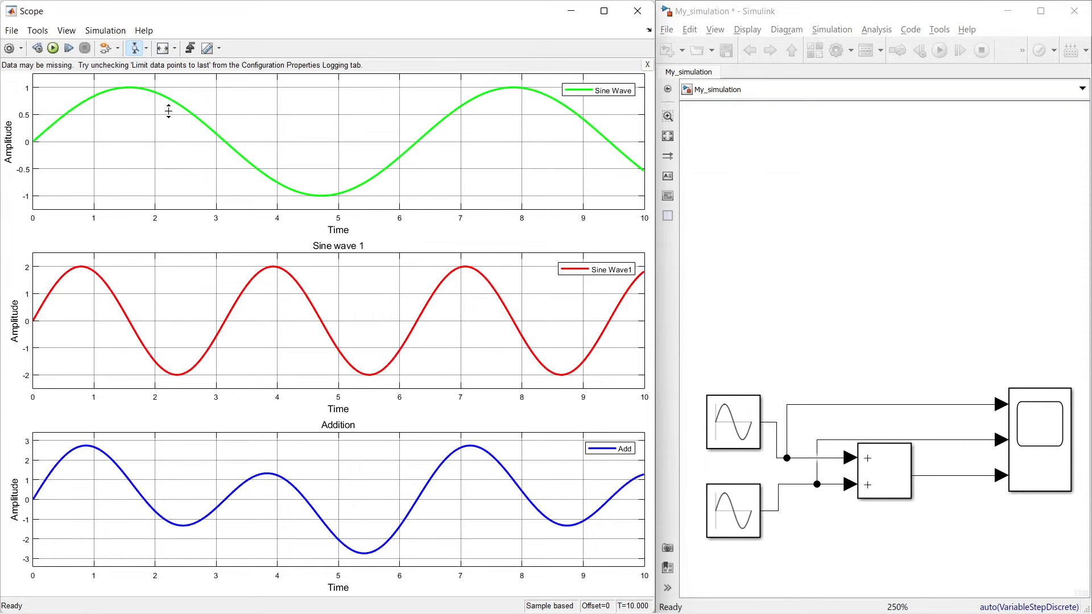
pyautogui.moveTo(168, 113); pyautogui.dragTo(182, 143)
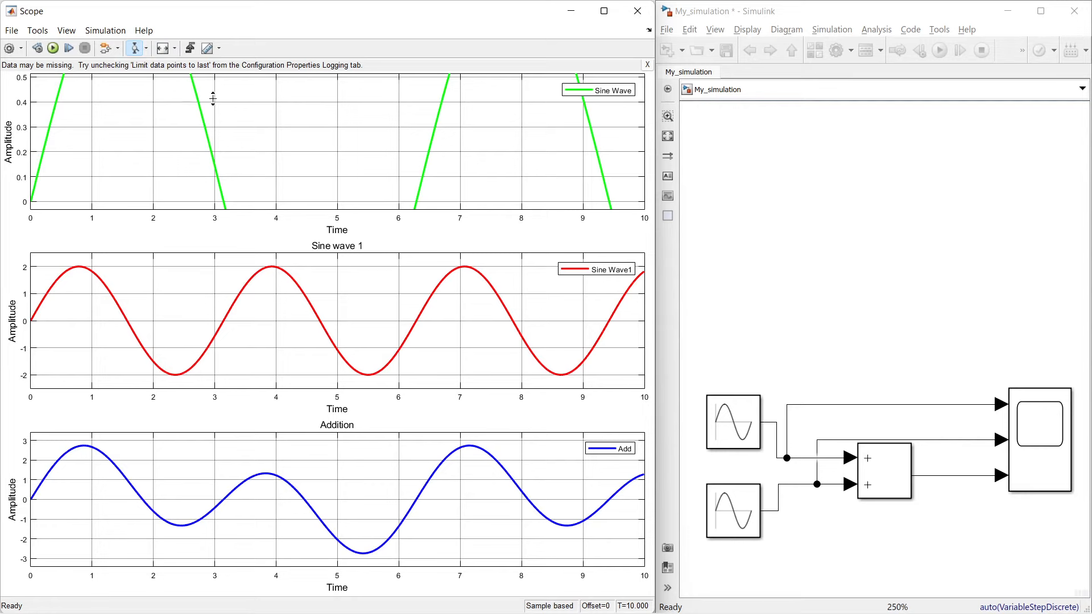
pyautogui.click(175, 50)
pyautogui.click(169, 87)
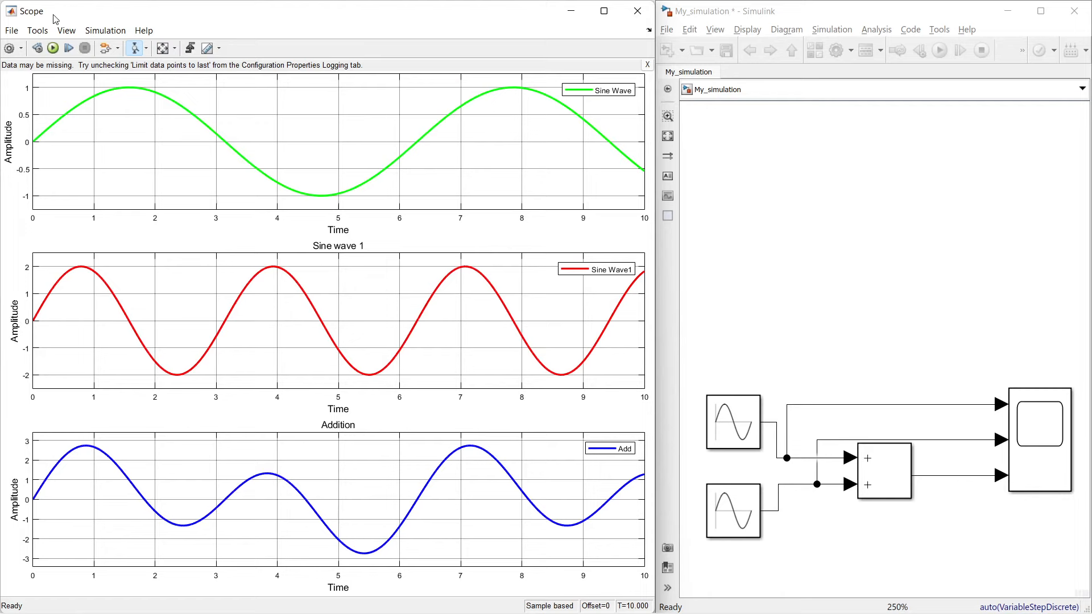
pyautogui.click(39, 32)
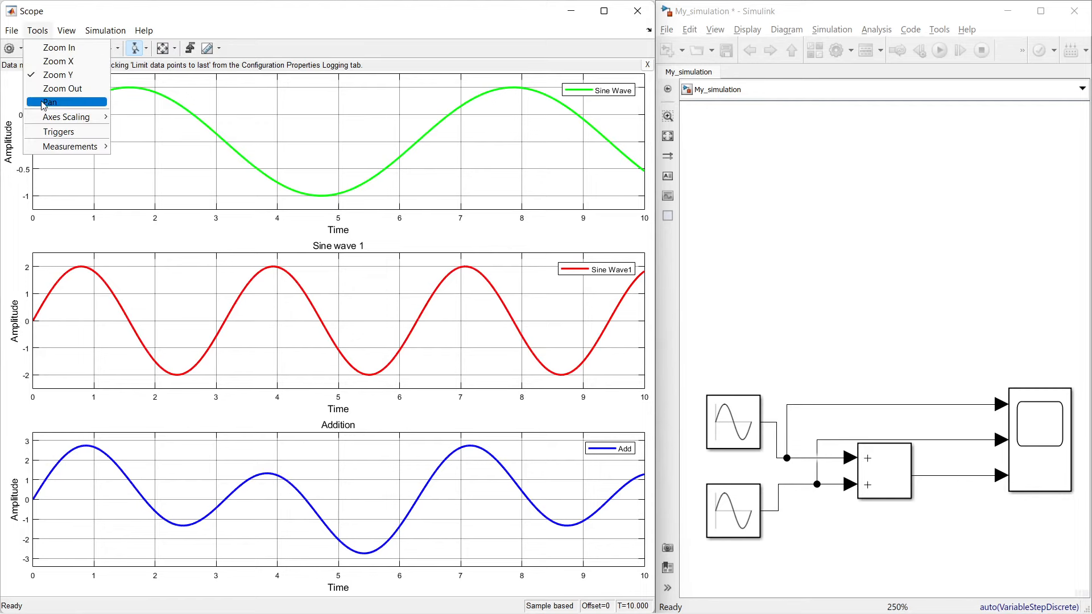
pyautogui.click(283, 29)
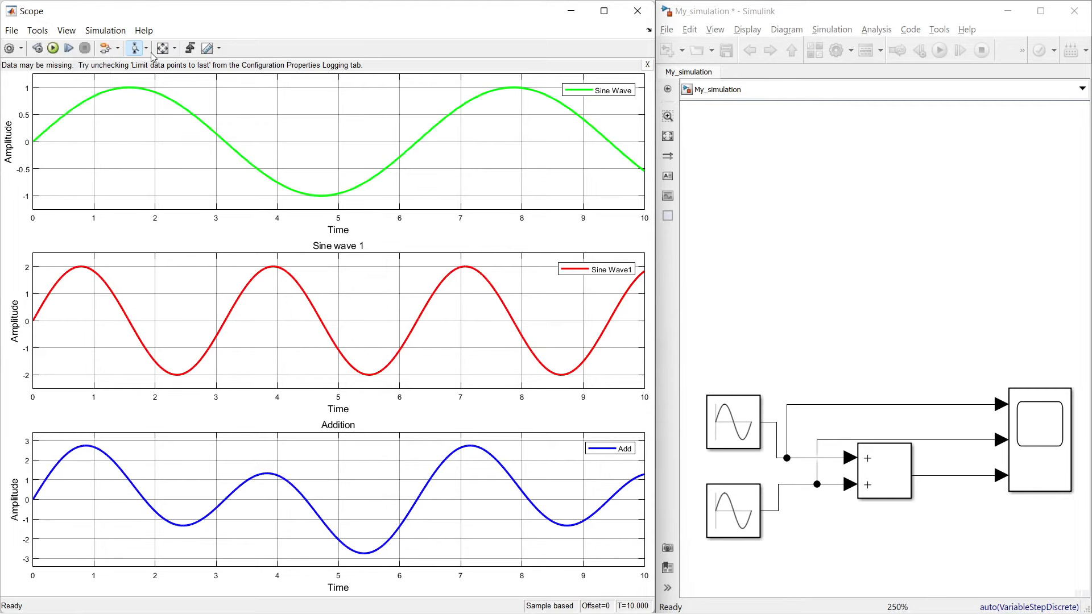
pyautogui.click(38, 30)
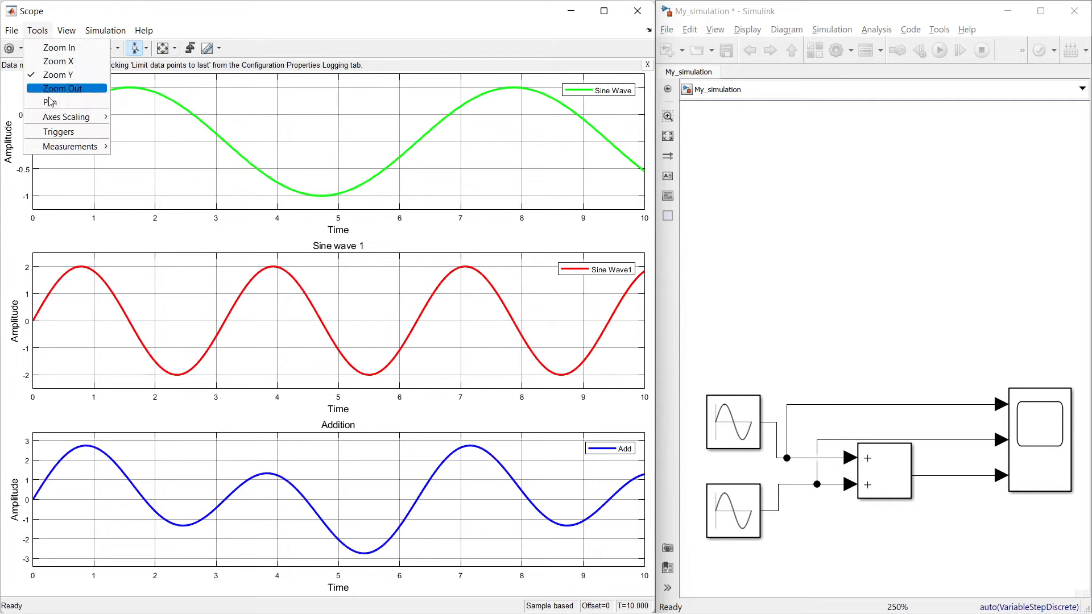
pyautogui.moveTo(54, 117)
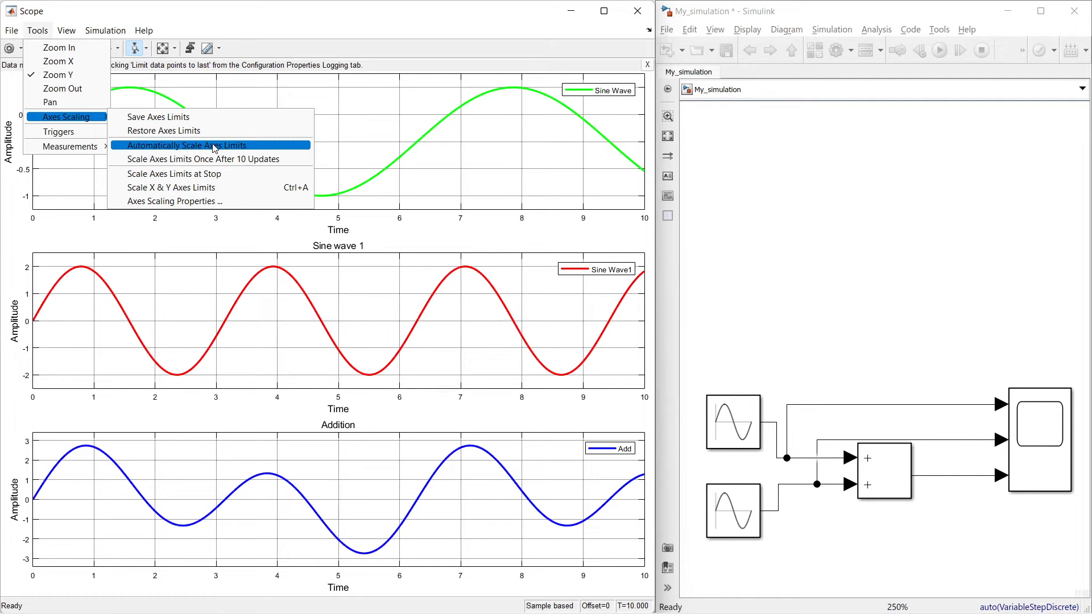
pyautogui.click(182, 31)
pyautogui.click(175, 49)
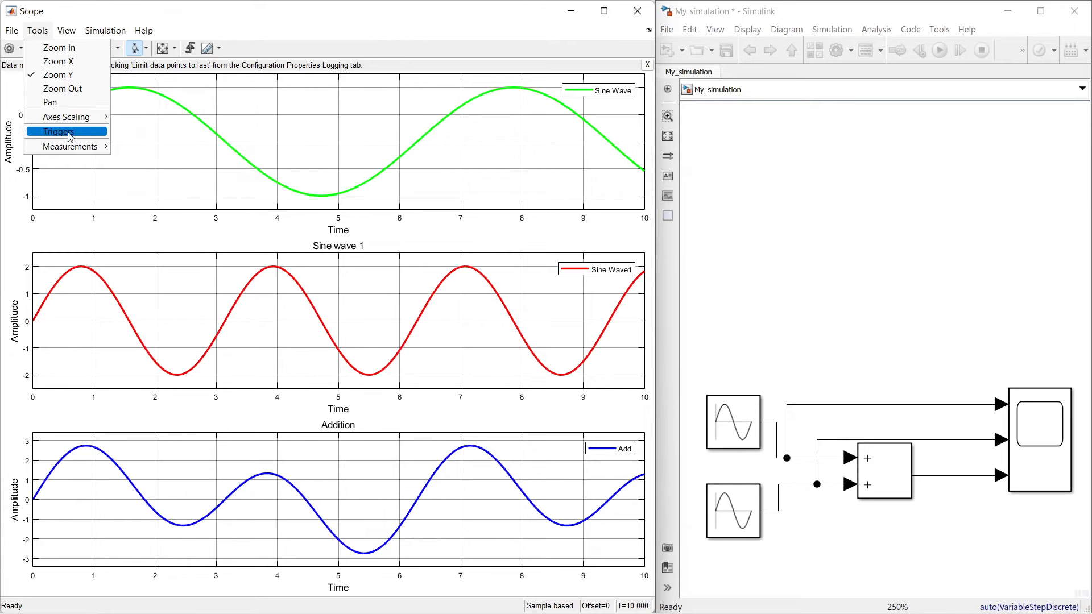
# Enable Trace Selection and switch the selected trace to Add, to Sine Wave1 and back to Sine Wave
pyautogui.moveTo(71, 147)
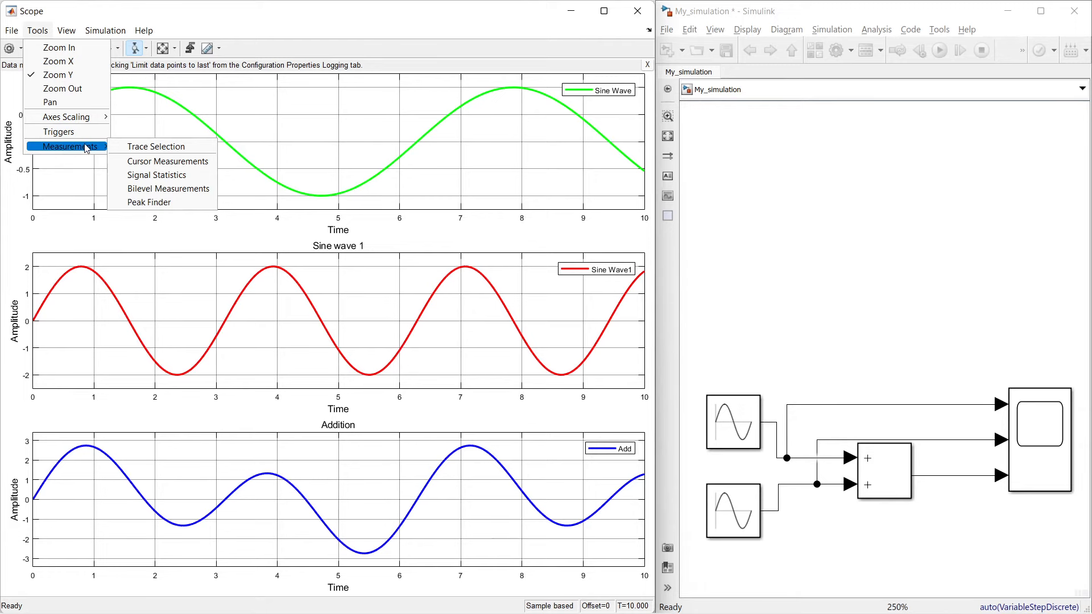
pyautogui.click(135, 149)
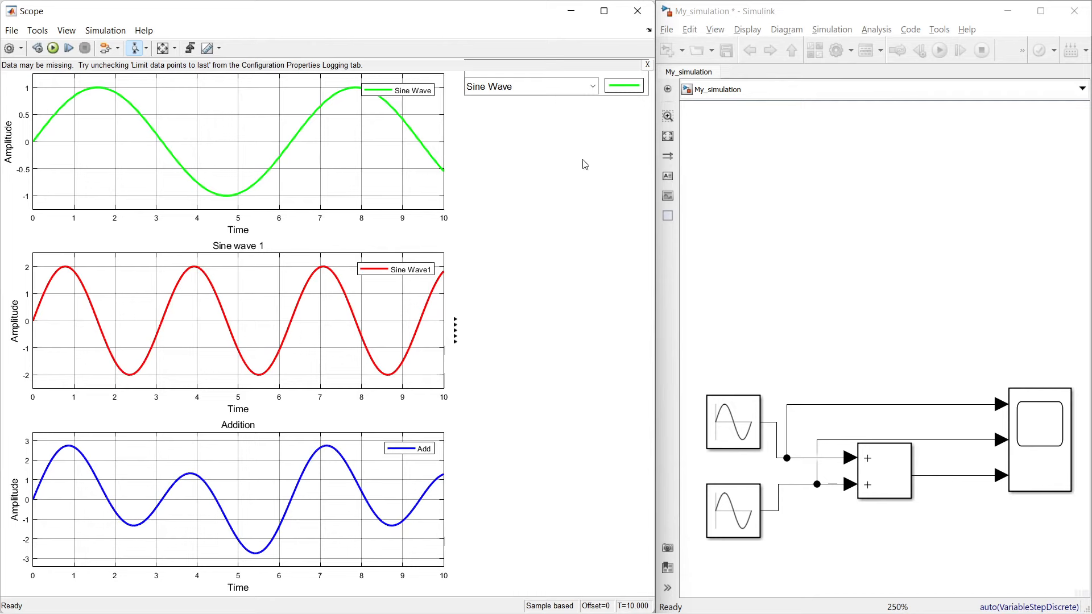
pyautogui.click(591, 87)
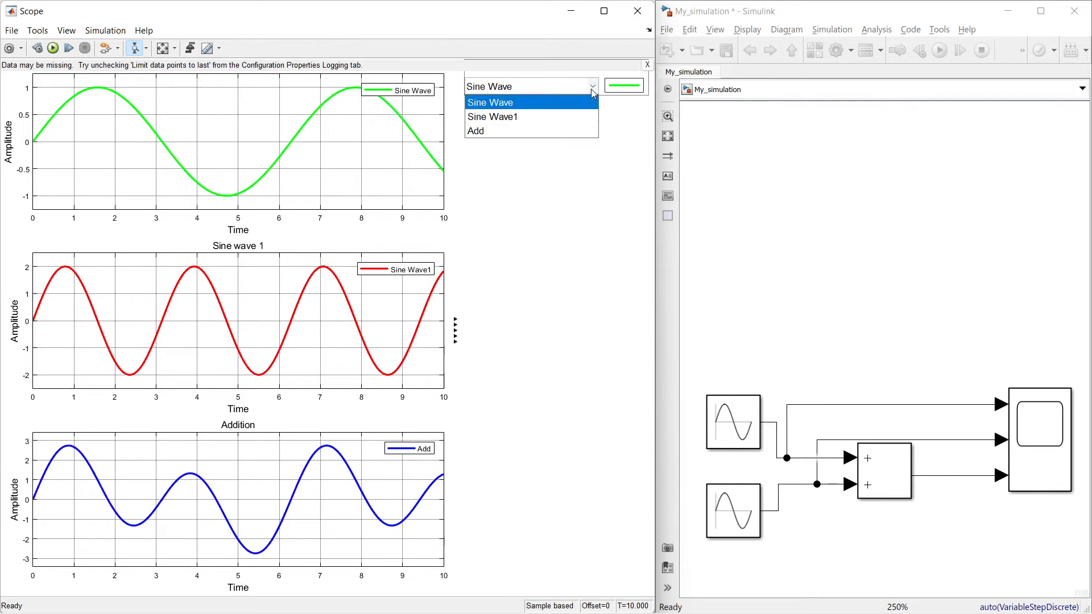
pyautogui.click(546, 131)
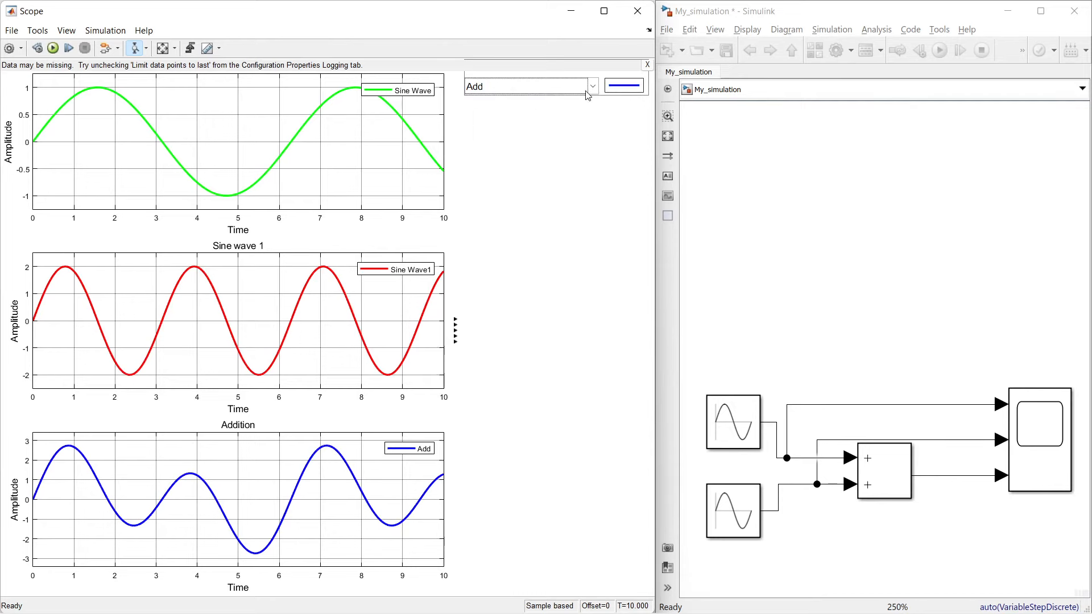
pyautogui.click(591, 87)
pyautogui.click(558, 118)
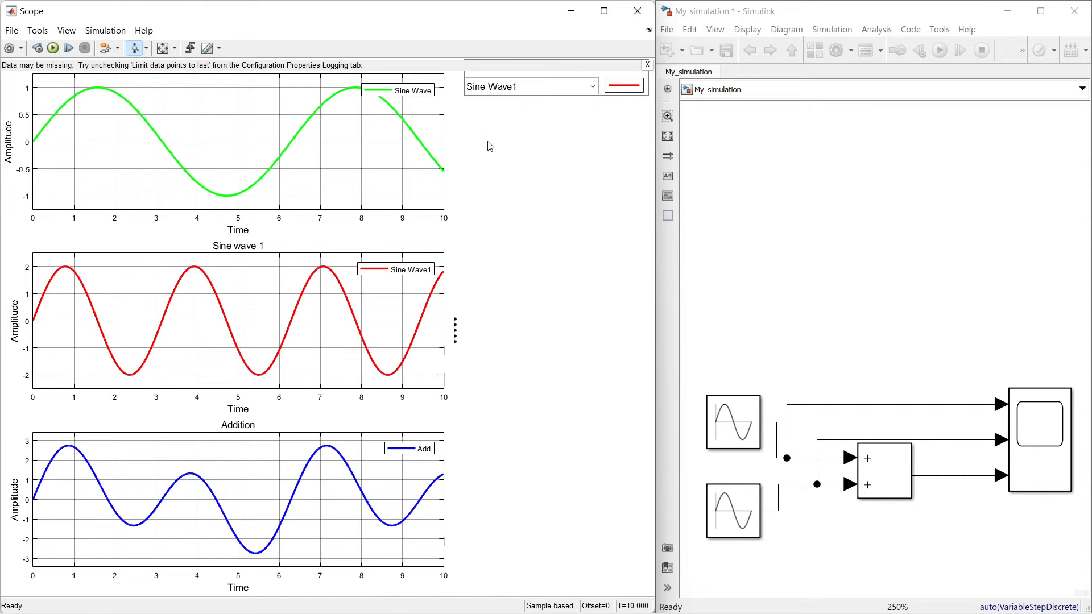
pyautogui.click(592, 87)
# Enable Cursor Measurements in the Scope with Sine Wave as the measured trace
pyautogui.click(38, 30)
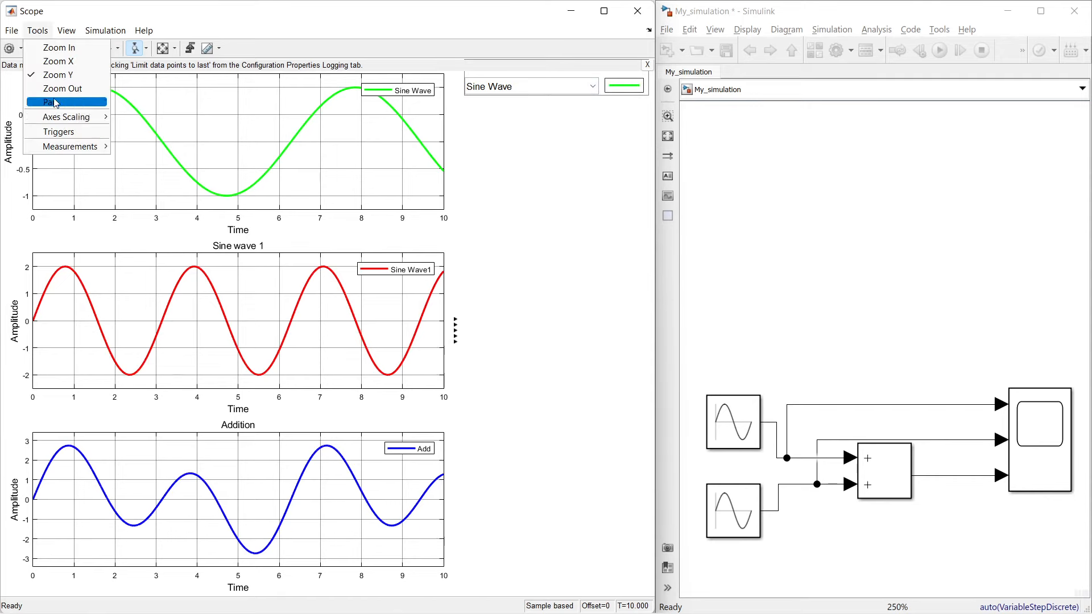
pyautogui.moveTo(68, 146)
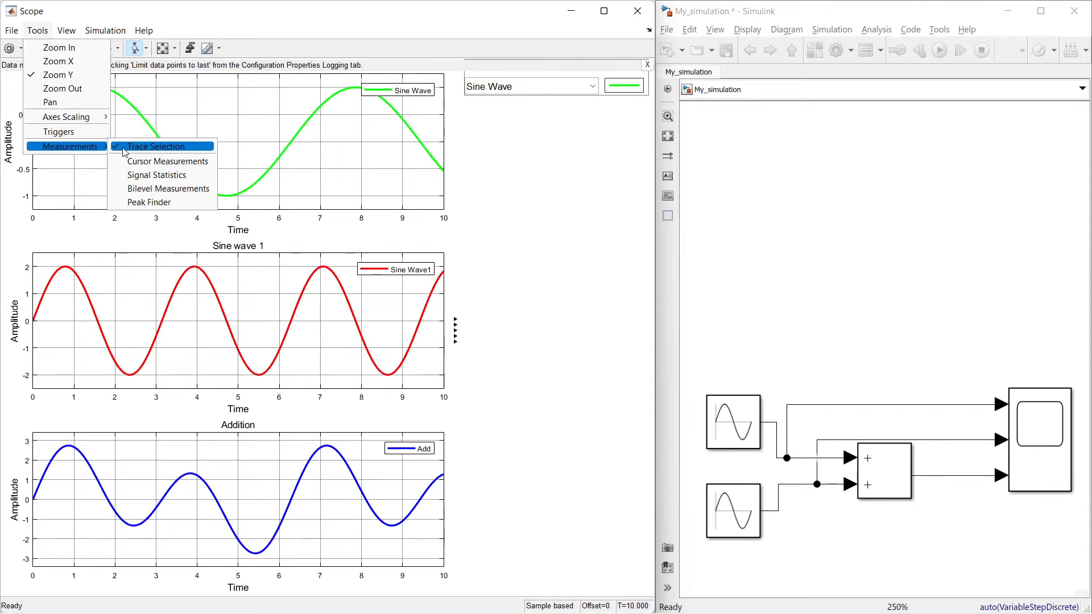
pyautogui.click(170, 161)
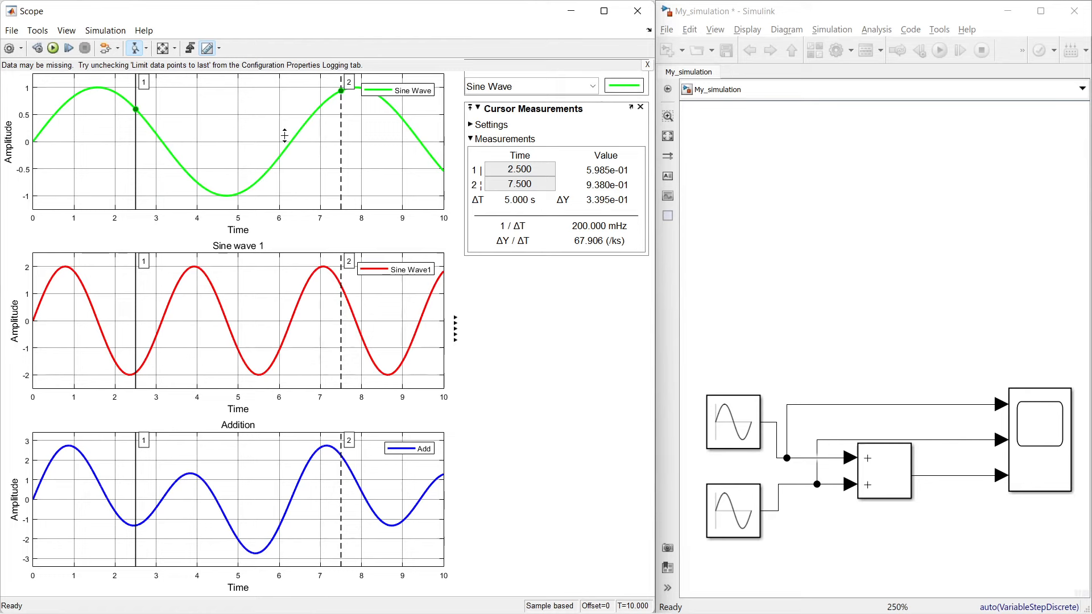
pyautogui.click(593, 86)
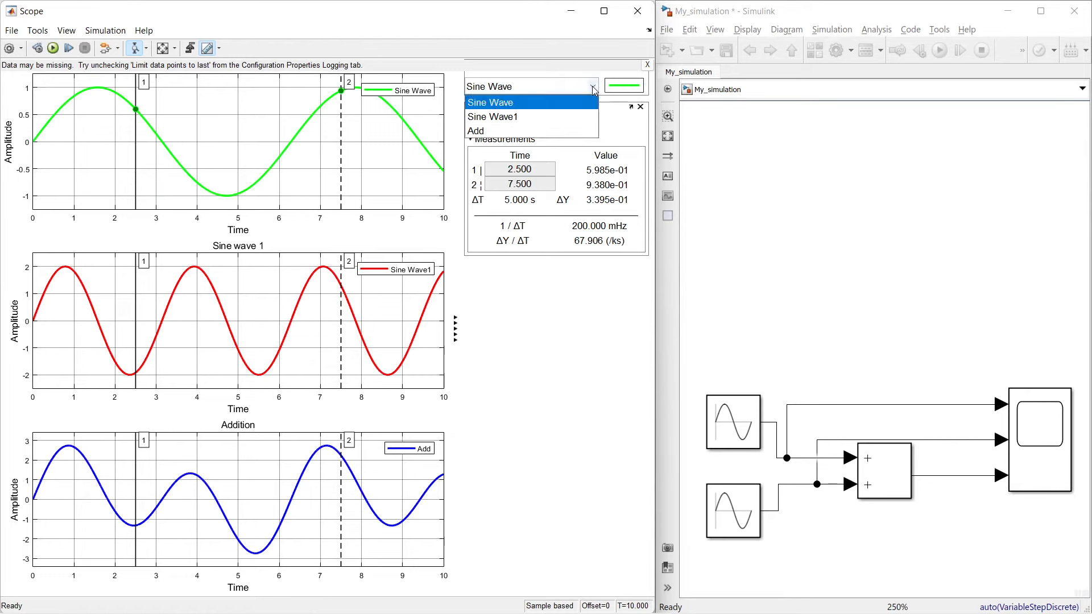
pyautogui.click(571, 101)
# Select the Sine Wave1 trace and move its second cursor to about 7.0 s, near the third peak
pyautogui.click(594, 88)
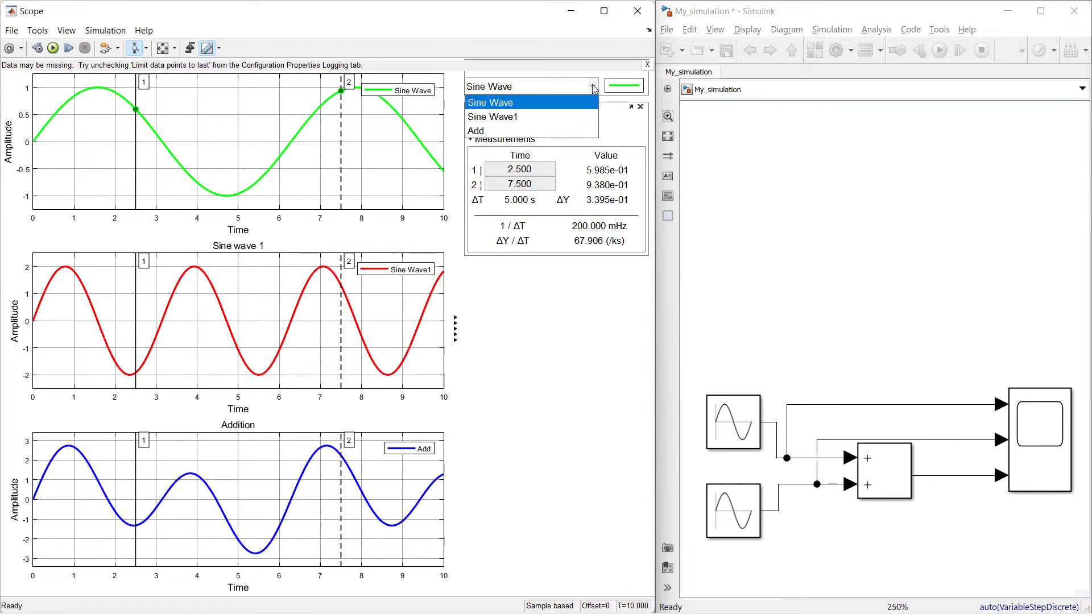
pyautogui.click(550, 118)
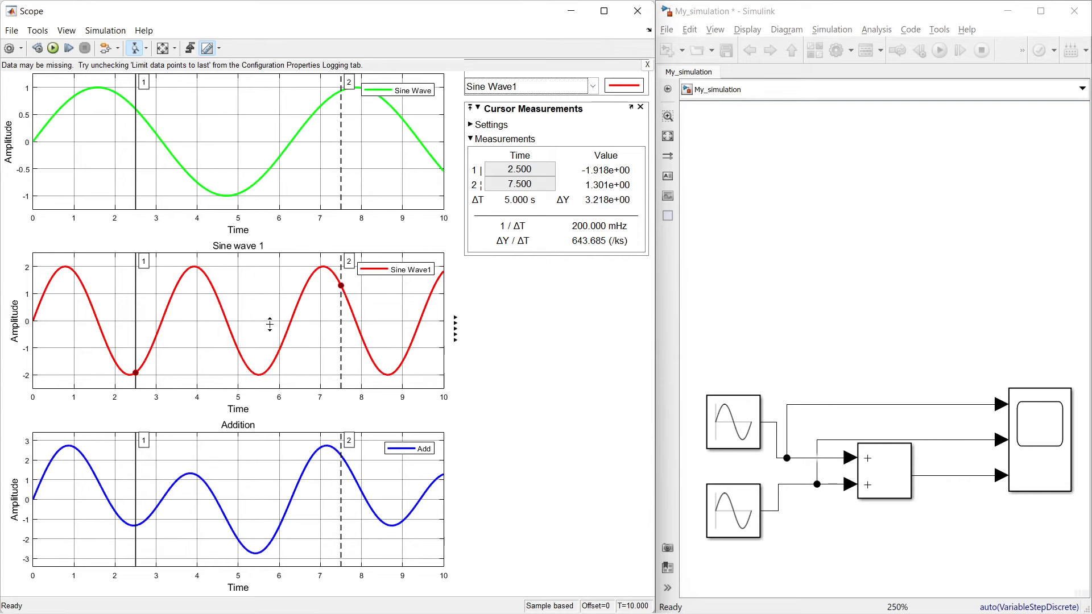
pyautogui.click(341, 306)
pyautogui.moveTo(341, 306); pyautogui.dragTo(320, 310)
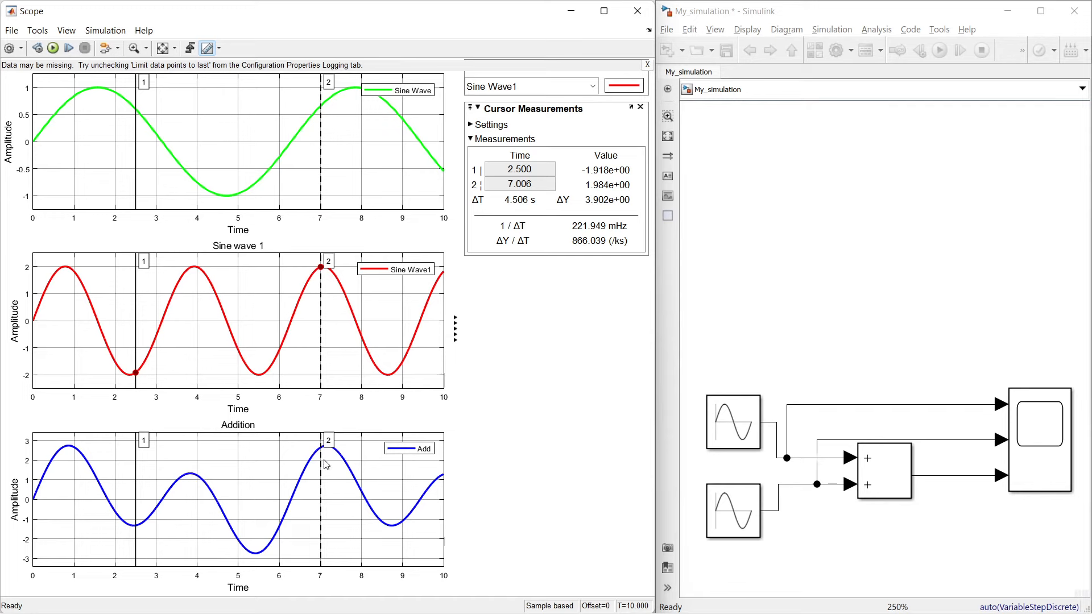
# Check the cursor readings on the Sine Wave trace, and switch the measurement back to Sine Wave1
pyautogui.click(593, 88)
pyautogui.click(569, 113)
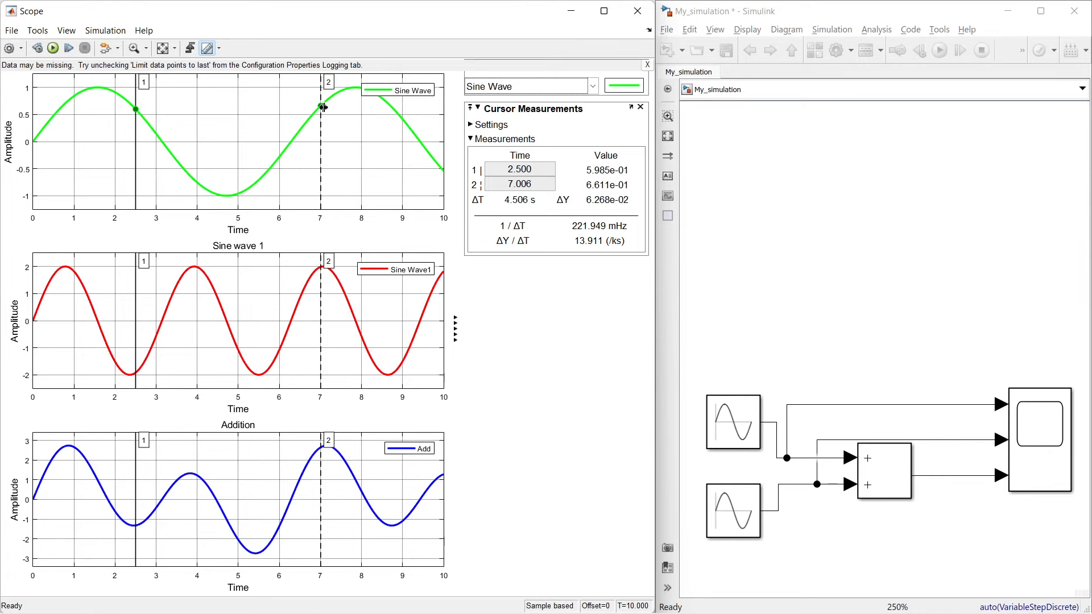
pyautogui.click(323, 310)
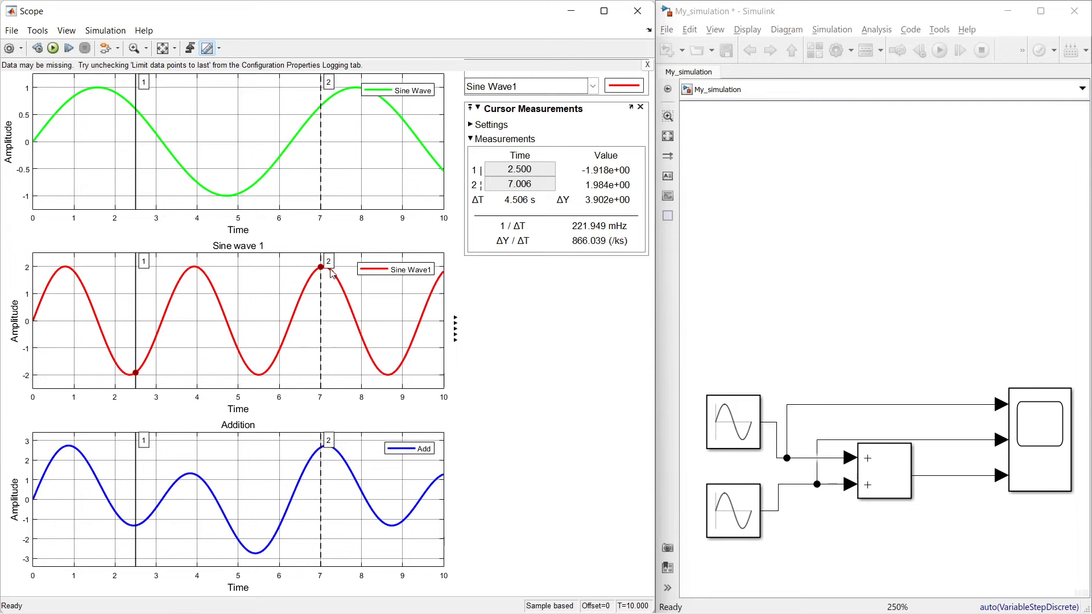
# Expand the cursor settings, try Screen cursors with cursor 2 moved to about 6.44 s and 1.76, and return to Waveform cursors
pyautogui.click(477, 125)
pyautogui.click(471, 125)
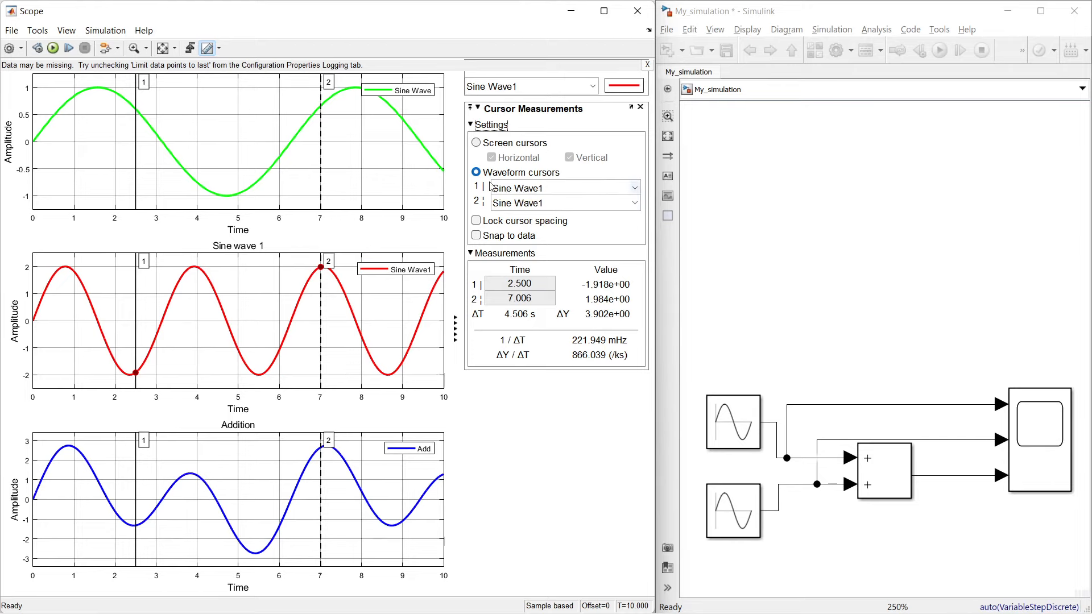
pyautogui.click(488, 142)
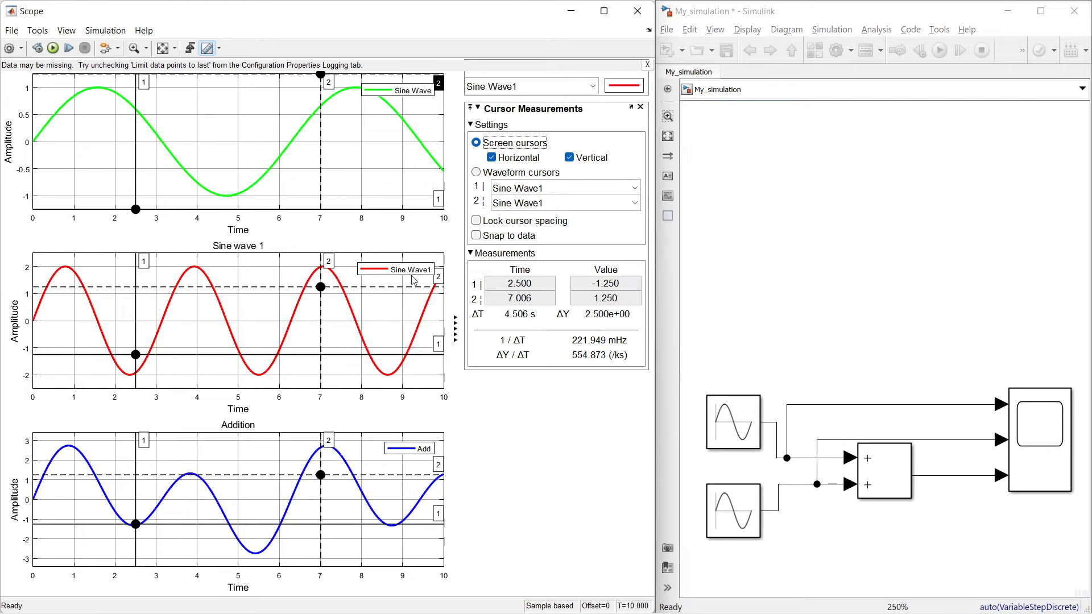
pyautogui.moveTo(322, 288); pyautogui.dragTo(297, 273)
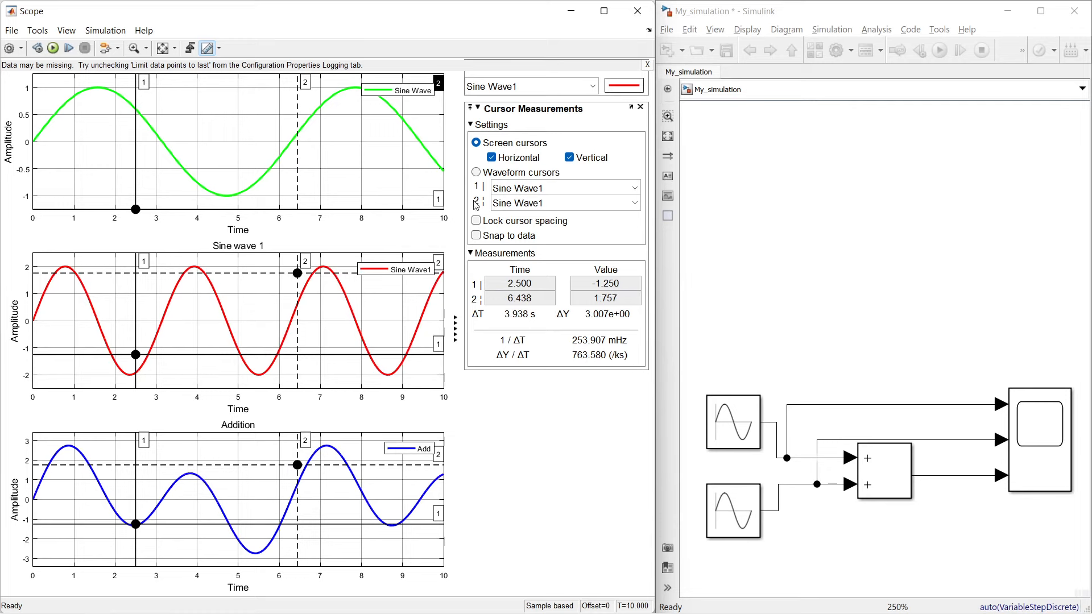
pyautogui.click(476, 173)
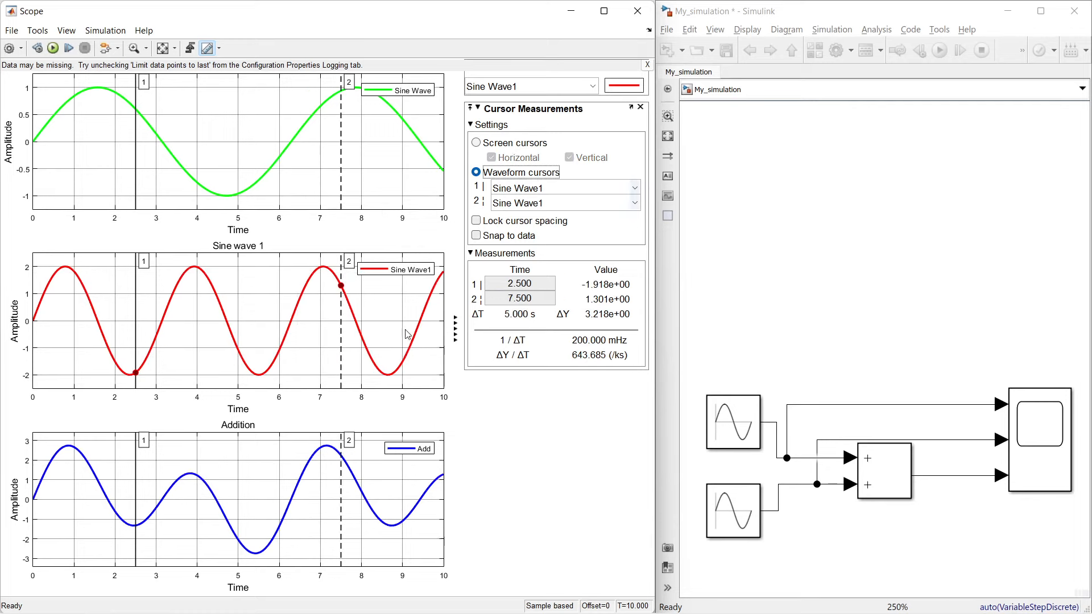
# Try cursor 2 at about 6.44 s, reposition it to about 7.5 s with Screen cursors, and return to Waveform cursors
pyautogui.moveTo(343, 307); pyautogui.dragTo(297, 304)
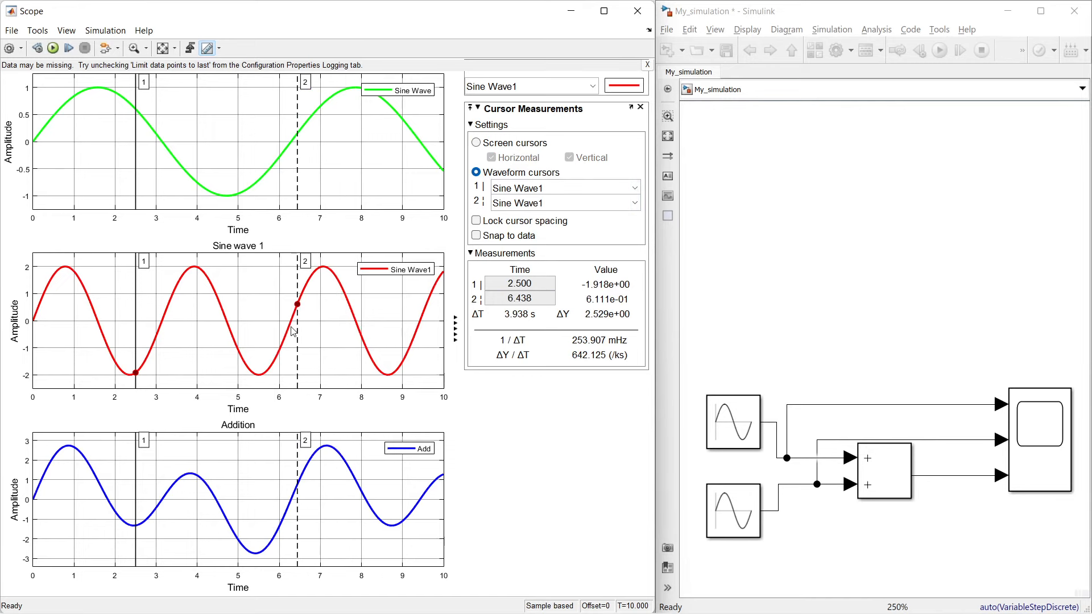
pyautogui.click(512, 145)
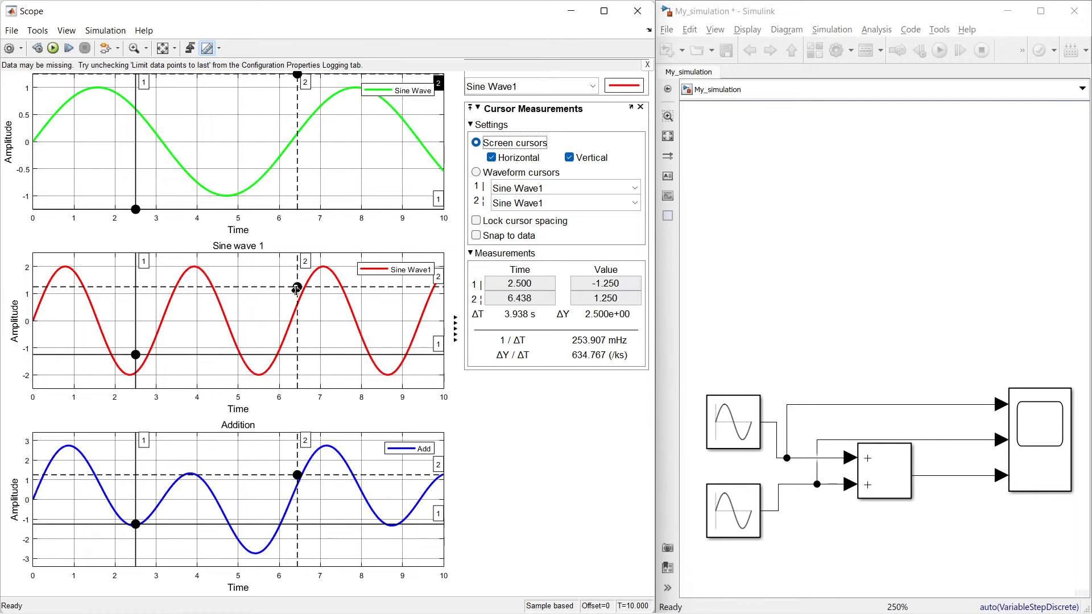
pyautogui.moveTo(296, 289); pyautogui.dragTo(327, 307)
pyautogui.click(476, 173)
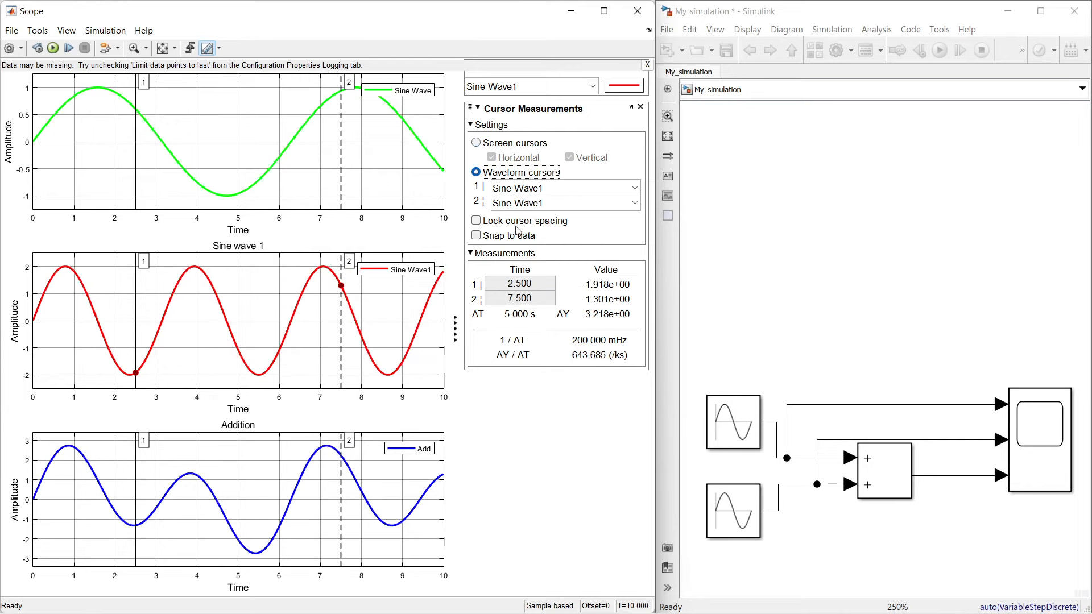
# Lock the cursor spacing, enable Snap to data, and shift the cursor pair until cursor 2 is at about 6.59 s
pyautogui.click(502, 223)
pyautogui.moveTo(342, 304)
pyautogui.mouseDown()
pyautogui.moveTo(287, 307)
pyautogui.moveTo(407, 306)
pyautogui.moveTo(286, 313)
pyautogui.moveTo(369, 309)
pyautogui.moveTo(356, 310)
pyautogui.mouseUp()
pyautogui.click(523, 239)
pyautogui.moveTo(356, 324); pyautogui.dragTo(305, 335)
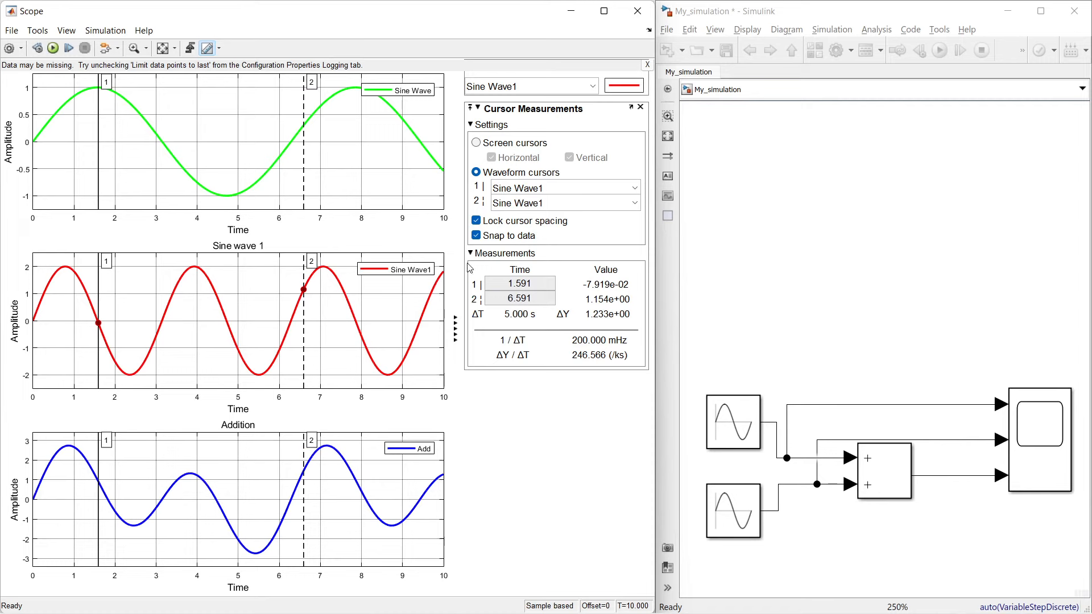
# Disable Snap to data and Lock cursor spacing, and collapse the cursor settings
pyautogui.click(476, 235)
pyautogui.click(476, 220)
pyautogui.click(470, 125)
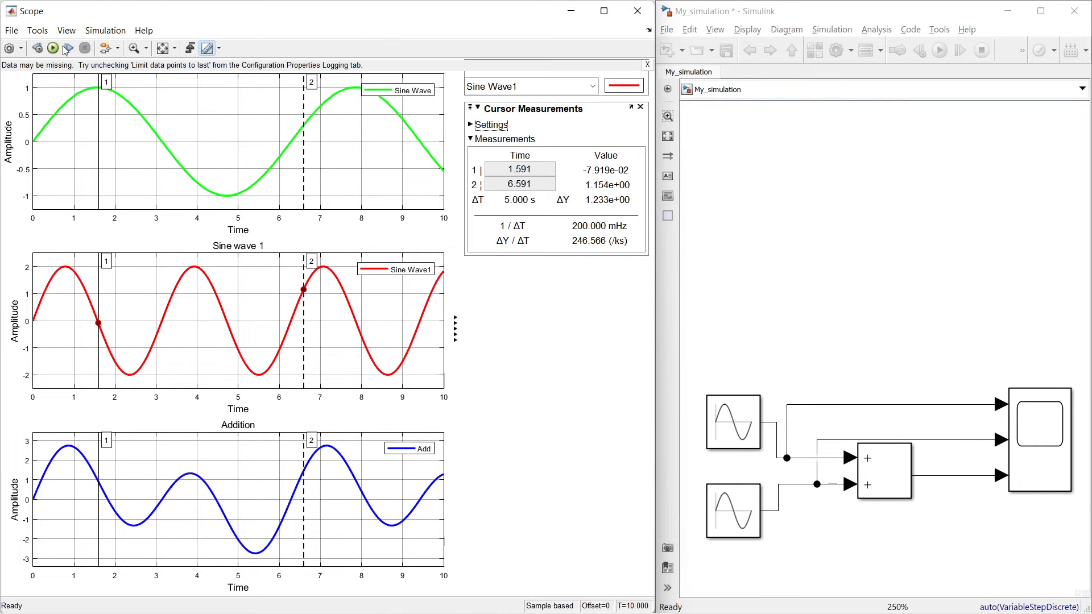
# Show the Signal Statistics measurements for the Sine Wave1 trace
pyautogui.click(44, 32)
pyautogui.moveTo(68, 146)
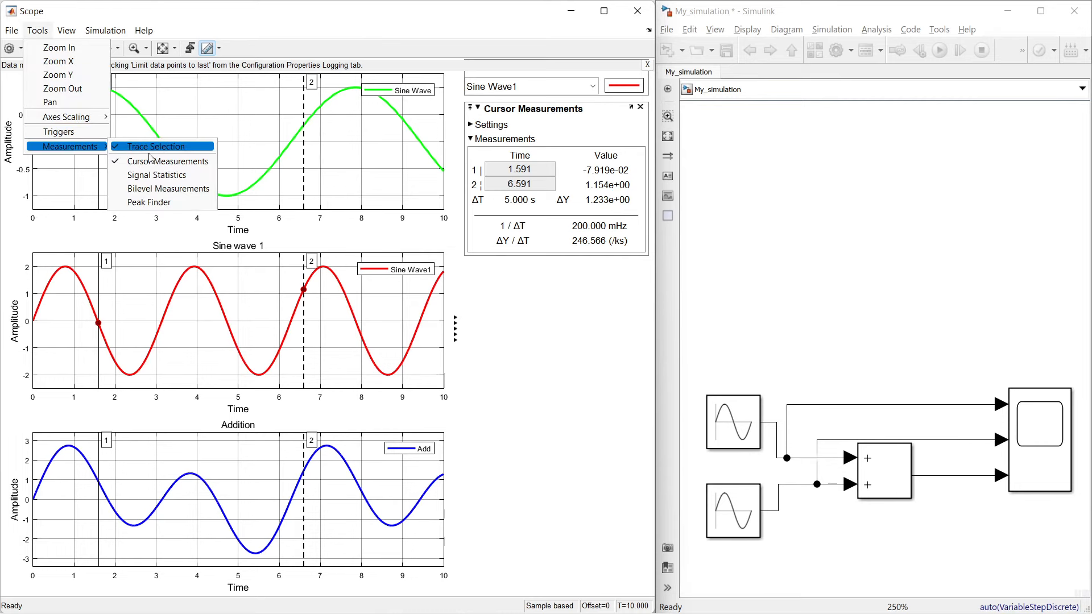
pyautogui.click(149, 175)
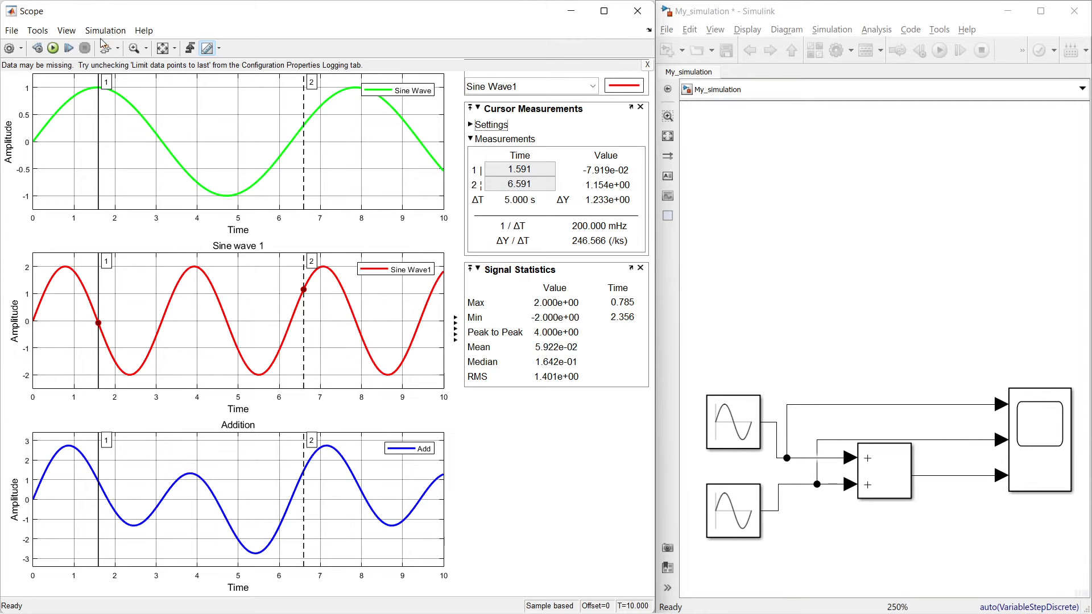
# Show the Bilevel Measurements for Sine Wave1, and close Signal Statistics and Cursor Measurements
pyautogui.click(37, 30)
pyautogui.moveTo(62, 149)
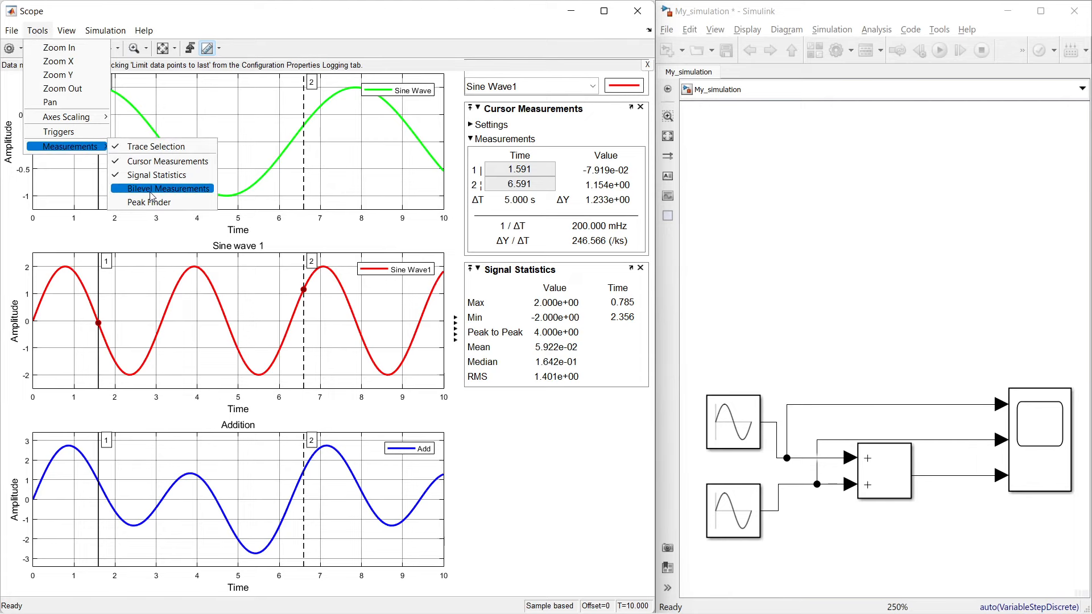
pyautogui.click(151, 189)
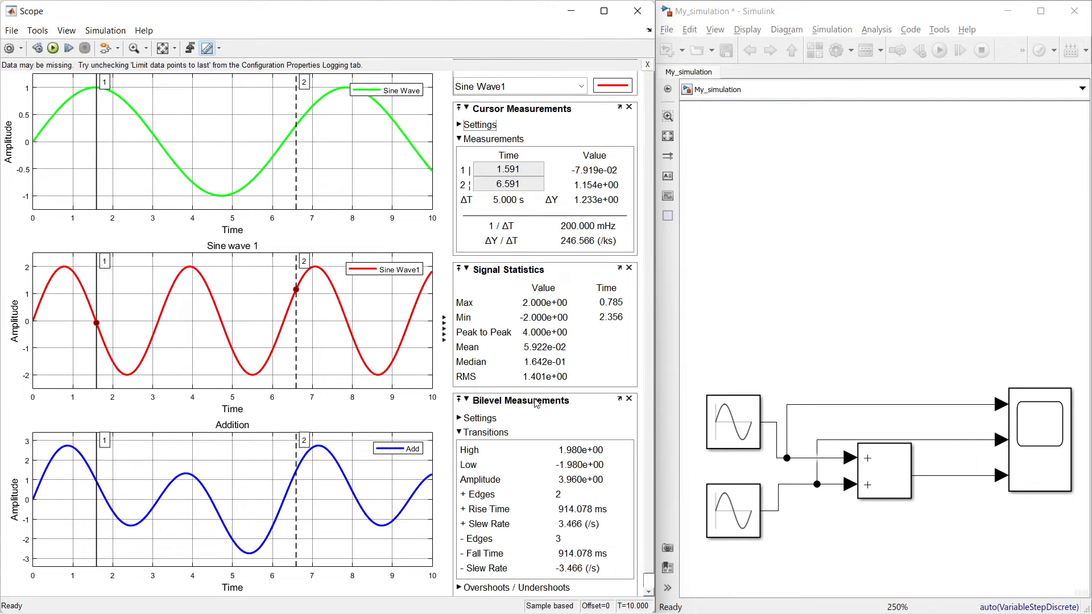
pyautogui.scroll(-1, 536, 403)
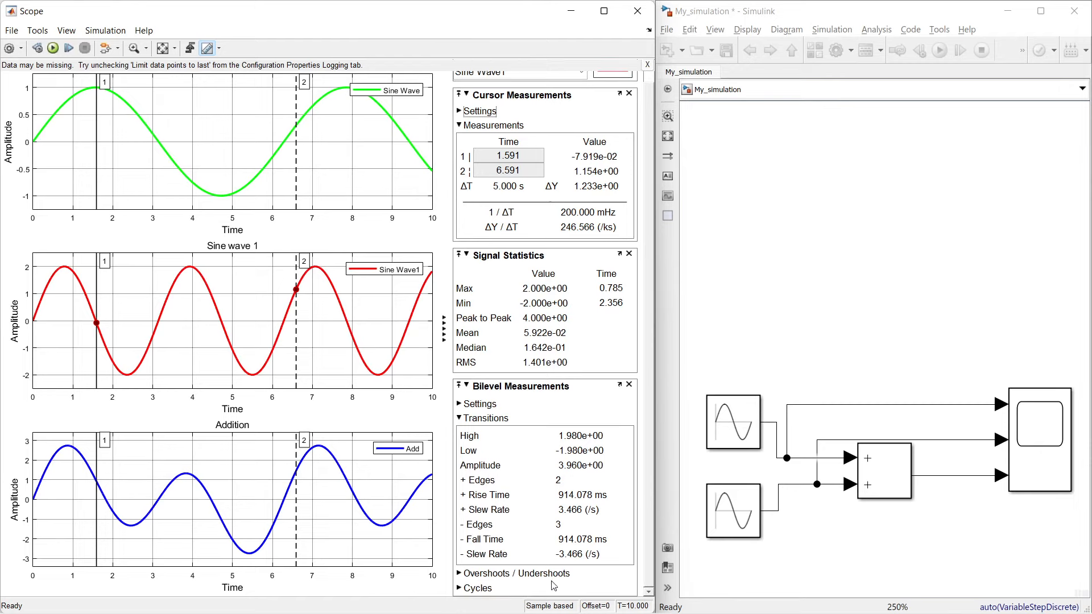
pyautogui.click(629, 254)
pyautogui.click(640, 107)
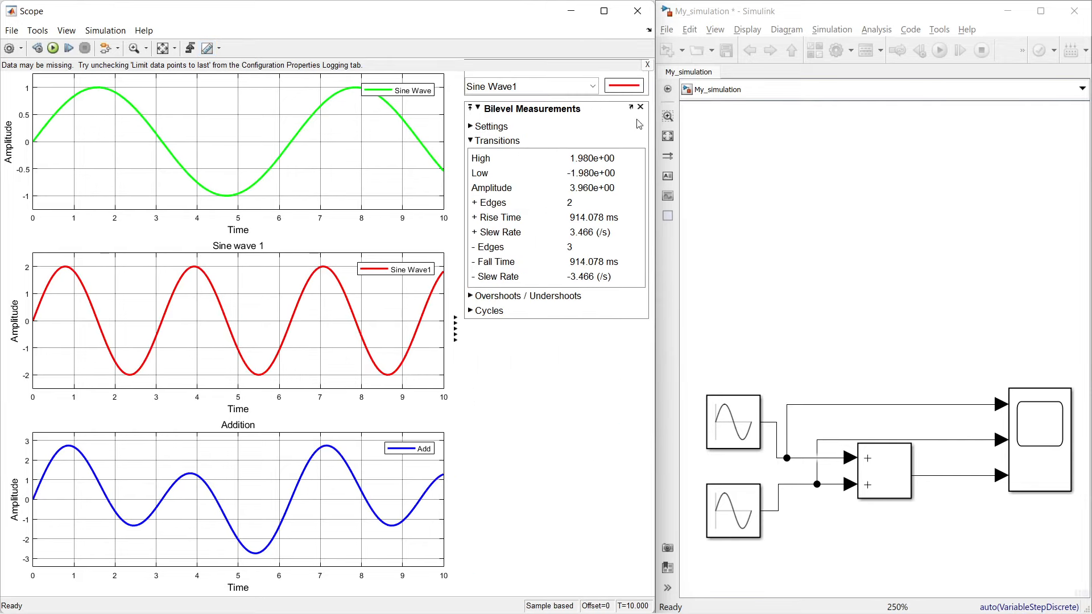
# Examine the bilevel Overshoots / Undershoots and Cycles values of Sine Wave1, and close Bilevel Measurements
pyautogui.click(470, 296)
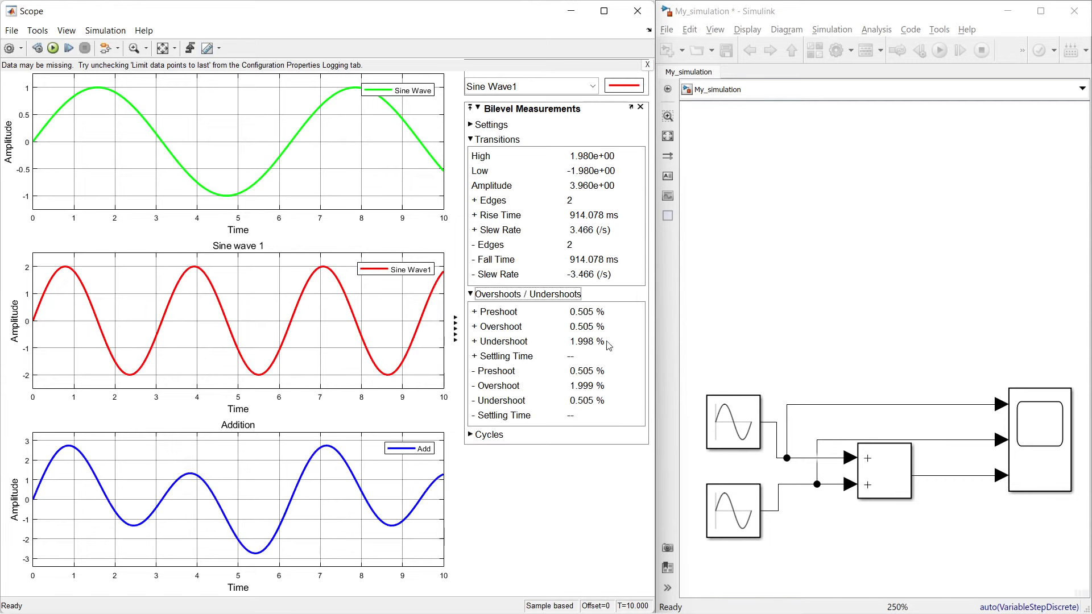
pyautogui.moveTo(607, 345)
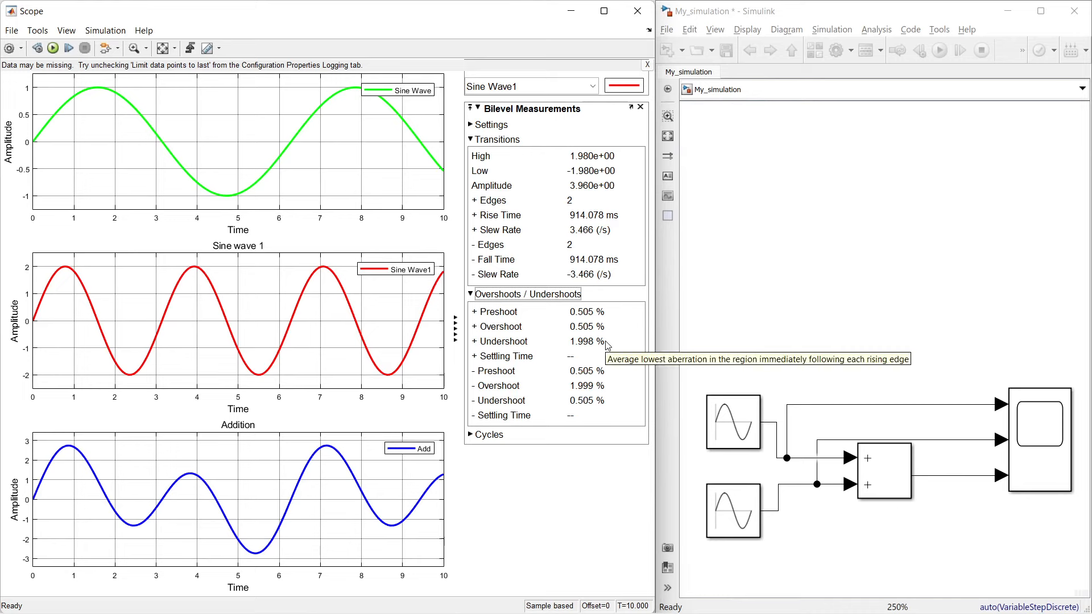
pyautogui.click(471, 434)
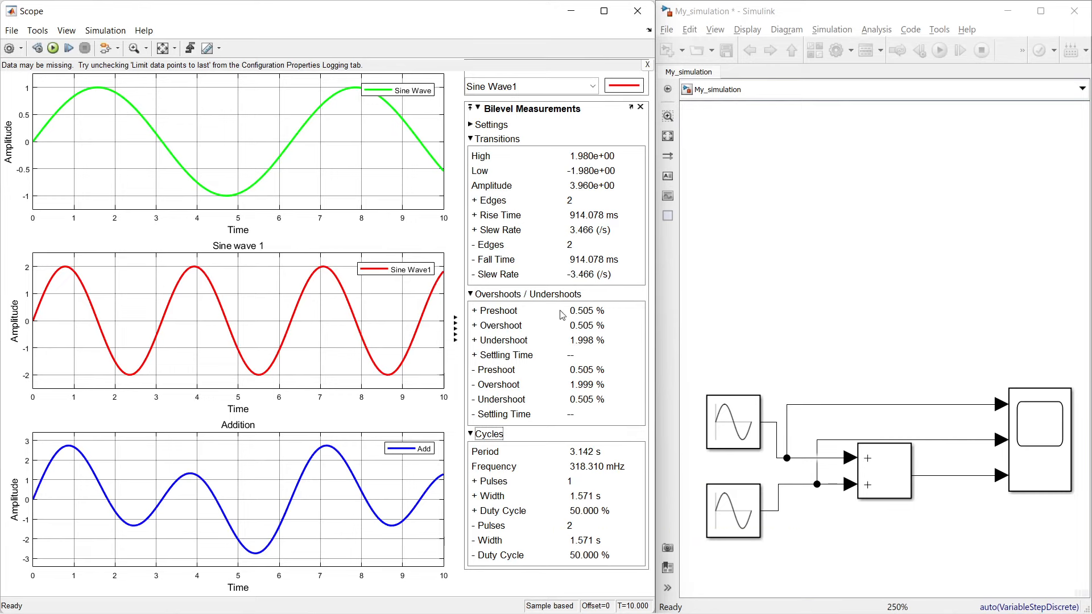
pyautogui.click(640, 107)
# Enable the Peak Finder in the Scope with Sine Wave1 as the measured trace
pyautogui.click(38, 30)
pyautogui.moveTo(70, 147)
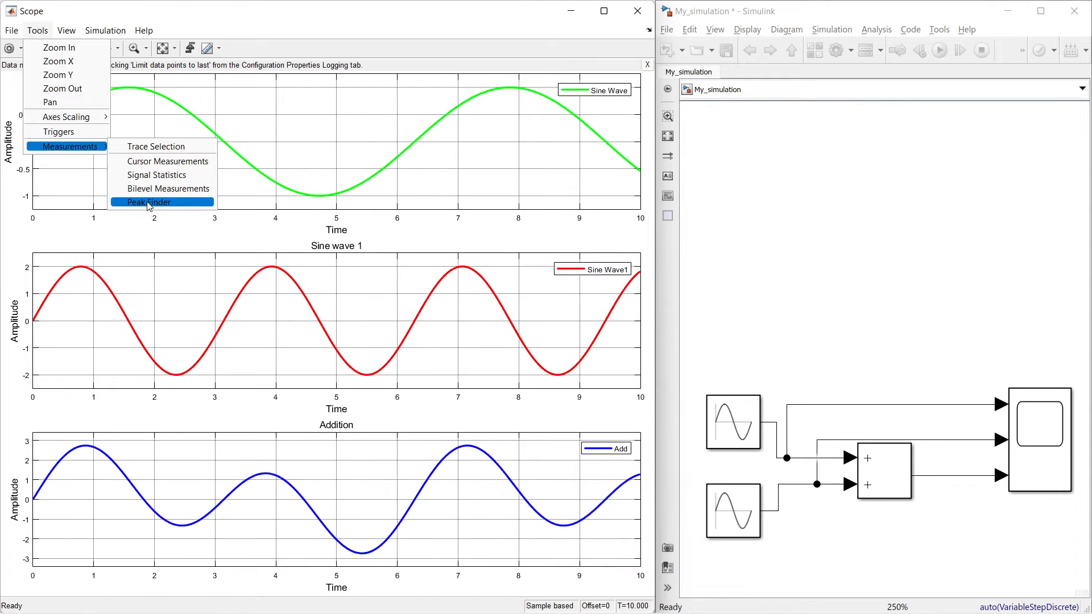
pyautogui.click(152, 203)
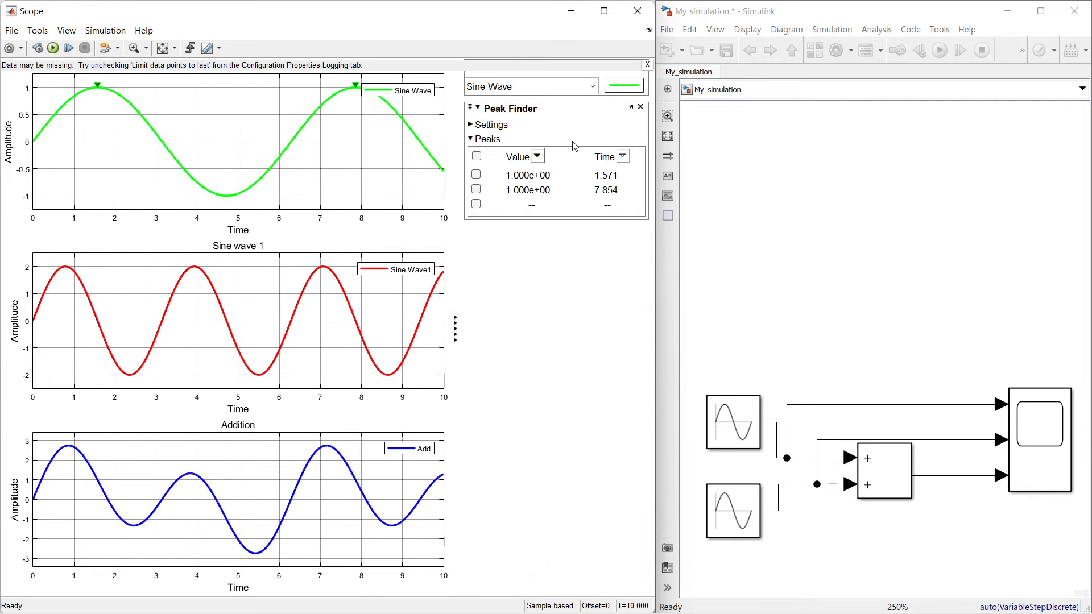
pyautogui.click(592, 86)
pyautogui.click(547, 116)
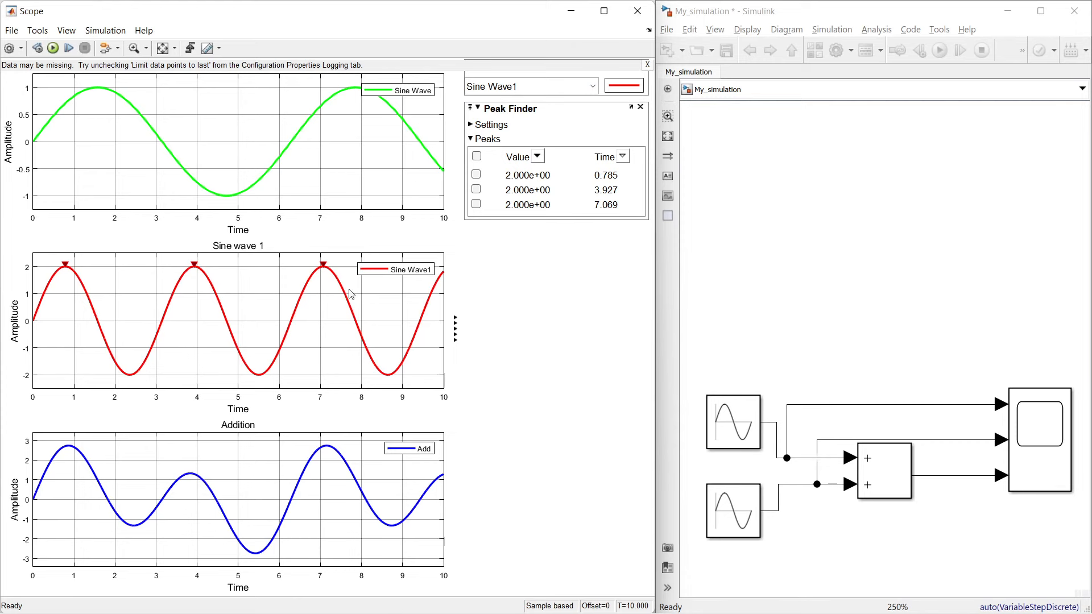
# Label all three Sine Wave1 peaks with their coordinates, and close the Peak Finder
pyautogui.click(477, 175)
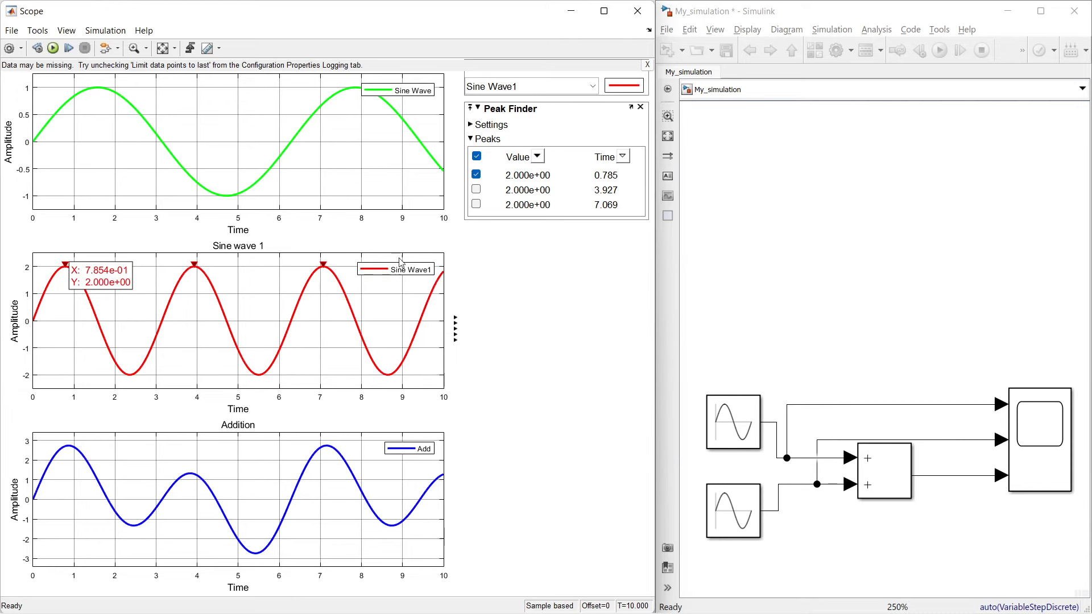
pyautogui.click(476, 190)
pyautogui.click(476, 205)
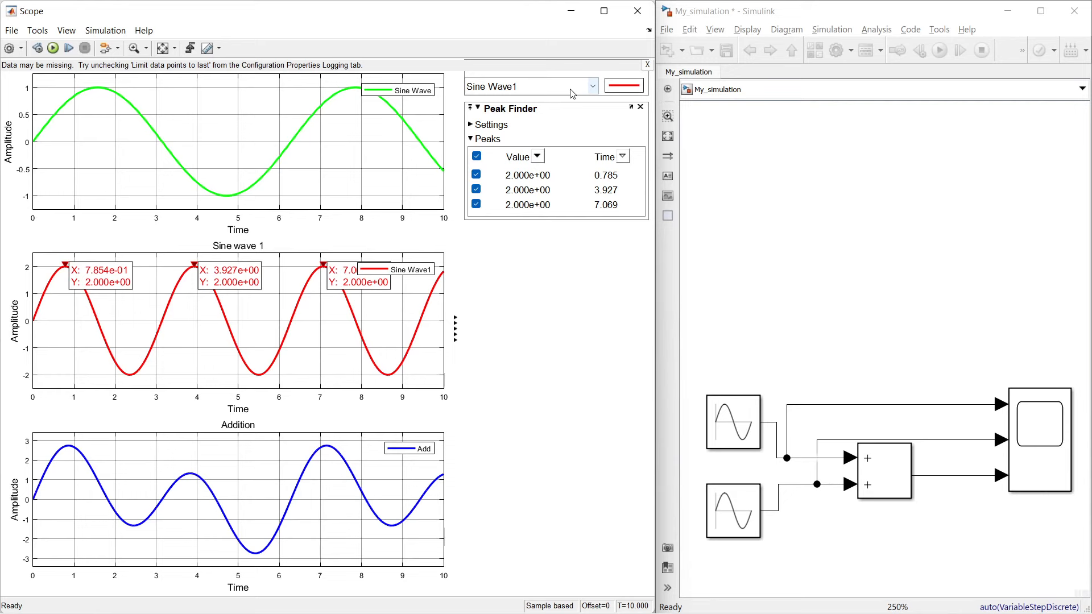
pyautogui.click(640, 107)
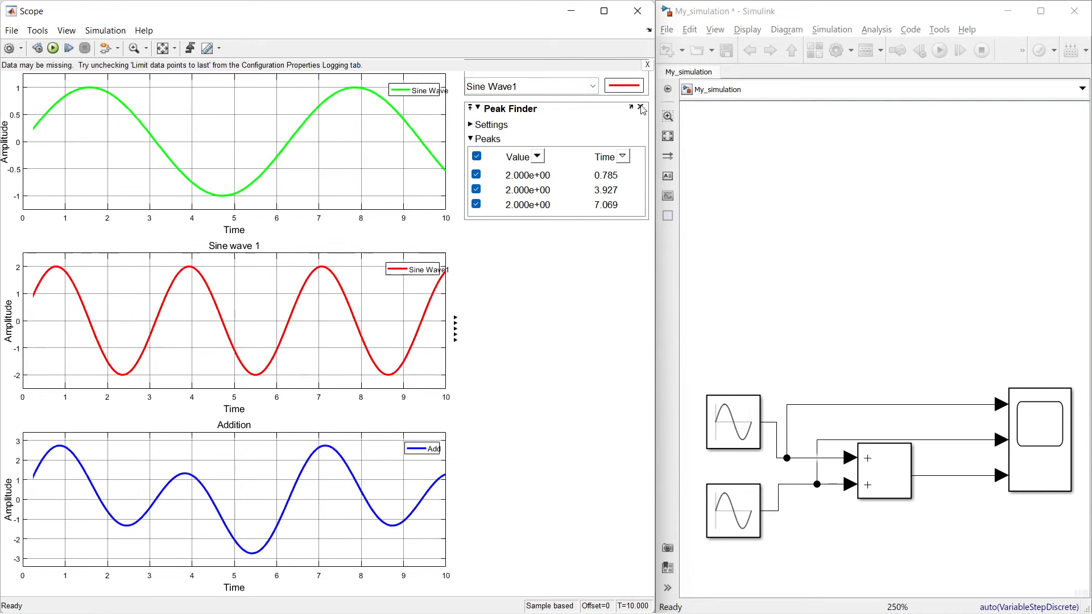
# Enable the Scope's Triggers and set the trigger mode to Once
pyautogui.click(38, 30)
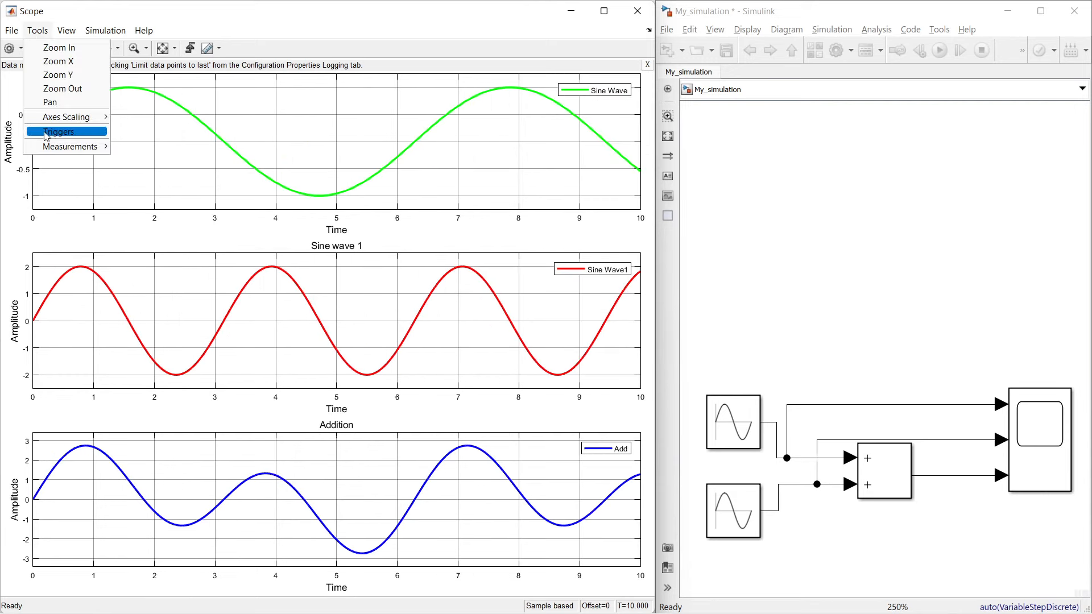
pyautogui.click(50, 137)
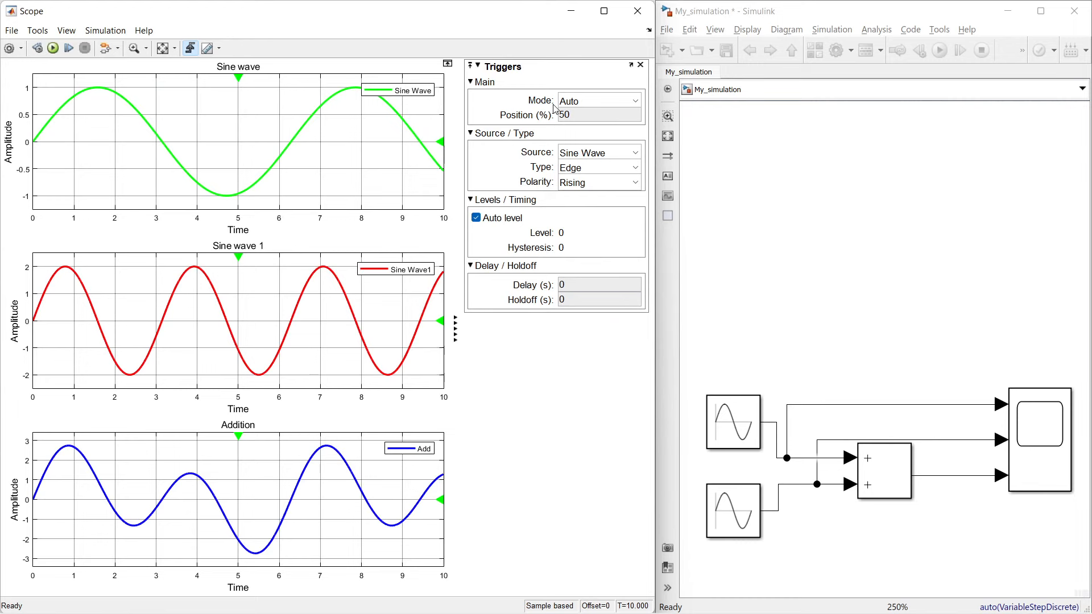
pyautogui.click(612, 101)
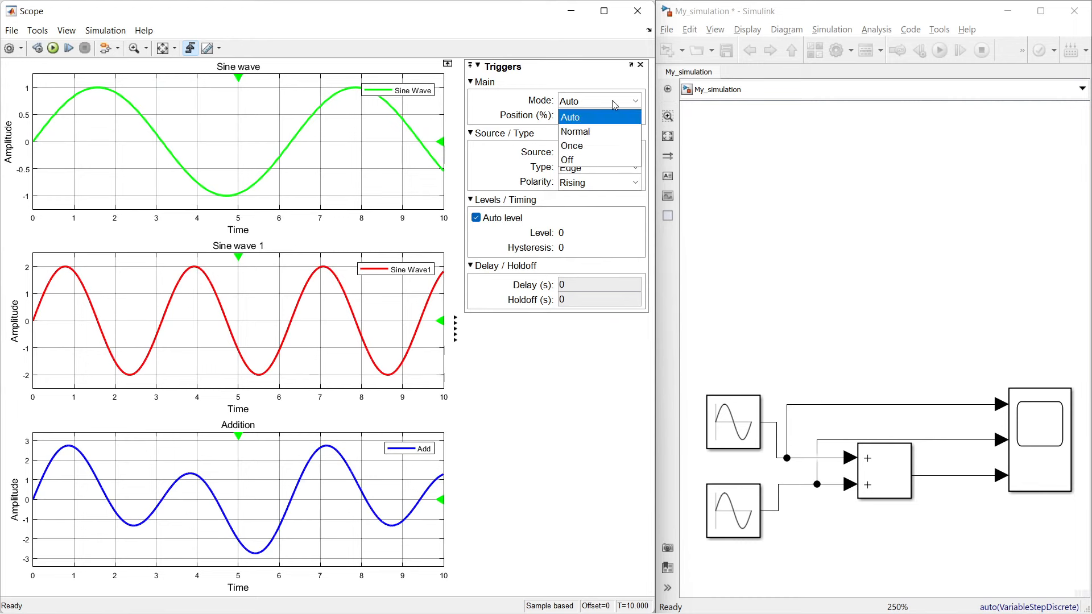
pyautogui.click(607, 149)
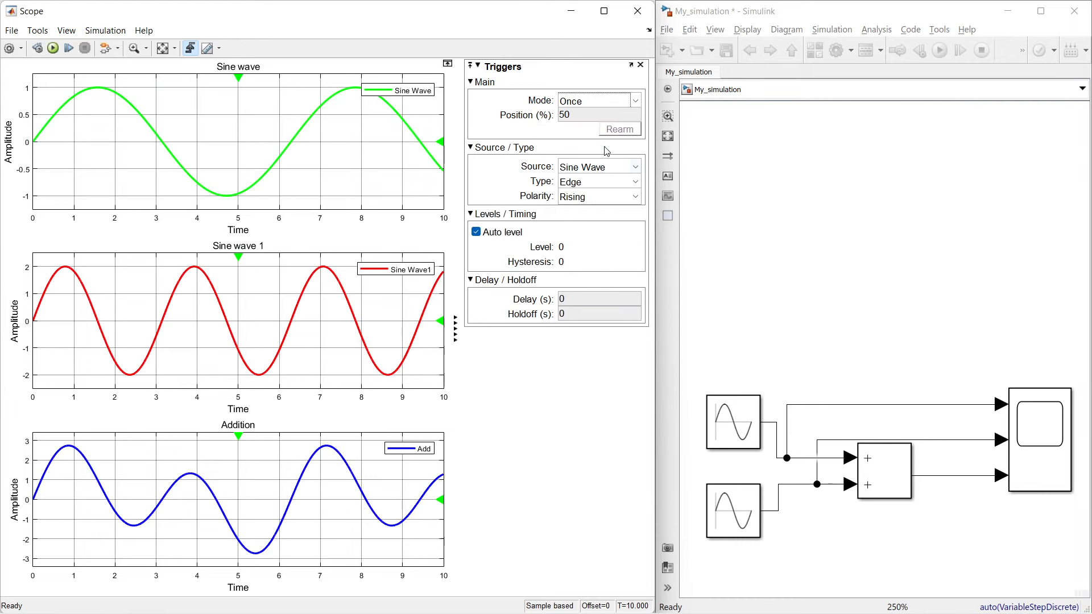
# Set the trigger source to Sine Wave, the type to Edge and the polarity to Falling
pyautogui.click(627, 167)
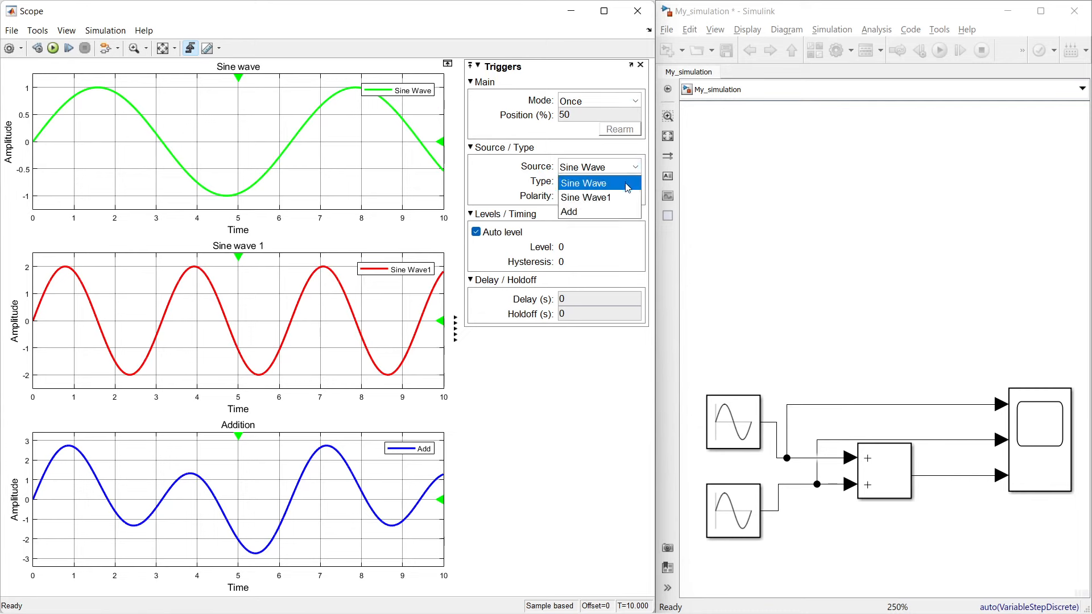
pyautogui.click(625, 184)
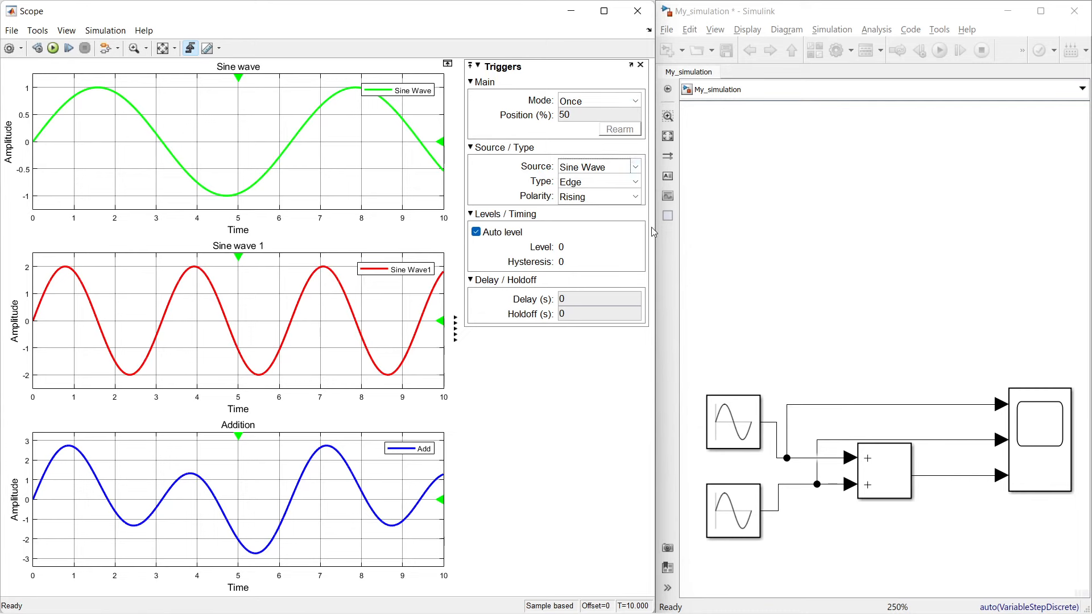
pyautogui.click(635, 183)
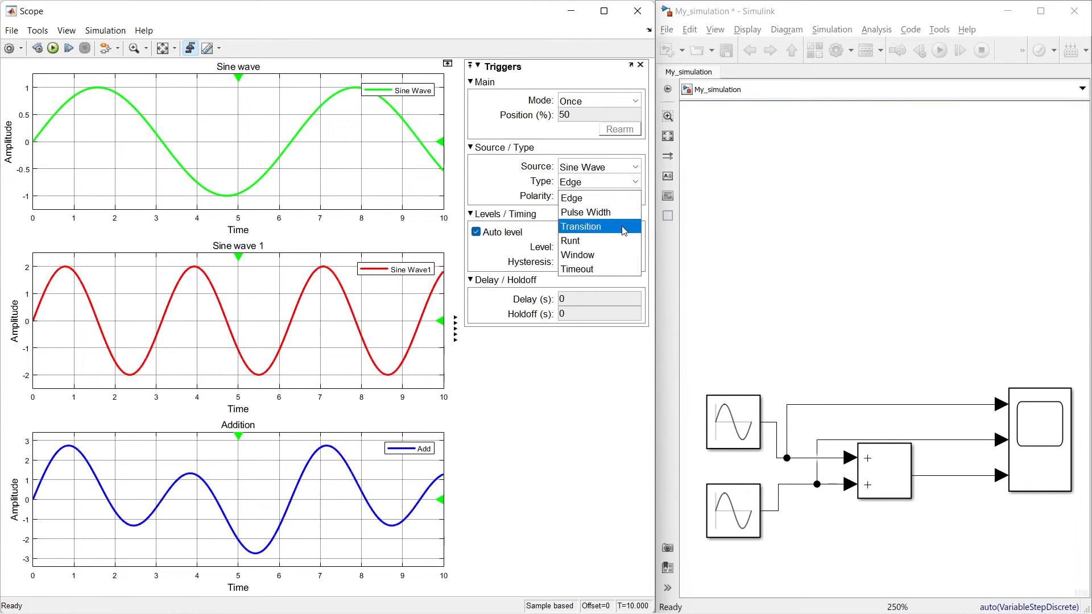
pyautogui.click(623, 199)
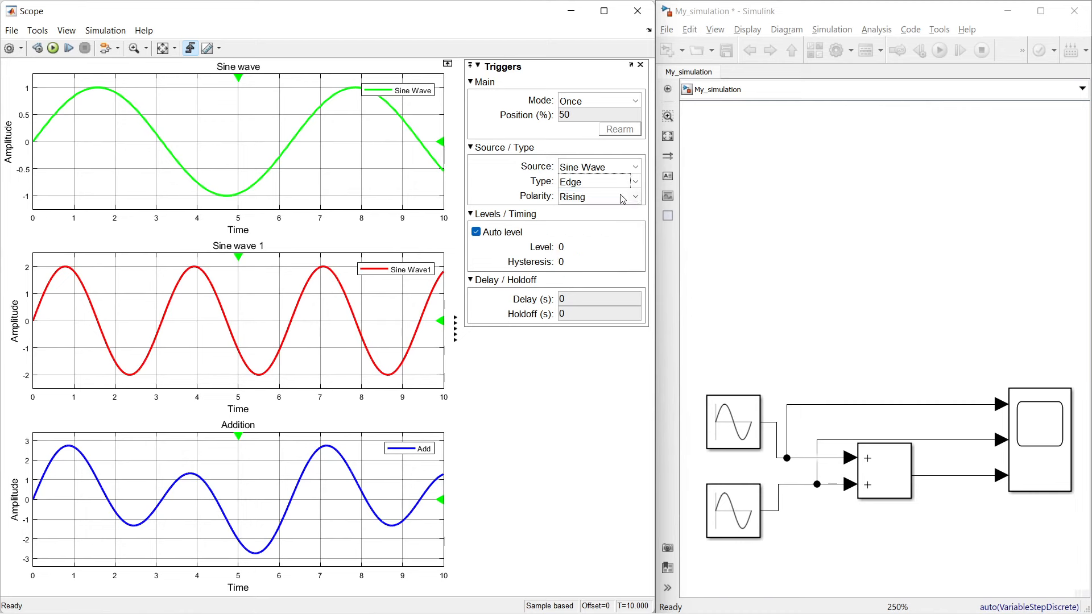
pyautogui.click(635, 197)
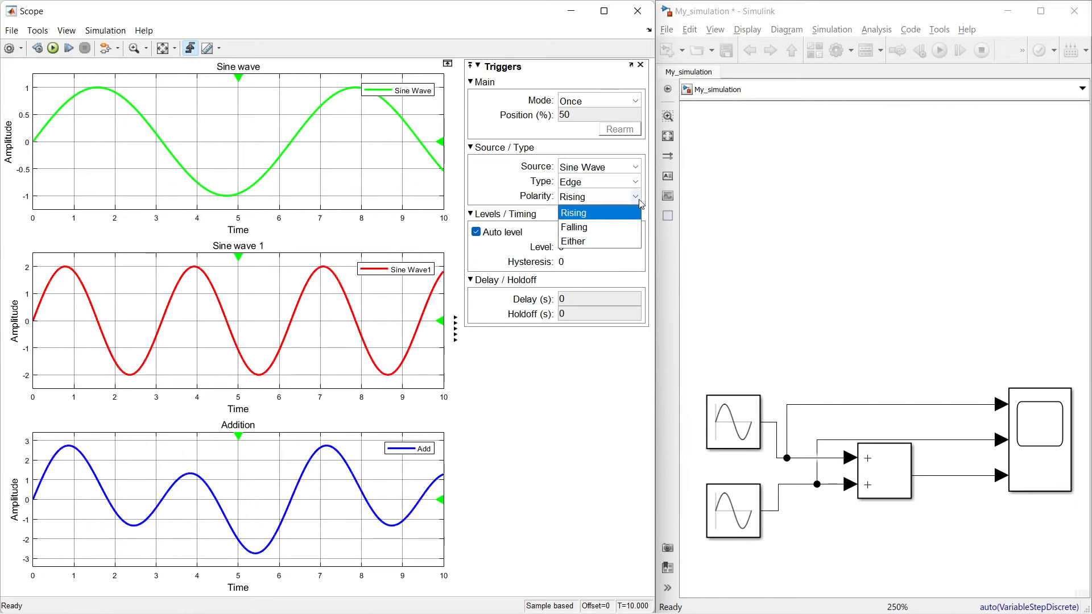
pyautogui.click(614, 228)
# With the trigger mode on Auto, turn off Auto level and raise the Sine Wave trigger level to about 0.63
pyautogui.click(476, 221)
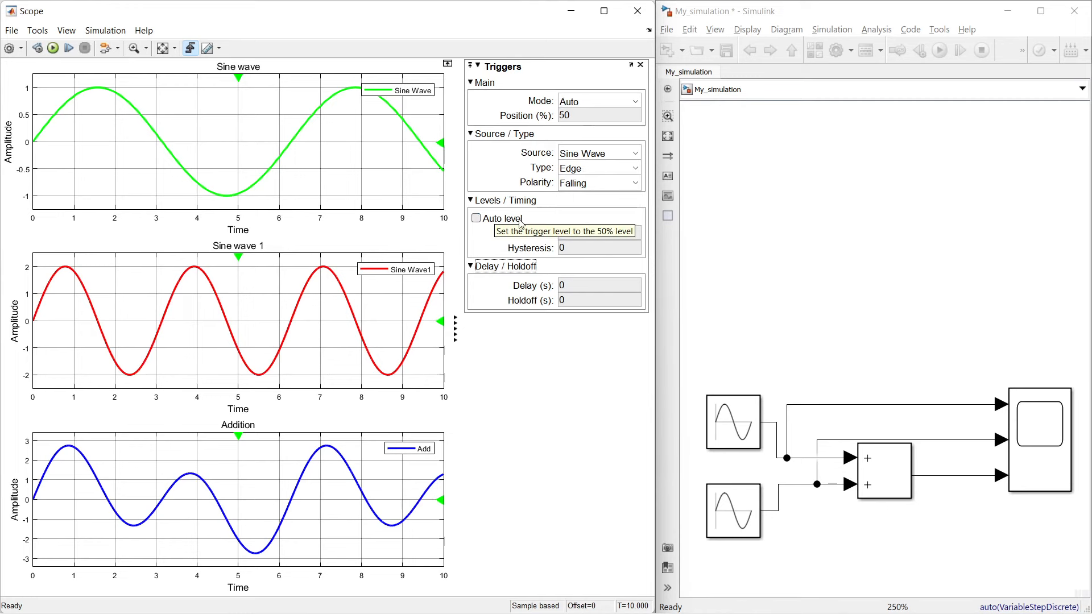
pyautogui.click(476, 220)
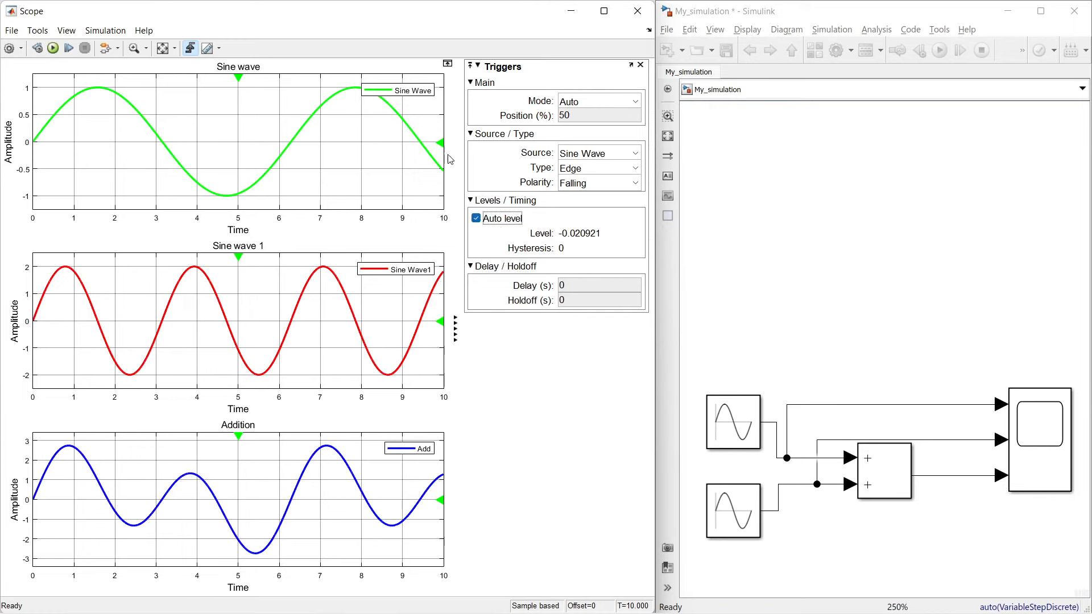
pyautogui.click(484, 220)
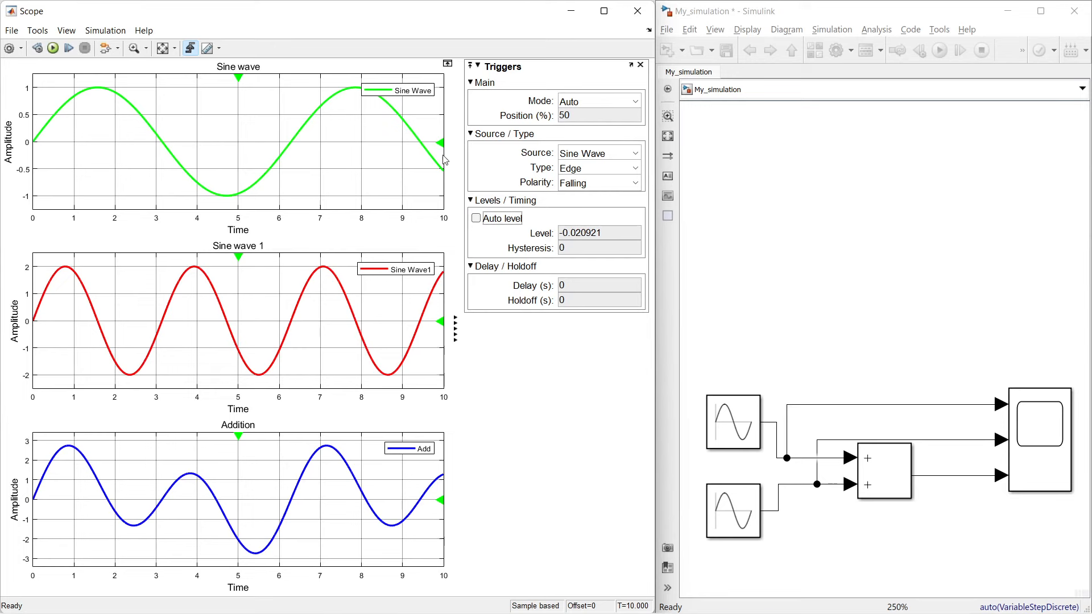
pyautogui.moveTo(441, 142)
pyautogui.mouseDown()
pyautogui.moveTo(447, 88)
pyautogui.moveTo(450, 108)
pyautogui.mouseUp()
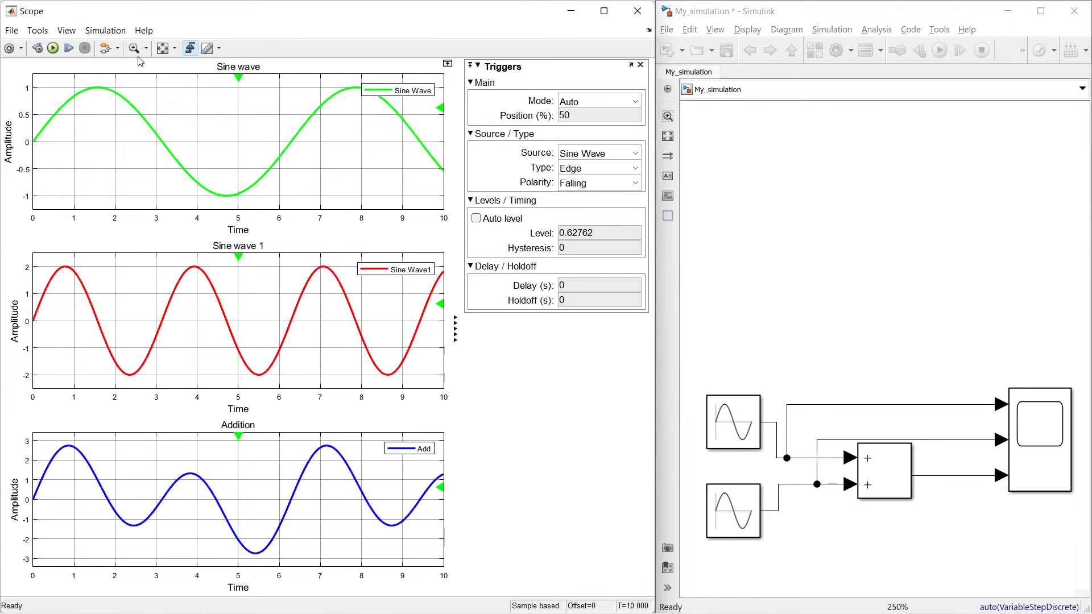
# Run the simulation with the trigger active, and rerun it with Triggers closed
pyautogui.click(52, 48)
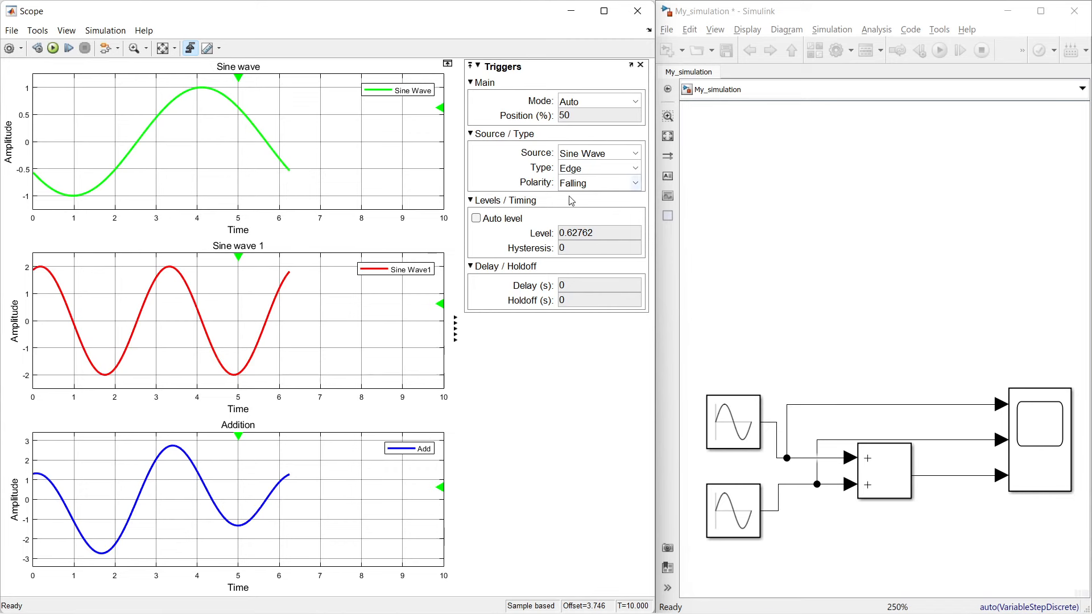
pyautogui.click(640, 66)
pyautogui.click(53, 48)
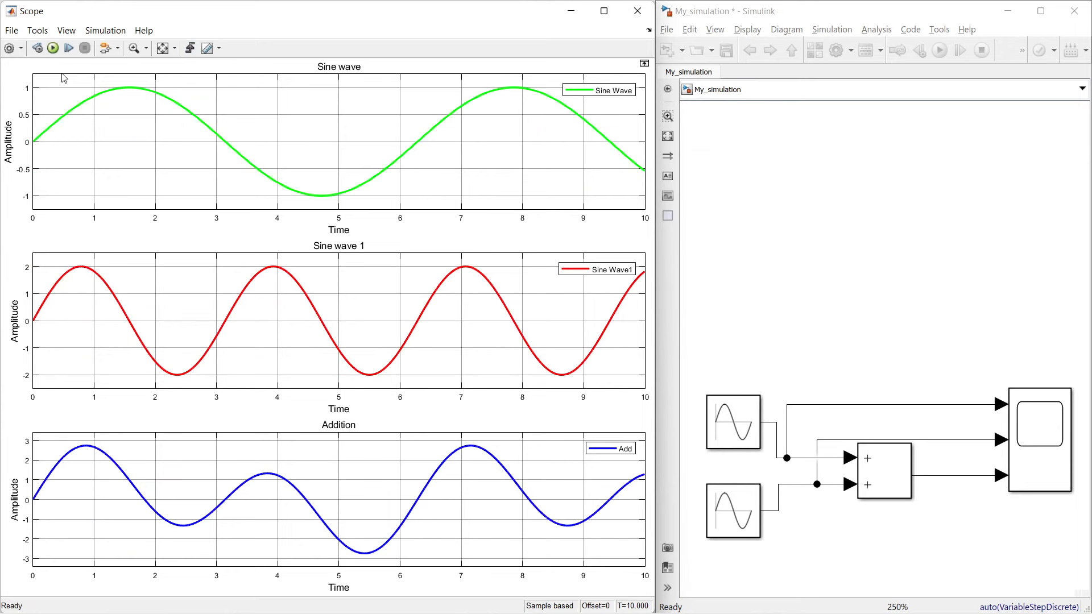
# Inspect the Scope's layout grid and its Main configuration properties, and close both without making changes
pyautogui.click(65, 31)
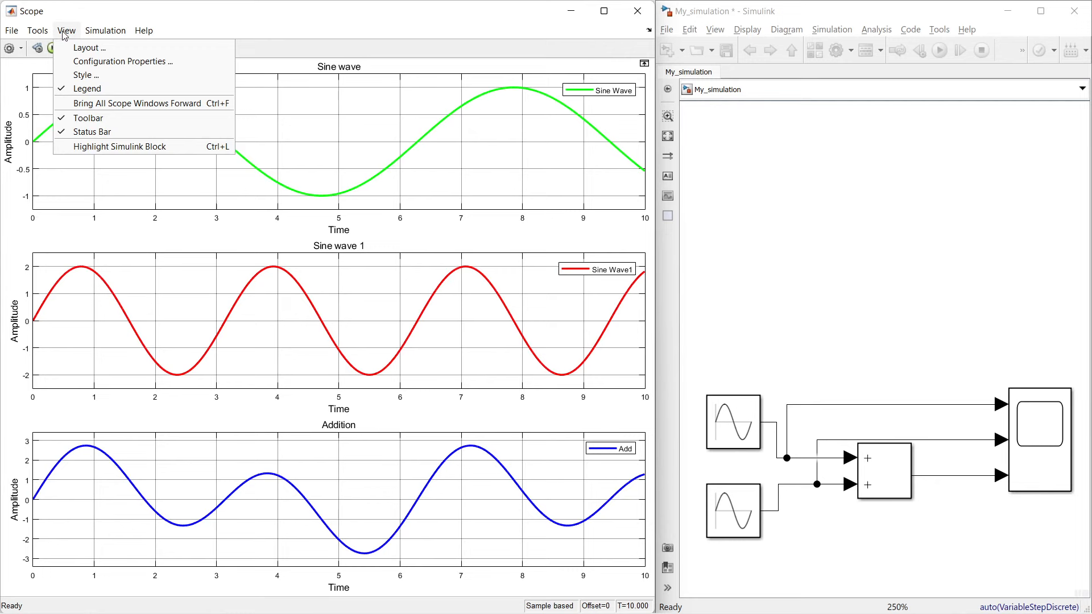
pyautogui.click(86, 49)
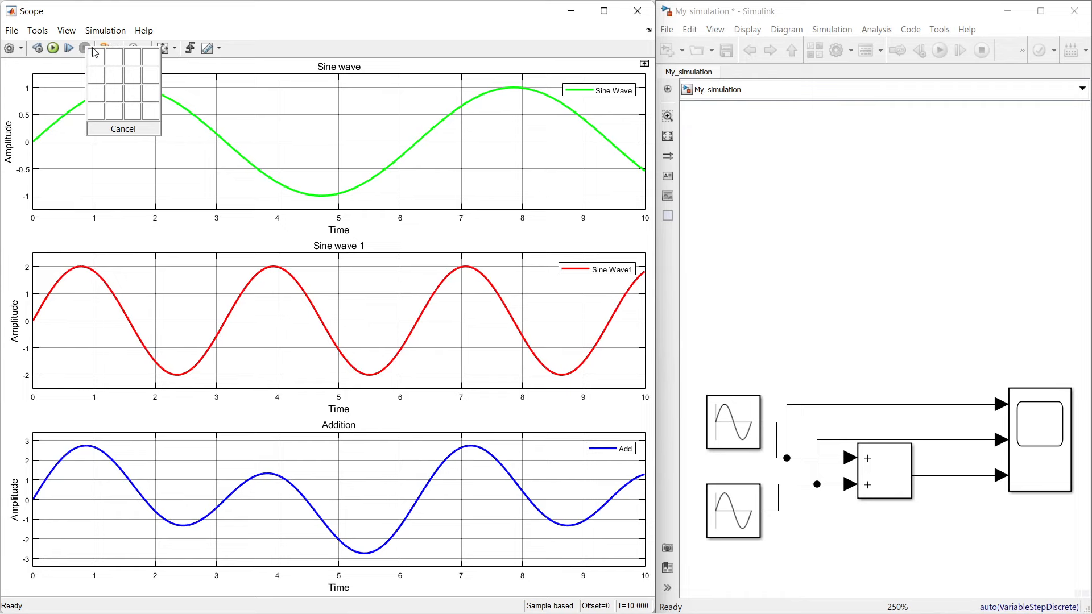
pyautogui.click(67, 31)
pyautogui.click(67, 31)
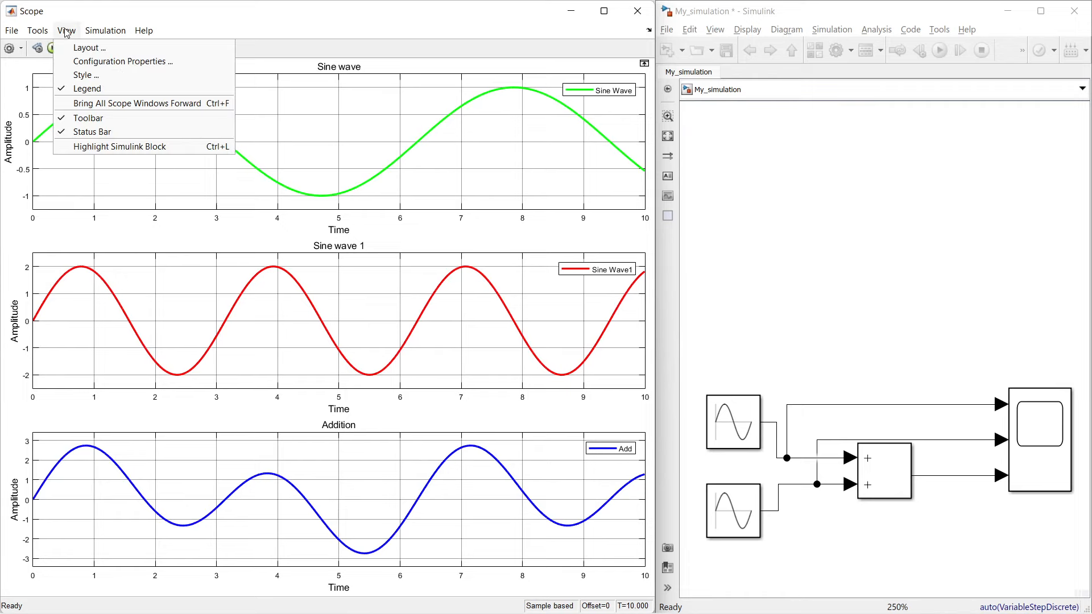
pyautogui.click(74, 63)
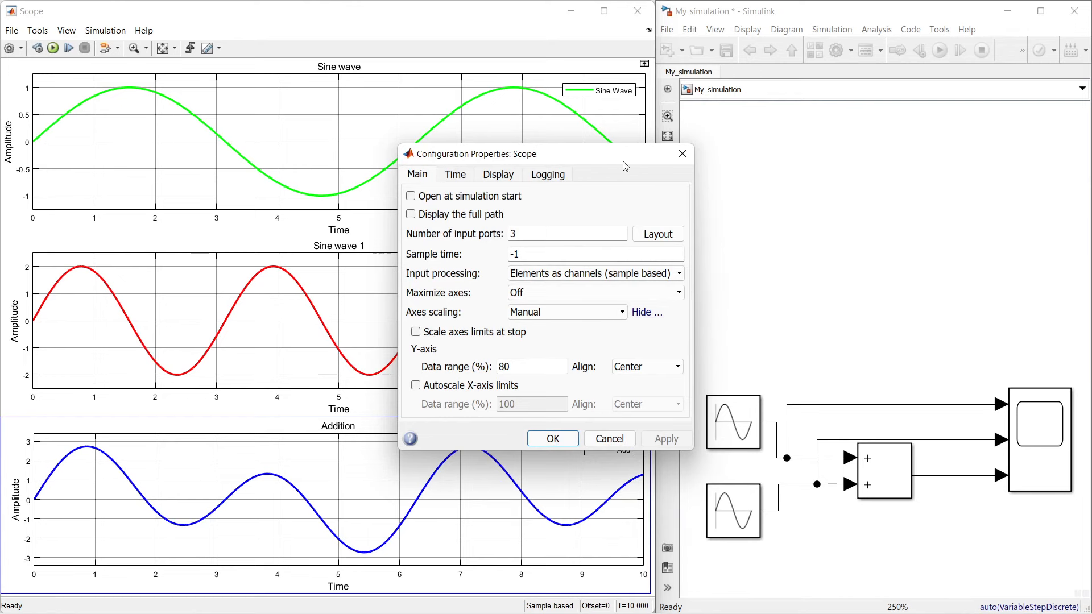
pyautogui.click(682, 154)
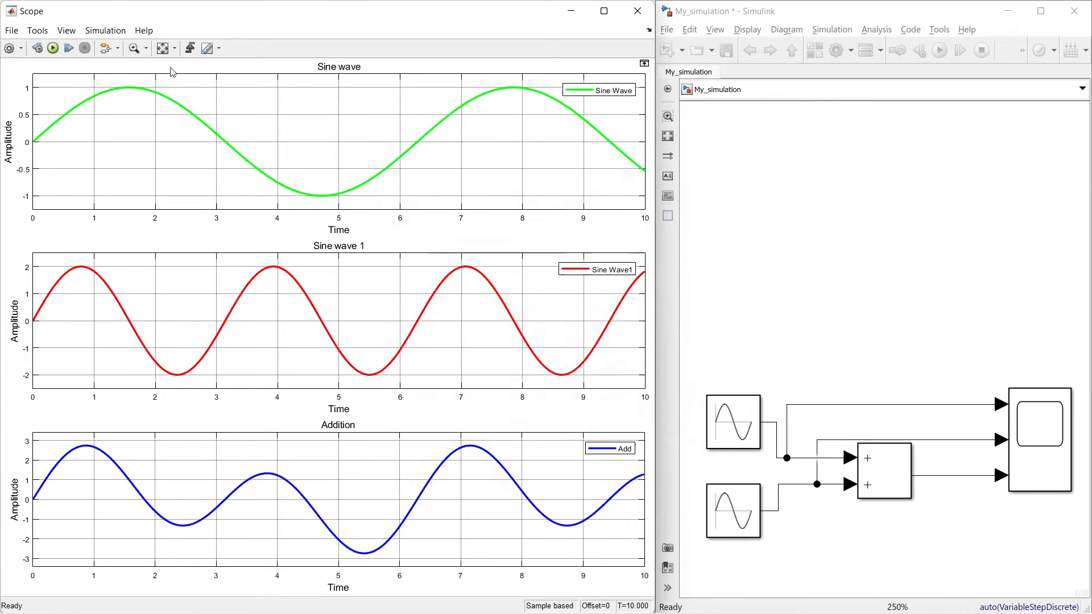
# Hide the Scope's toolbar and show it again
pyautogui.click(57, 29)
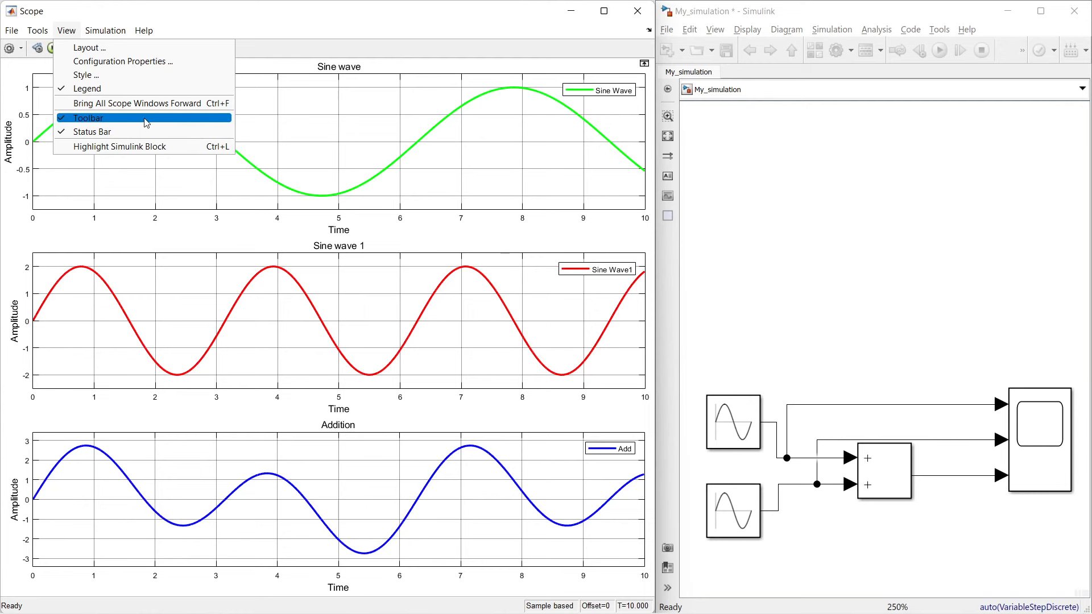
pyautogui.click(101, 121)
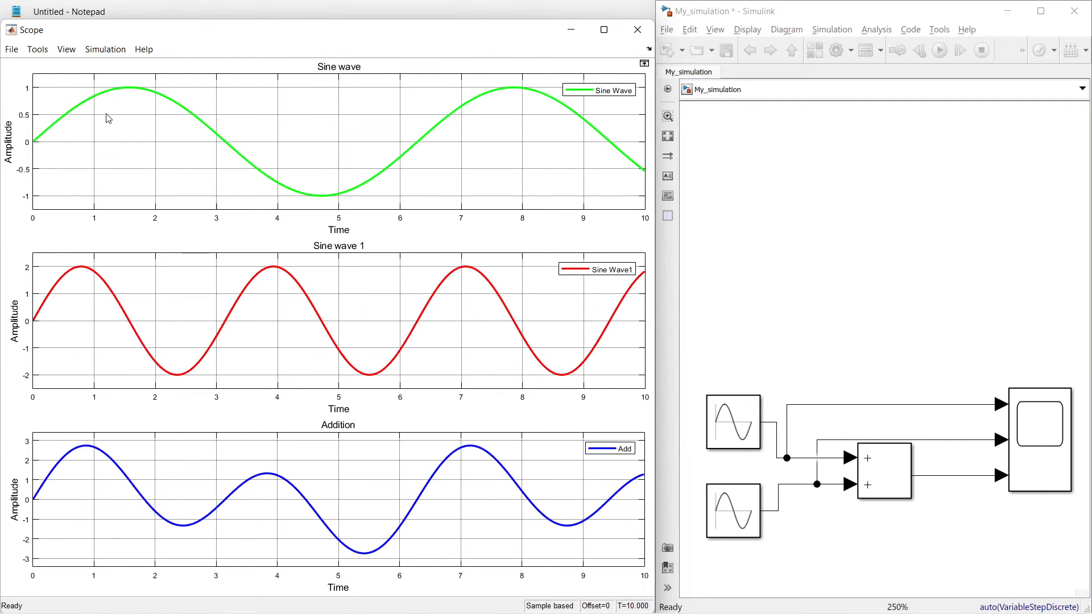
pyautogui.click(67, 49)
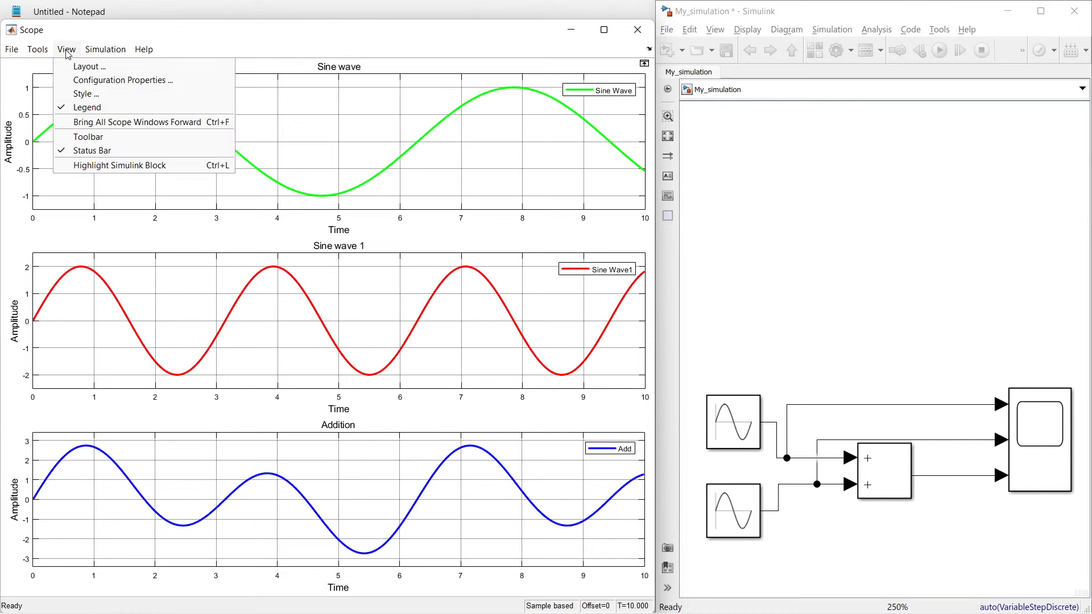
pyautogui.click(95, 139)
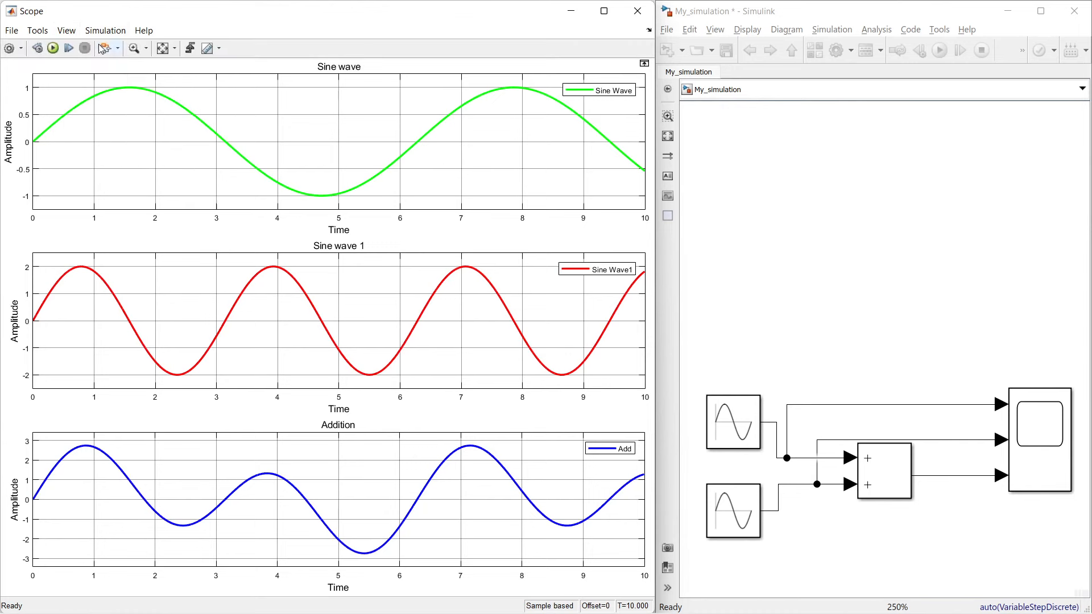
# Highlight the Scope's corresponding block in the My_simulation model
pyautogui.click(67, 30)
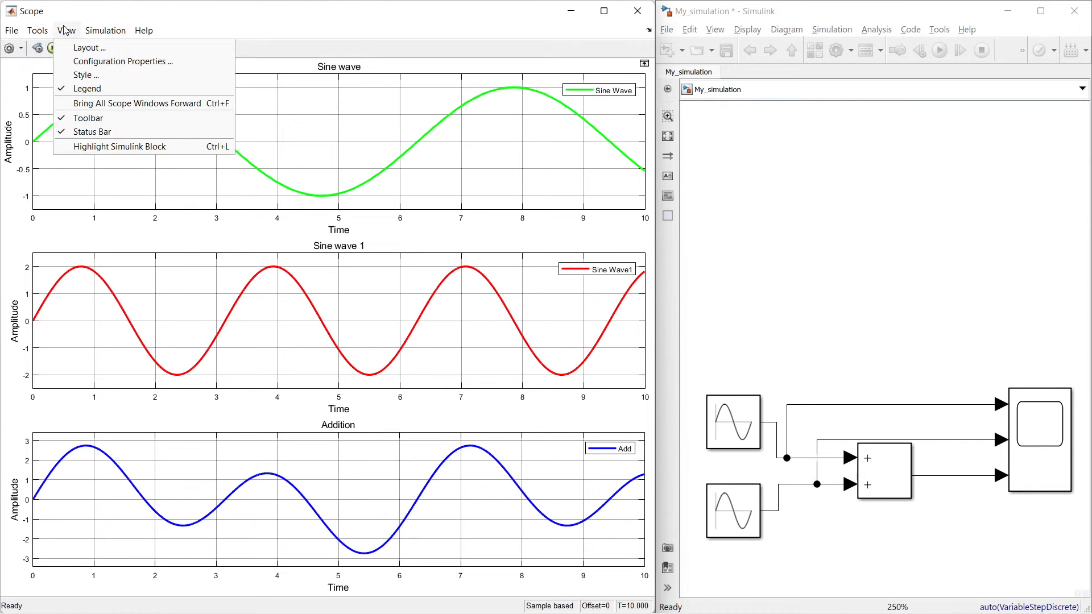
pyautogui.click(148, 146)
pyautogui.click(1056, 404)
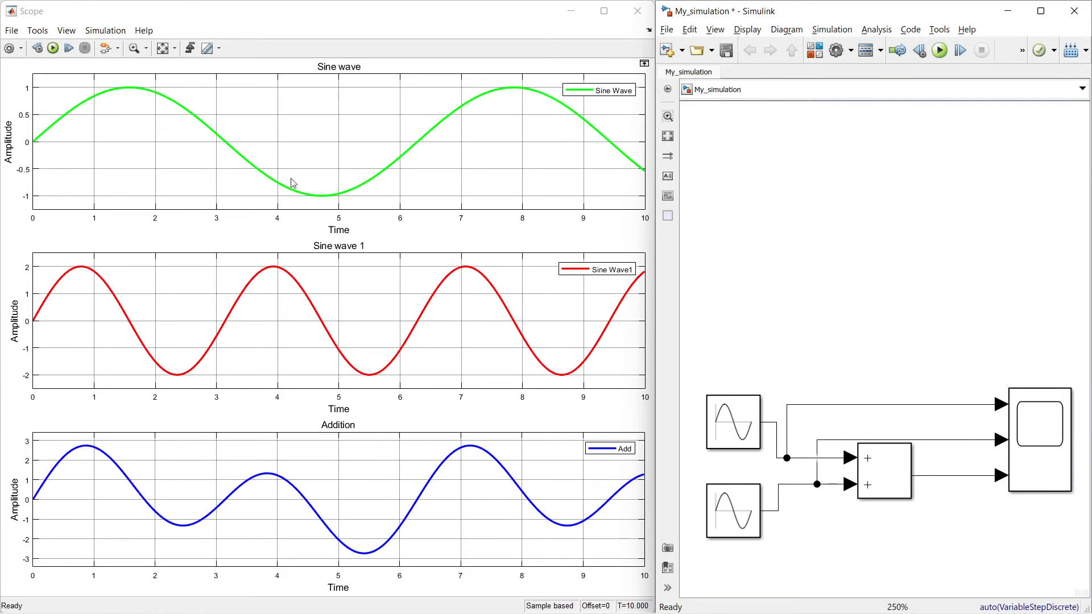
# Enable stepping back in the simulation stepping options and set the move back/forward amount to 100 steps
pyautogui.click(67, 31)
pyautogui.moveTo(102, 31)
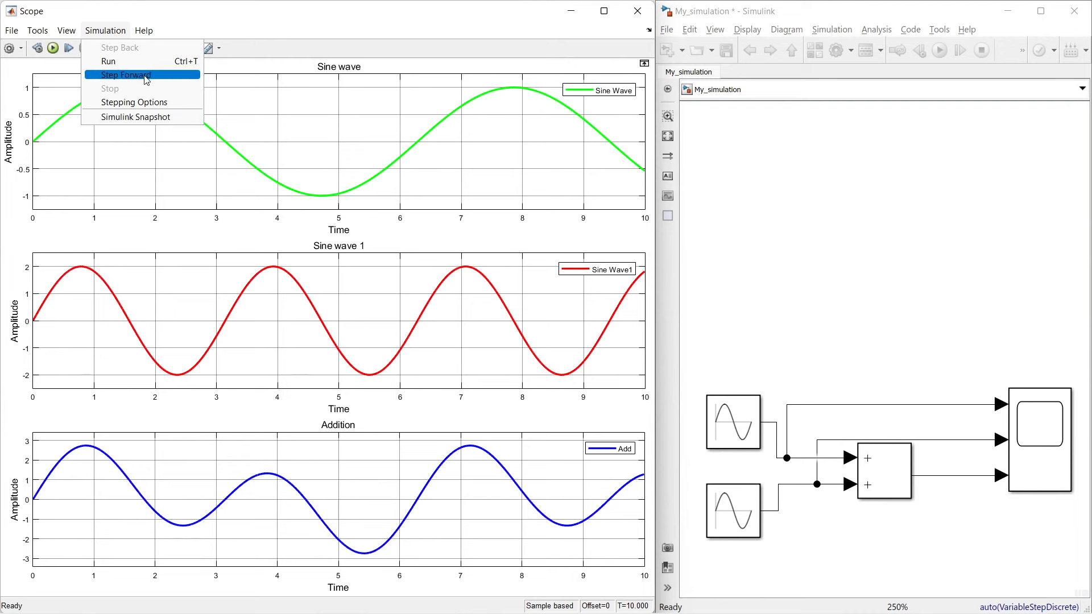
pyautogui.click(152, 103)
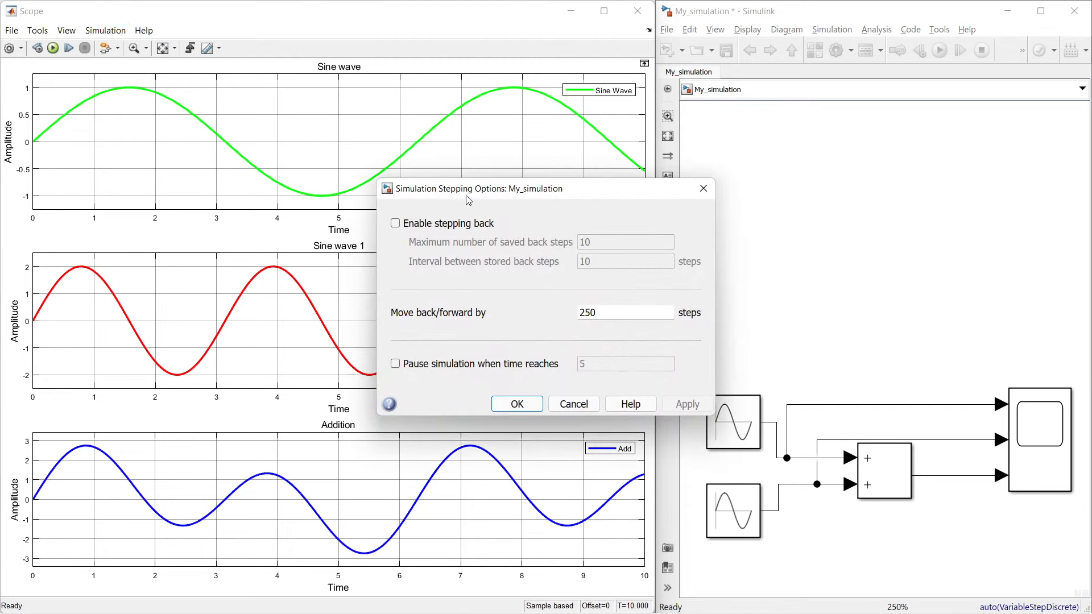
pyautogui.click(419, 227)
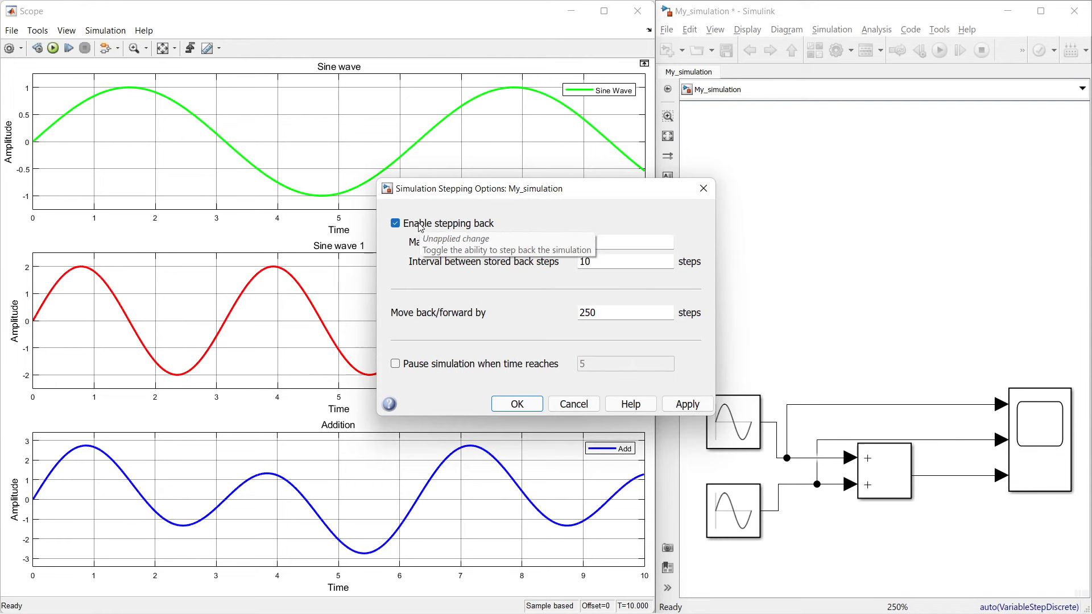
pyautogui.doubleClick(622, 314)
pyautogui.write('1')
pyautogui.press('BackSpace')
pyautogui.write('00')
pyautogui.click(687, 405)
pyautogui.click(517, 403)
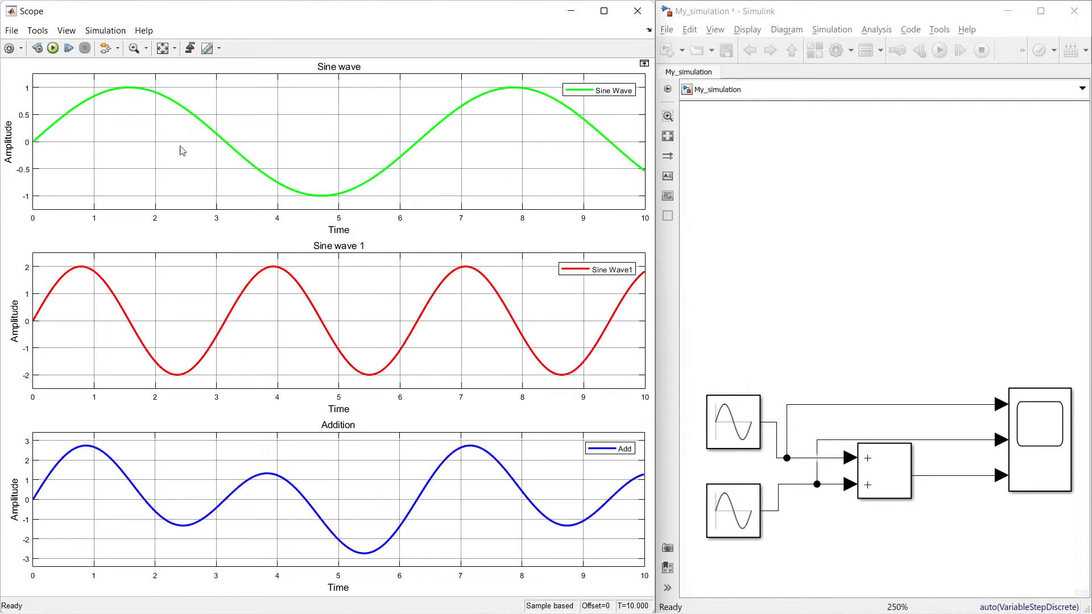
# Step the simulation forward repeatedly from the start using the 100-step increment
pyautogui.click(69, 49)
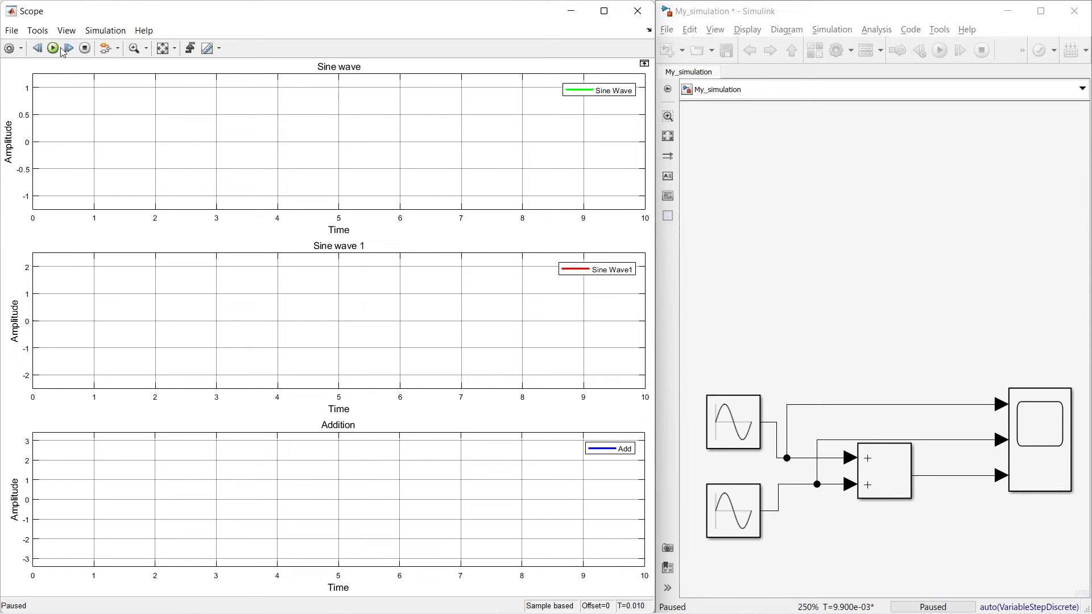
pyautogui.click(69, 49)
pyautogui.click(69, 49)
pyautogui.click(69, 49)
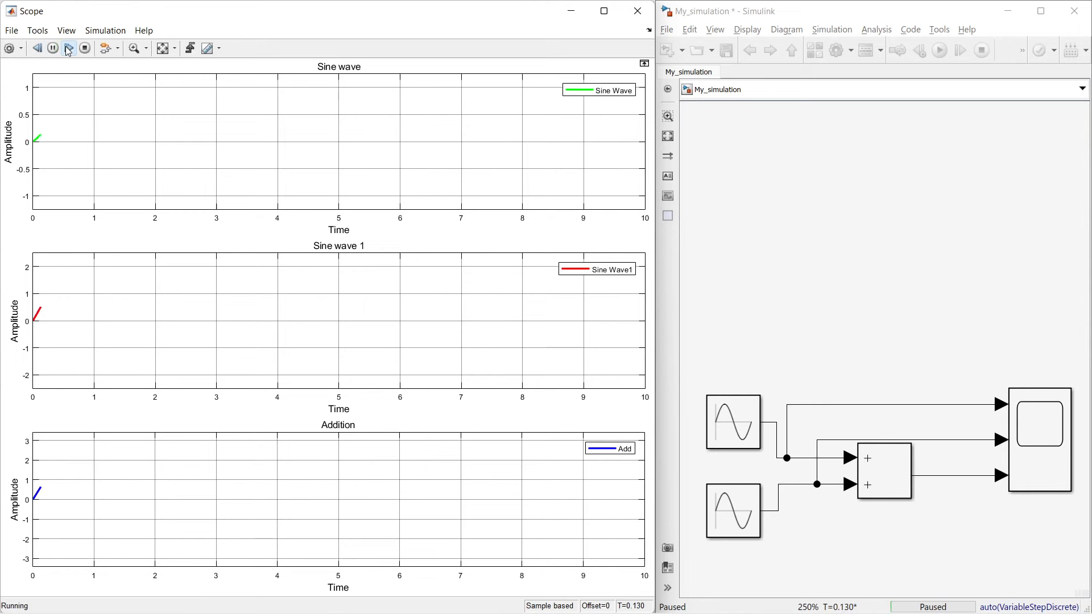
pyautogui.click(69, 49)
pyautogui.click(69, 48)
pyautogui.click(69, 49)
pyautogui.click(68, 49)
# Set the move back/forward amount to 500 steps and continue the paused simulation to its end
pyautogui.click(105, 30)
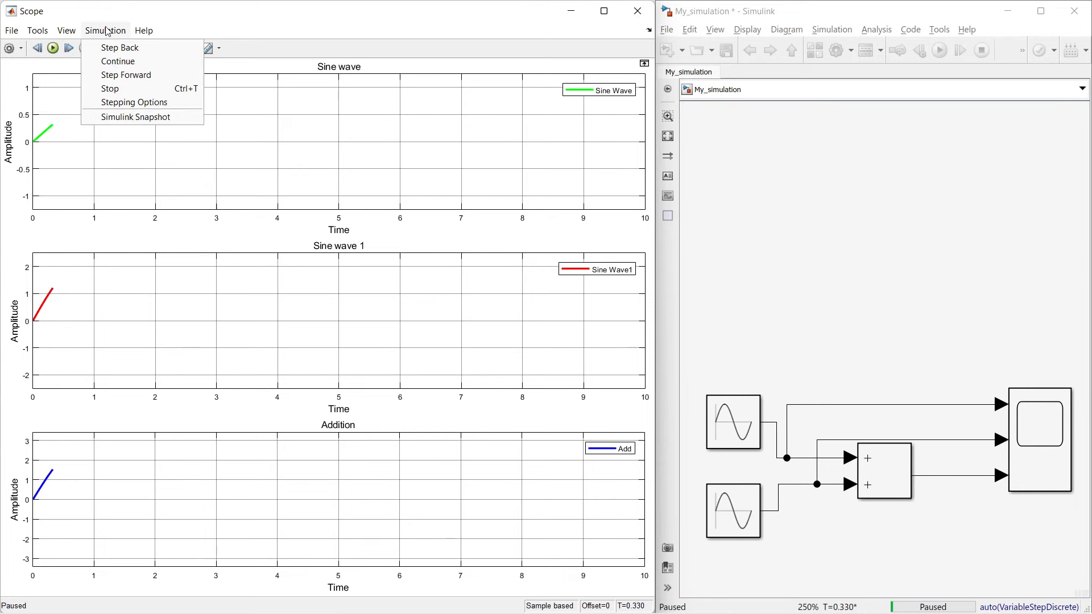
pyautogui.click(128, 103)
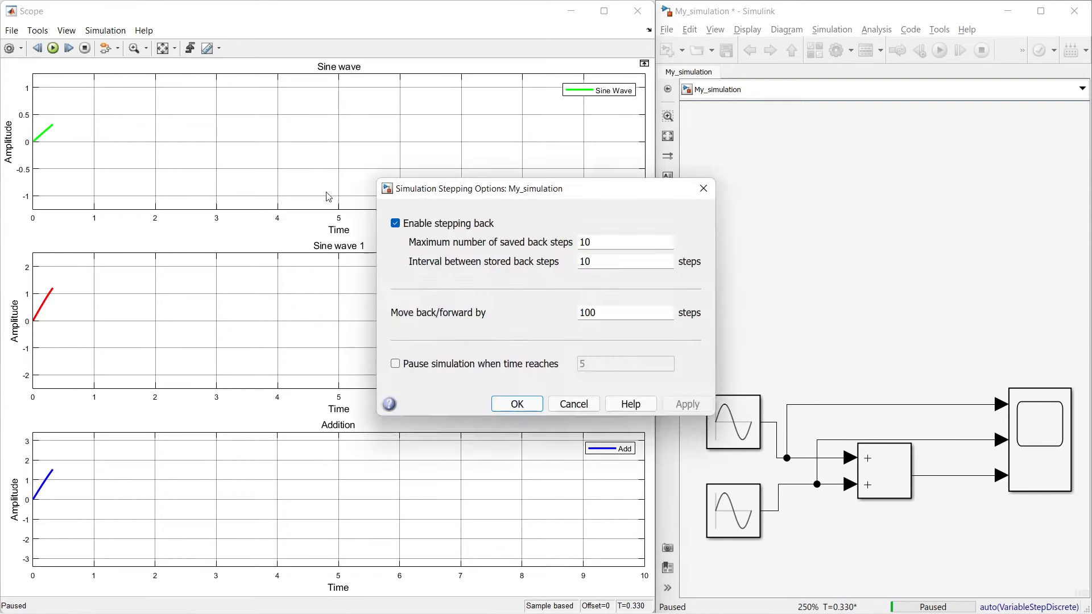
pyautogui.doubleClick(602, 316)
pyautogui.write('500')
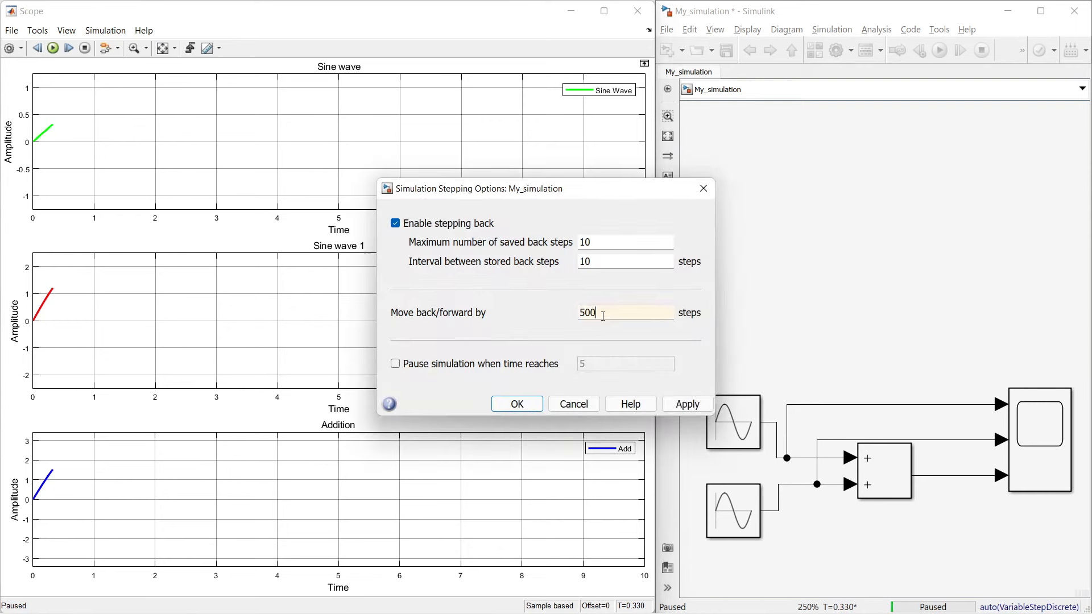
pyautogui.click(517, 403)
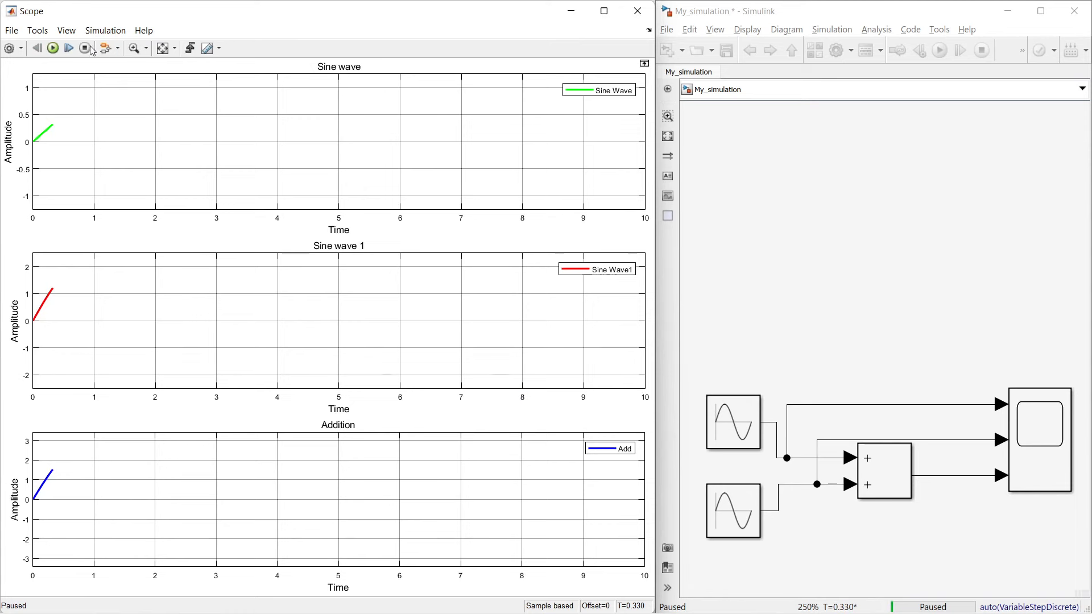
pyautogui.click(52, 48)
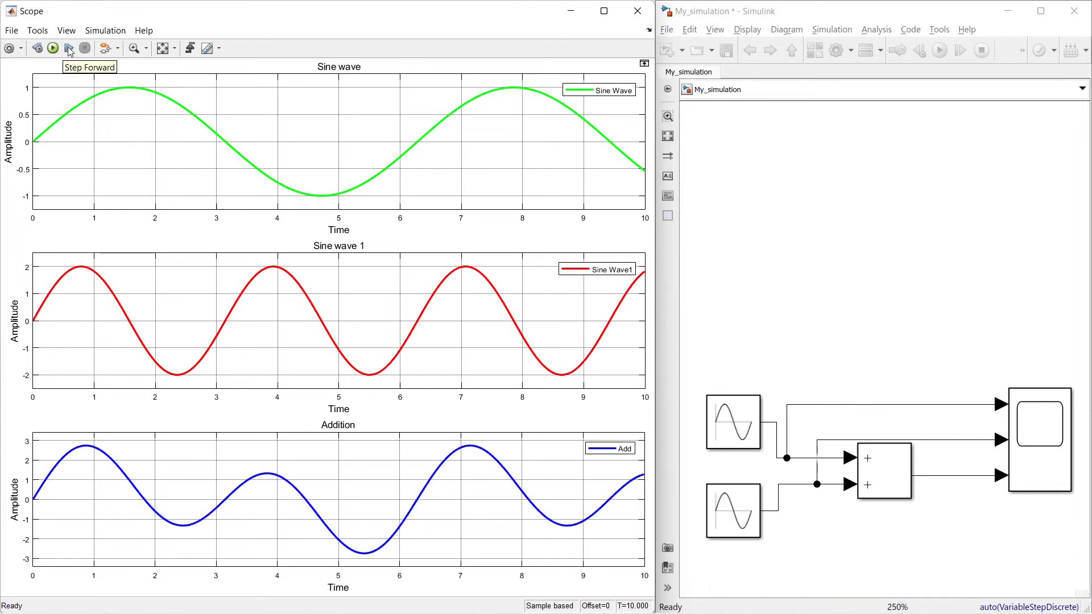
# Step the simulation forward repeatedly from the start with the 500-step increment, and continue it to the end
pyautogui.click(68, 49)
pyautogui.click(68, 49)
pyautogui.click(68, 49)
pyautogui.click(68, 49)
pyautogui.click(69, 50)
pyautogui.click(69, 50)
pyautogui.click(68, 49)
pyautogui.click(69, 50)
pyautogui.click(68, 49)
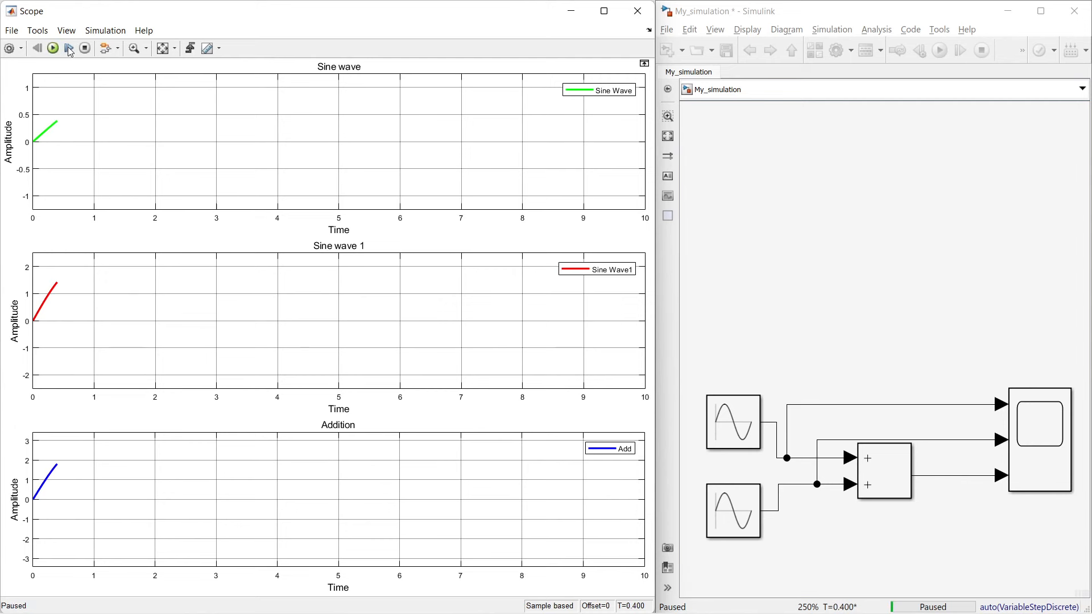
pyautogui.click(69, 50)
pyautogui.click(69, 50)
pyautogui.click(69, 49)
pyautogui.click(69, 49)
pyautogui.click(69, 50)
pyautogui.click(69, 49)
pyautogui.click(68, 50)
pyautogui.click(69, 50)
pyautogui.click(69, 50)
pyautogui.click(69, 50)
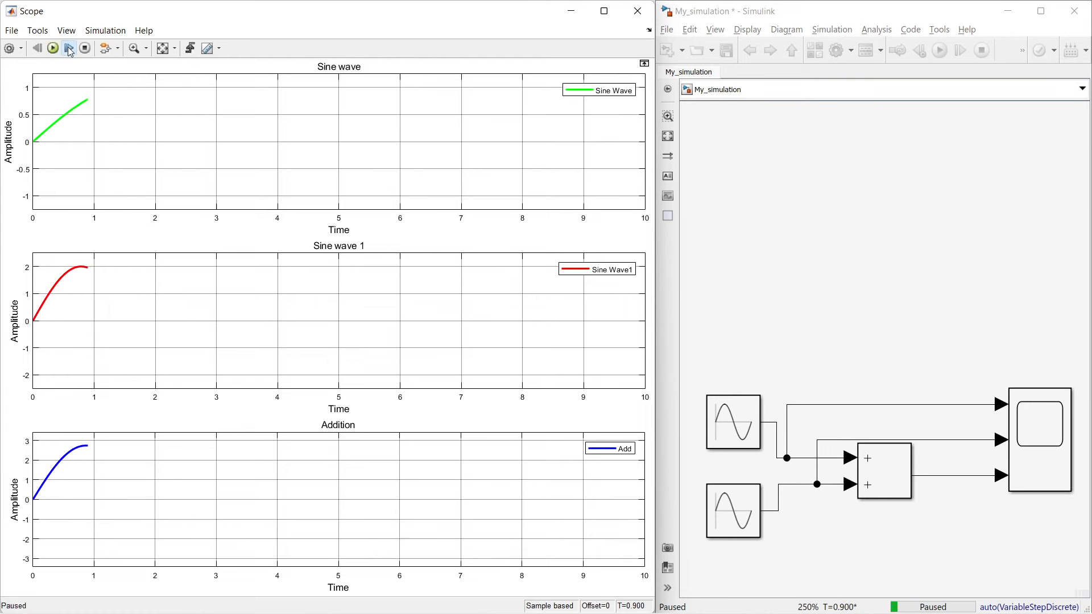
pyautogui.click(69, 50)
pyautogui.click(68, 50)
pyautogui.click(69, 50)
pyautogui.click(69, 49)
pyautogui.click(69, 50)
pyautogui.click(69, 49)
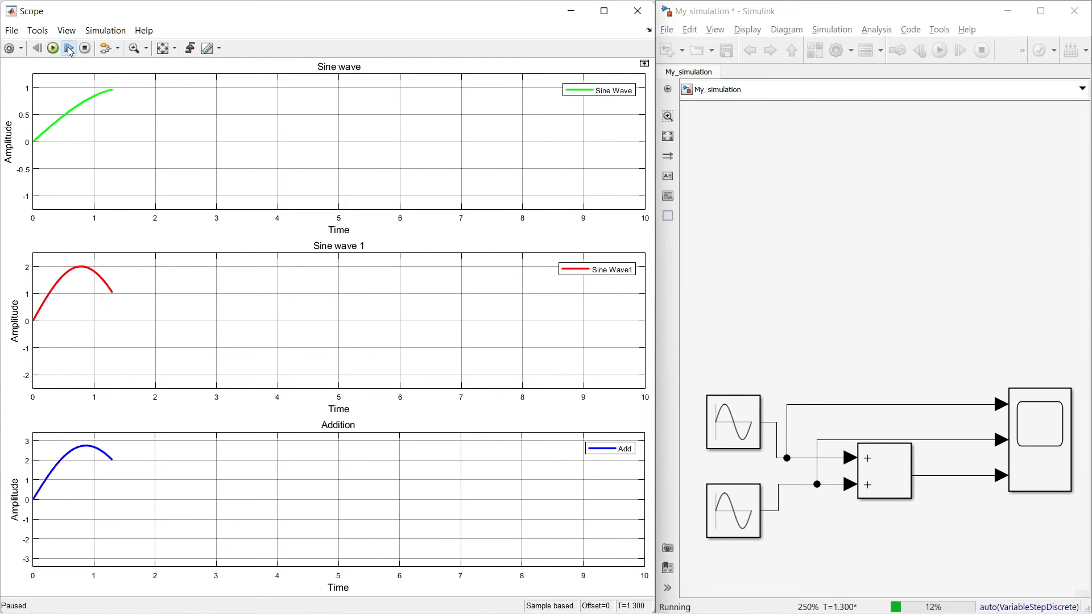
pyautogui.click(68, 49)
pyautogui.click(69, 50)
pyautogui.click(69, 50)
pyautogui.click(69, 49)
pyautogui.click(68, 49)
pyautogui.click(69, 50)
pyautogui.click(69, 49)
pyautogui.click(69, 50)
pyautogui.click(69, 49)
pyautogui.click(69, 49)
pyautogui.click(69, 50)
pyautogui.click(69, 49)
pyautogui.click(69, 49)
pyautogui.click(69, 50)
pyautogui.click(68, 50)
pyautogui.click(69, 50)
pyautogui.click(69, 50)
pyautogui.click(69, 49)
pyautogui.click(68, 50)
pyautogui.click(69, 49)
pyautogui.click(69, 50)
pyautogui.click(52, 49)
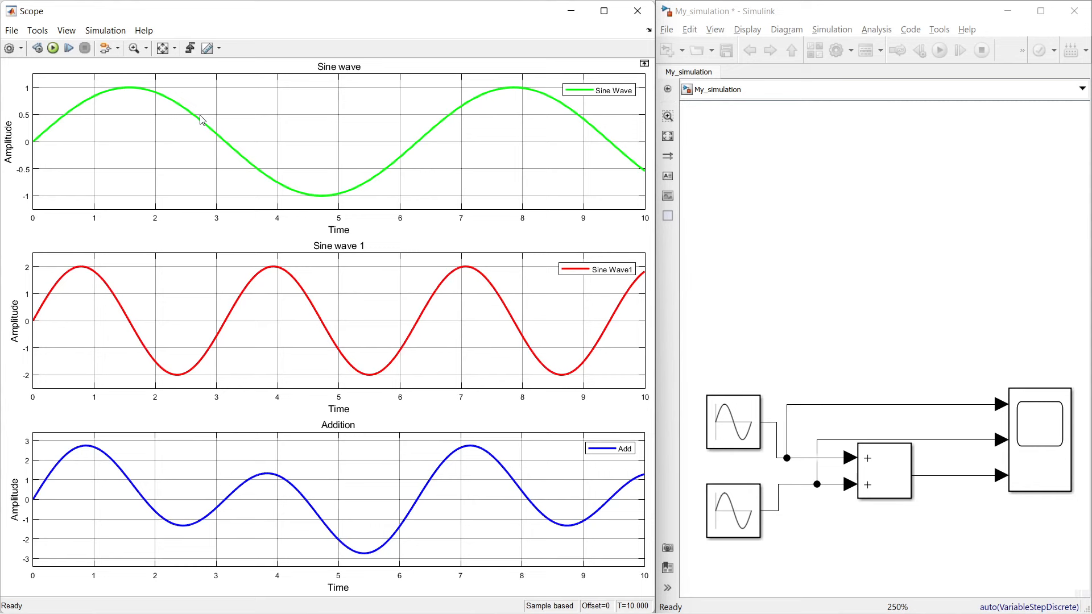
# Review the Scope's keyboard command help and the other available help options
pyautogui.click(105, 30)
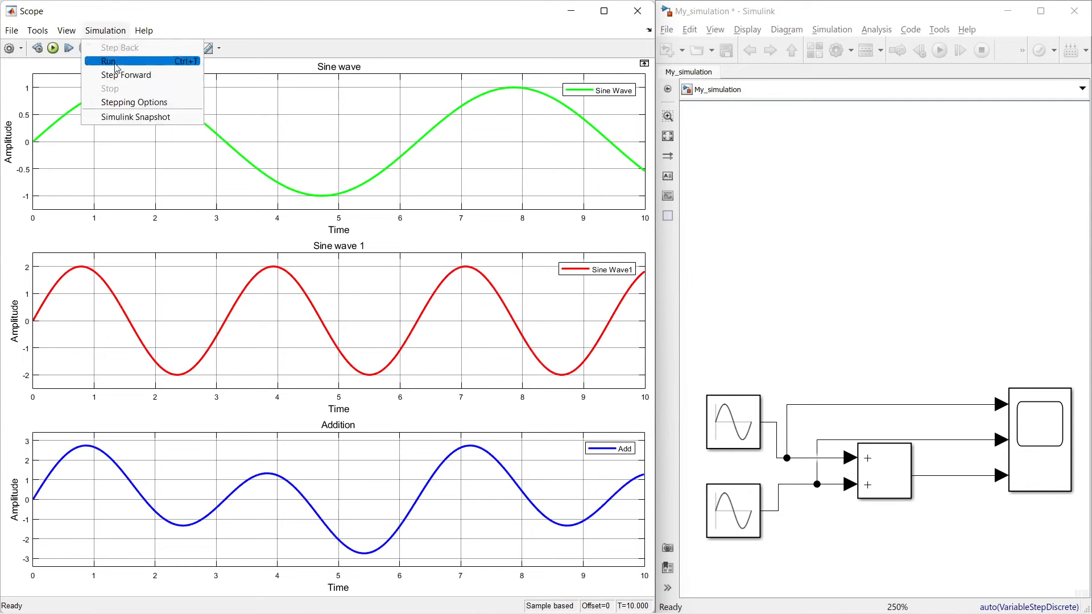
pyautogui.click(124, 27)
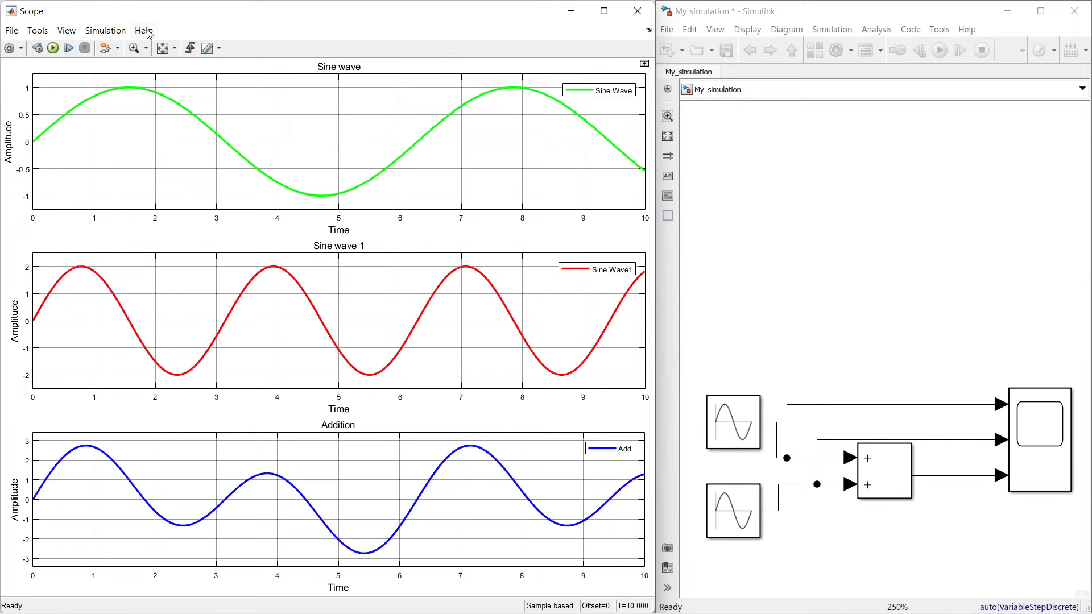
pyautogui.click(148, 33)
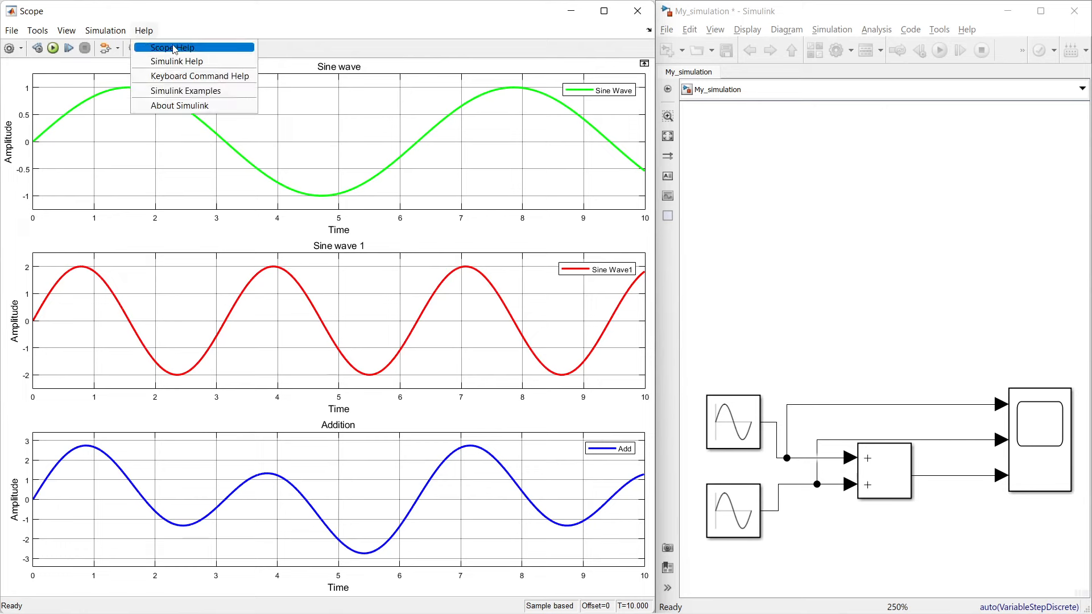
pyautogui.click(222, 80)
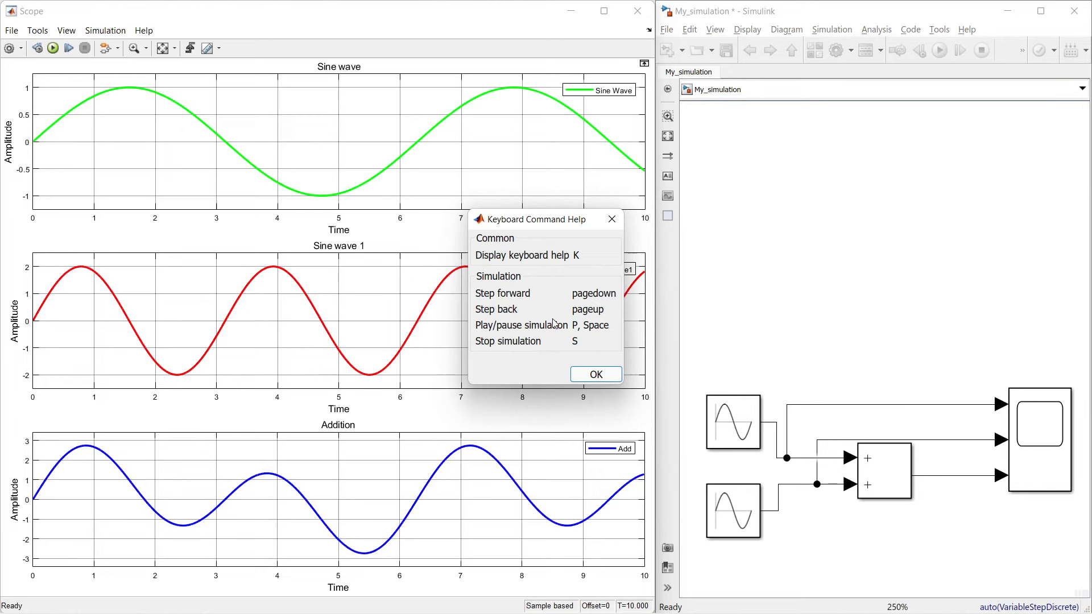
pyautogui.click(612, 219)
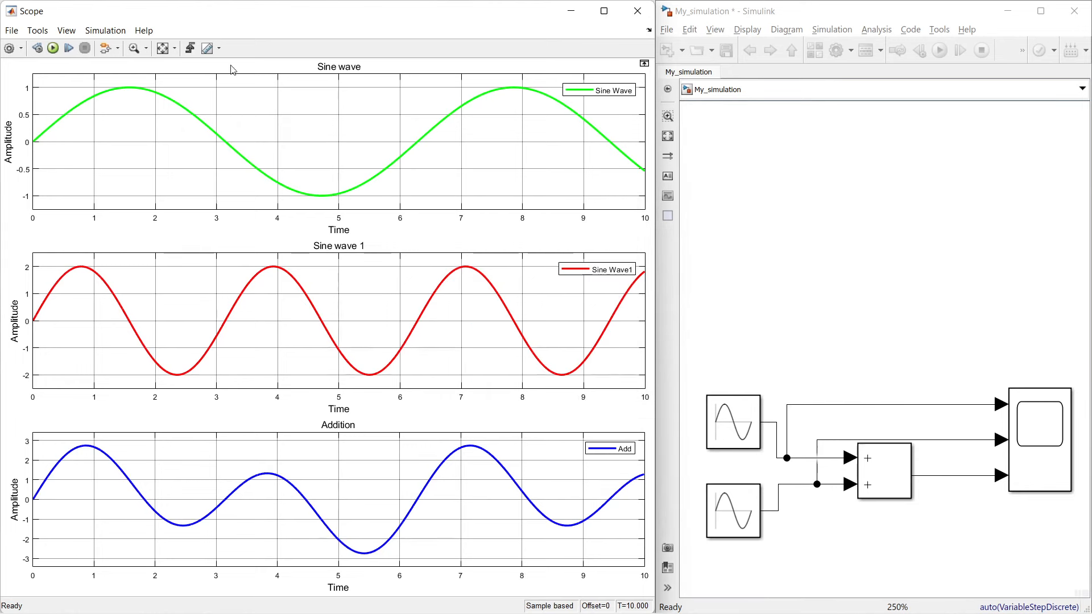
pyautogui.click(143, 31)
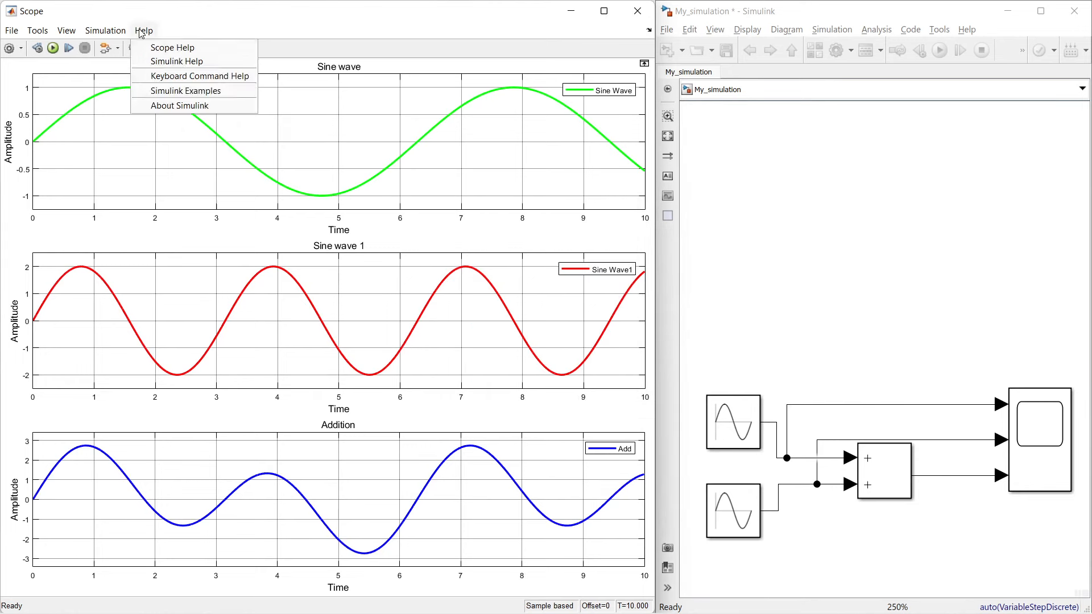
pyautogui.click(228, 105)
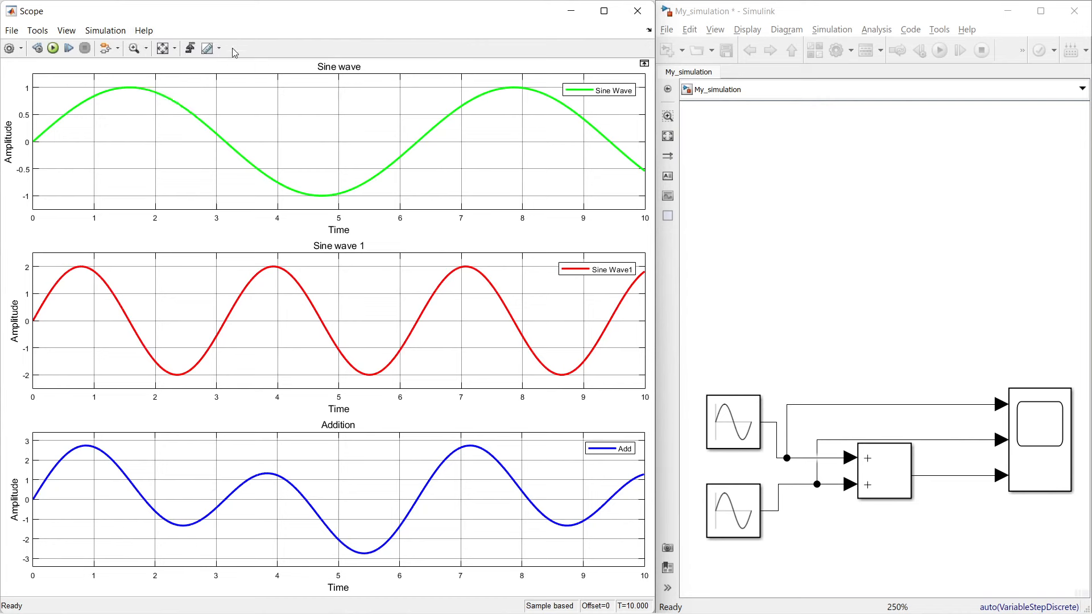